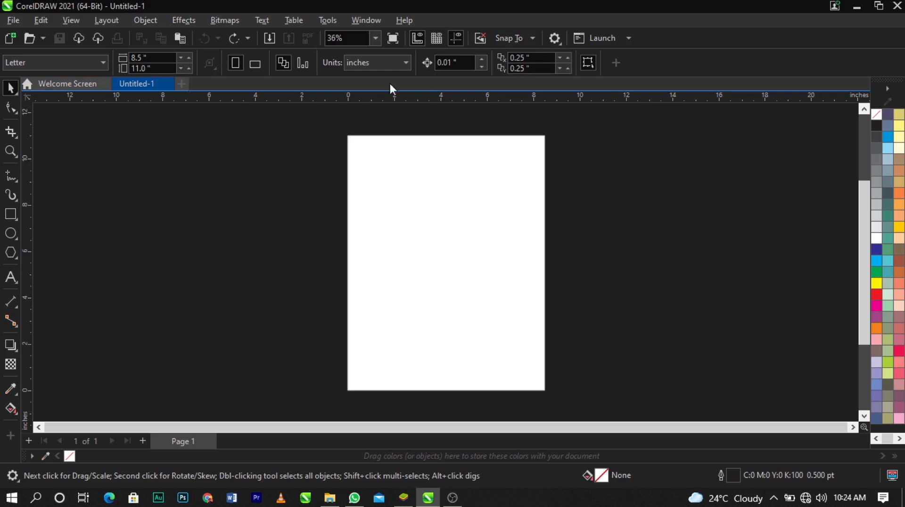
Keep the document units at inches and set the page size to 5 by 5 inches
left_click(353, 66)
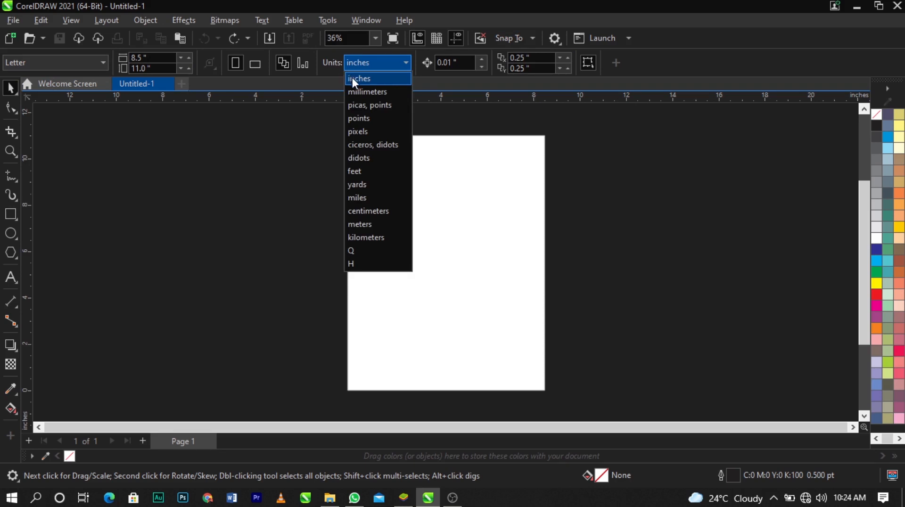
left_click(352, 78)
left_click(388, 64)
left_click(382, 78)
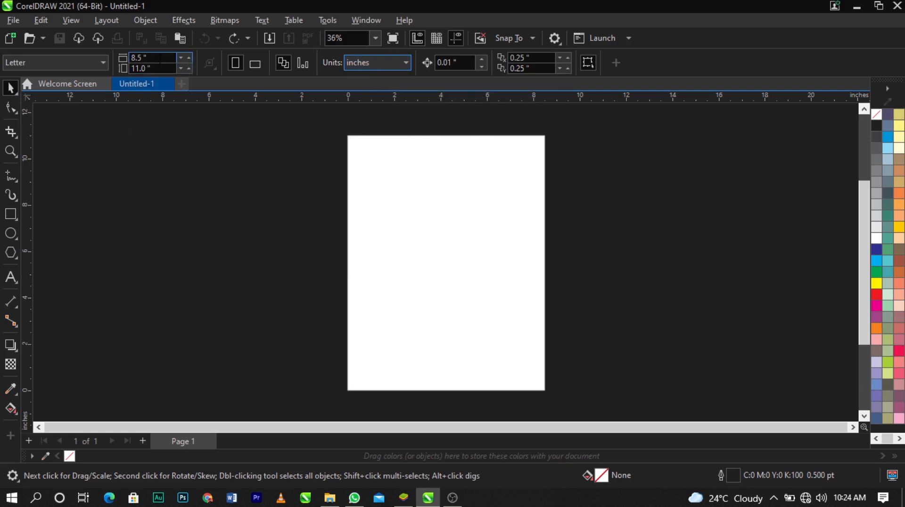
left_click(141, 57)
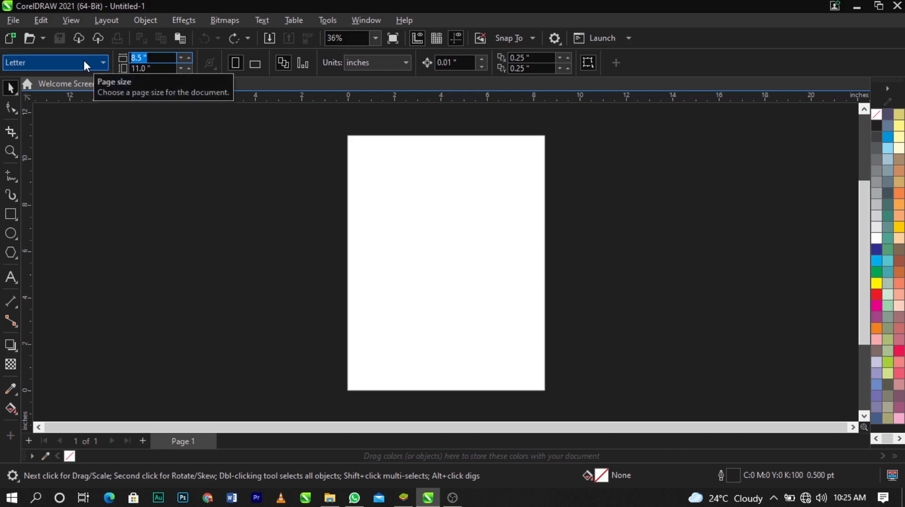
type("5")
left_click(130, 70)
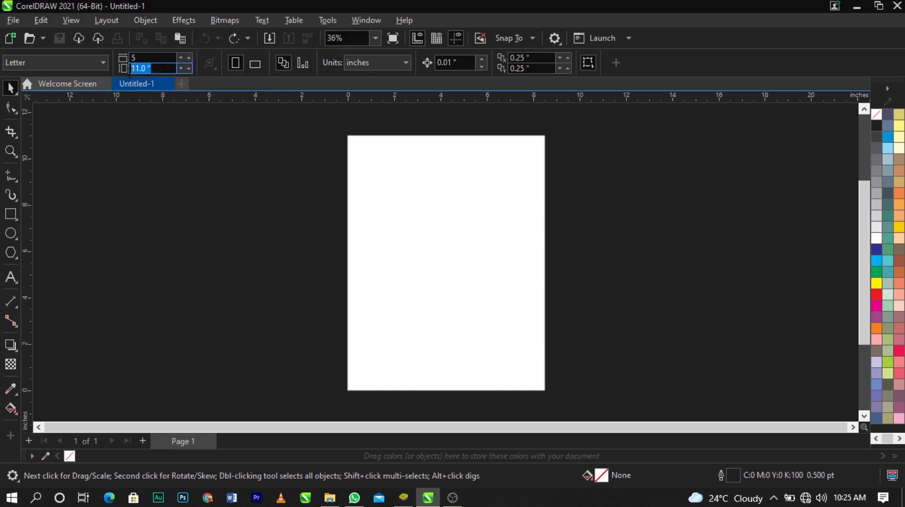
type("5")
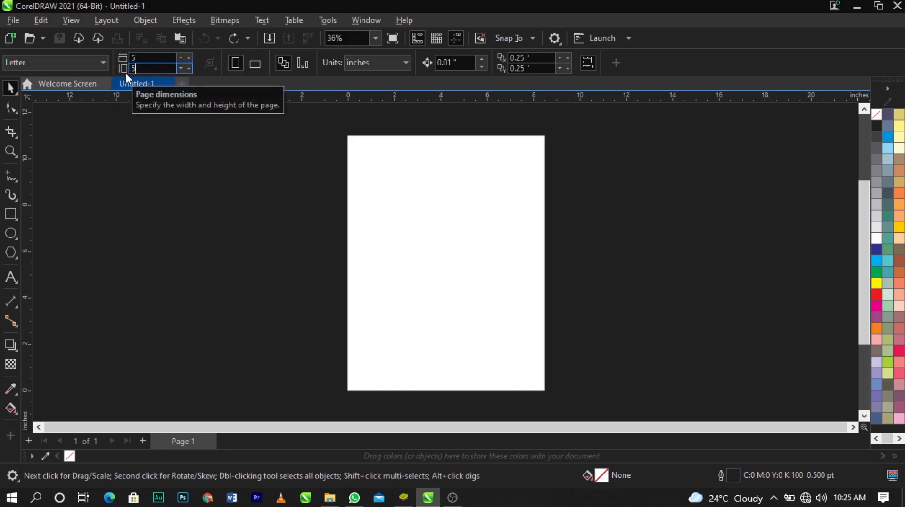
key("Return")
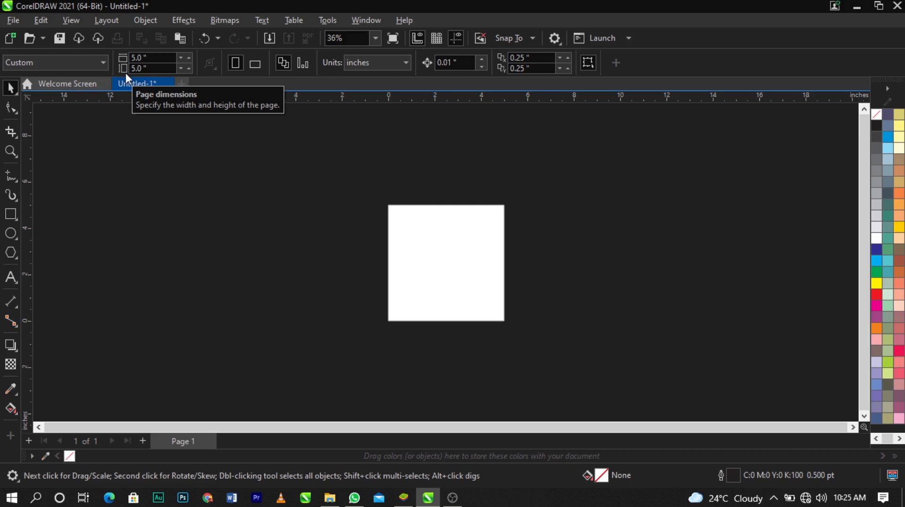
Draw a rectangle over the page and set its size to 5 by 5 inches
key("shift+F4")
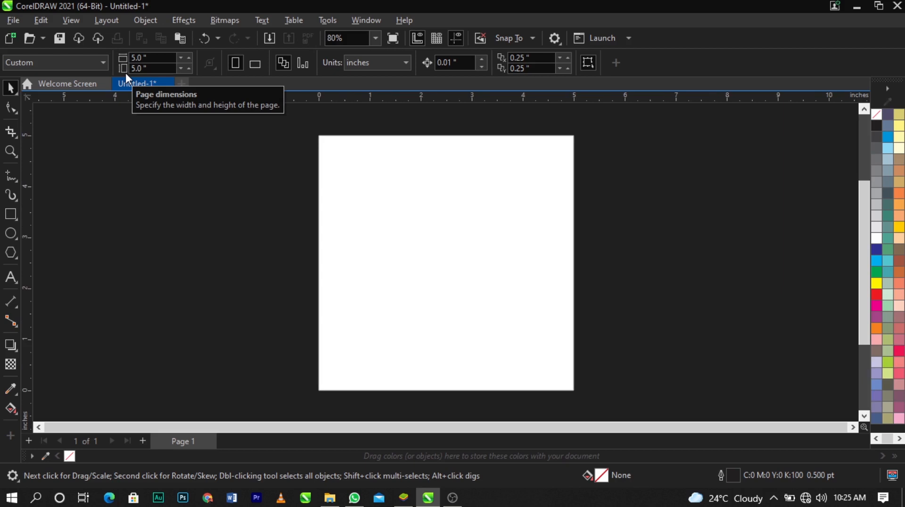
left_click(11, 213)
left_click_drag(330, 146, 562, 366)
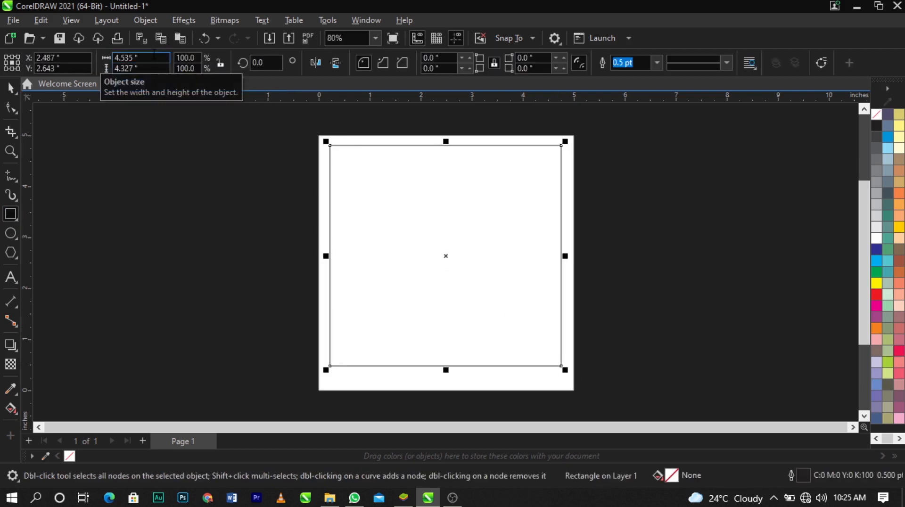
left_click(137, 57)
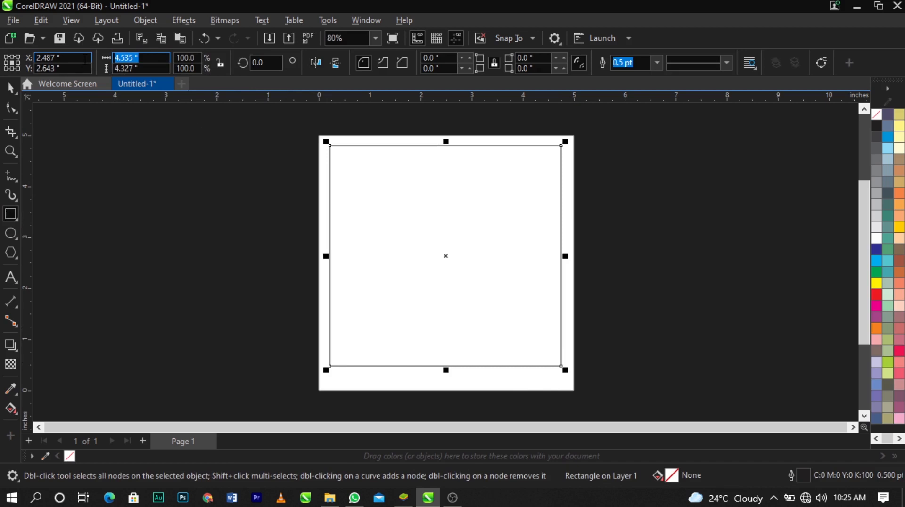
type("5")
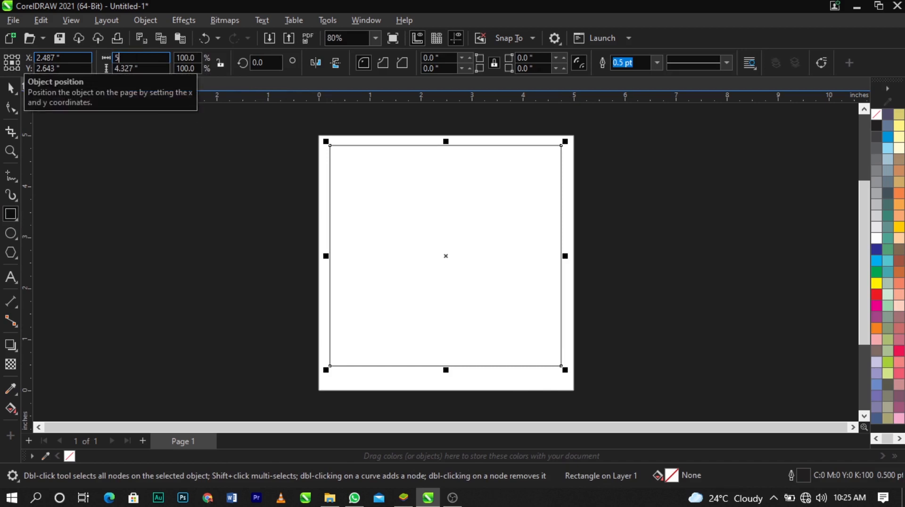
key("Tab")
type("5")
key("Return")
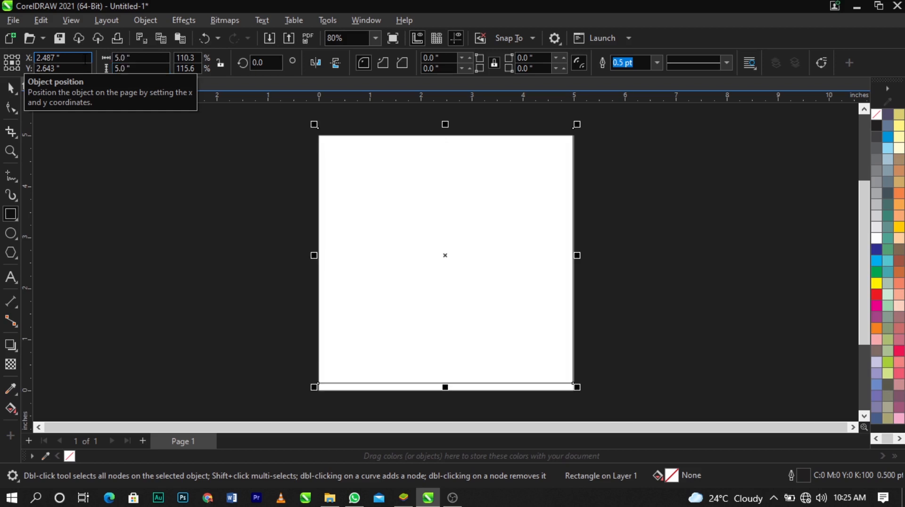
Center the rectangle on the page so it aligns with the page edges
scroll(567, 388, "up", 5)
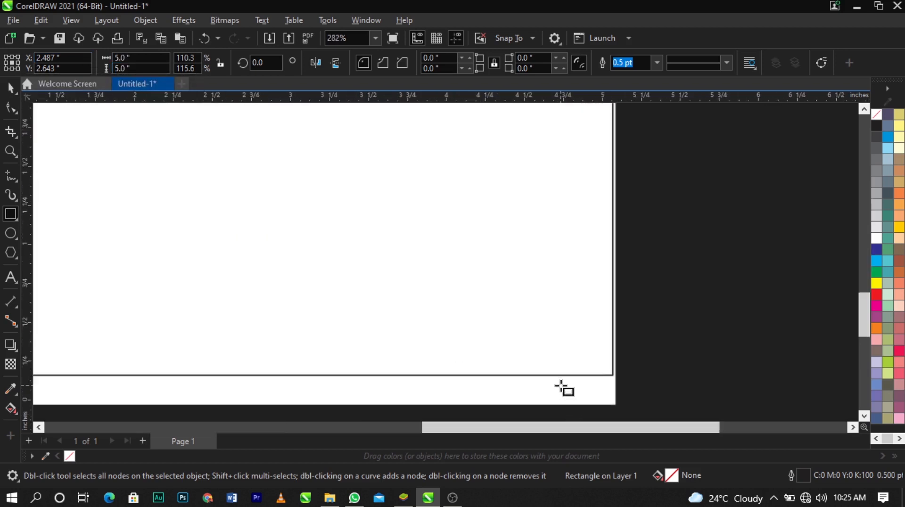
scroll(566, 387, "down", 6)
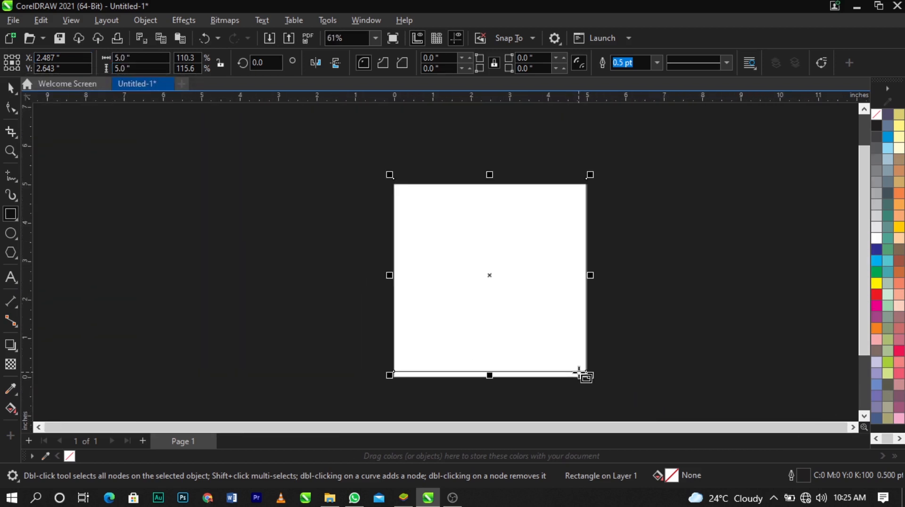
scroll(579, 373, "up", 1)
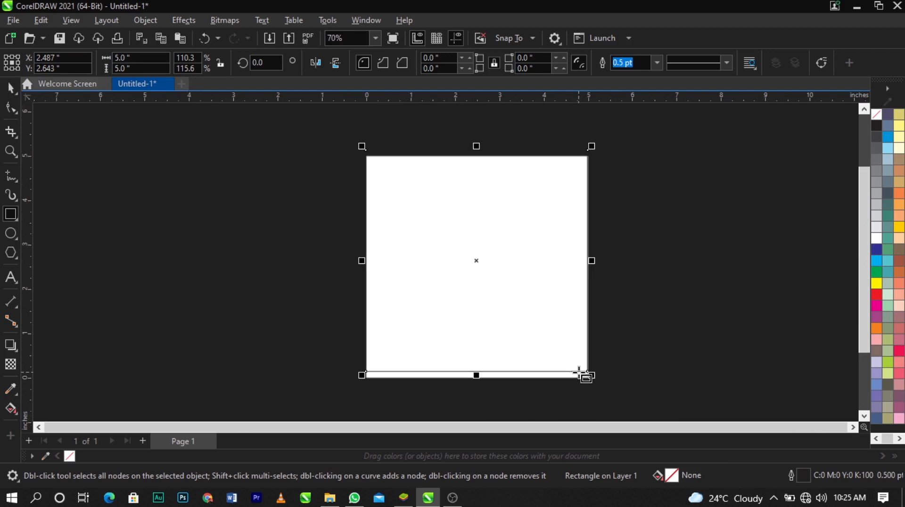
key("p")
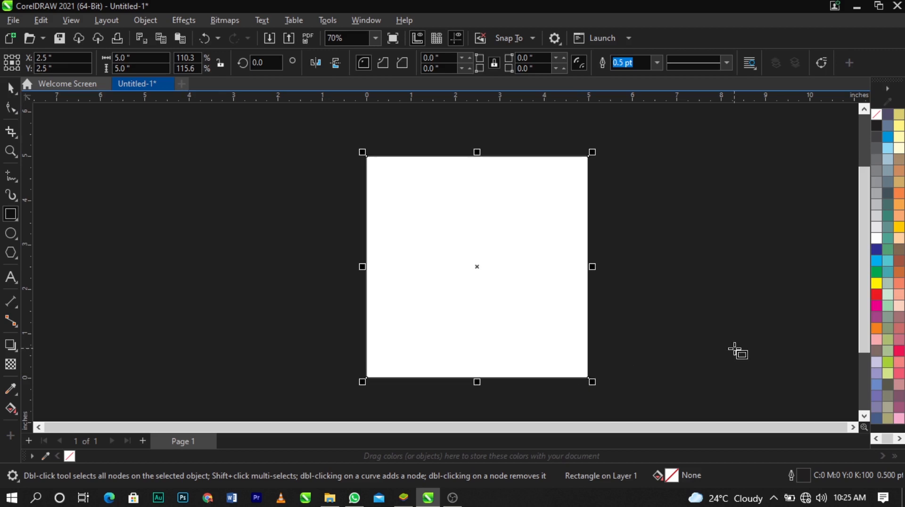
scroll(555, 378, "up", 5)
scroll(561, 380, "up", 2)
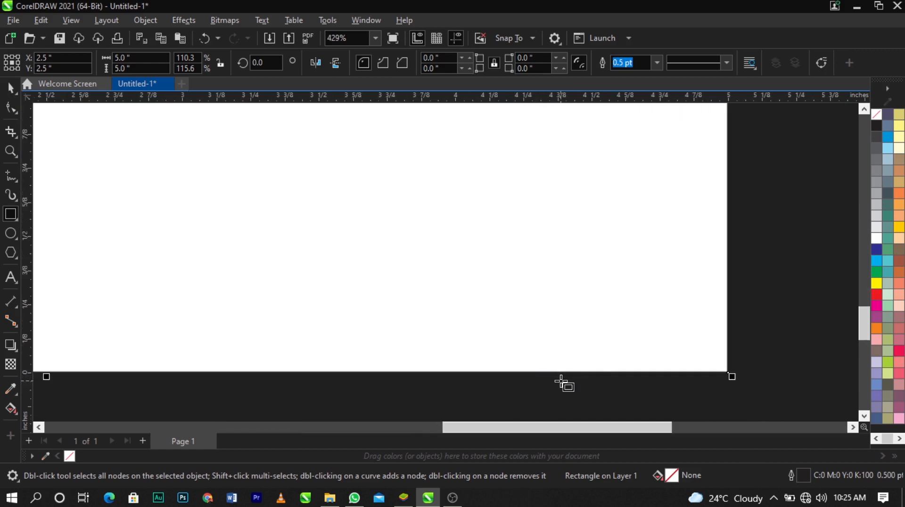
Move the rectangle slightly upward off the page center and examine its outline along the page's lower edge
key("space")
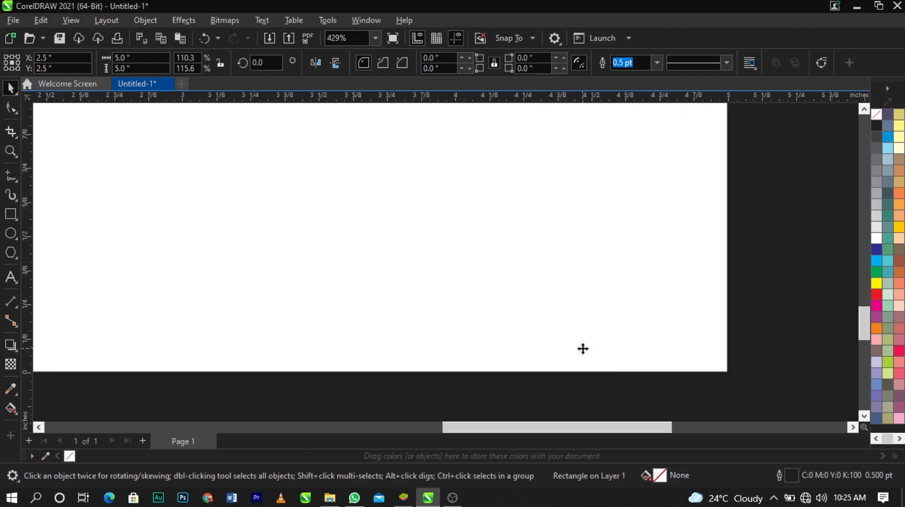
left_click_drag(583, 349, 590, 338)
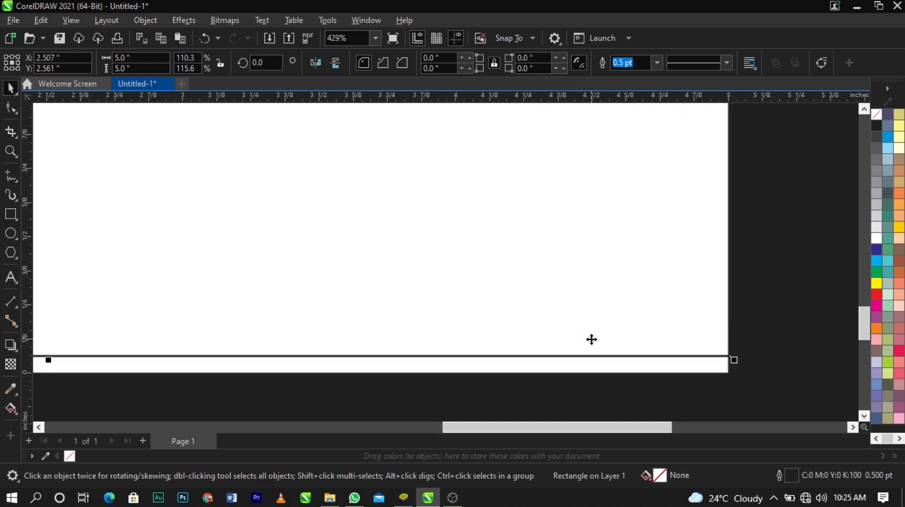
scroll(590, 337, "down", 3)
scroll(592, 337, "down", 3)
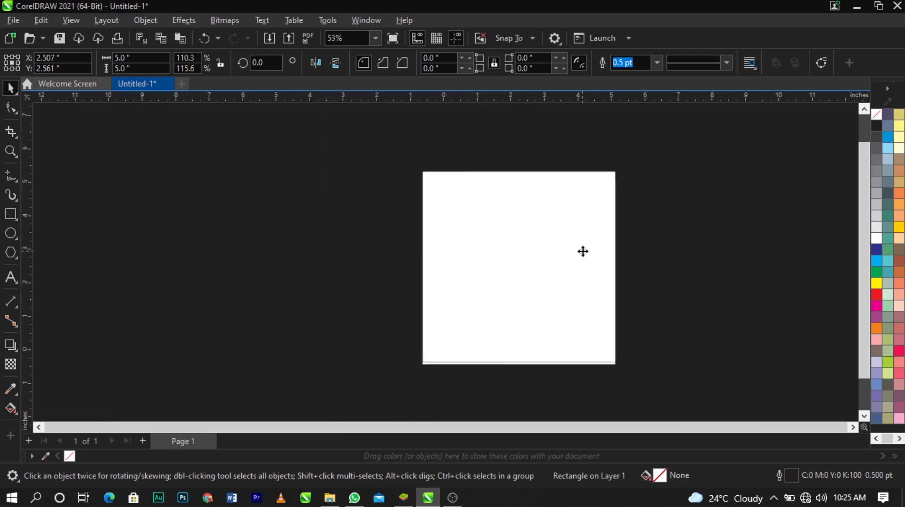
scroll(593, 390, "up", 5)
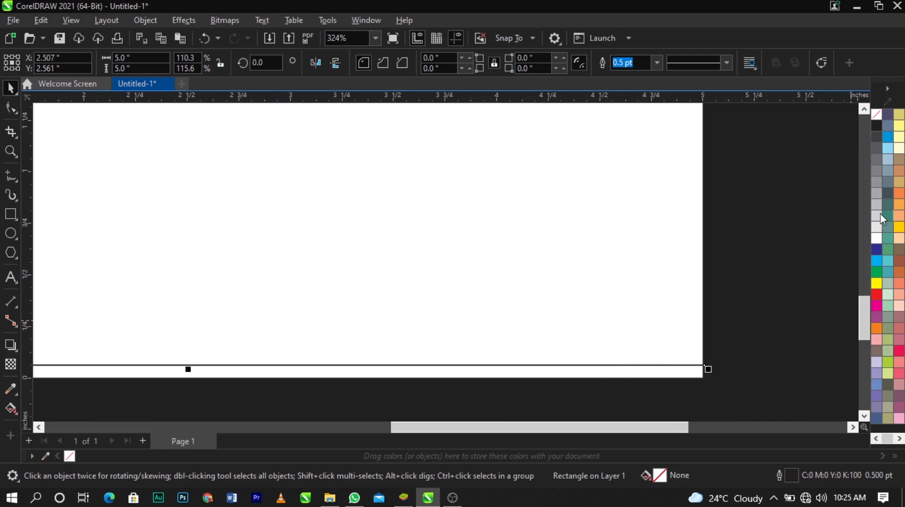
Remove the rectangle's outline color, center it on the page again and deselect it
right_click(877, 113)
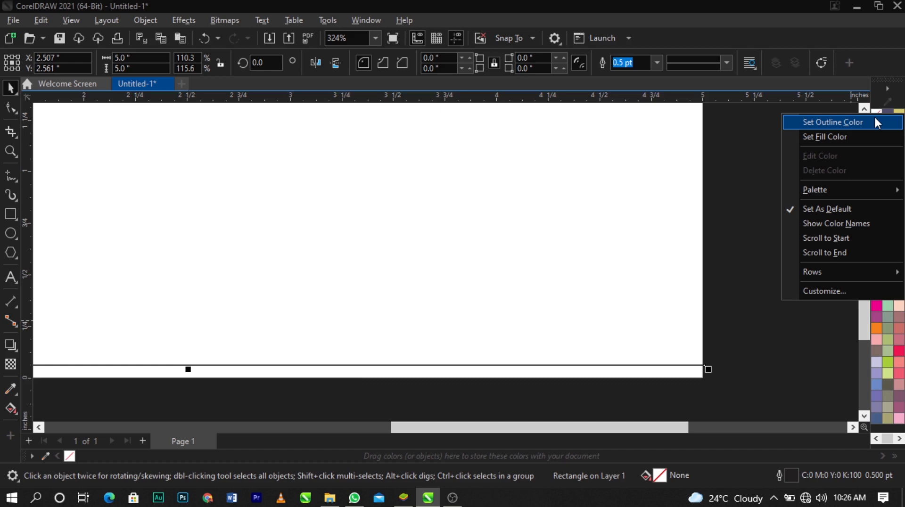
left_click(875, 119)
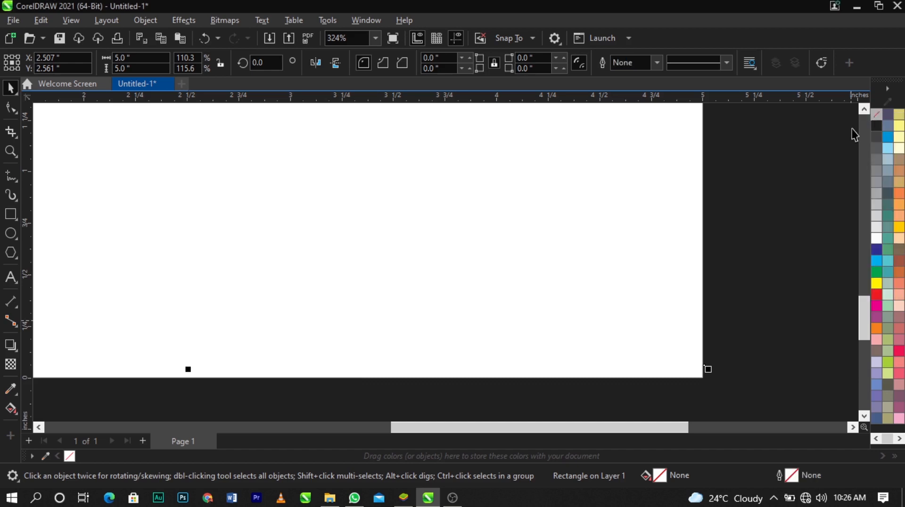
scroll(614, 187, "down", 3)
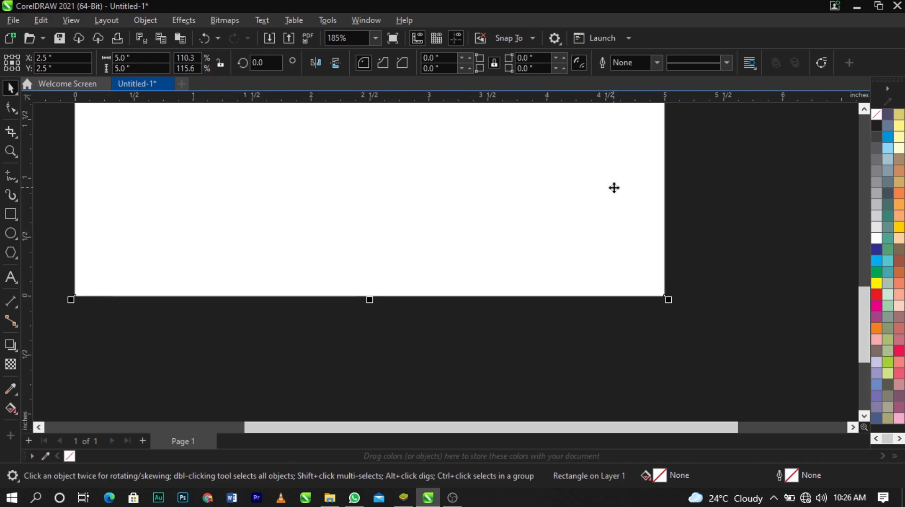
key("F4")
left_click(696, 268)
left_click(559, 248)
left_click(720, 257)
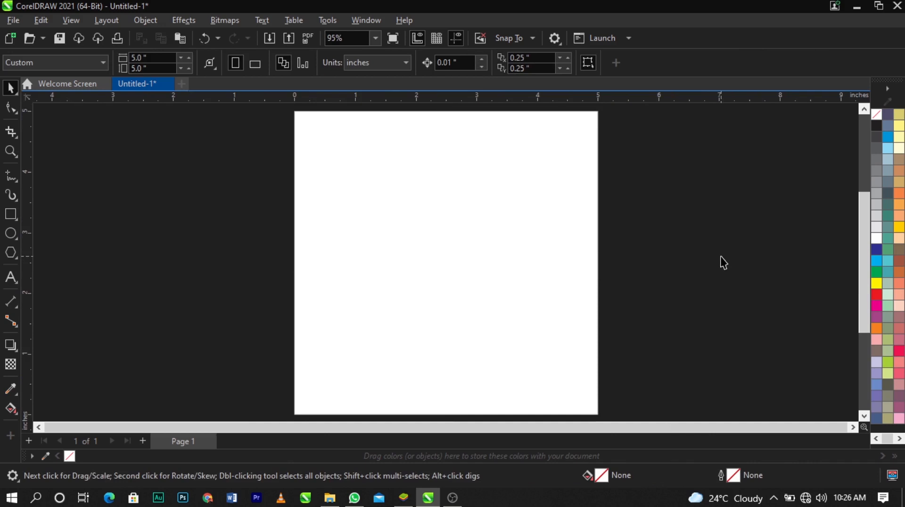
right_click(685, 200)
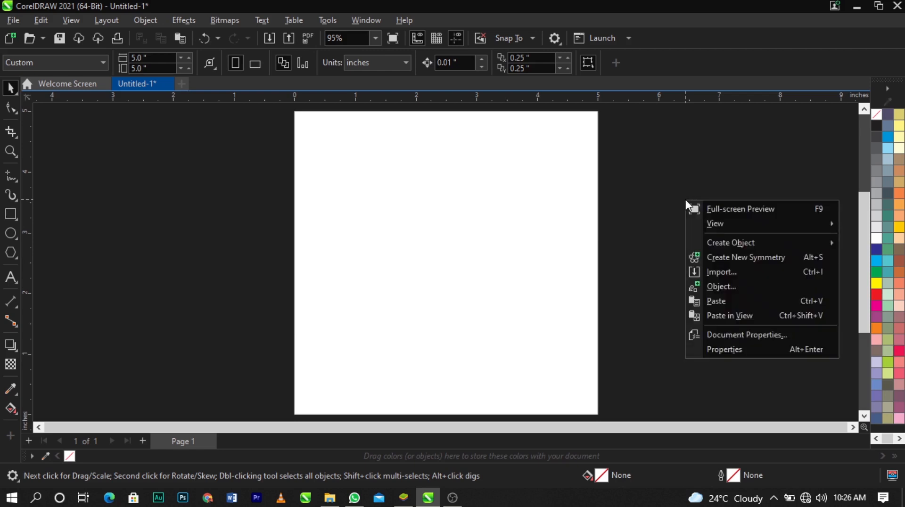
left_click(727, 272)
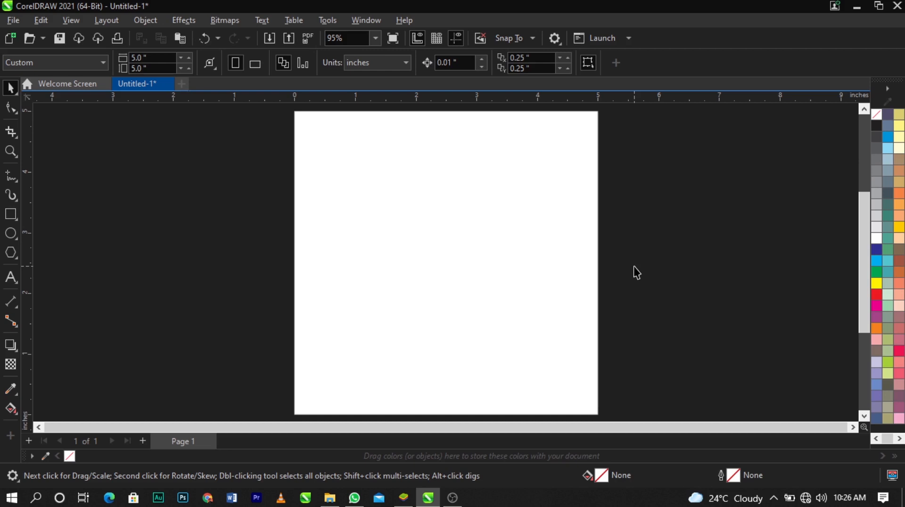
type("i")
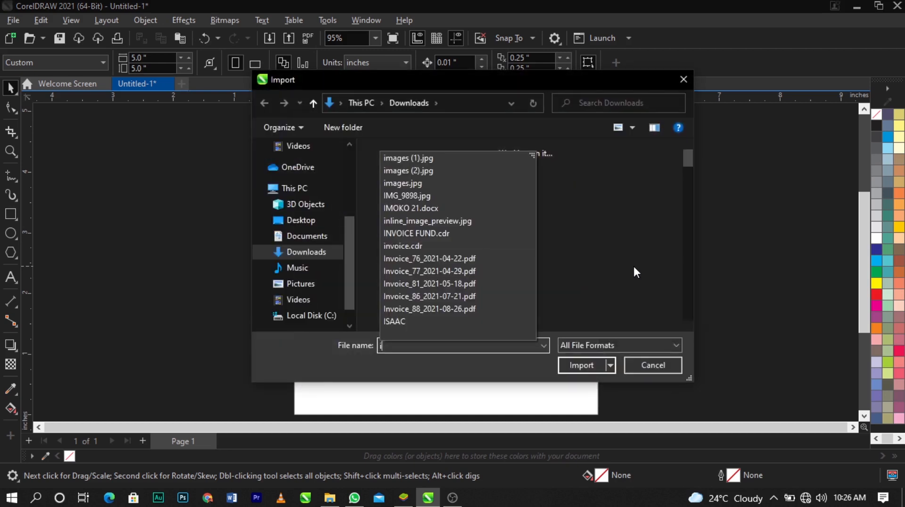
left_click(684, 80)
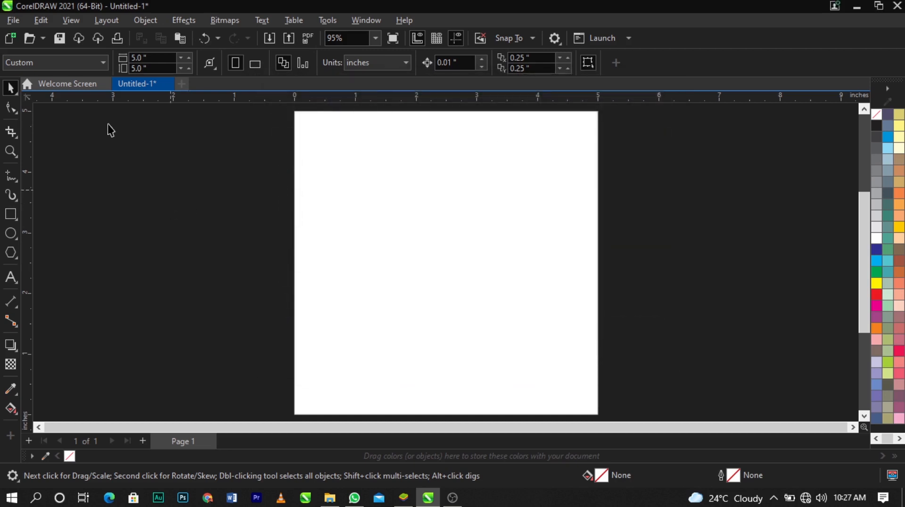
Start importing files and browse from Downloads through the vidoes folder to the UPPER ROOM folder
left_click(24, 23)
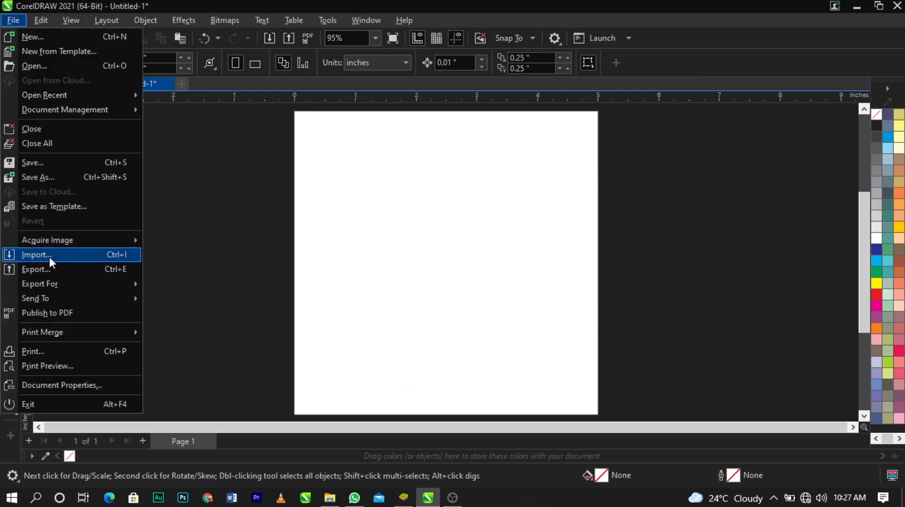
left_click(114, 256)
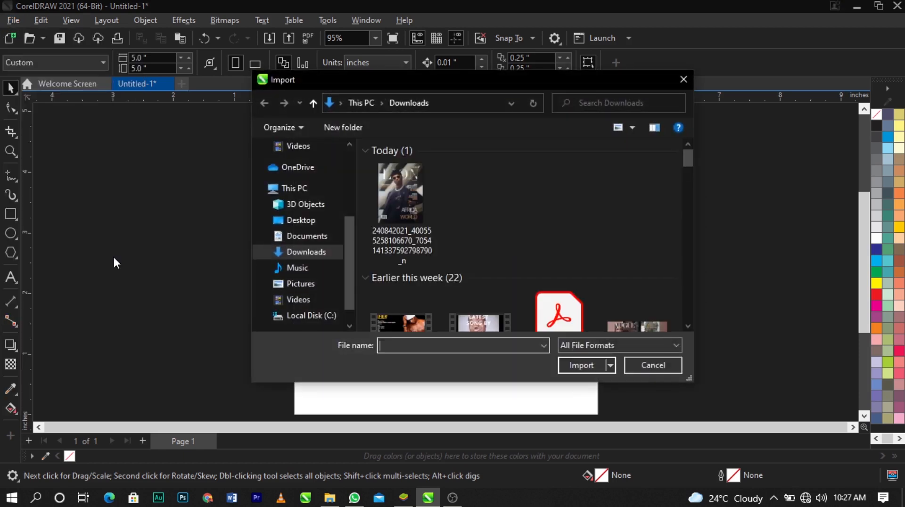
scroll(443, 276, "down", 3)
scroll(444, 276, "up", 3)
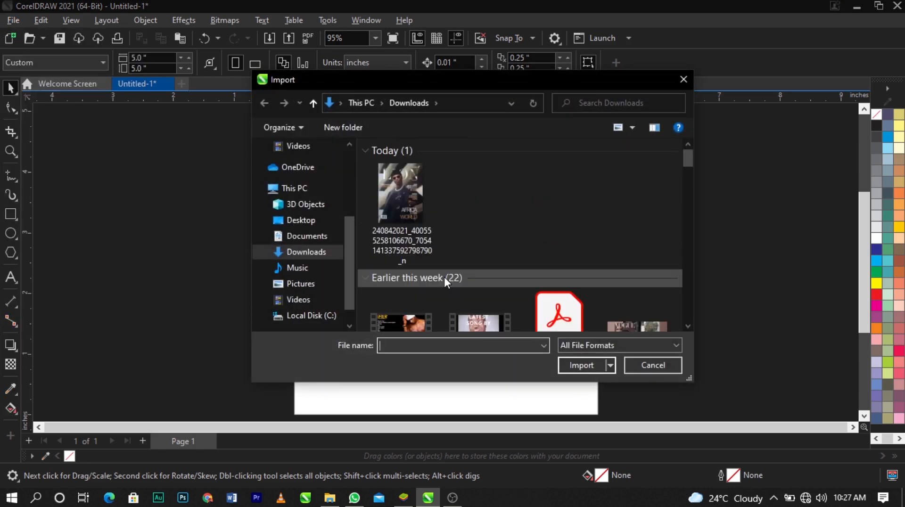
scroll(444, 276, "down", 5)
scroll(445, 277, "down", 5)
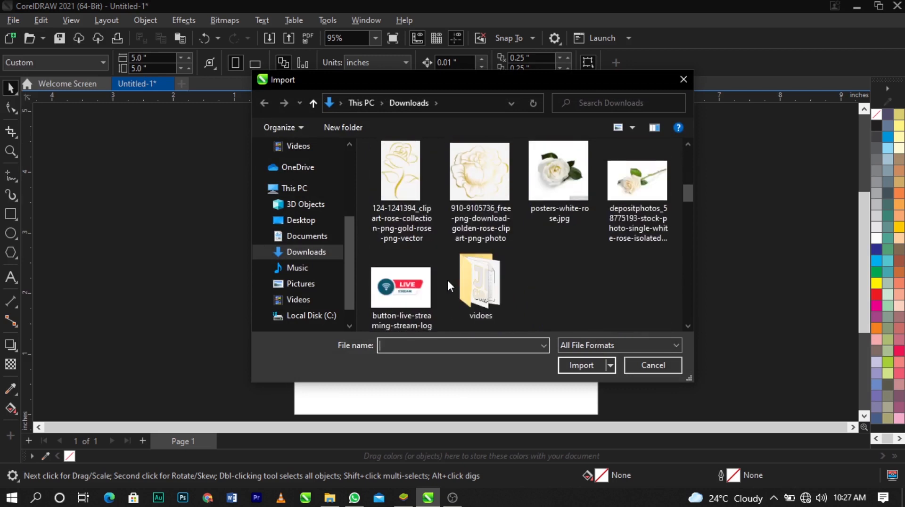
double_click(456, 282)
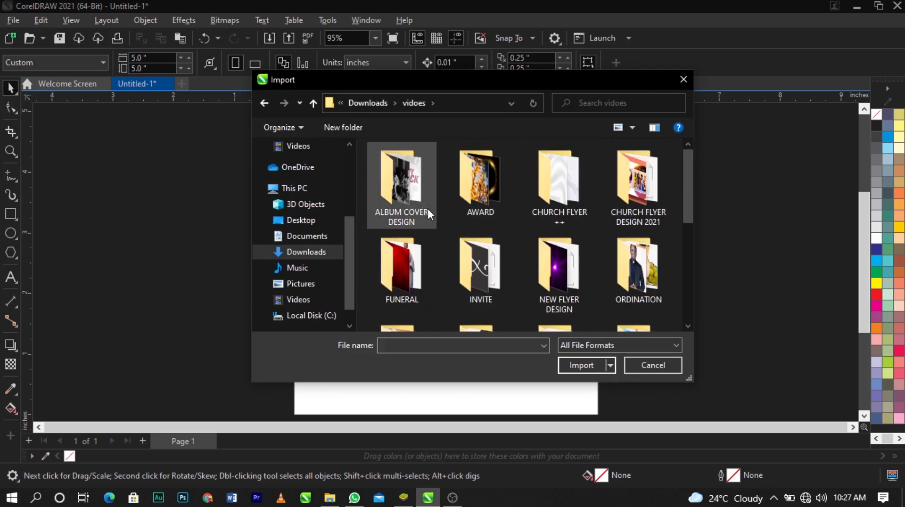
scroll(430, 215, "down", 5)
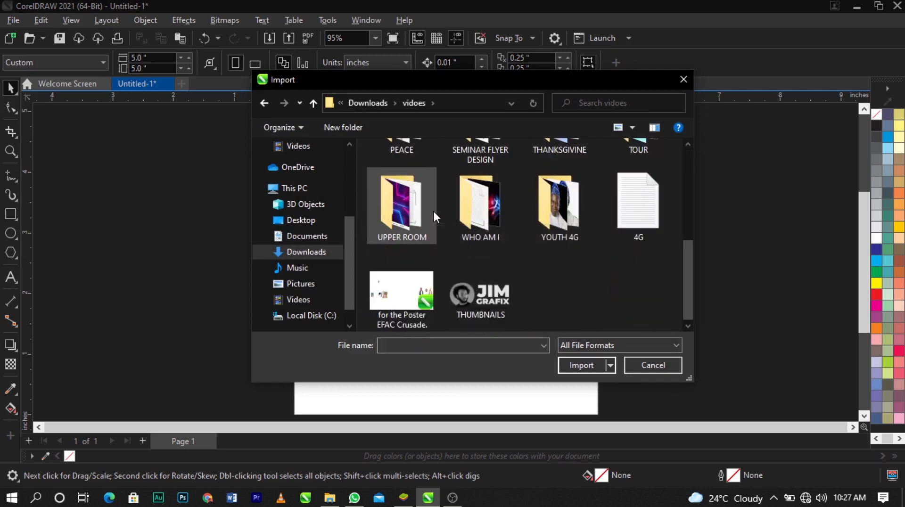
double_click(423, 225)
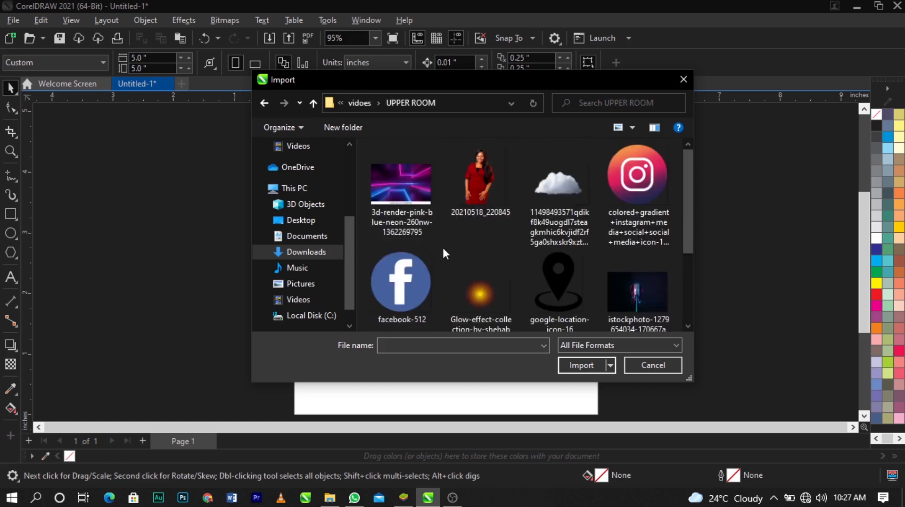
Choose all the images in the UPPER ROOM folder, leaving out the TEXT document, and import them
left_click_drag(445, 250, 607, 280)
left_click(609, 283, "ctrl")
scroll(460, 269, "down", 2)
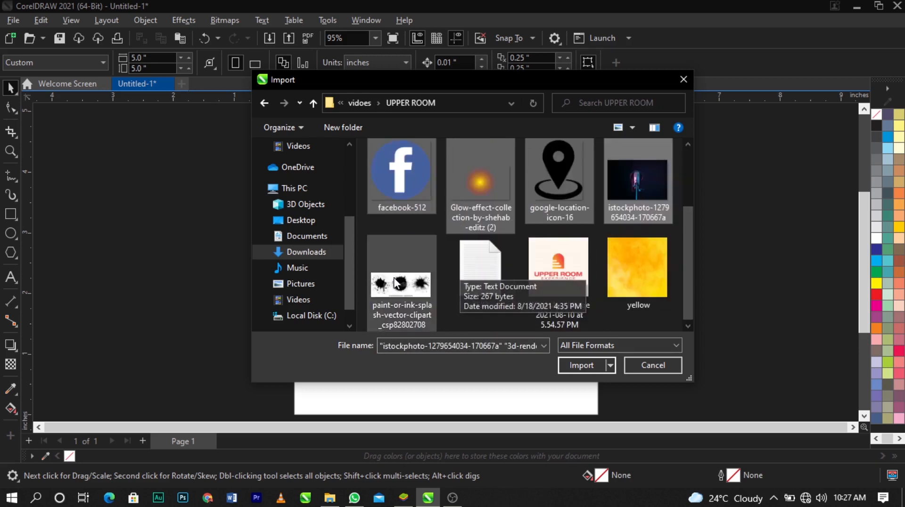
left_click(416, 279, "ctrl")
left_click(528, 278, "ctrl")
left_click(623, 265, "ctrl")
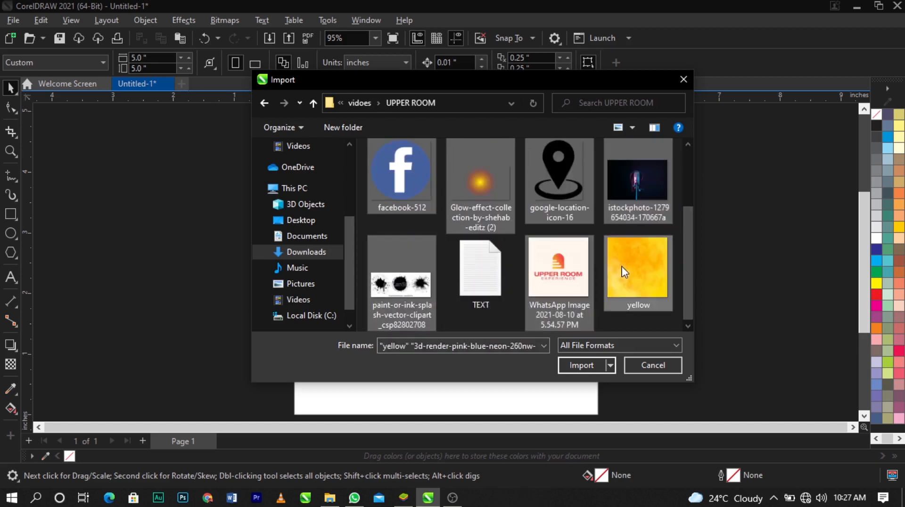
left_click(581, 366)
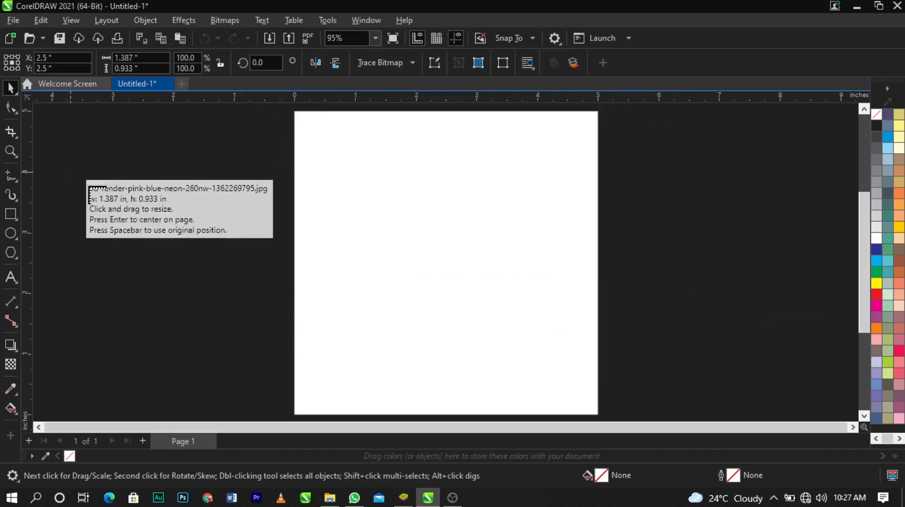
Place the imported images one after another at small sizes in the empty area left of the page
left_click(70, 173)
left_click_drag(91, 285, 196, 391)
left_click_drag(79, 252, 172, 359)
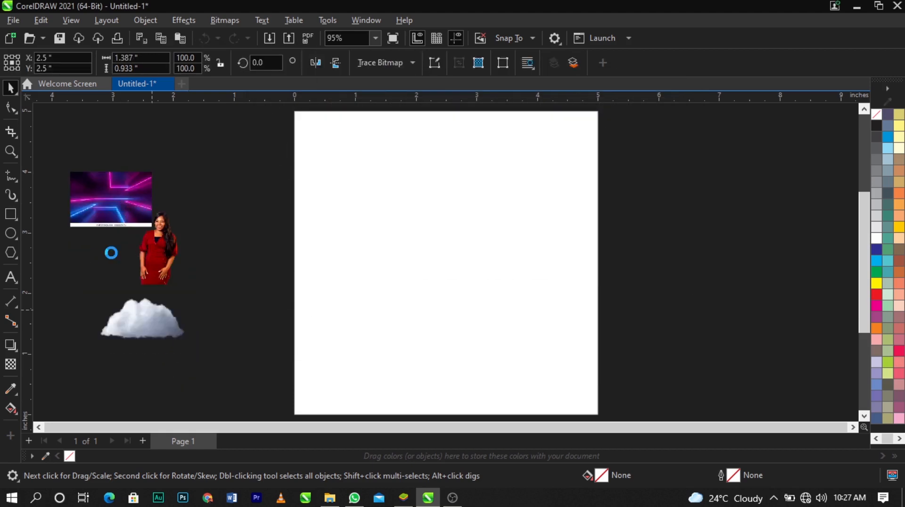
left_click_drag(116, 259, 193, 353)
left_click(36, 235)
left_click(129, 188)
left_click(170, 184)
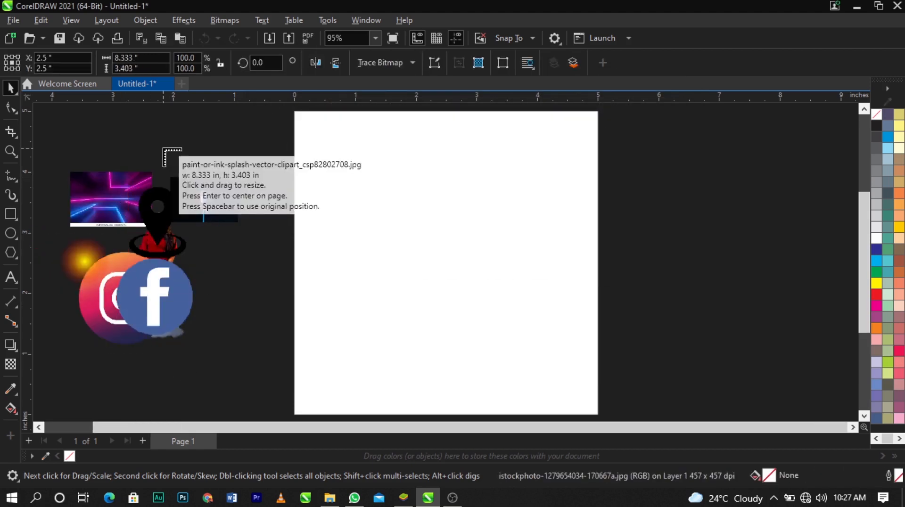
left_click(164, 148)
left_click_drag(227, 262, 276, 310)
left_click_drag(78, 144, 193, 222)
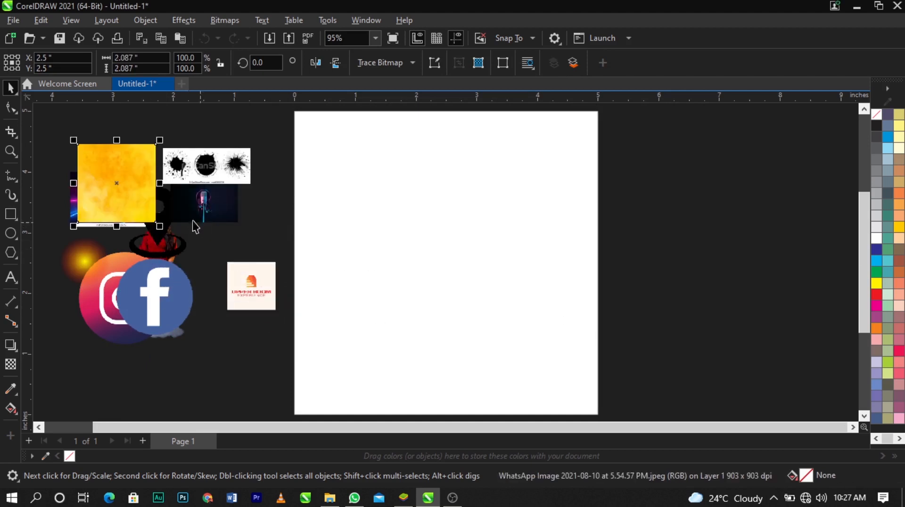
Spread out the overlapping yellow, ink splash, location icon, Facebook and woman images beside the page
left_click_drag(124, 175, 89, 127)
left_click_drag(226, 165, 230, 144)
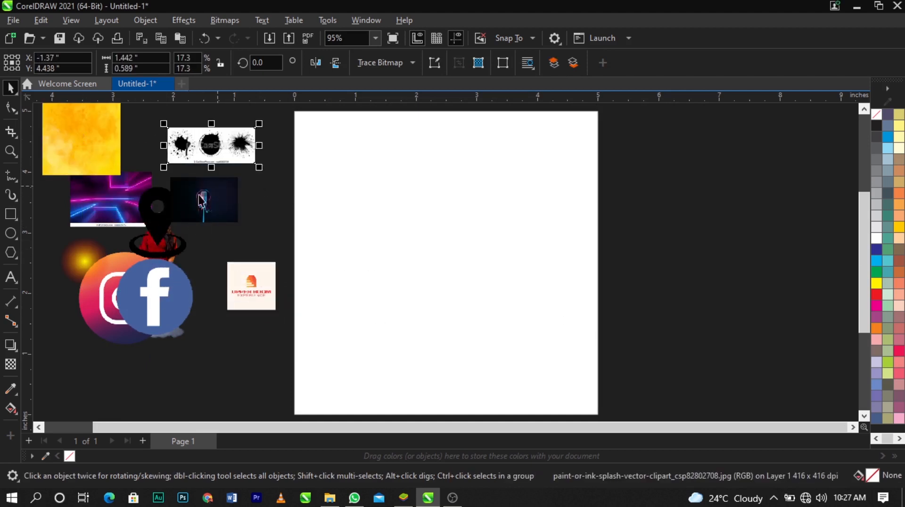
left_click_drag(156, 217, 108, 343)
left_click_drag(165, 290, 169, 342)
left_click_drag(167, 247, 241, 295)
left_click(297, 256)
scroll(313, 239, "down", 3)
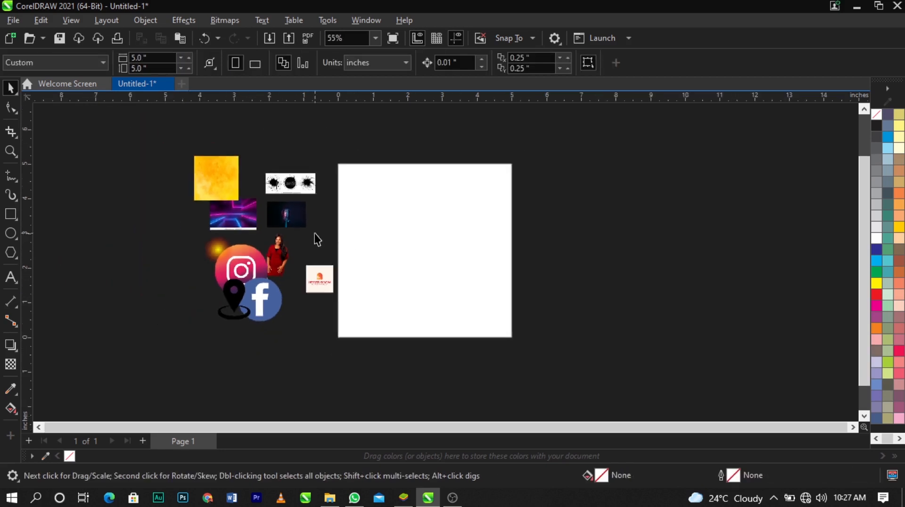
scroll(316, 240, "up", 2)
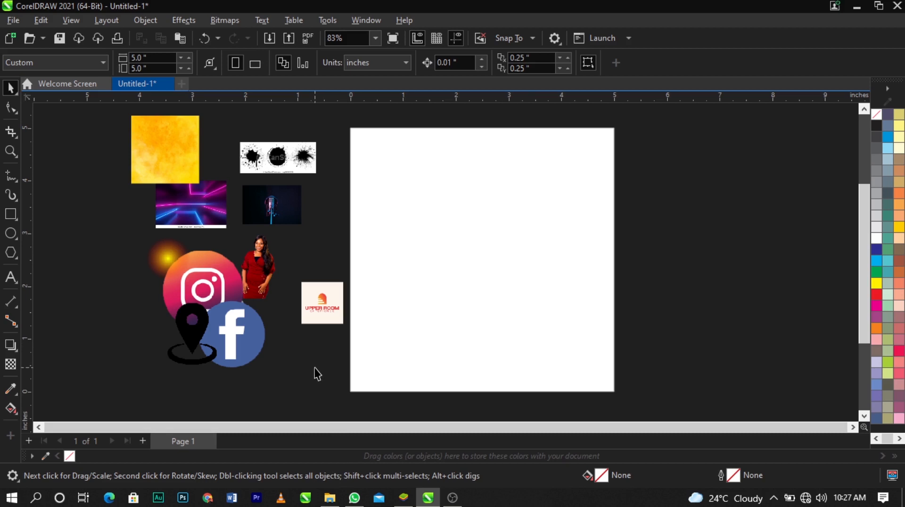
Switch to File Explorer, open the TEXT document in the UPPER ROOM folder and copy its entire content
left_click(330, 498)
scroll(187, 316, "down", 3)
double_click(225, 313)
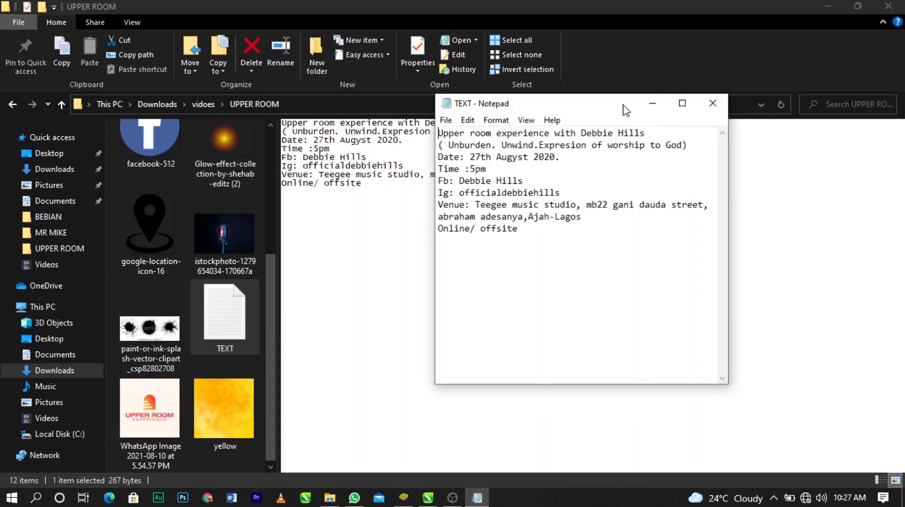
left_click_drag(624, 111, 627, 175)
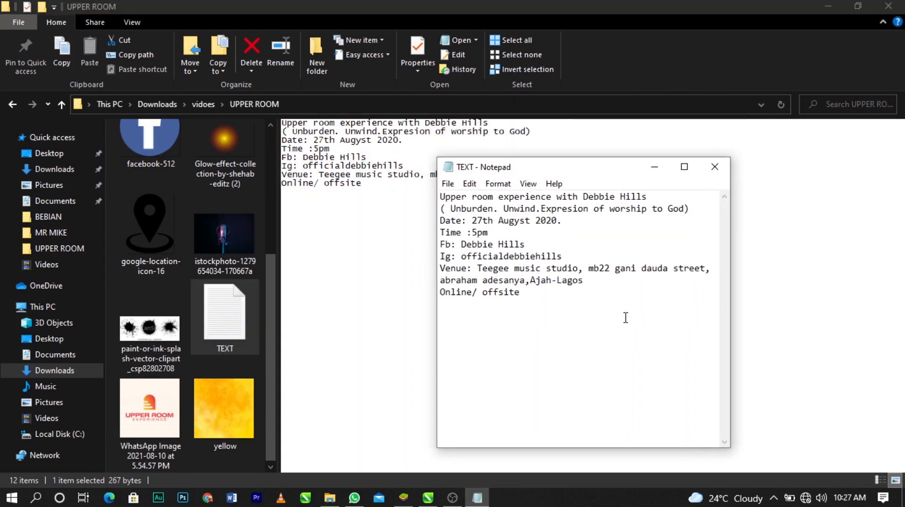
left_click_drag(626, 324, 467, 232)
left_click(522, 293)
key("ctrl+a")
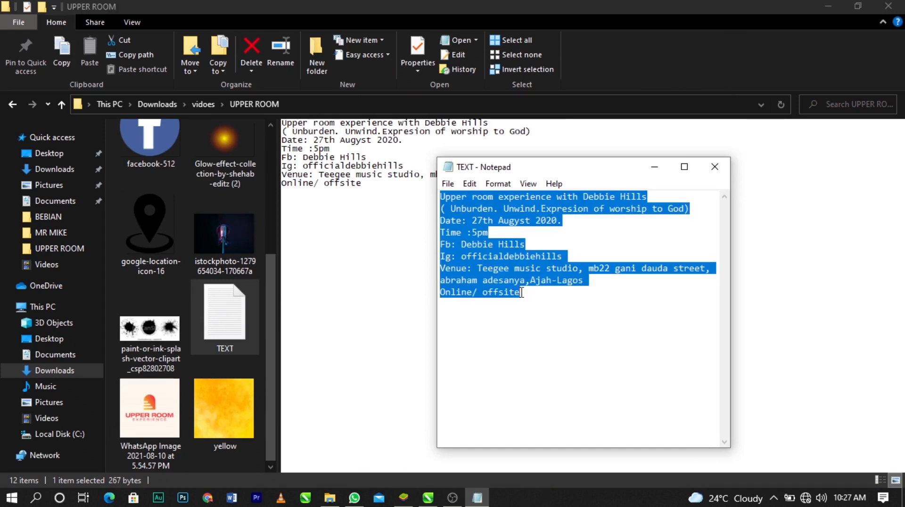
Return to CorelDRAW and paste the copied event details onto the page as artistic text
left_click(428, 498)
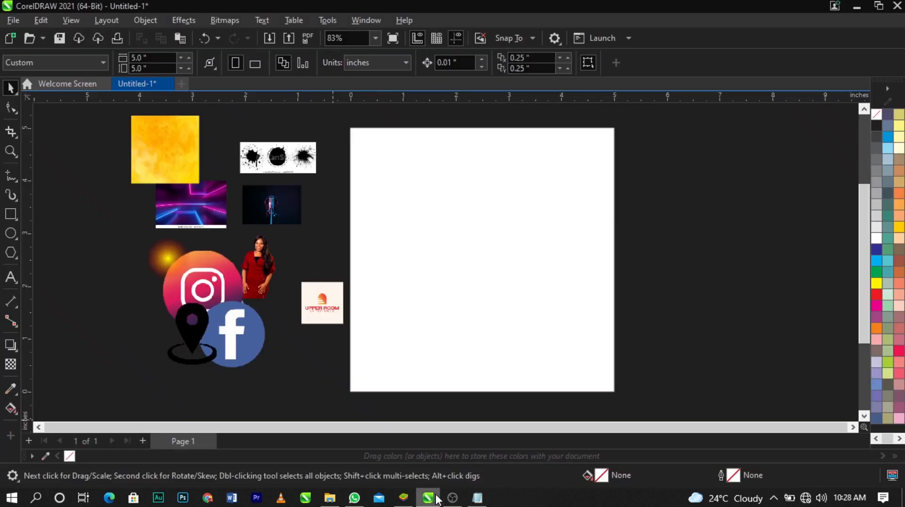
left_click(6, 282)
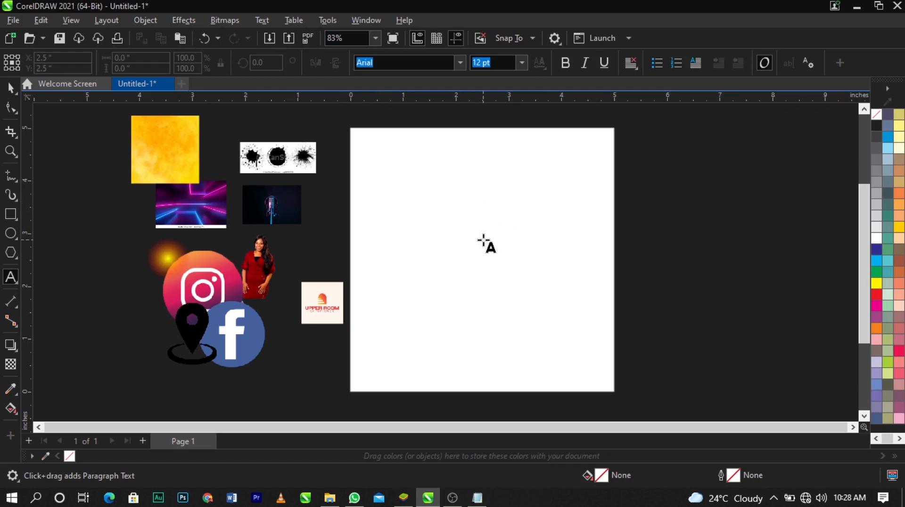
left_click(453, 219)
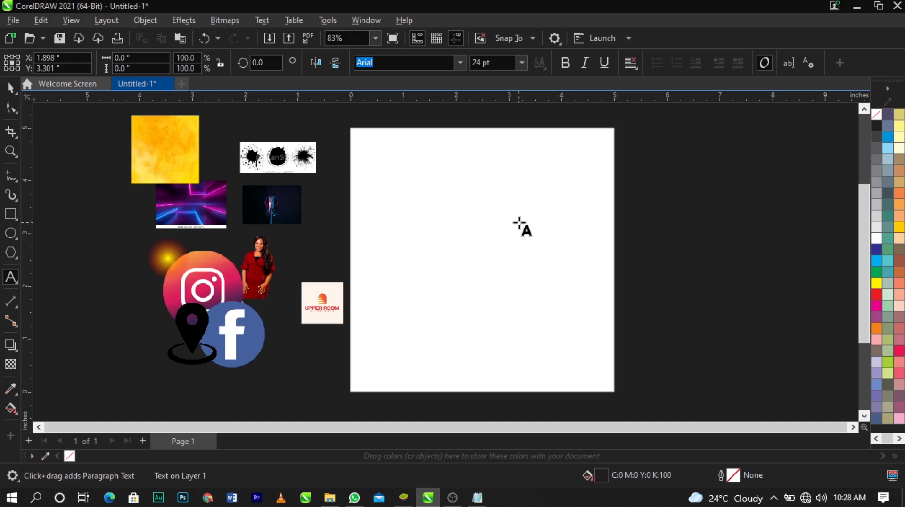
key("ctrl+v")
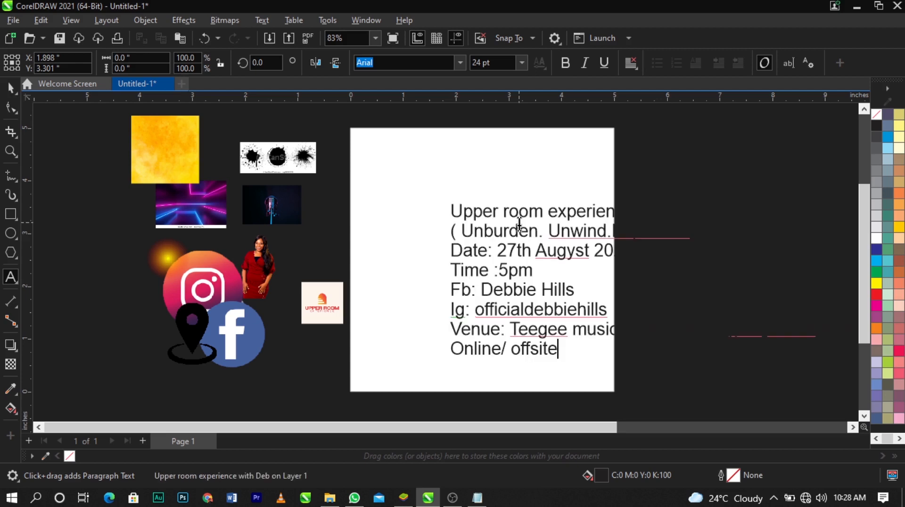
left_click(10, 88)
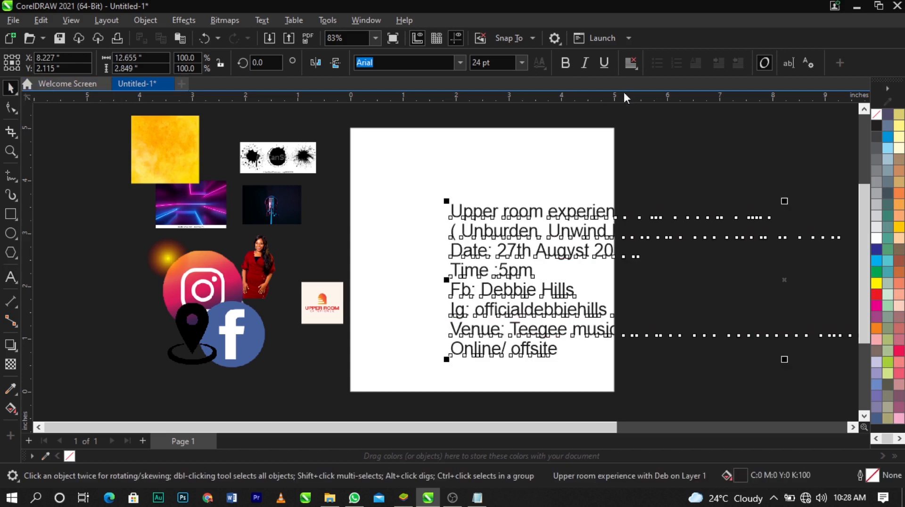
Set the event text to 9 pt, move it to the right of the page and fill it with white
left_click(522, 62)
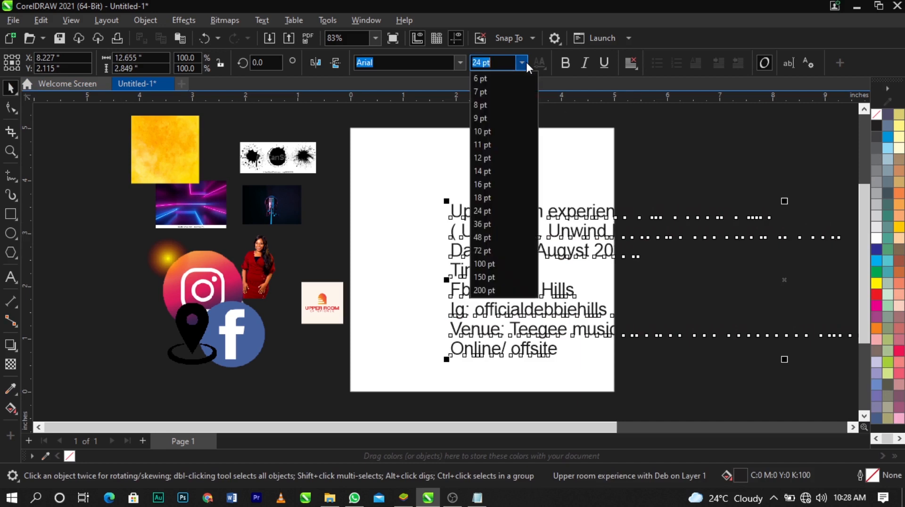
left_click(509, 121)
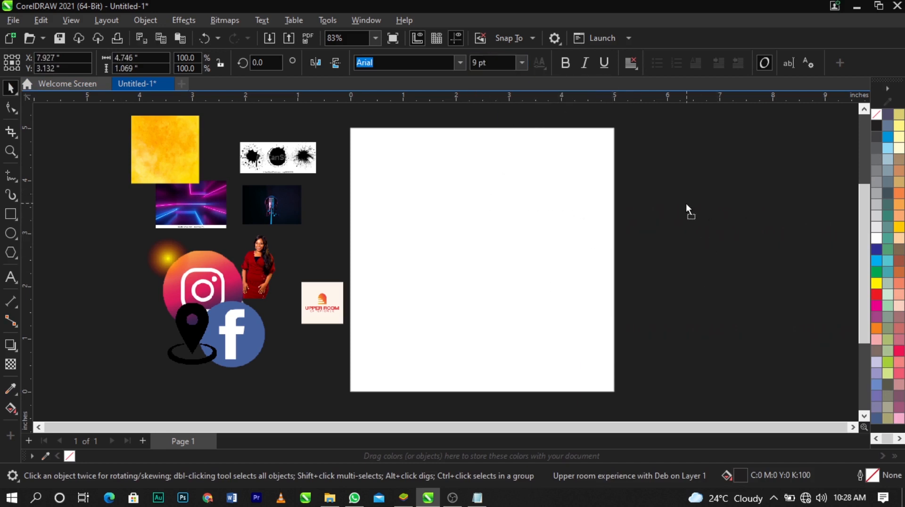
left_click(878, 237)
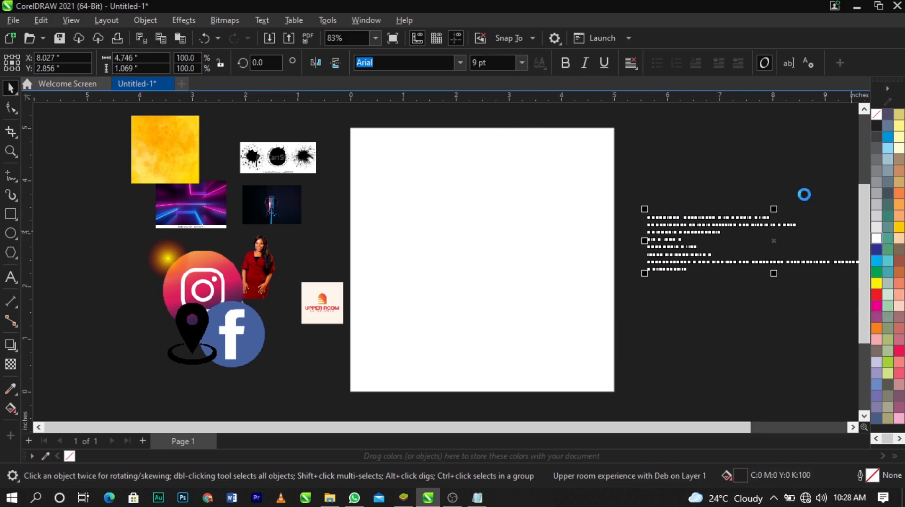
left_click(745, 205)
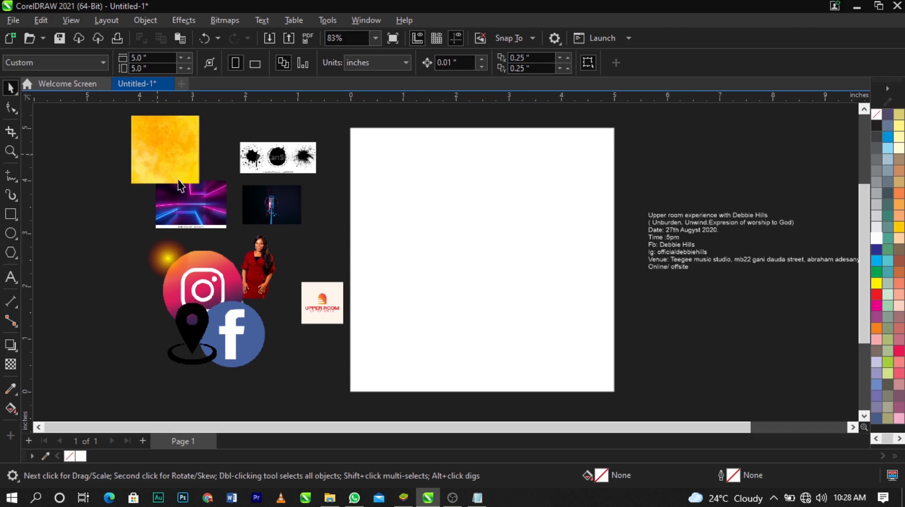
Move the yellow image onto the page and rearrange the neon, glow, Facebook and Instagram images beside it
left_click_drag(158, 154, 524, 175)
left_click_drag(167, 220, 128, 180)
left_click_drag(164, 267, 67, 212)
left_click_drag(230, 314, 157, 220)
left_click_drag(210, 258, 217, 222)
Enlarge the yellow image to about 4.08 inches square, place it right of the page, and move the UPPER ROOM logo among the other images
left_click(533, 193)
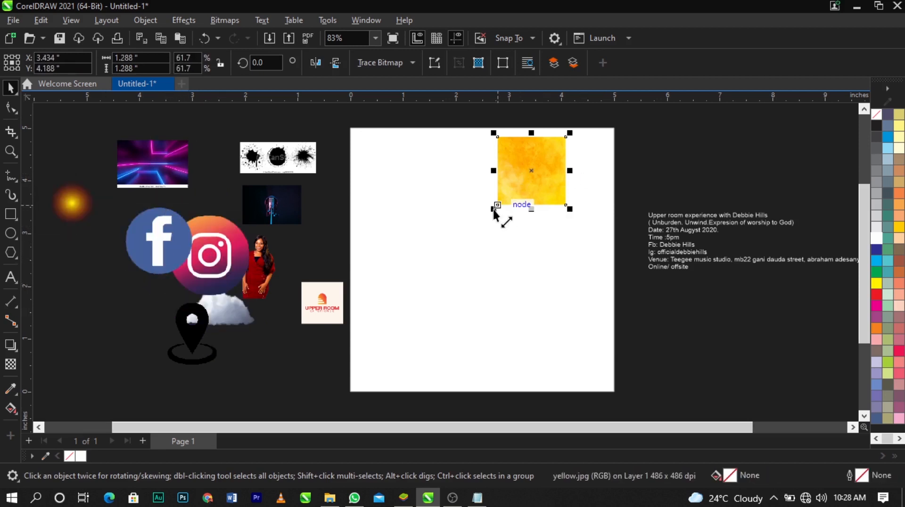
left_click_drag(499, 206, 369, 376)
left_click_drag(322, 304, 151, 269)
left_click(435, 265)
left_click_drag(570, 332, 599, 363)
left_click_drag(516, 266, 684, 293)
left_click(707, 329)
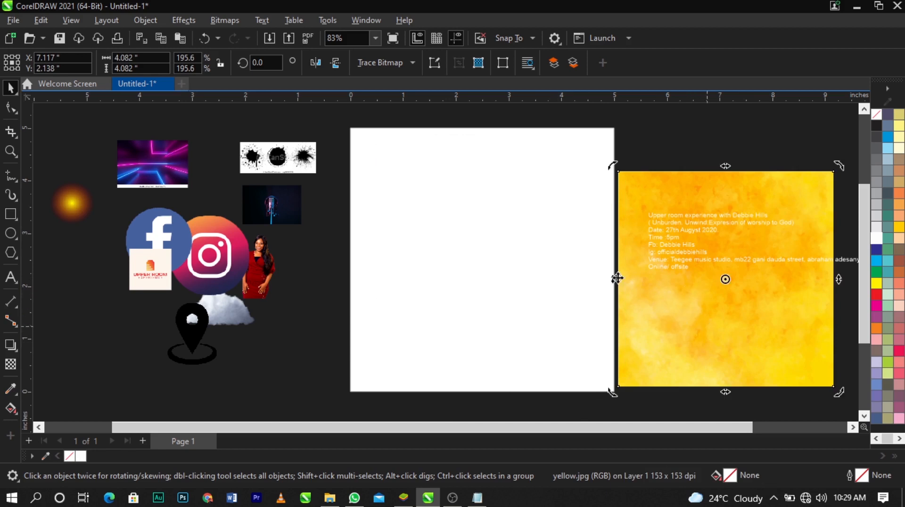
PowerClip the yellow image inside the page-sized background rectangle
left_click(438, 241)
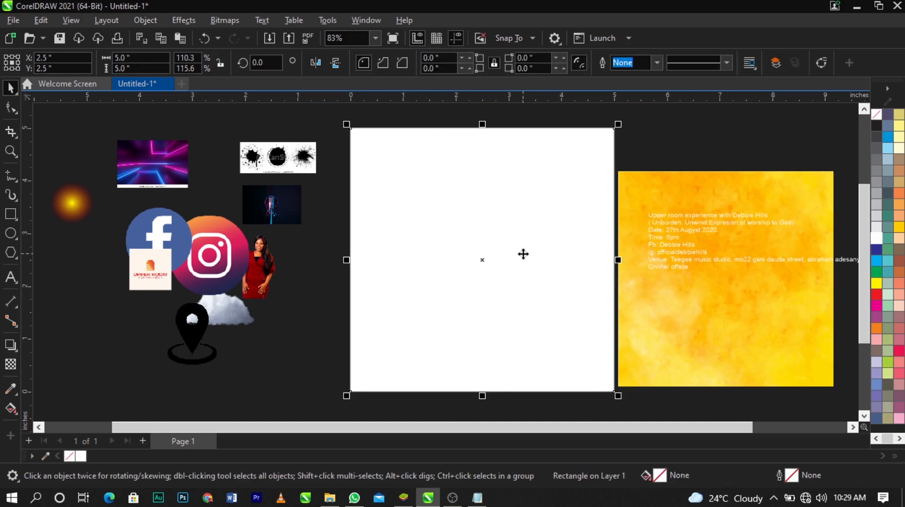
left_click(729, 319)
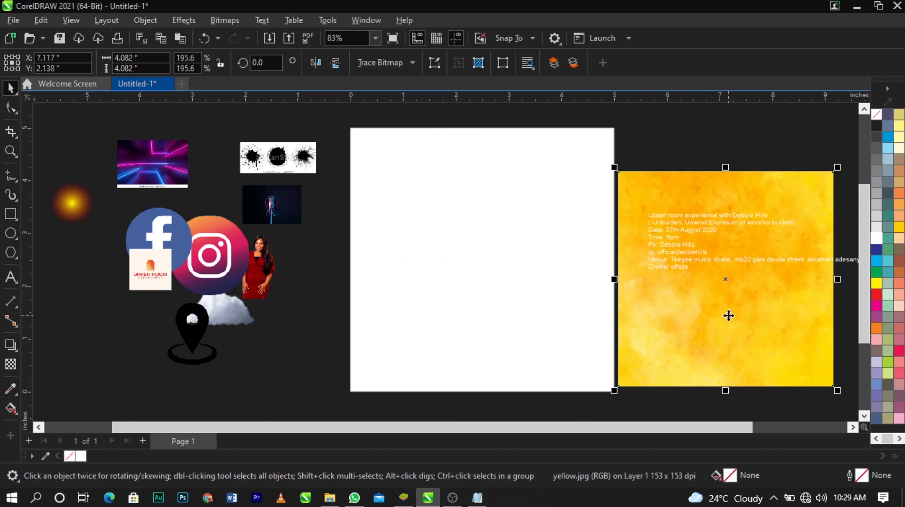
right_click(729, 316)
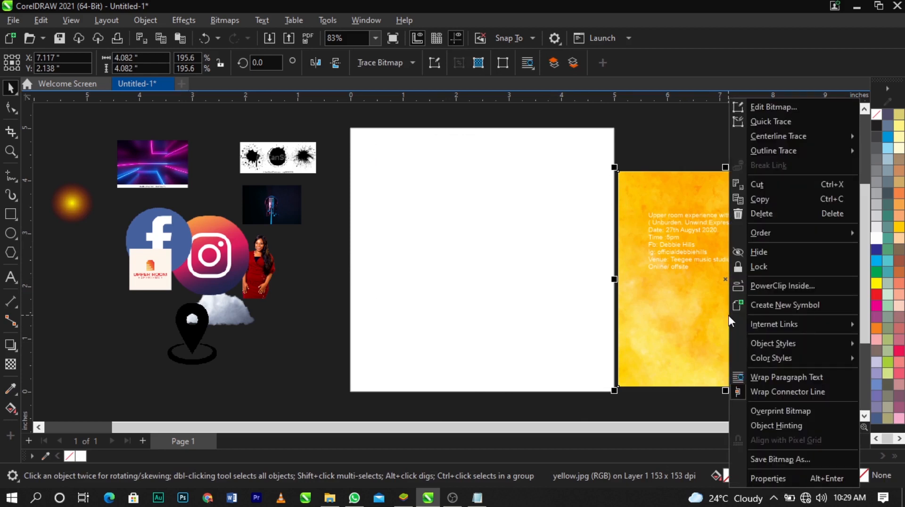
left_click(805, 283)
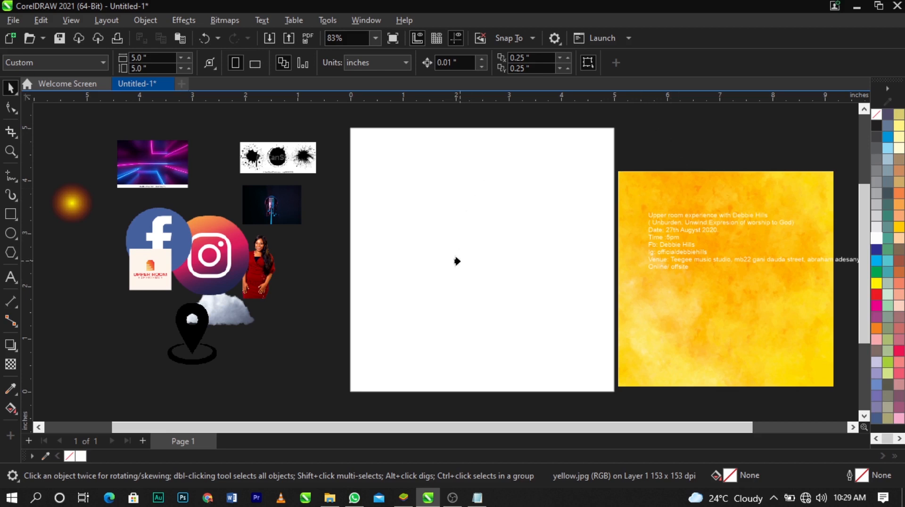
left_click(457, 263)
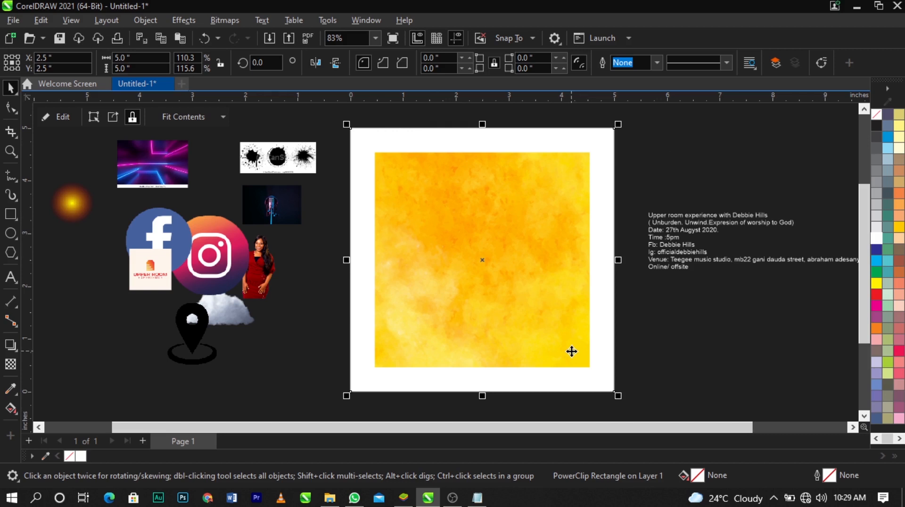
Try to enlarge the yellow image directly within its frame so it covers the whole page, and undo the resize
left_click(564, 257, "ctrl")
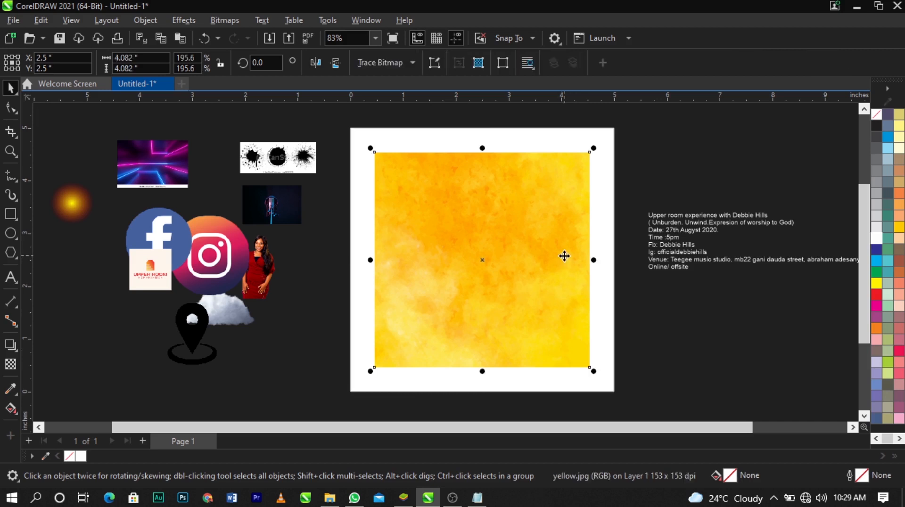
left_click_drag(594, 148, 657, 133)
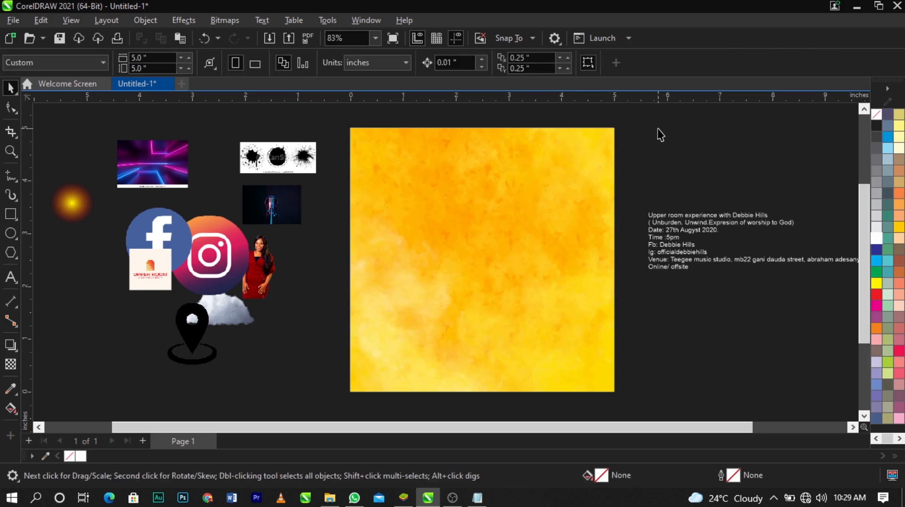
key("ctrl+z")
left_click(657, 134)
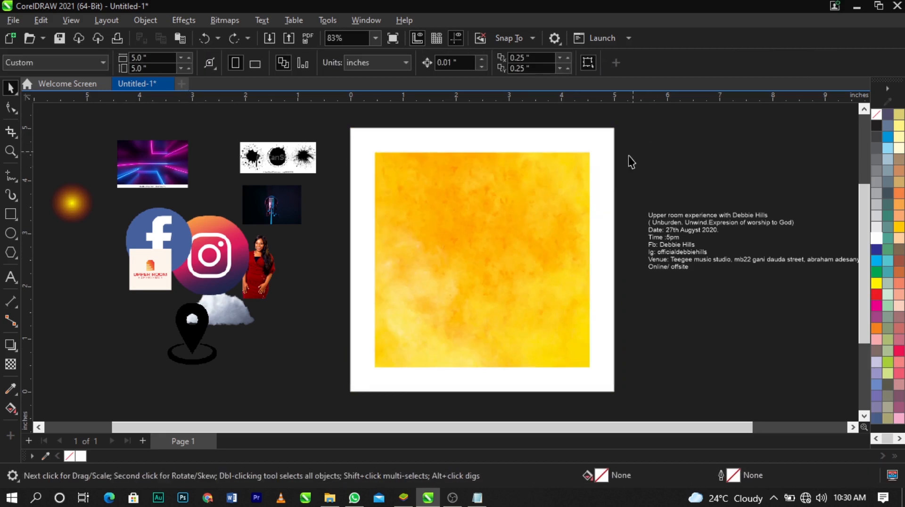
Edit the background rectangle's PowerClip contents, enlarge the yellow image to about 5.24 inches square, and finish editing
right_click(555, 196)
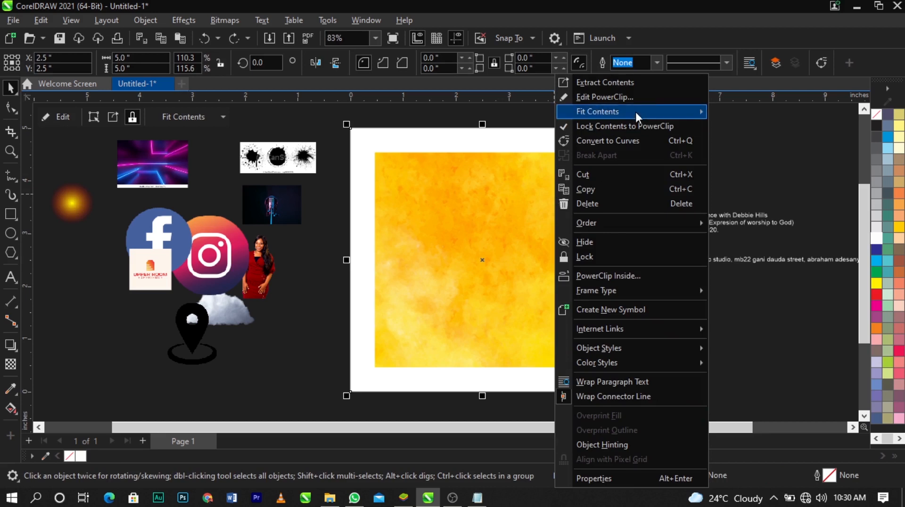
left_click(632, 97)
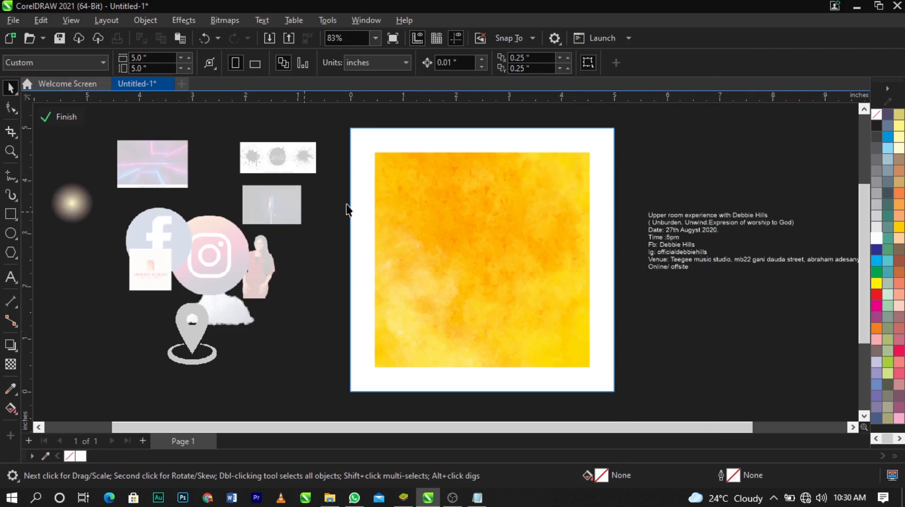
left_click(486, 178)
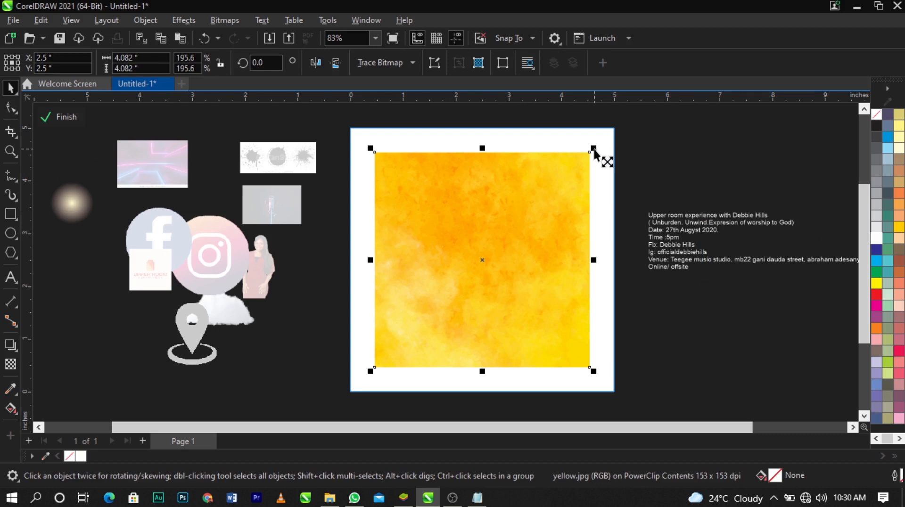
left_click_drag(594, 149, 640, 119)
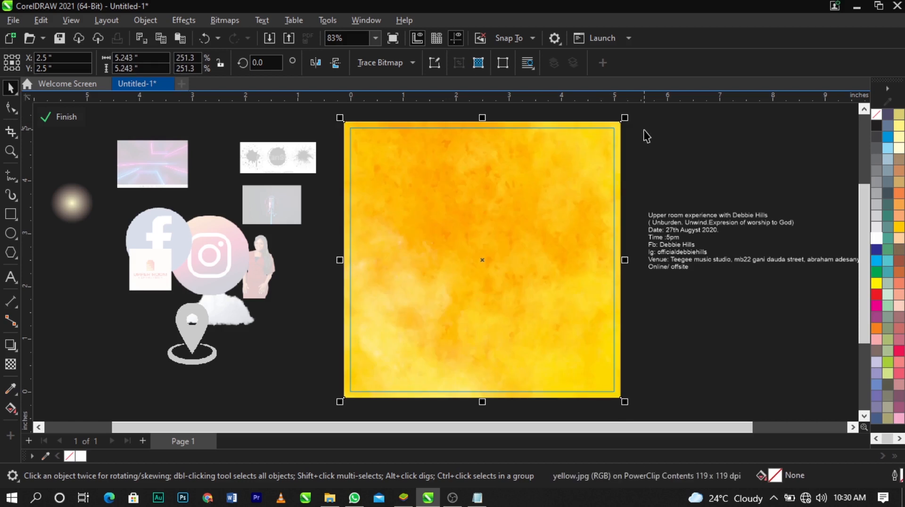
left_click(59, 118)
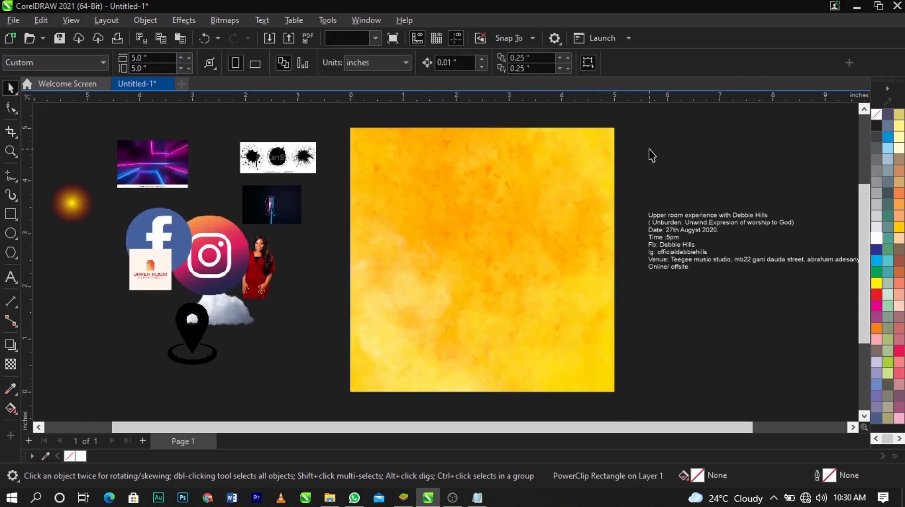
double_click(573, 185)
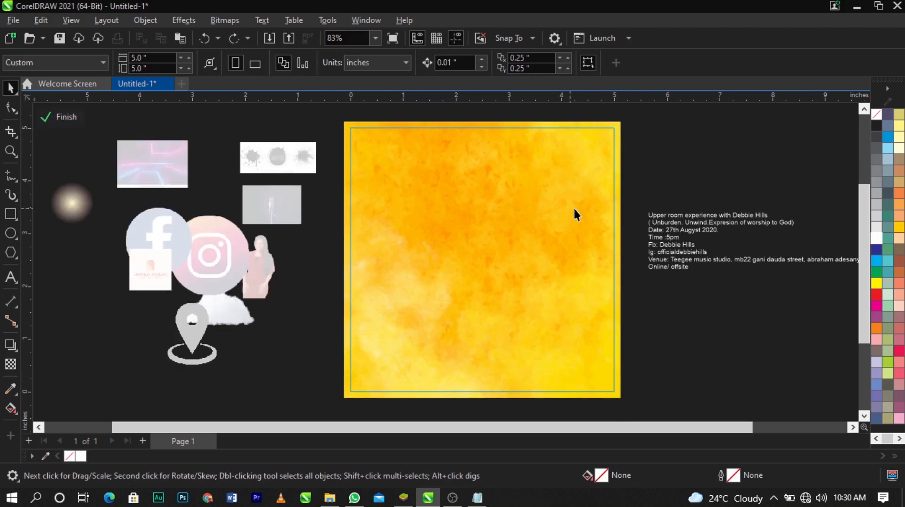
left_click(688, 180, "ctrl")
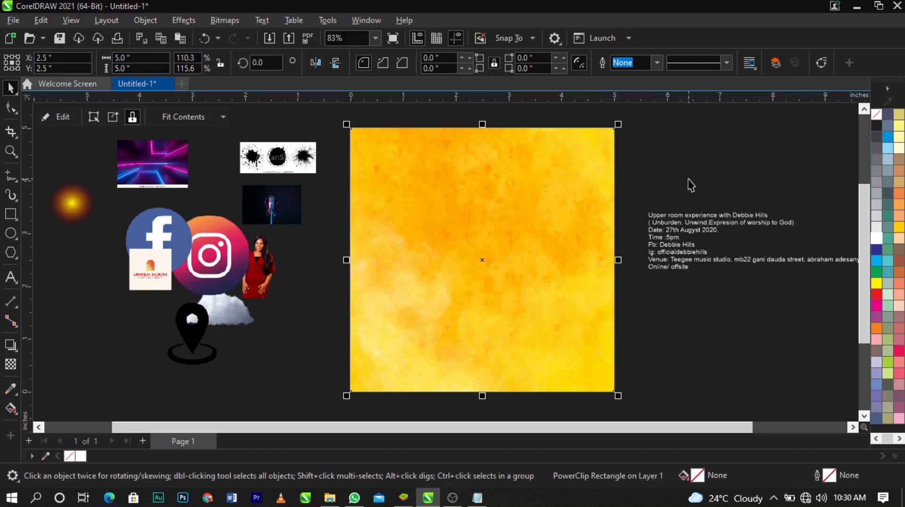
left_click(688, 180)
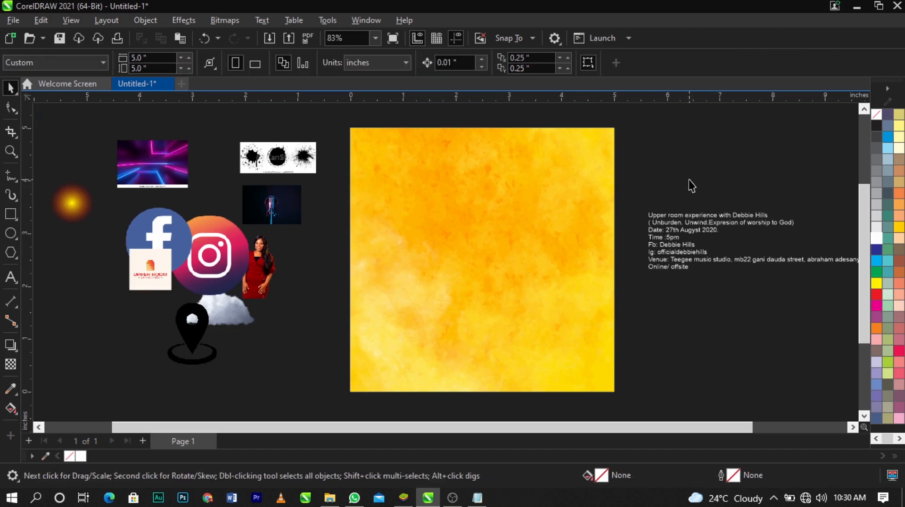
Move the cloud image from beside the page onto the lower-left area of the yellow background
left_click_drag(250, 317, 433, 390)
scroll(432, 385, "up", 2)
left_click_drag(431, 323, 405, 316)
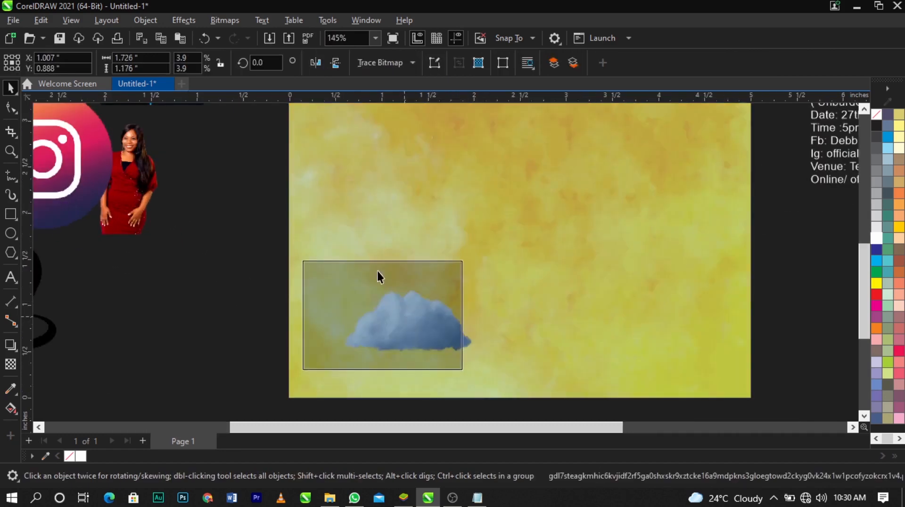
scroll(377, 271, "down", 2)
scroll(574, 319, "up", 3)
scroll(332, 265, "up", 1)
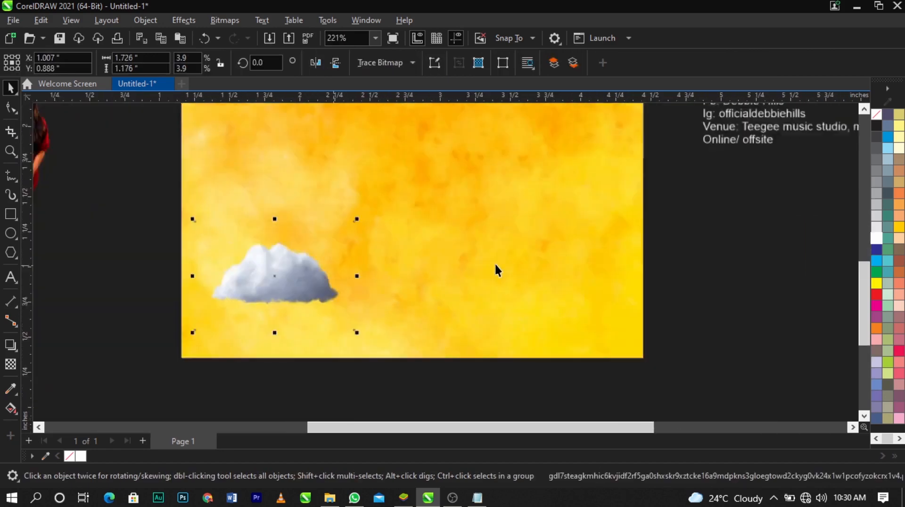
scroll(494, 262, "down", 3)
scroll(406, 271, "up", 3)
scroll(406, 271, "down", 4)
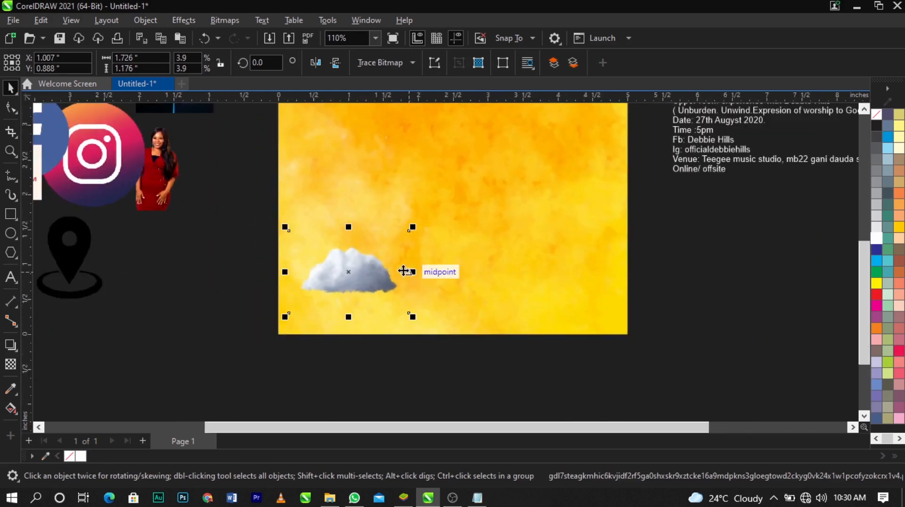
Shift the cloud closer to the page's left edge and enlarge it to about 2.2 by 1.5 inches
key("z")
left_click_drag(414, 289, 653, 327)
left_click_drag(284, 283, 269, 287)
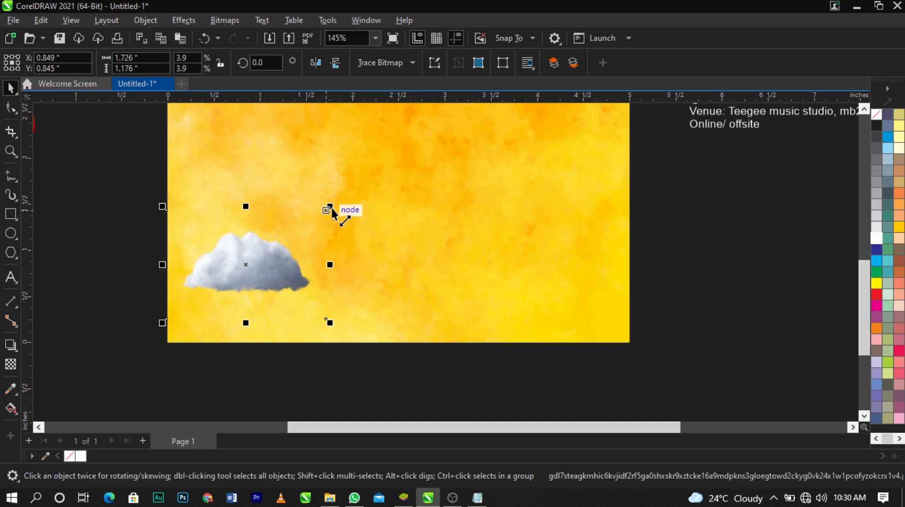
left_click_drag(332, 210, 351, 192)
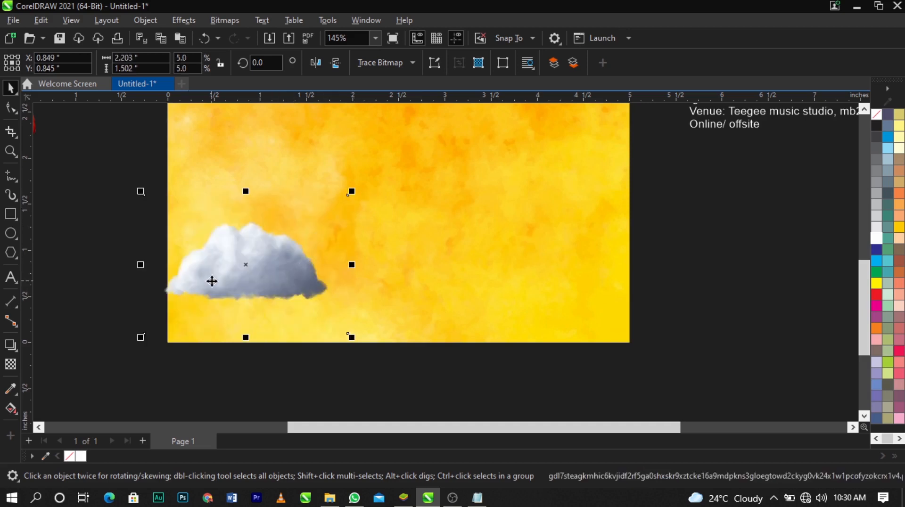
Try duplicating the cloud in a row across the page, with copies spaced about 0.8 inch apart
left_click_drag(211, 282, 285, 279)
key("ctrl+z")
key("ctrl+c")
key("ctrl+v")
left_click_drag(256, 280, 285, 287)
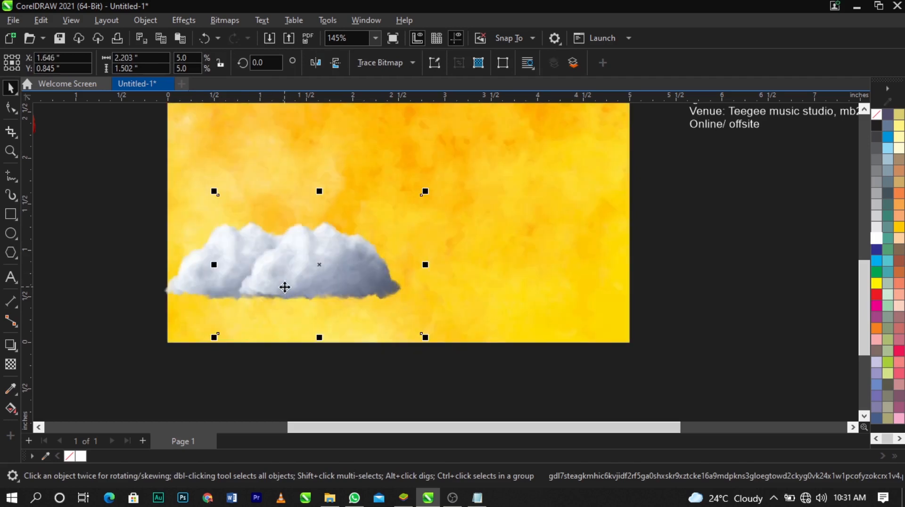
key("ctrl+d")
key("ctrl+d")
key("ctrl+d")
key("ctrl+d")
key("ctrl+d")
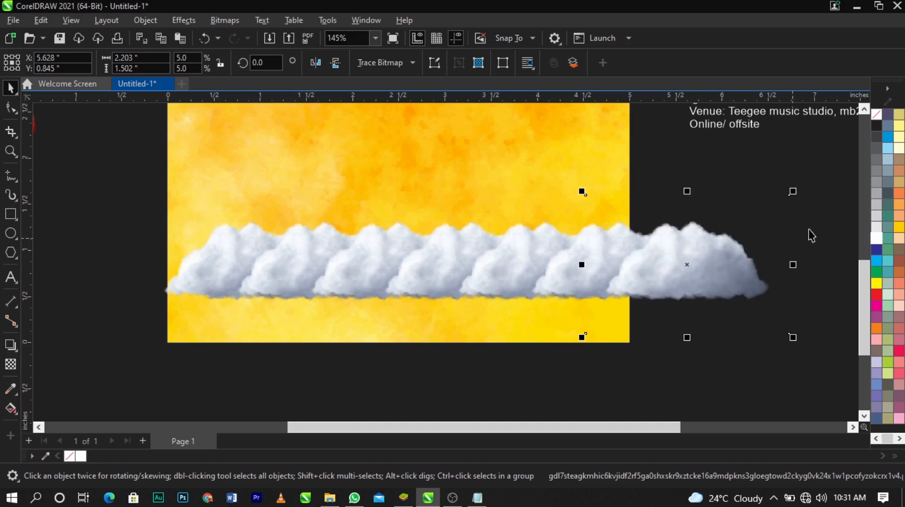
Undo the row of cloud copies back to the single original cloud
left_click(810, 230)
left_click_drag(833, 171, 116, 354)
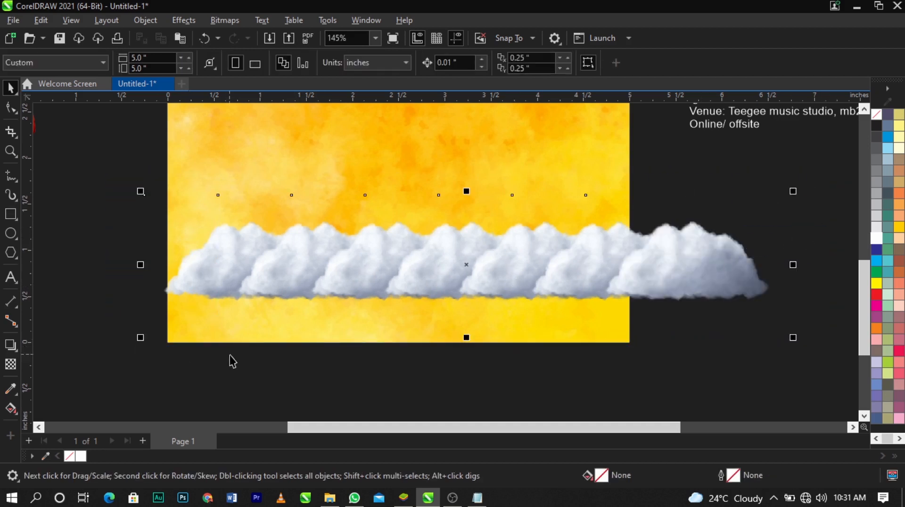
key("ctrl+z")
key("ctrl+z")
key("ctrl+z")
key("ctrl+z")
key("ctrl+z")
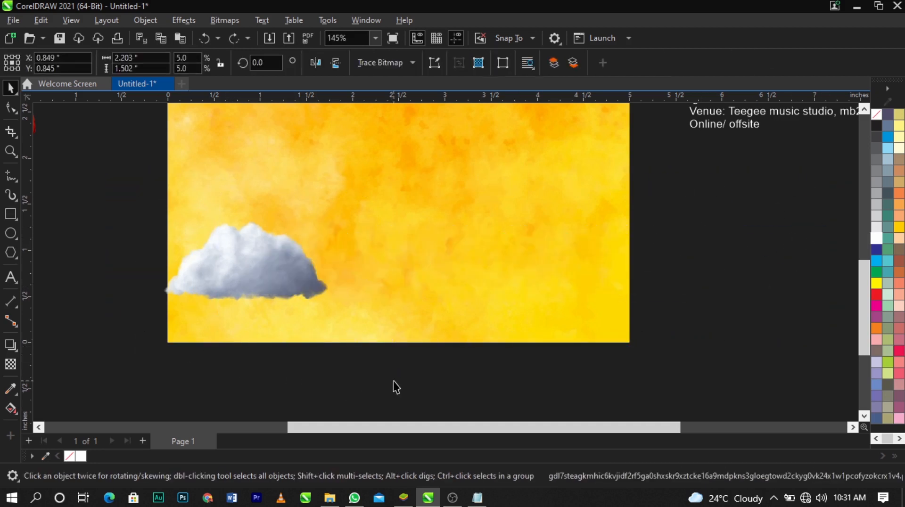
left_click(393, 381)
Copy the cloud about 0.74 inch to the right and repeat the duplication to form a row of eight past the page's right edge
left_click(297, 295)
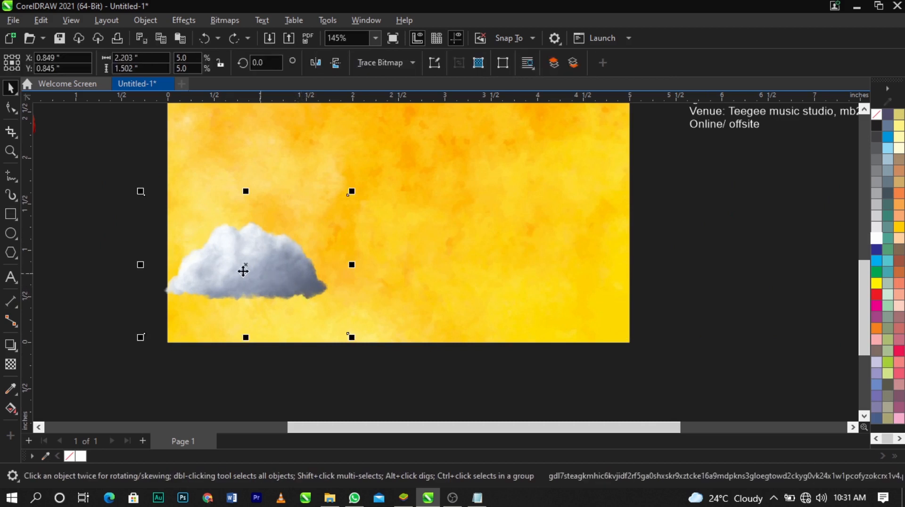
left_click_drag(221, 270, 290, 273)
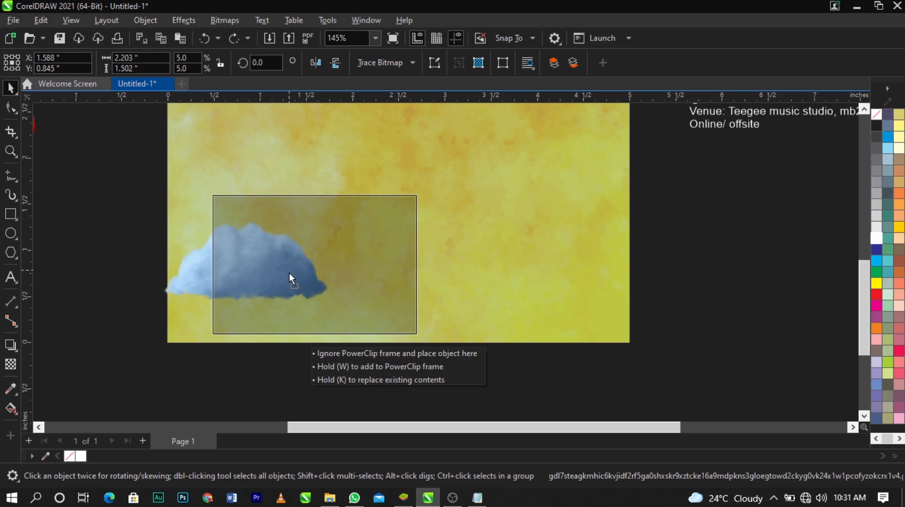
left_click_drag(289, 273, 289, 273)
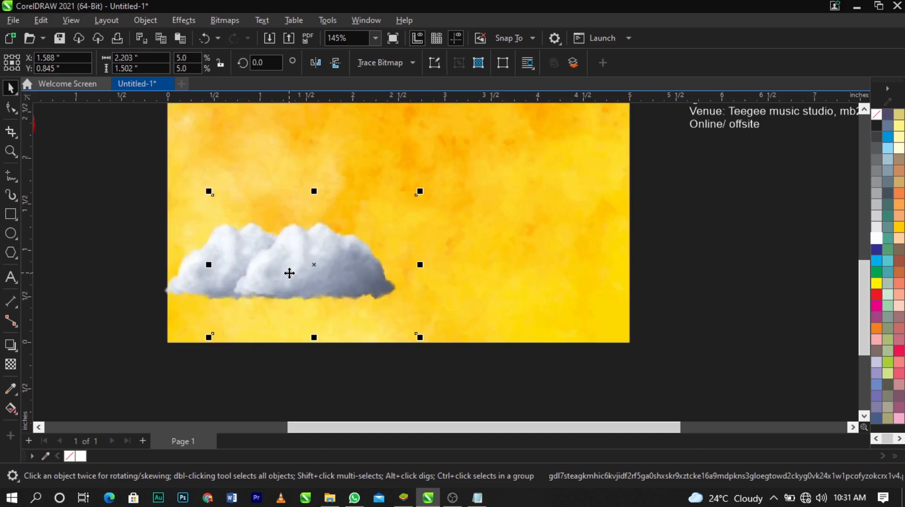
key("ctrl+d")
key("ctrl+d")
key("ctrl+d")
key("ctrl+d")
key("ctrl+d")
key("ctrl+d")
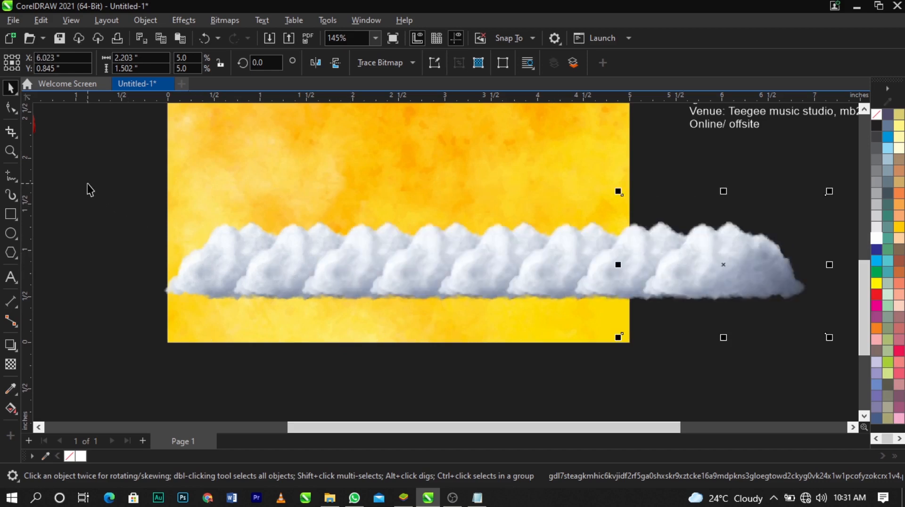
Scale all eight clouds together to about 6.88 by 1.4 inches so the row overhangs both sides of the page
left_click_drag(74, 174, 889, 384)
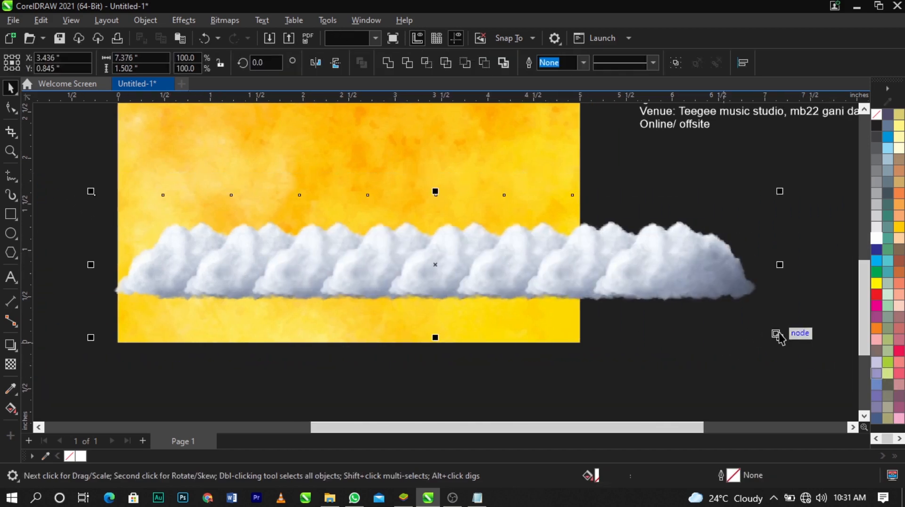
left_click_drag(781, 338, 667, 354)
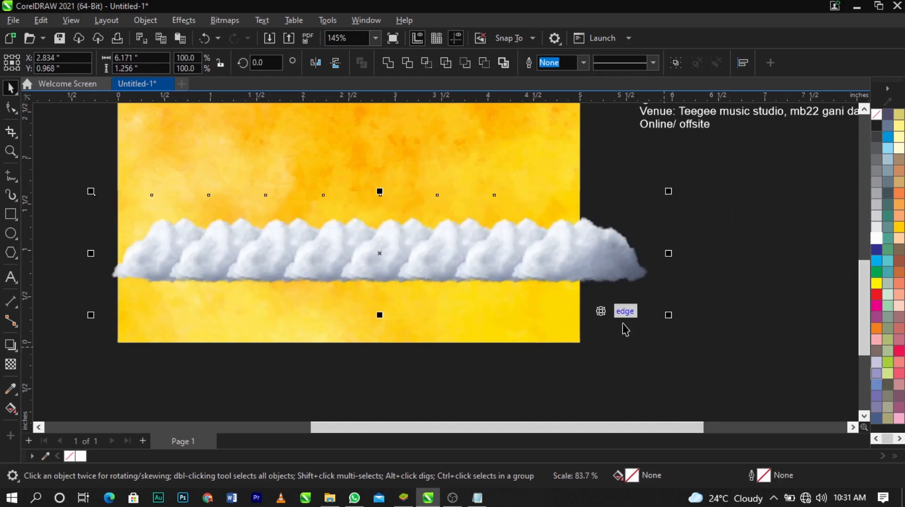
left_click_drag(669, 319, 703, 329)
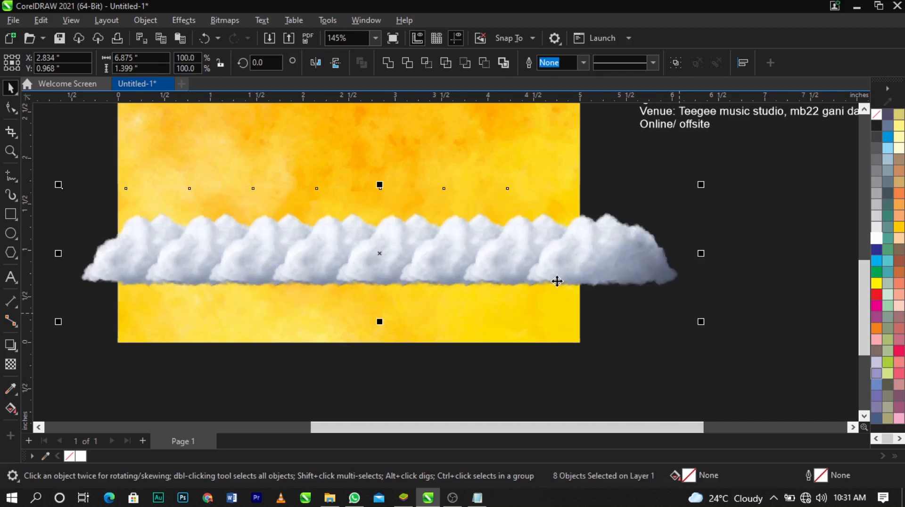
Convert the row of clouds to a single 300 dpi RGB Color (24-bit) bitmap with anti-aliasing and a transparent background
left_click(223, 22)
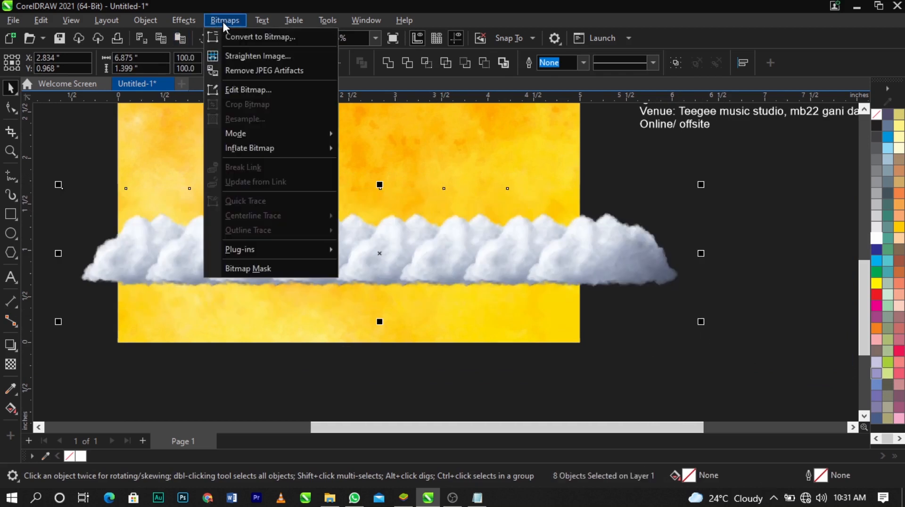
left_click(228, 37)
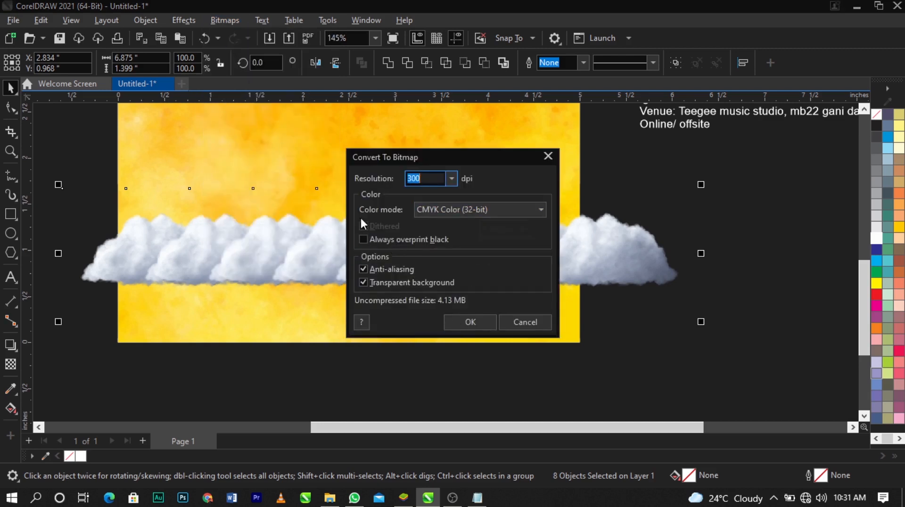
left_click(477, 215)
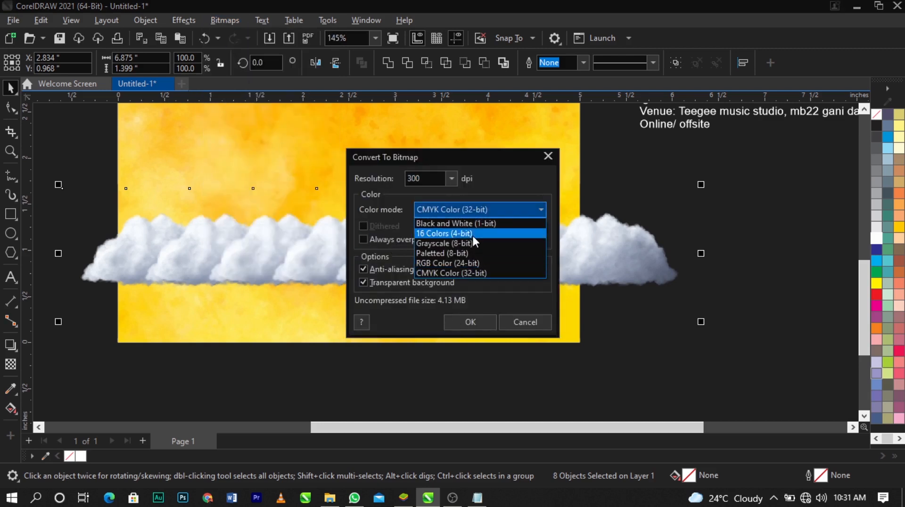
left_click(477, 263)
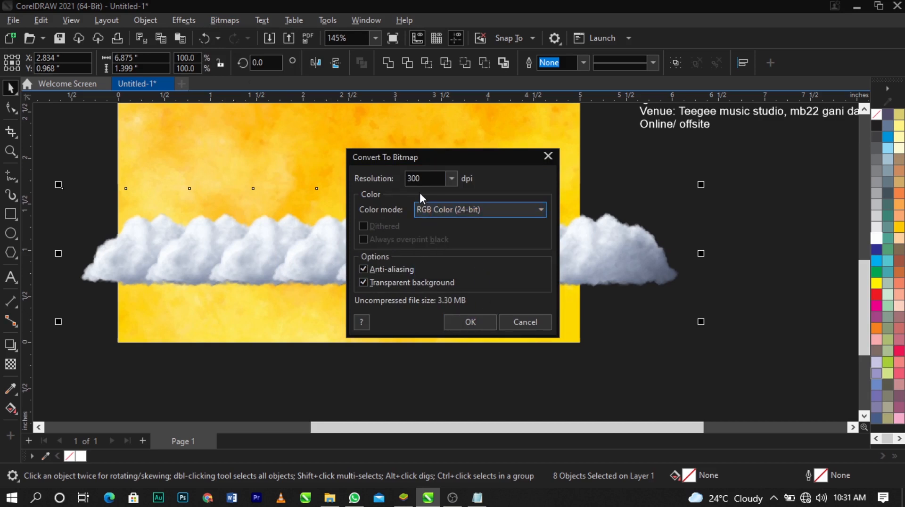
left_click(472, 323)
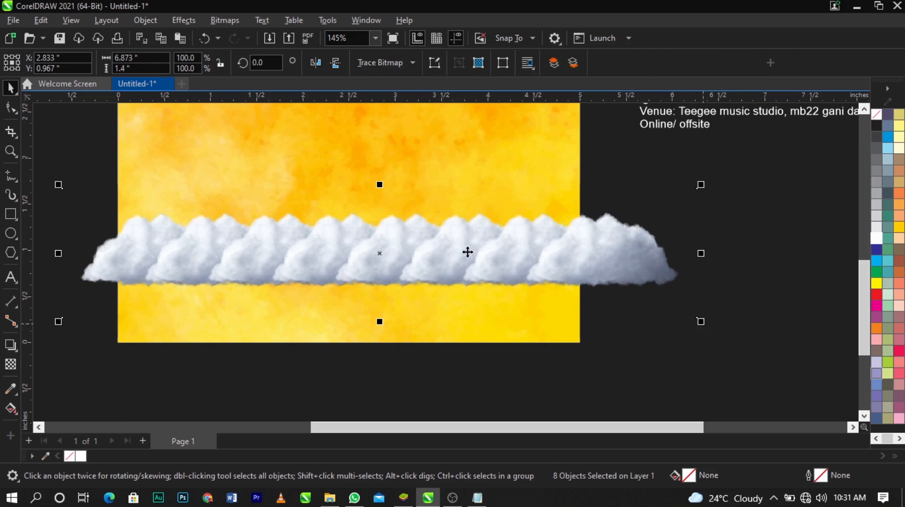
PowerClip the cloud bitmap inside the yellow background rectangle and select that rectangle
right_click(571, 279)
left_click(596, 284)
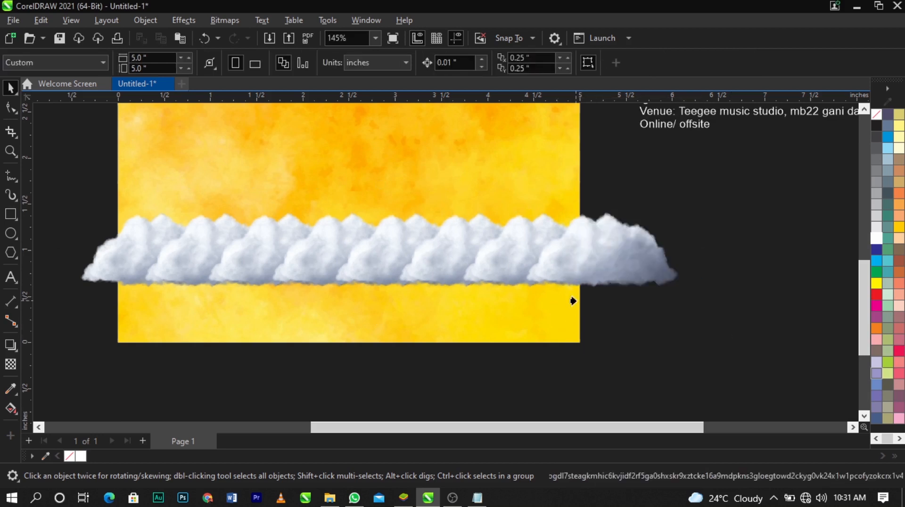
left_click(497, 122)
scroll(606, 269, "down", 2)
key("z")
left_click_drag(284, 194, 624, 331)
key("space")
scroll(391, 248, "down", 1)
scroll(391, 248, "down", 1)
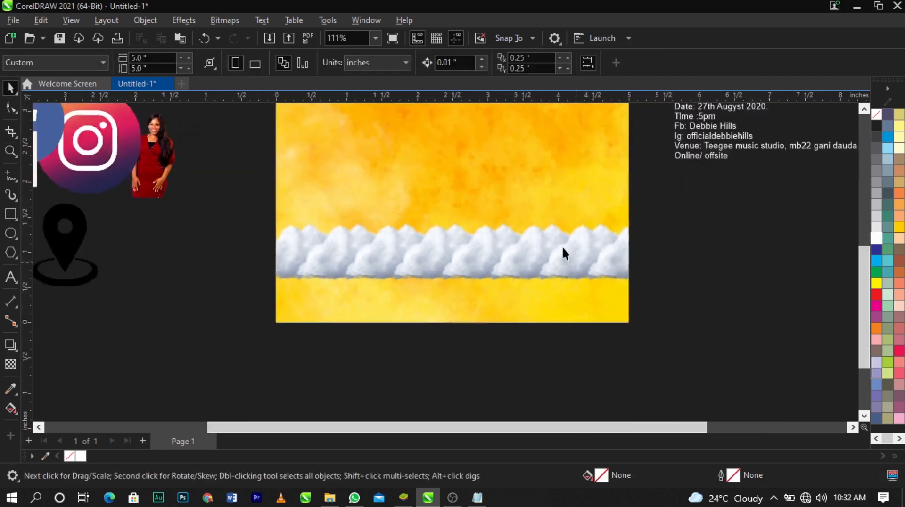
scroll(554, 239, "down", 1)
scroll(499, 173, "up", 1)
left_click(507, 216)
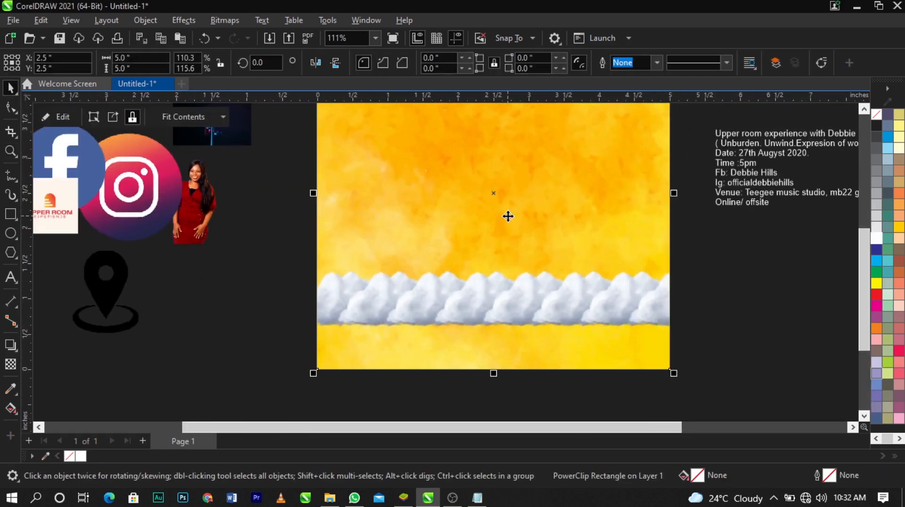
Open the yellow background's PowerClip contents for editing and scale the cloud bitmap down slightly
right_click(508, 216)
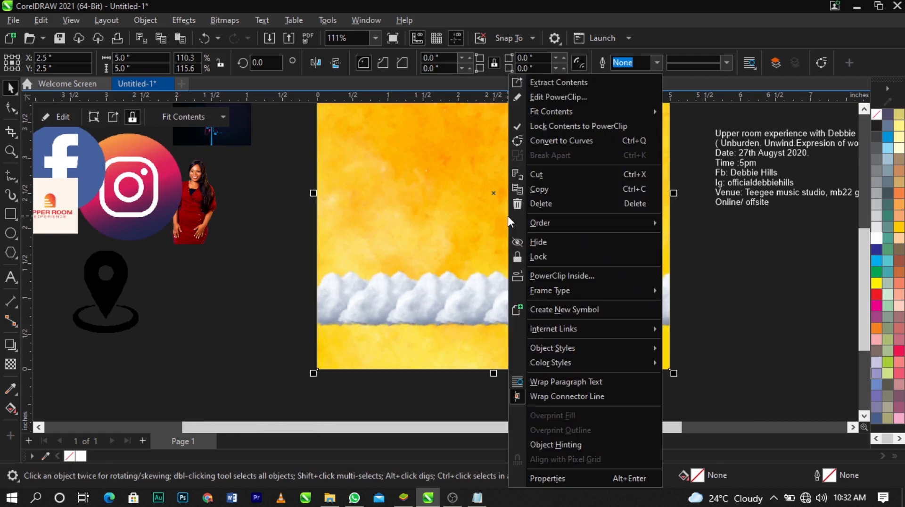
left_click(553, 103)
key("z")
left_click_drag(195, 215, 808, 413)
key("space")
left_click(381, 287)
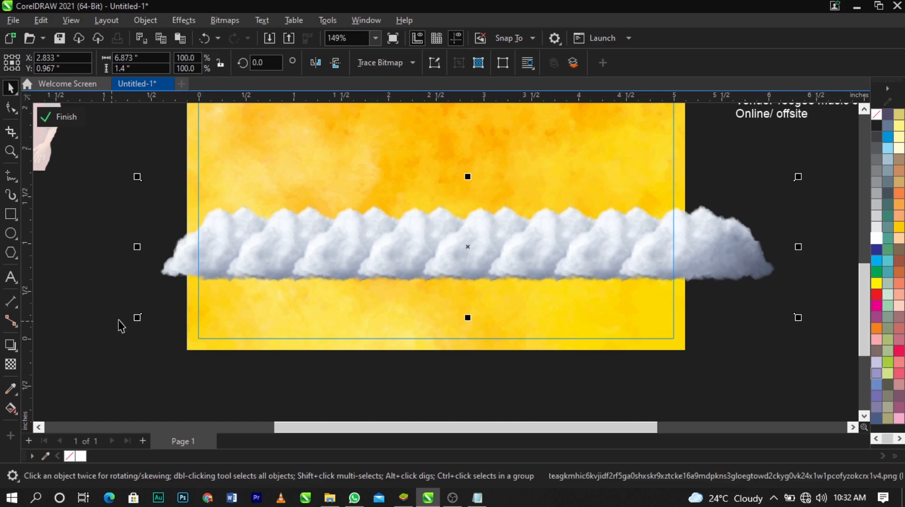
left_click_drag(138, 319, 149, 350)
left_click(119, 318)
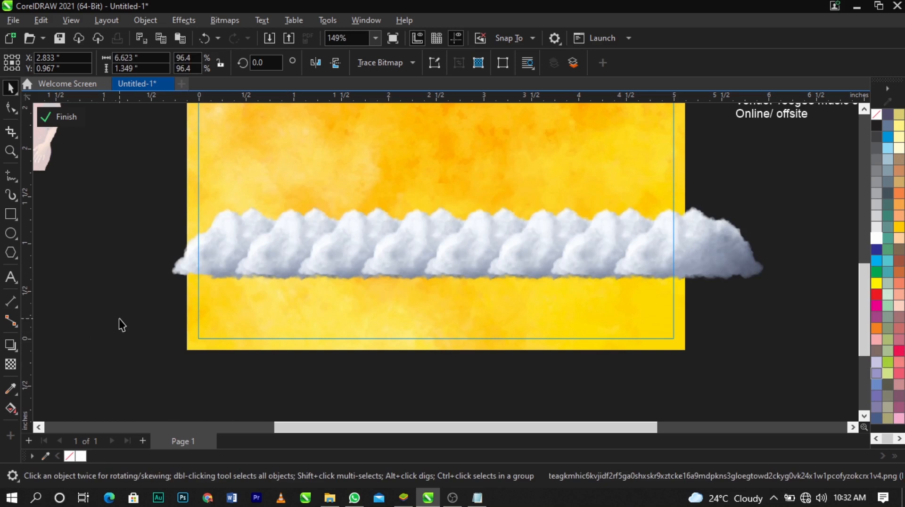
Draw a rectangle about 5.23 by 1.21 inches over the clouds' lower half and the page bottom, filled with white
left_click(10, 215)
left_click_drag(183, 247, 683, 366)
key("space")
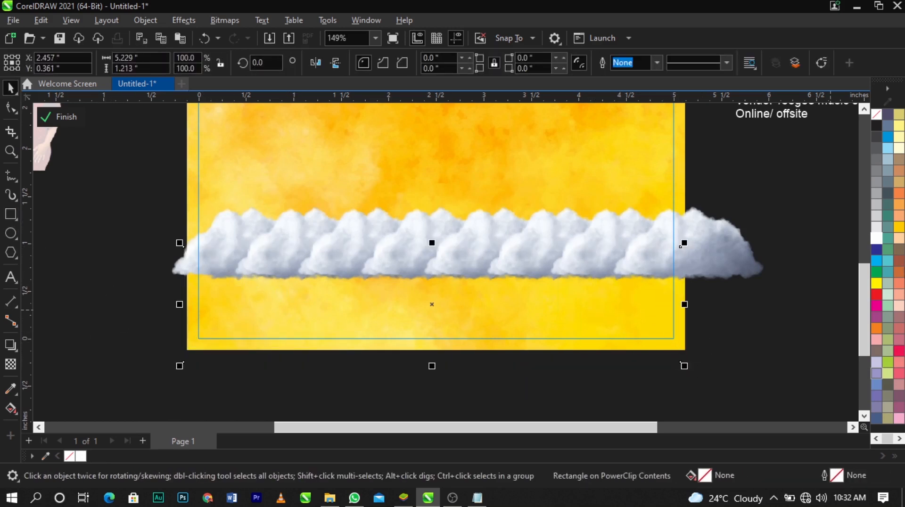
left_click(877, 239)
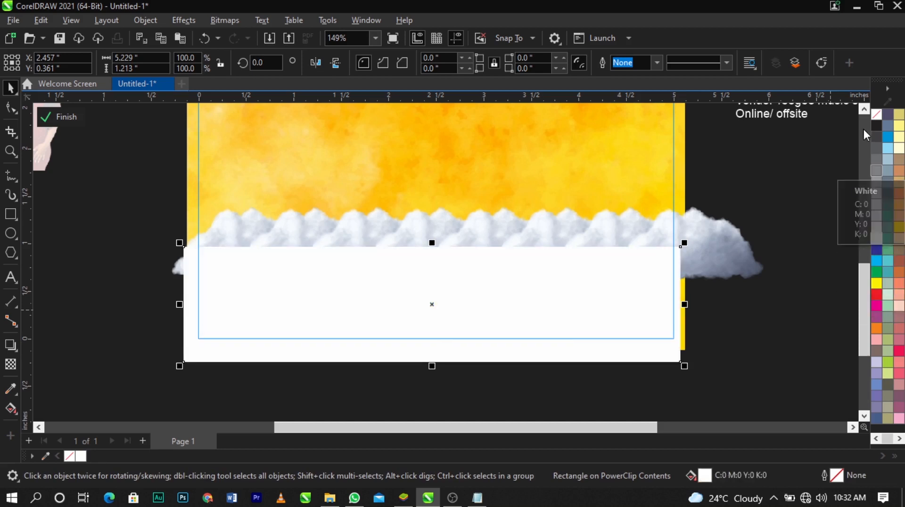
Fade the white rectangle's top edge into the clouds with a fountain transparency and stretch it upward to about 1.72 inches high
left_click(10, 365)
left_click_drag(448, 293, 432, 211)
key("space")
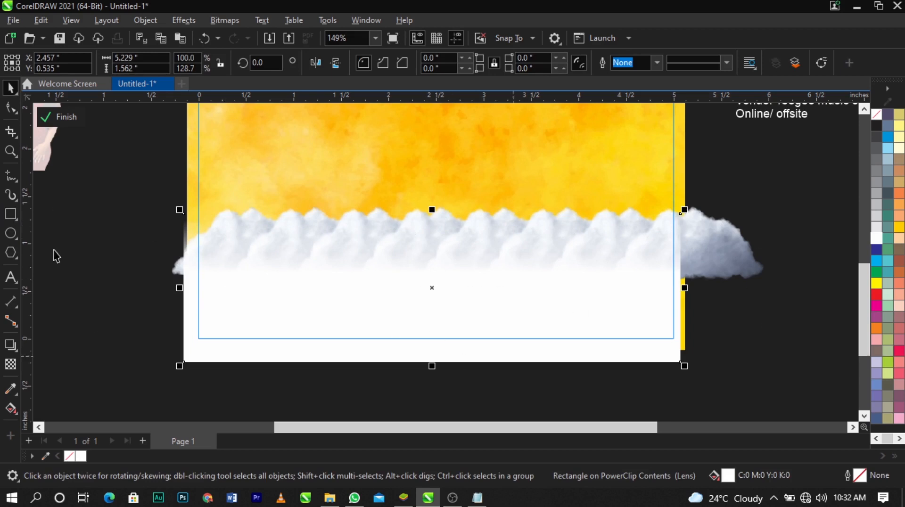
left_click_drag(433, 210, 435, 198)
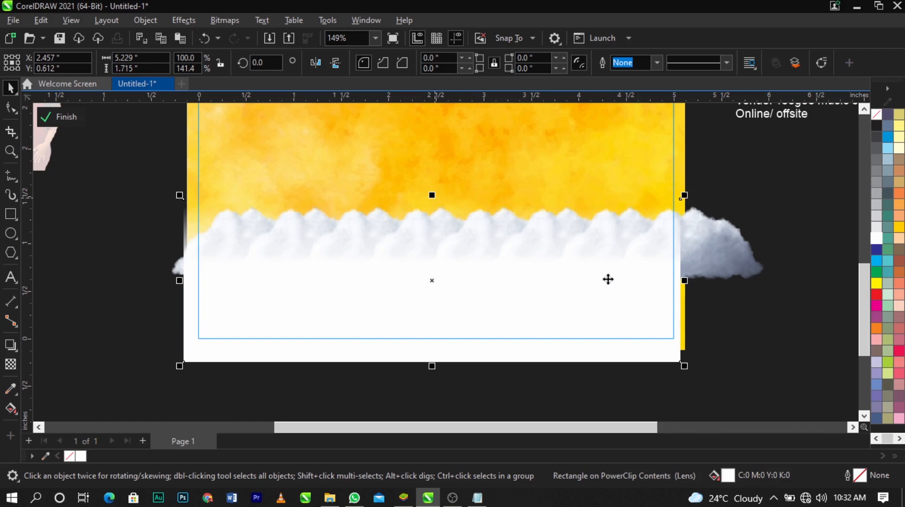
left_click(777, 326, "ctrl")
scroll(547, 324, "down", 9)
scroll(541, 266, "up", 4)
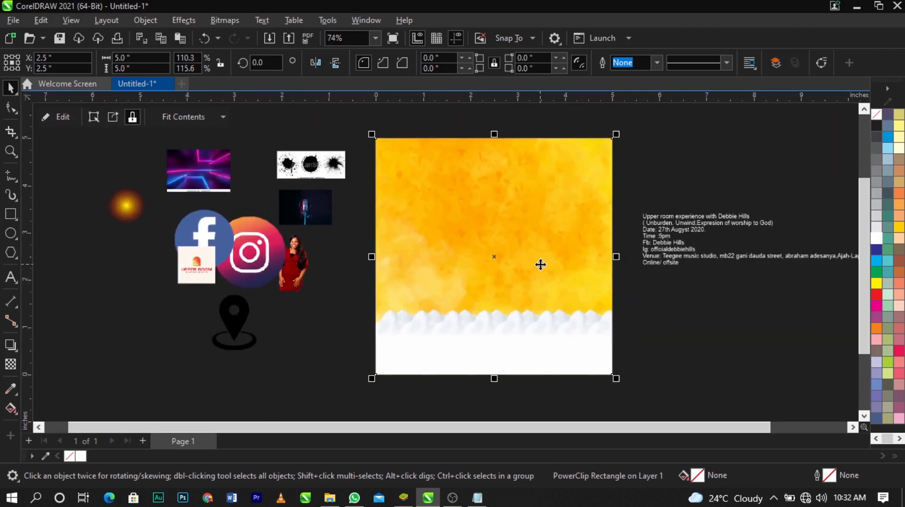
Inside the PowerClip, enlarge the clouds and white rectangle together to about 7.42 by 2.12 inches and shift them slightly upward
left_click(520, 328, "ctrl")
left_click_drag(748, 290, 321, 423)
left_click_drag(672, 274, 694, 270)
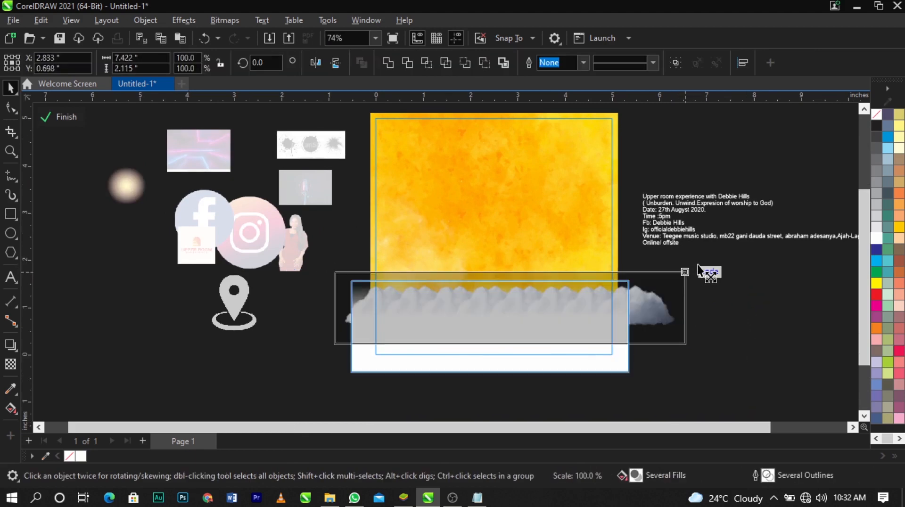
left_click_drag(593, 318, 593, 315)
left_click(802, 351)
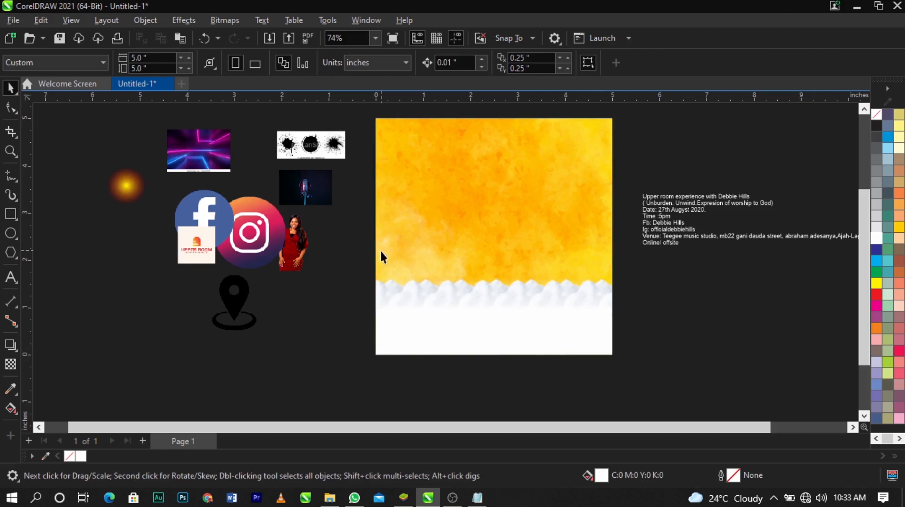
Enlarge the photo of the woman in red to about 3.27 by 3.82 inches and PowerClip it inside the yellow background rectangle
left_click_drag(298, 255, 320, 311)
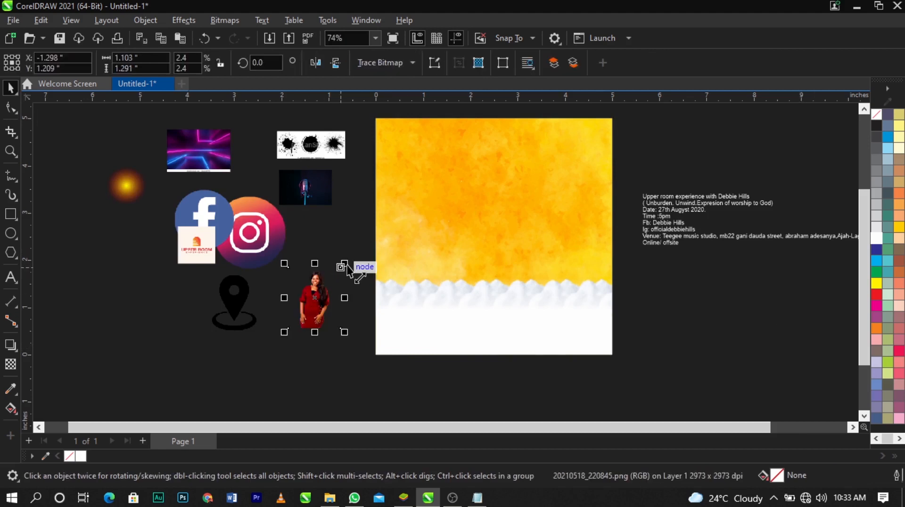
left_click_drag(348, 266, 446, 146)
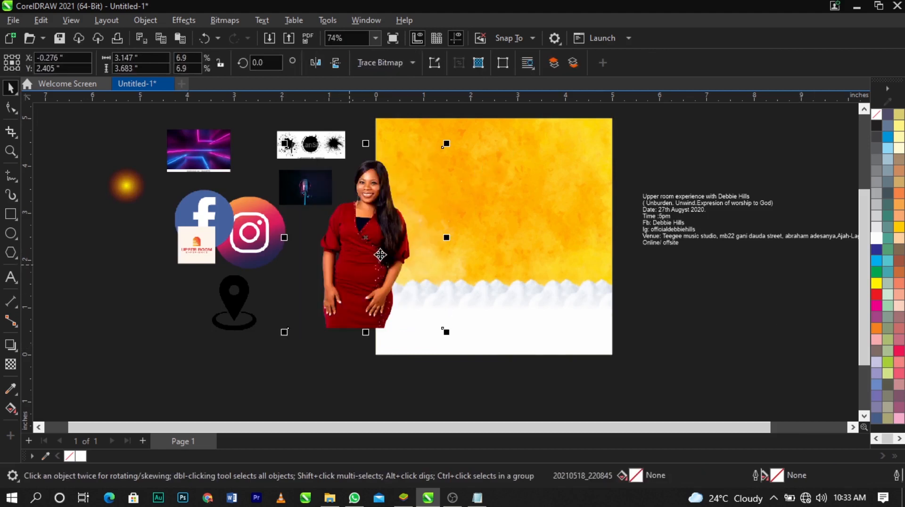
left_click_drag(375, 256, 695, 330)
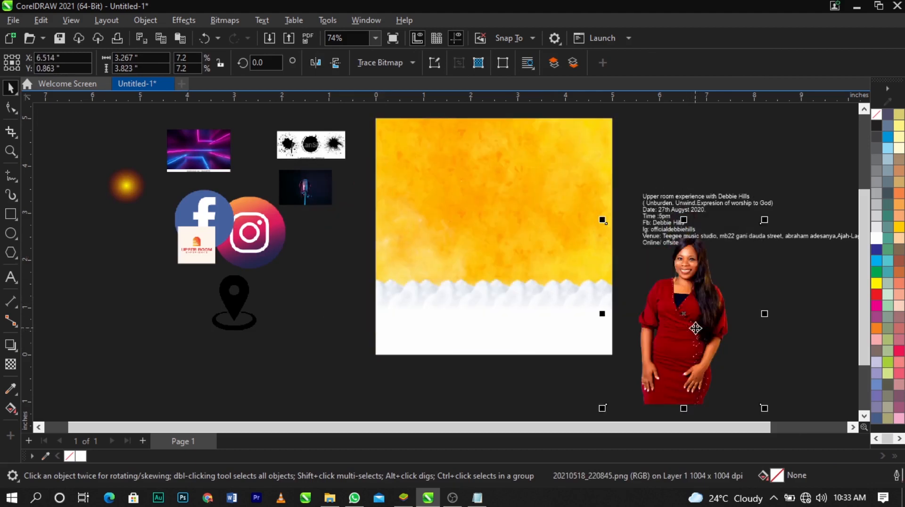
scroll(601, 176, "up", 1)
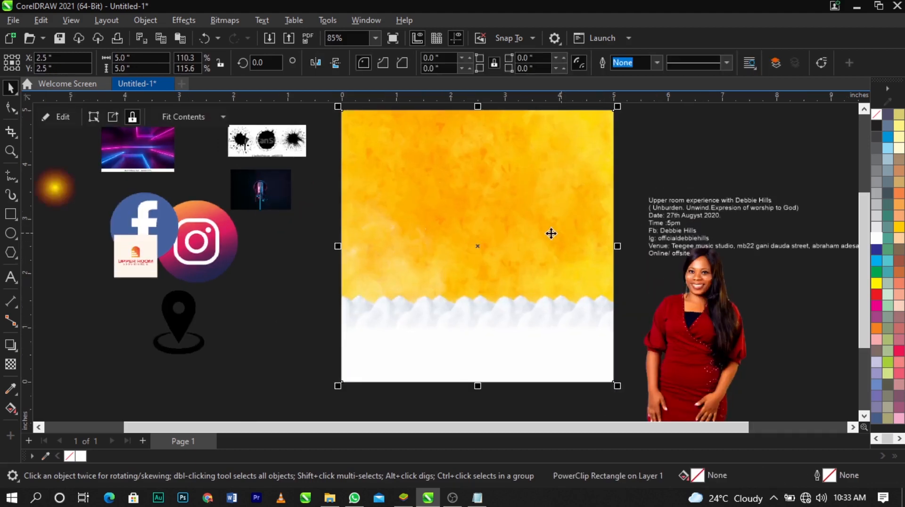
right_click(735, 348)
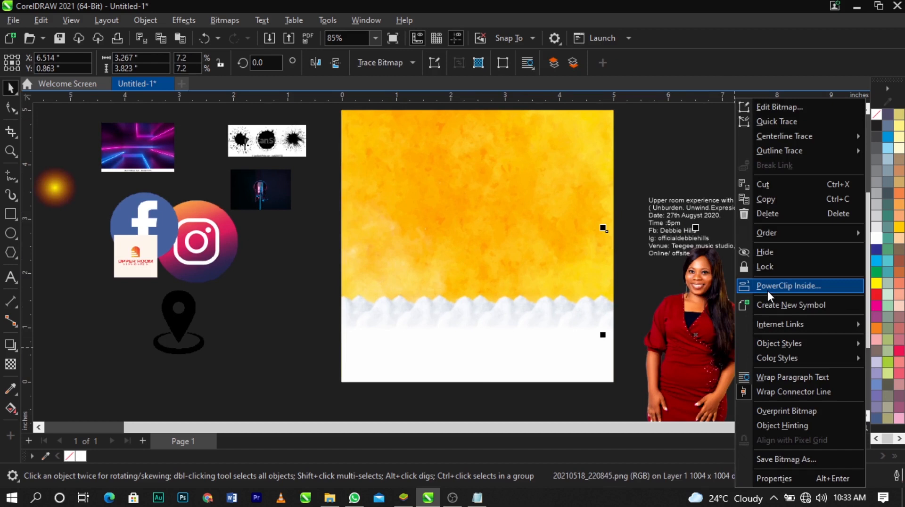
left_click(768, 286)
left_click(538, 213)
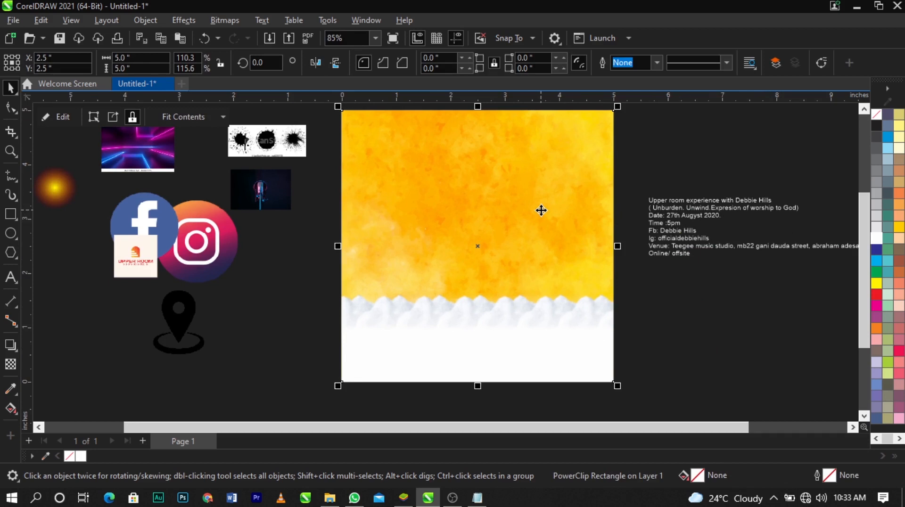
Inside the PowerClip, scale the woman's photo to about 4.01 by 4.69 inches and place it behind the clouds on the page's right half
right_click(542, 211)
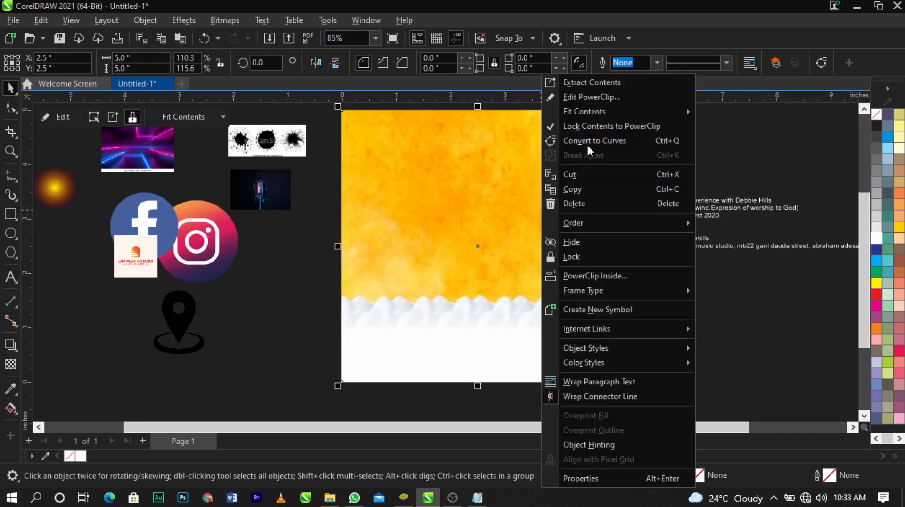
left_click(598, 99)
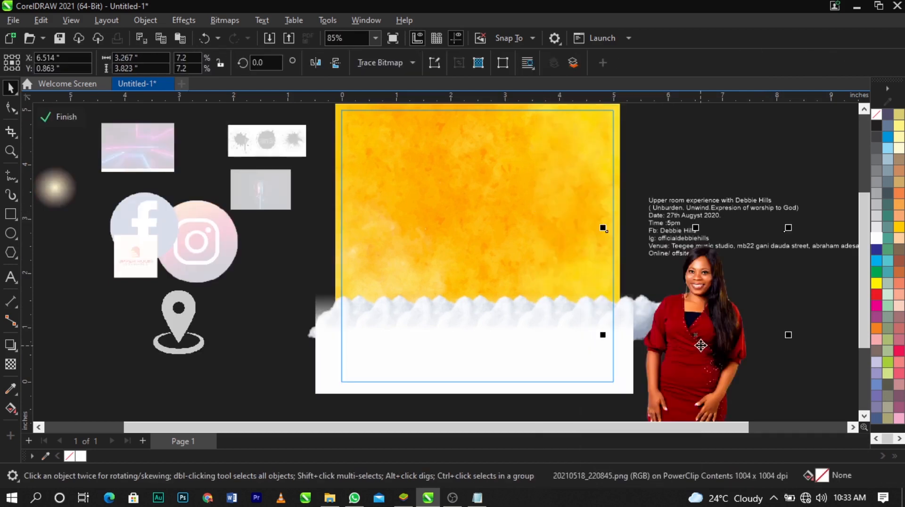
left_click_drag(701, 346, 548, 277)
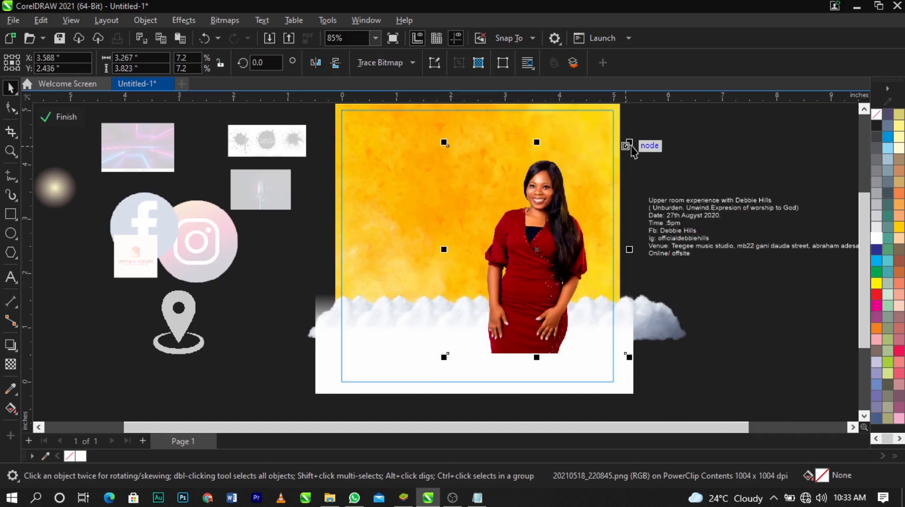
left_click_drag(631, 146, 656, 127)
left_click_drag(659, 341, 689, 375)
left_click_drag(628, 272, 590, 278)
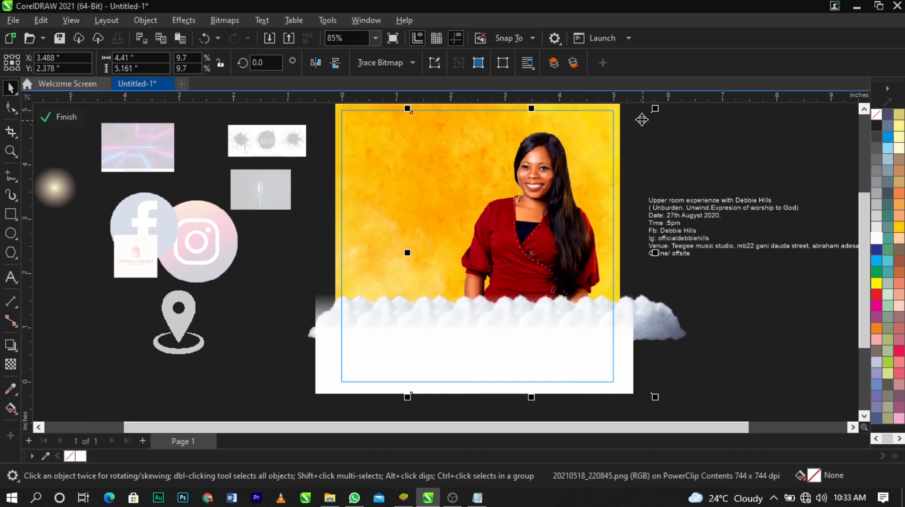
left_click_drag(655, 110, 661, 140)
left_click_drag(548, 214, 558, 205)
left_click(558, 205)
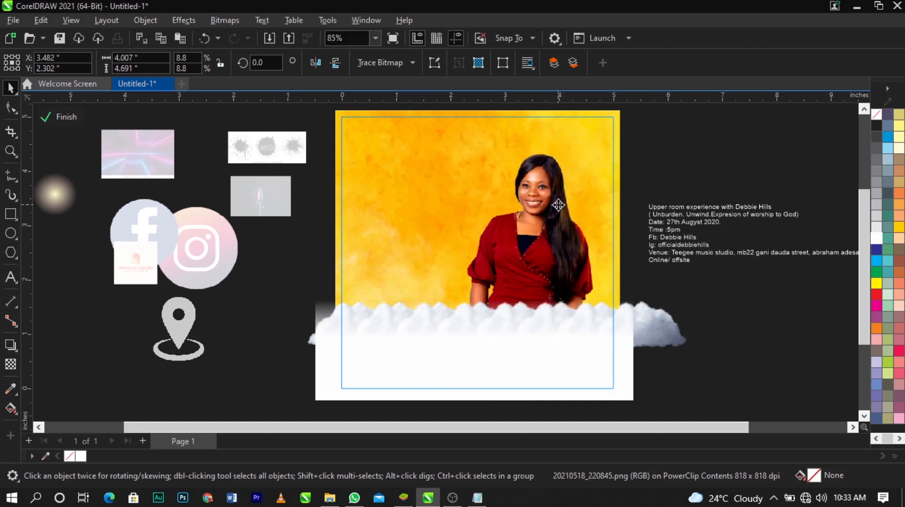
left_click(559, 205)
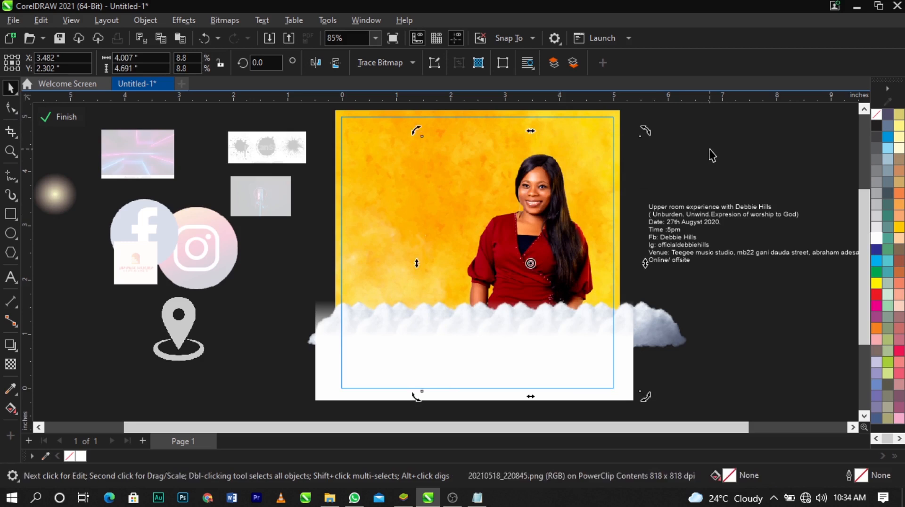
left_click(62, 117)
key("Escape")
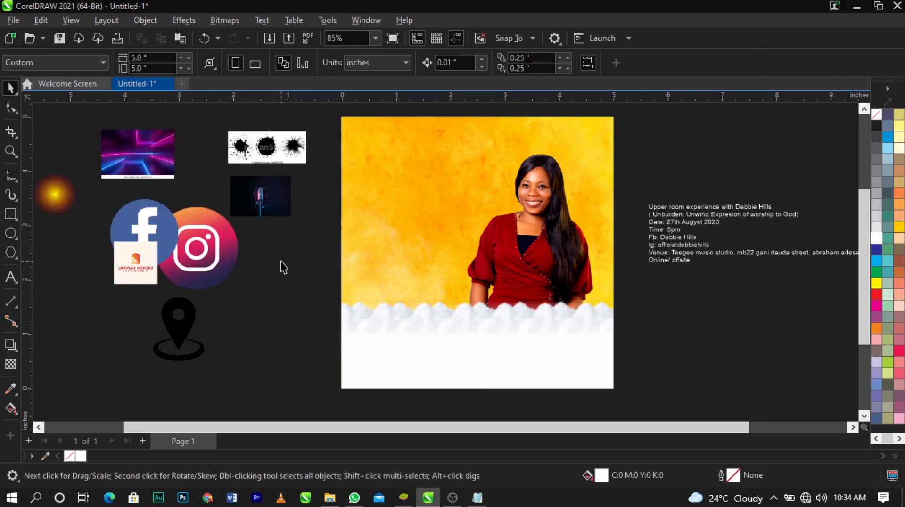
Enlarge the pink and blue neon image to about 4.69 by 3.16 inches and PowerClip it inside the yellow background rectangle
left_click(170, 175)
left_click_drag(178, 182, 749, 344)
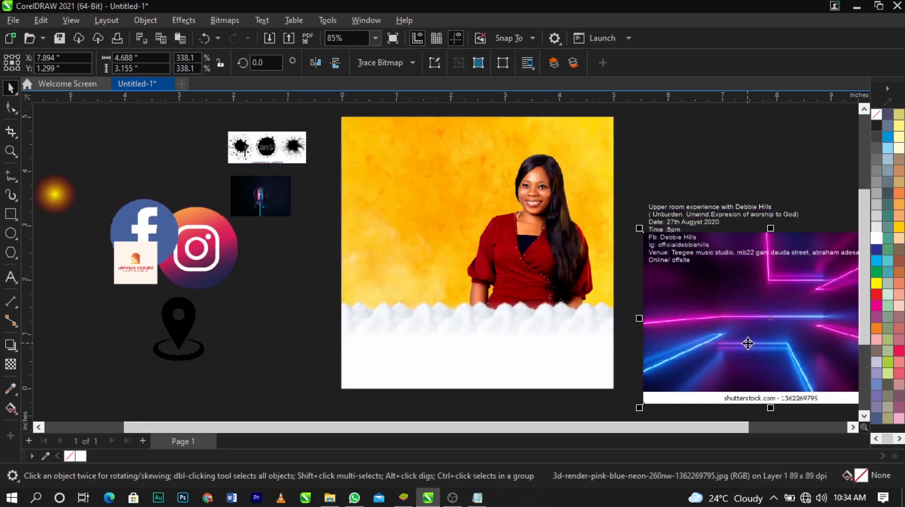
right_click(748, 344)
left_click(784, 285)
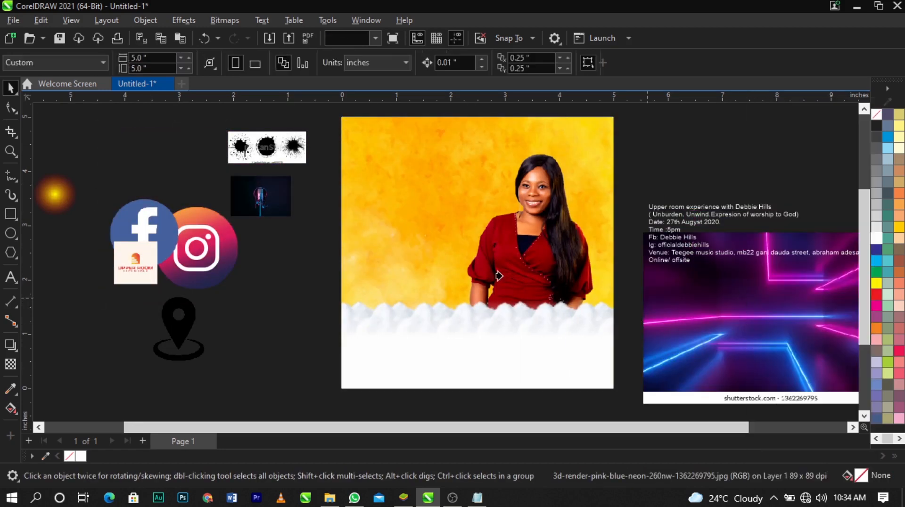
left_click(499, 276)
Inside the PowerClip, enlarge the neon image to about 6.77 by 4.56 inches and order it behind the woman and clouds
right_click(495, 257)
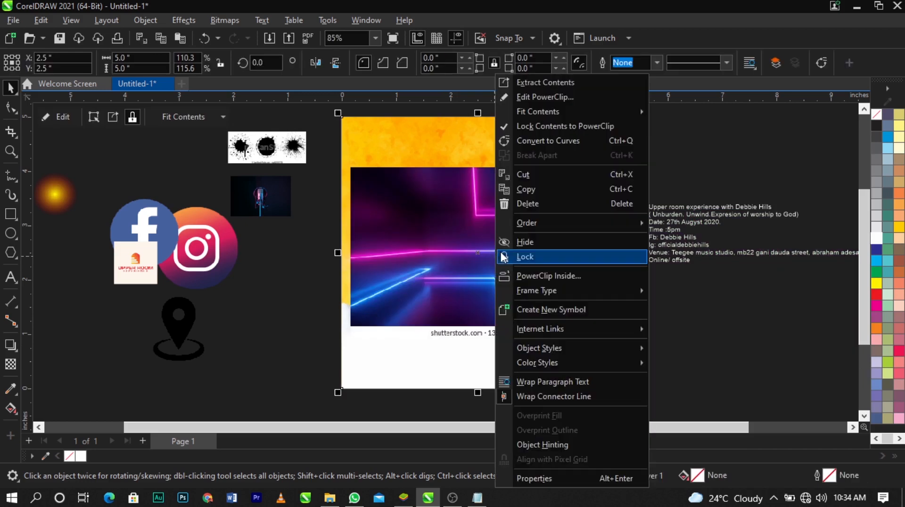
left_click(525, 96)
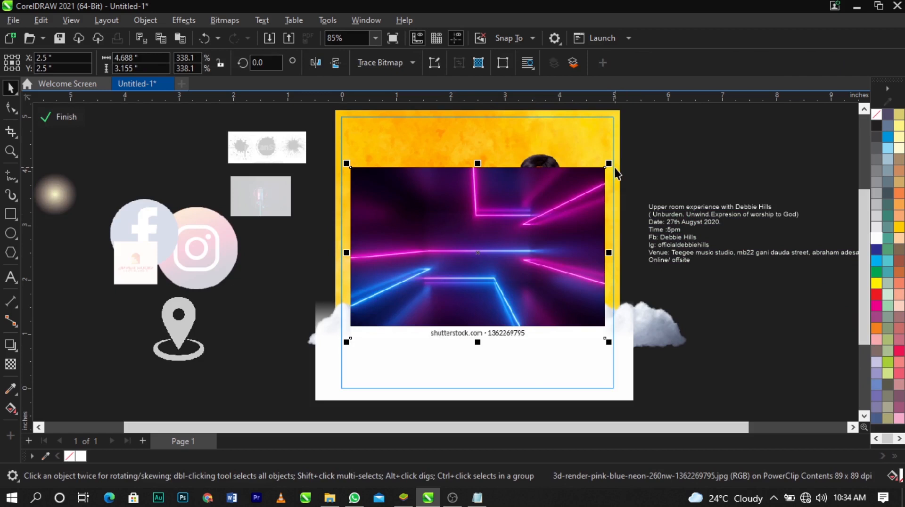
left_click_drag(611, 165, 709, 123)
left_click_drag(617, 210, 616, 188)
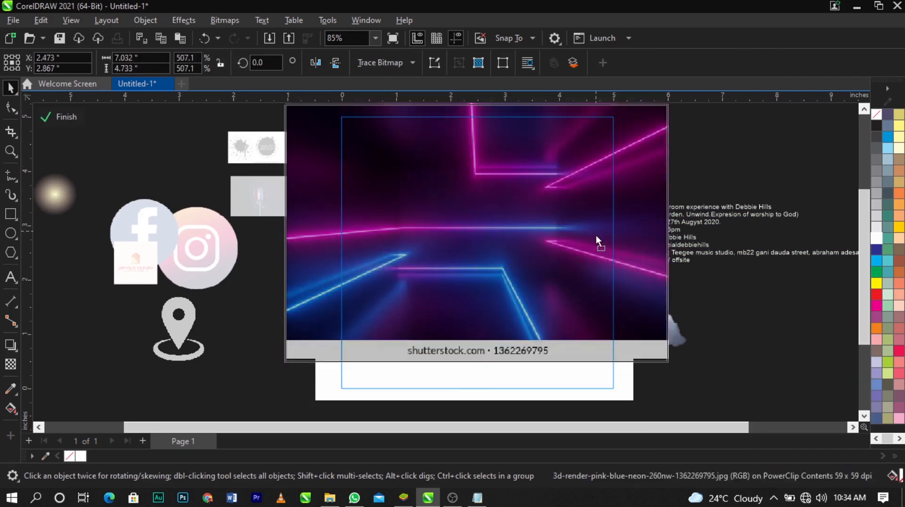
left_click_drag(598, 229, 601, 228)
left_click_drag(282, 369, 288, 364)
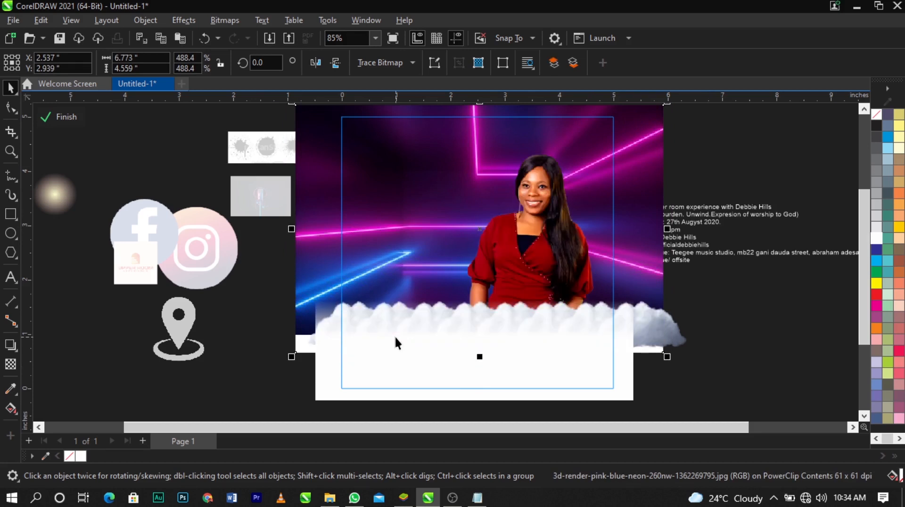
key("ctrl+Page_Down")
key("ctrl+Page_Up")
Set the neon image's transparency merge mode to Overlay so it blends with the yellow background
left_click(15, 363)
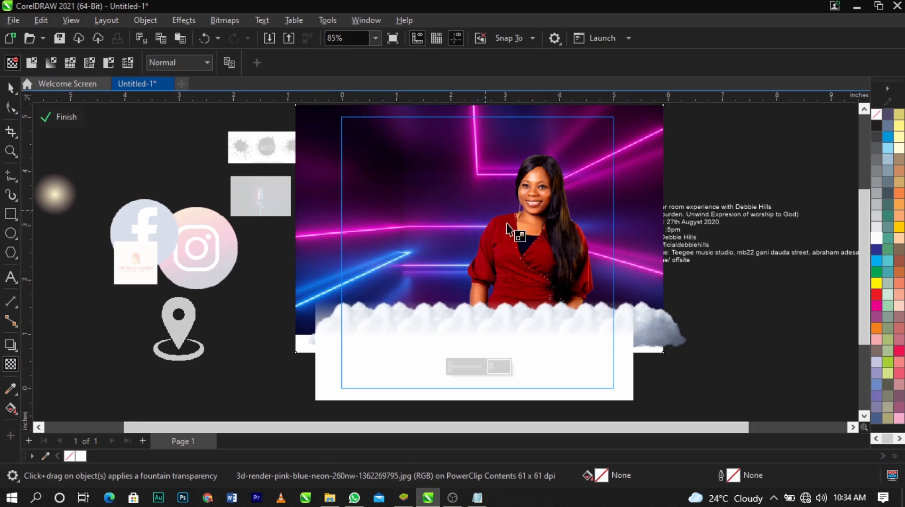
left_click(166, 64)
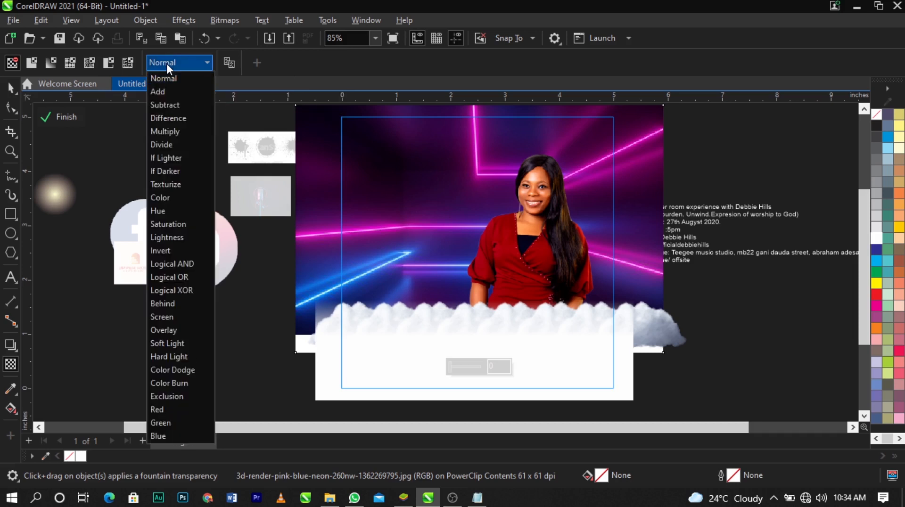
left_click(166, 329)
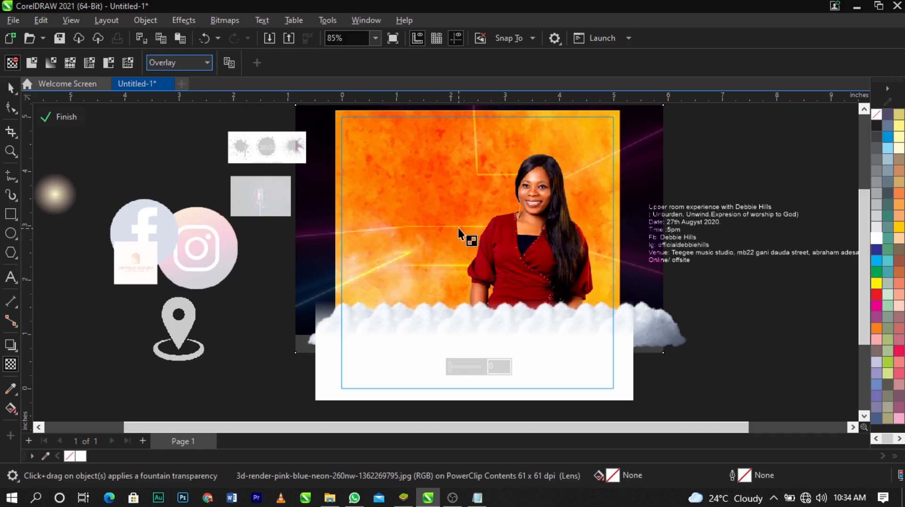
left_click(435, 217)
key("space")
left_click(369, 238)
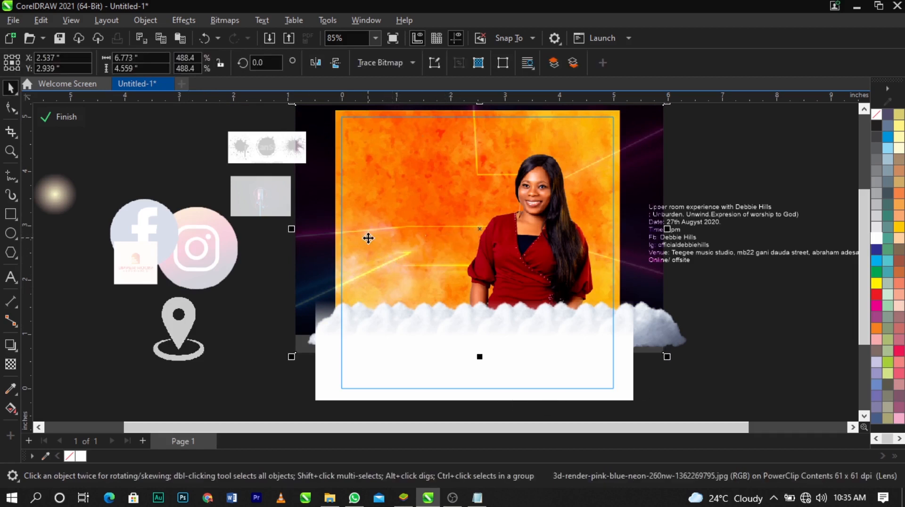
scroll(475, 120, "up", 2)
scroll(715, 175, "down", 3)
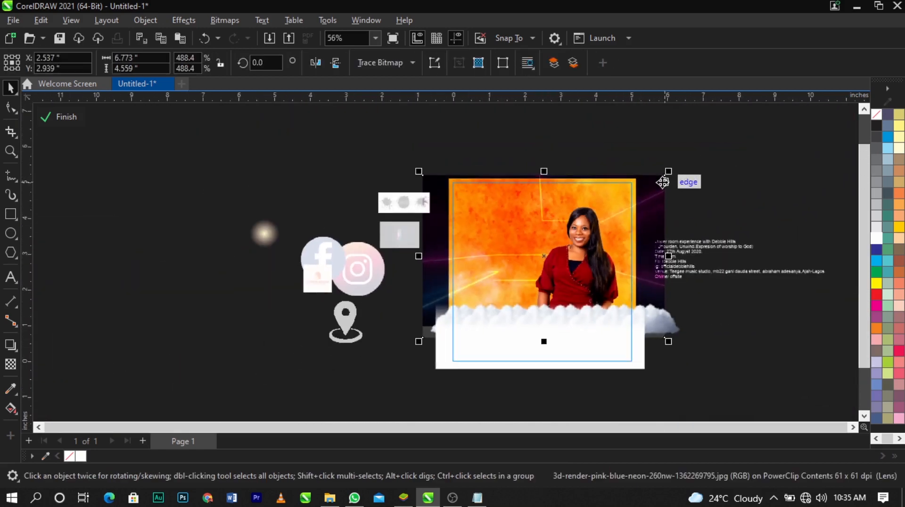
scroll(662, 183, "up", 1)
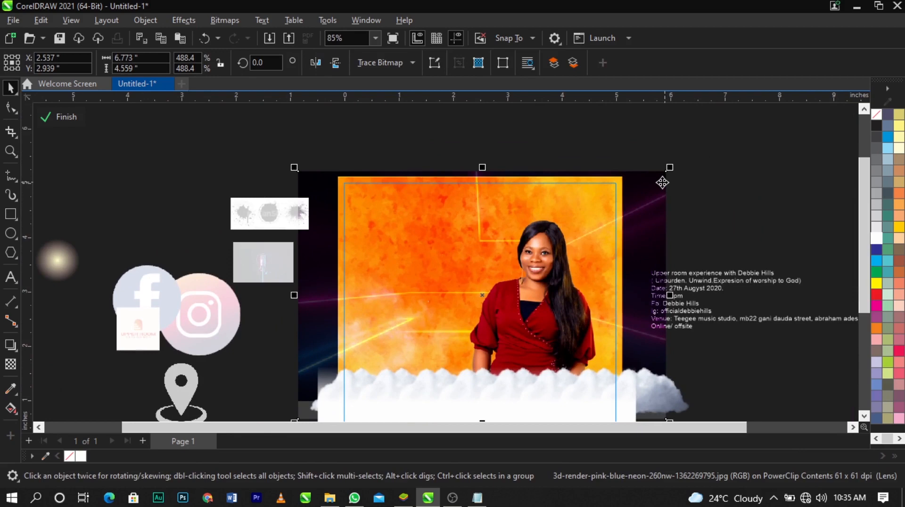
Raise and enlarge the neon image to about 7.29 by 4.91 inches and fade out its left side with a linear transparency
mouse_move(662, 183)
left_mouse_down()
mouse_move(667, 145)
mouse_move(649, 182)
left_mouse_up()
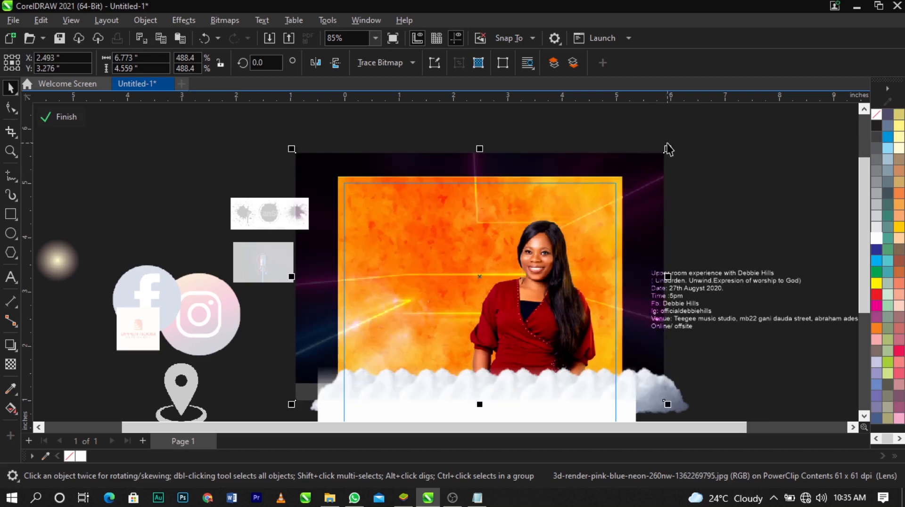
left_click_drag(677, 154, 661, 170)
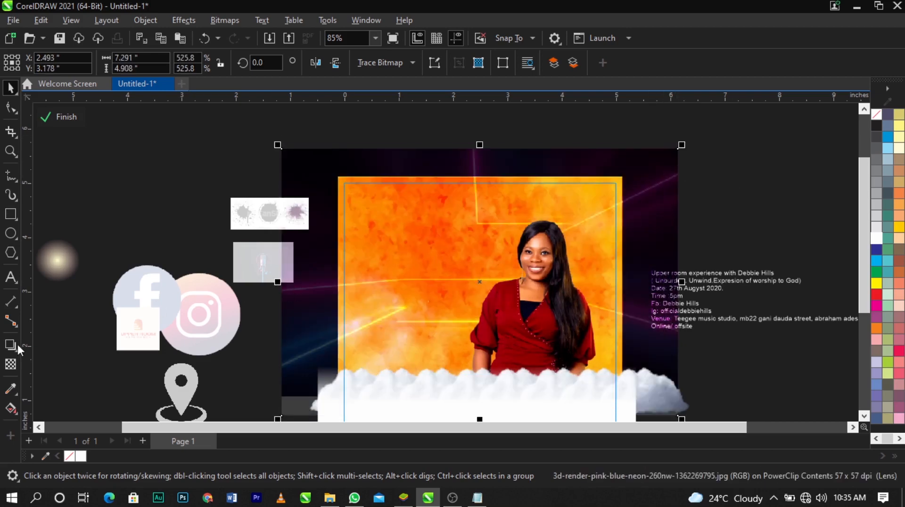
left_click(11, 365)
left_click_drag(465, 295, 403, 290)
left_click_drag(462, 290, 500, 290)
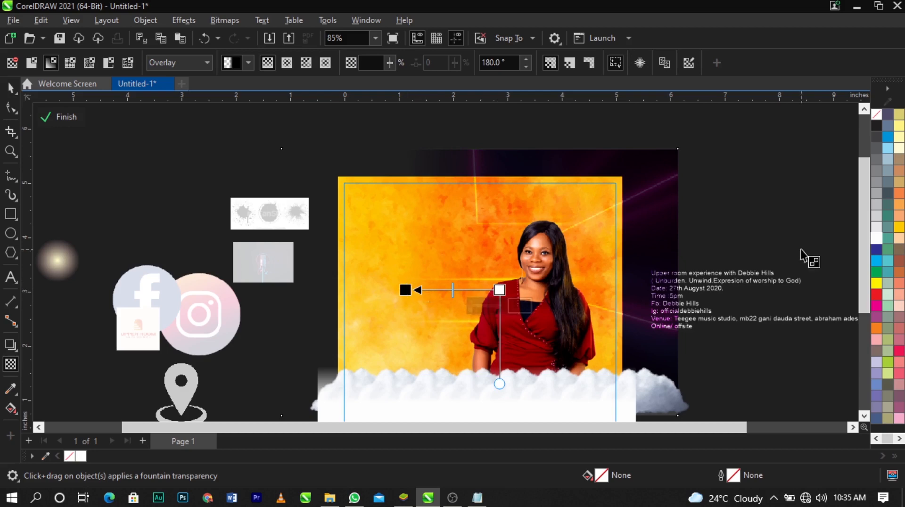
key("space")
left_click(715, 153, "ctrl")
Examine the blended neon background and the woman's photo on the whole flyer, up close and from a distance
scroll(545, 163, "down", 2)
key("z")
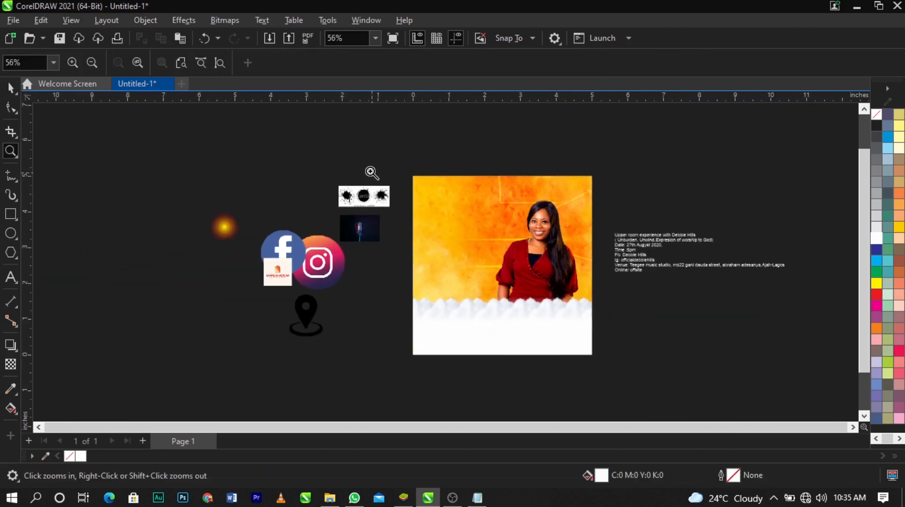
left_click_drag(371, 162, 631, 344)
key("space")
scroll(578, 178, "up", 2)
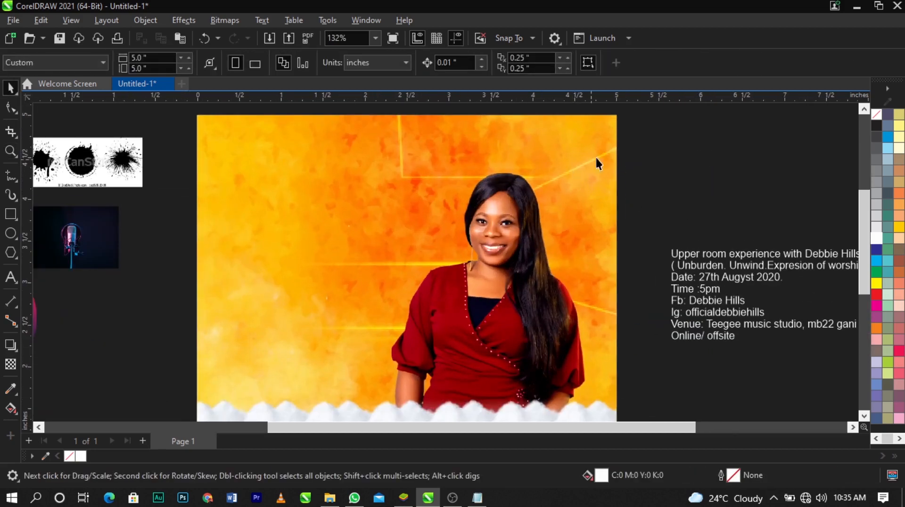
scroll(560, 255, "down", 4)
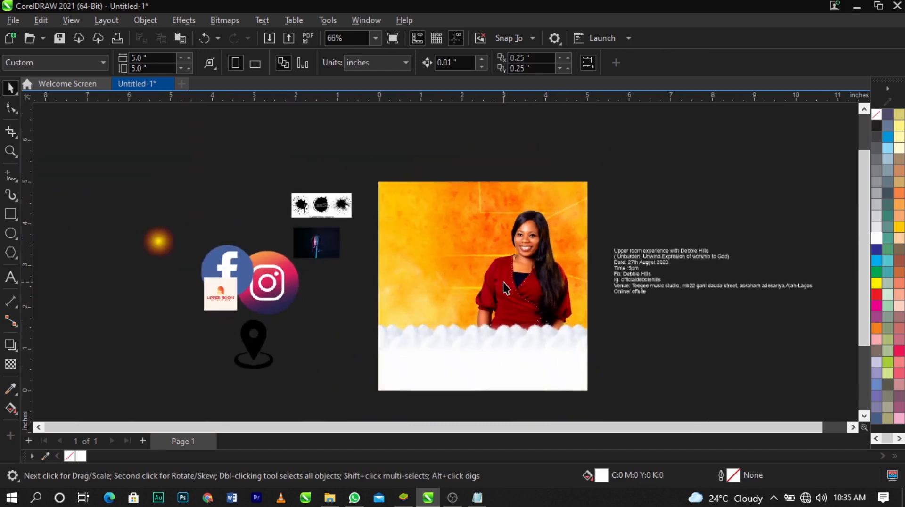
scroll(502, 282, "up", 3)
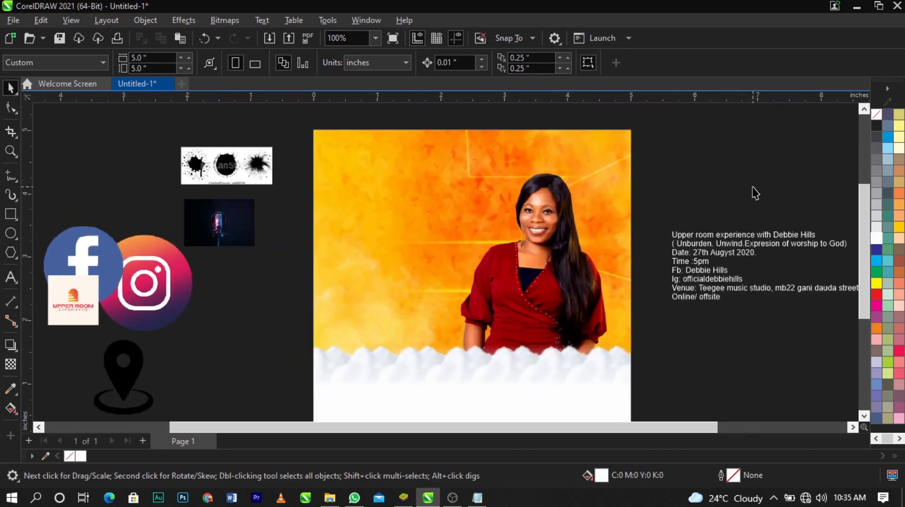
Cut the microphone and glow images and paste them inside the yellow background's PowerClip, placed beside the page
left_click(253, 234)
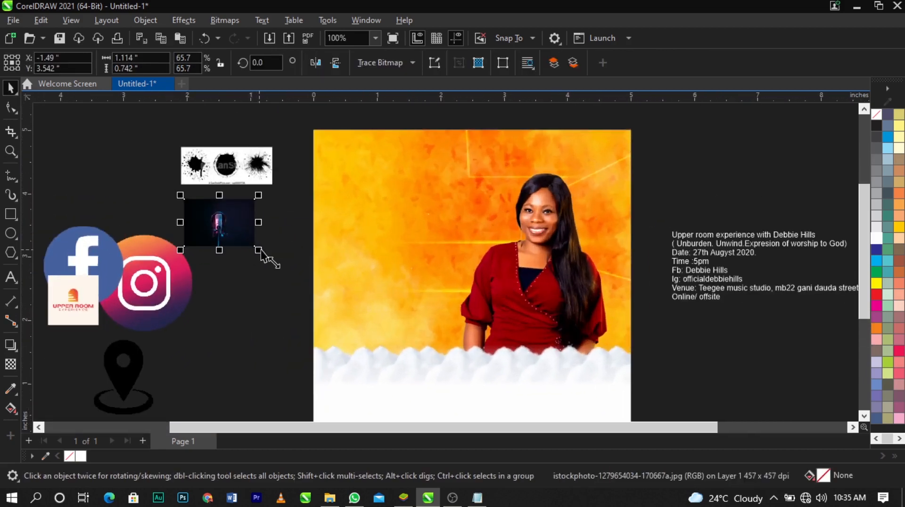
scroll(266, 257, "down", 3)
left_click_drag(304, 229, 183, 173)
left_click(182, 204, "shift")
scroll(188, 181, "up", 1)
key("ctrl+x")
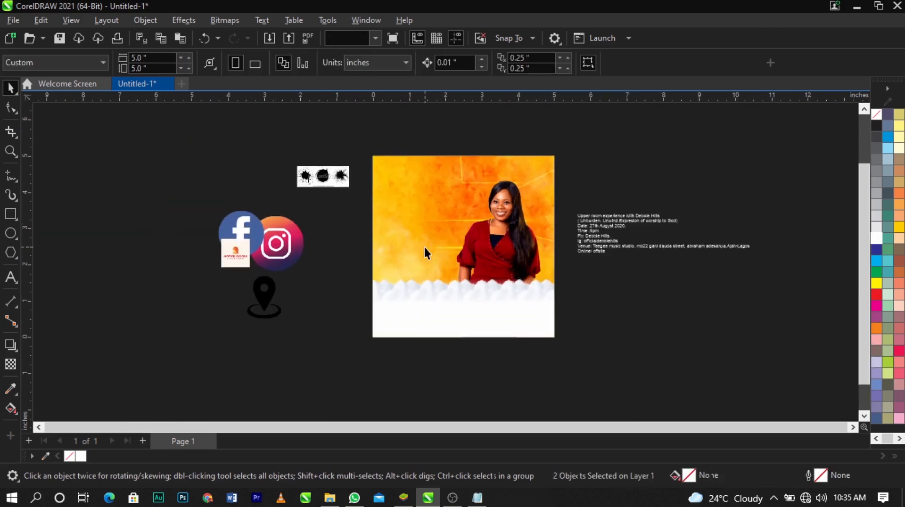
double_click(462, 230)
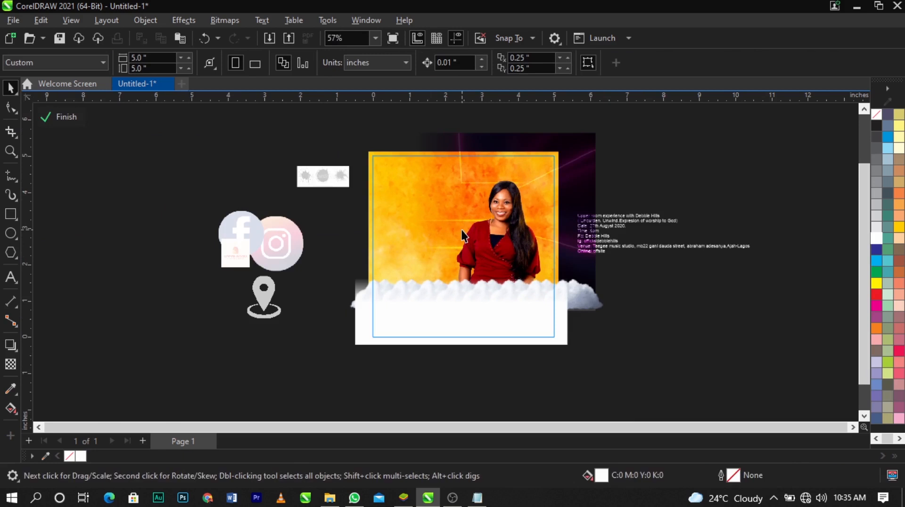
key("ctrl+v")
left_click_drag(151, 161, 629, 189)
left_click(638, 283)
Inside the PowerClip, separate the microphone image from the glow and place it on empty space beyond the event text
key("z")
left_click_drag(342, 132, 832, 381)
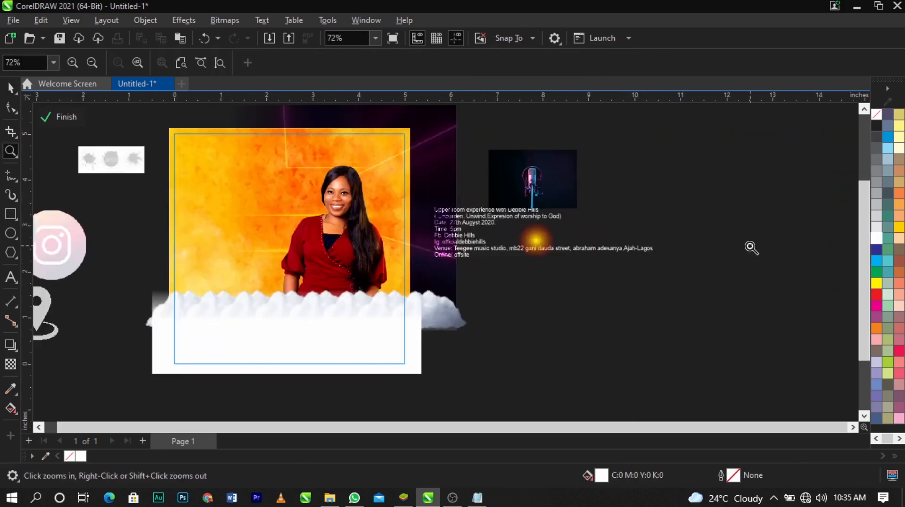
key("space")
left_click(698, 236, "ctrl")
left_click(517, 177)
double_click(364, 183)
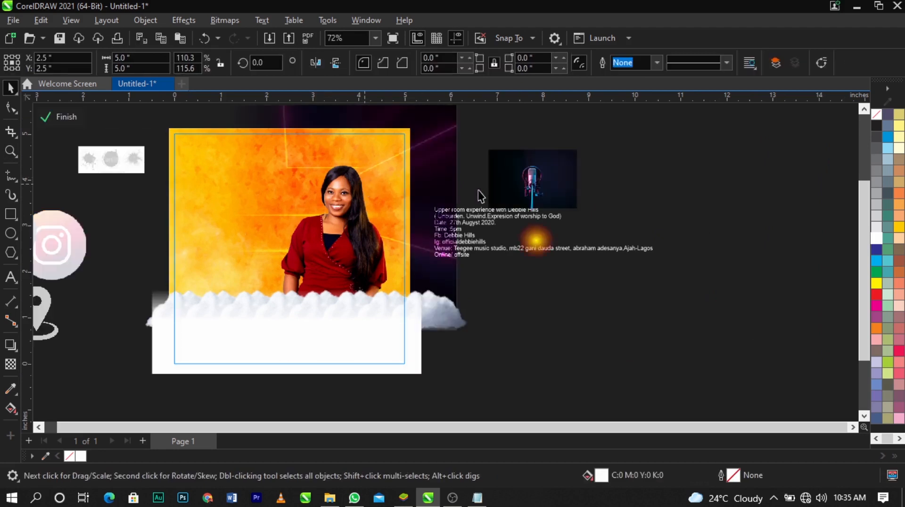
left_click(531, 180)
scroll(536, 168, "up", 2)
left_click_drag(537, 184, 686, 192)
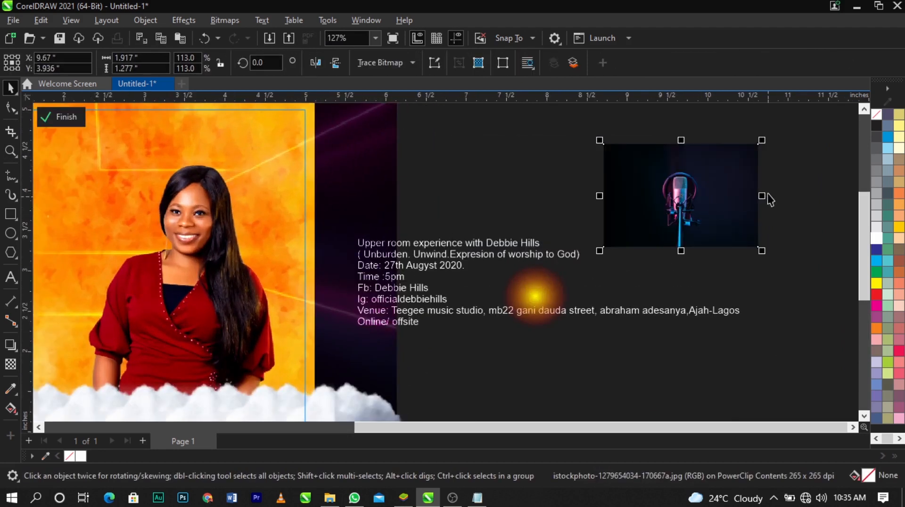
Fade the microphone image's right edge with a linear transparency and convert it to a 300 dpi RGB bitmap with transparent background
left_click(10, 364)
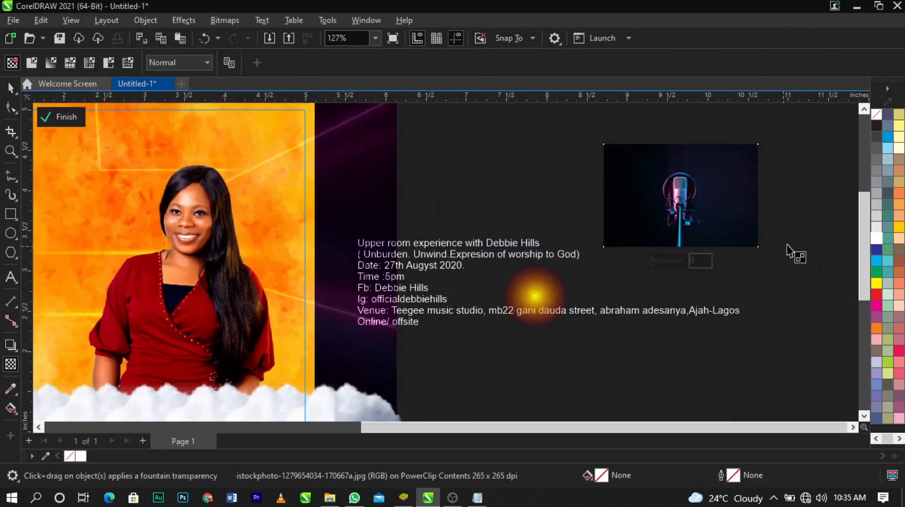
scroll(787, 182, "up", 2)
left_click_drag(659, 209, 734, 208)
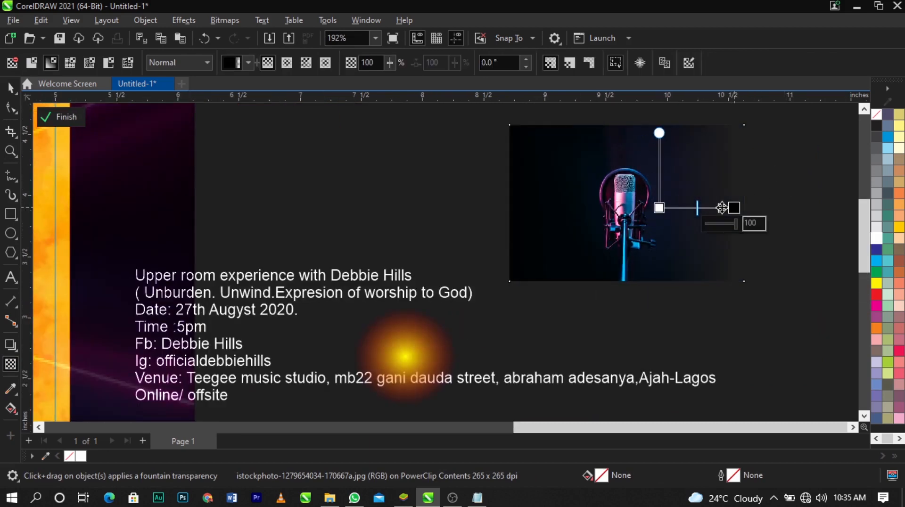
left_click(222, 18)
left_click(235, 36)
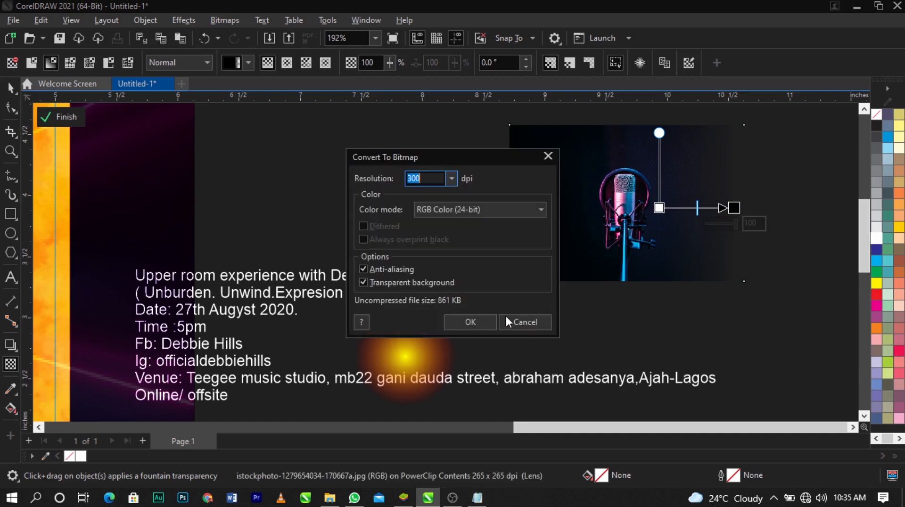
left_click(483, 320)
scroll(736, 231, "down", 3)
key("space")
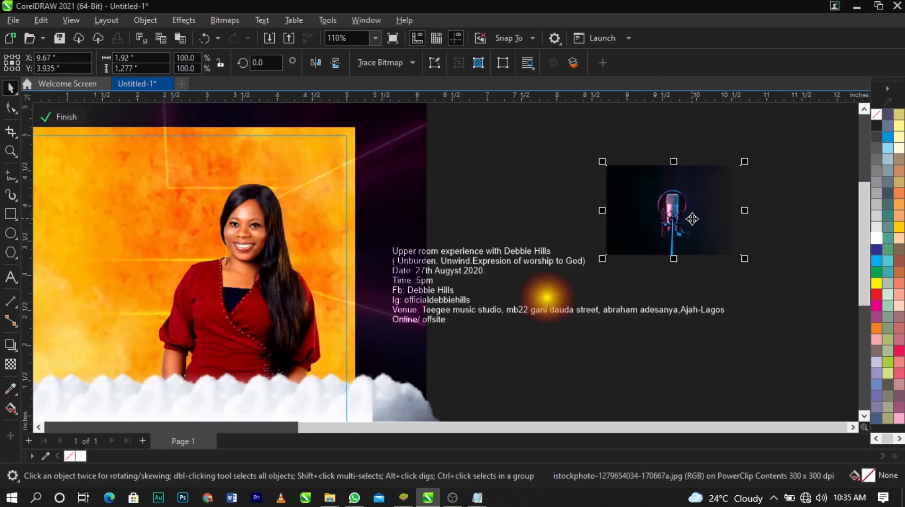
Move the microphone image onto the flyer so the microphone stands just beside the woman's hair
left_click_drag(692, 219, 327, 261)
key("z")
left_click_drag(176, 162, 460, 372)
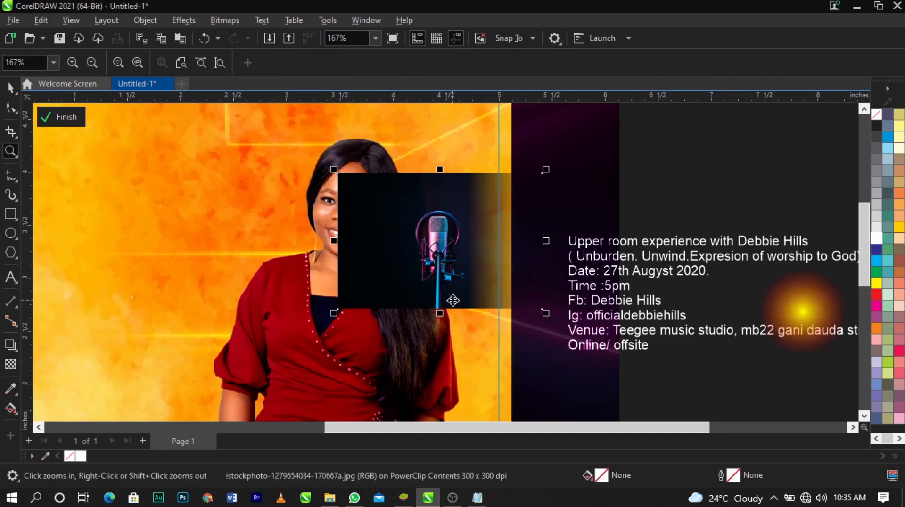
key("space")
Fade the microphone image's left edge with a linear transparency and convert the result to a bitmap
left_click(10, 364)
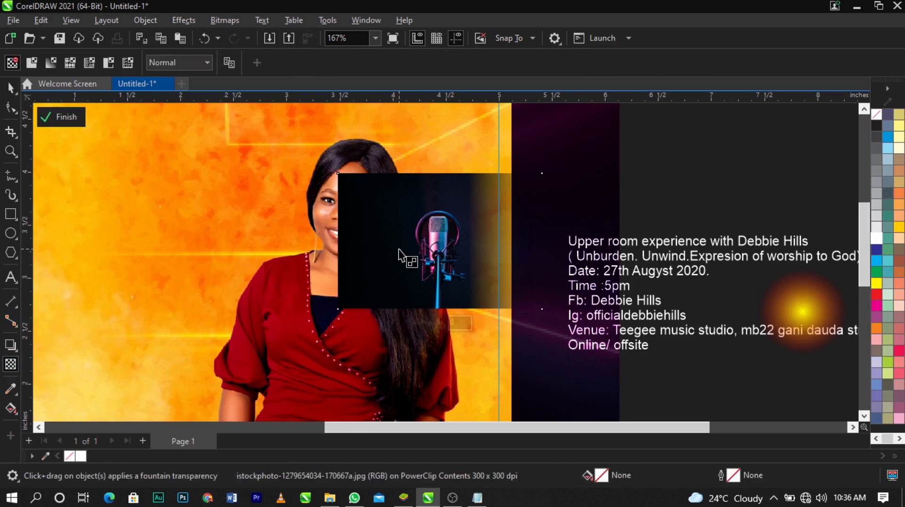
left_click_drag(399, 249, 343, 254)
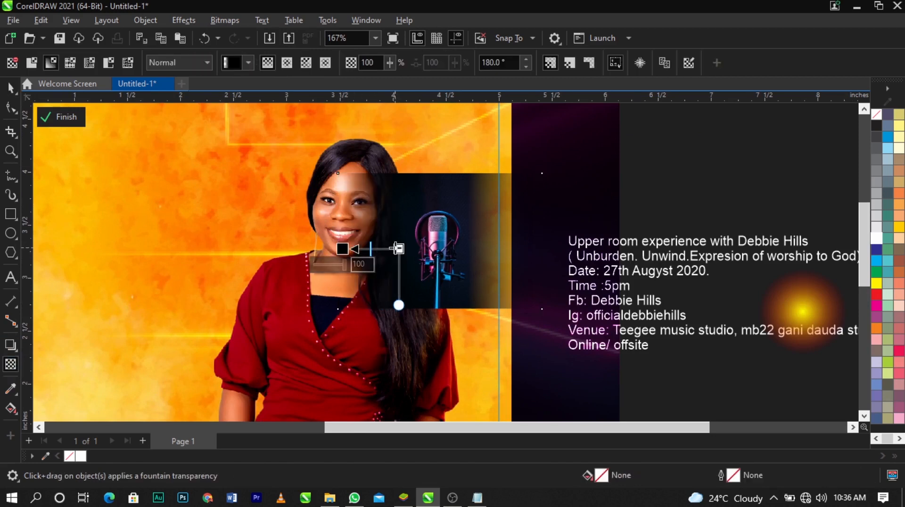
left_click_drag(399, 249, 406, 249)
left_click(225, 19)
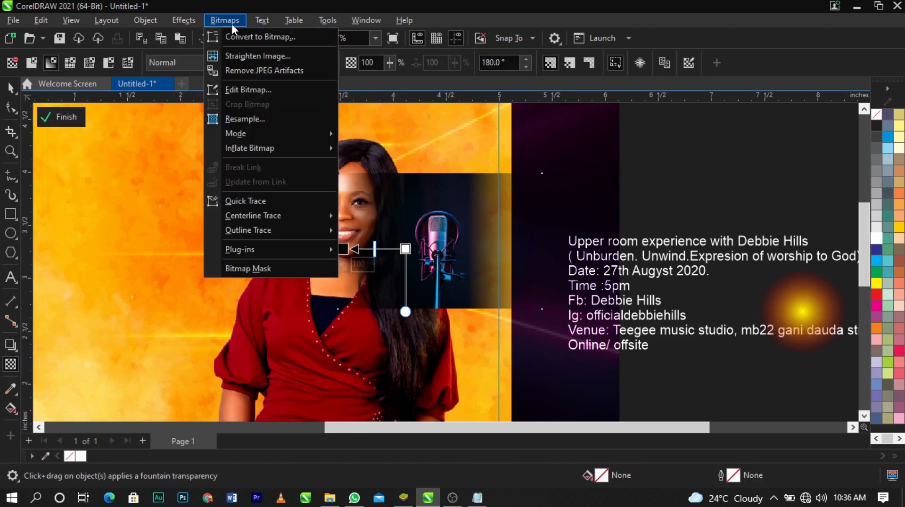
left_click(239, 33)
left_click(468, 322)
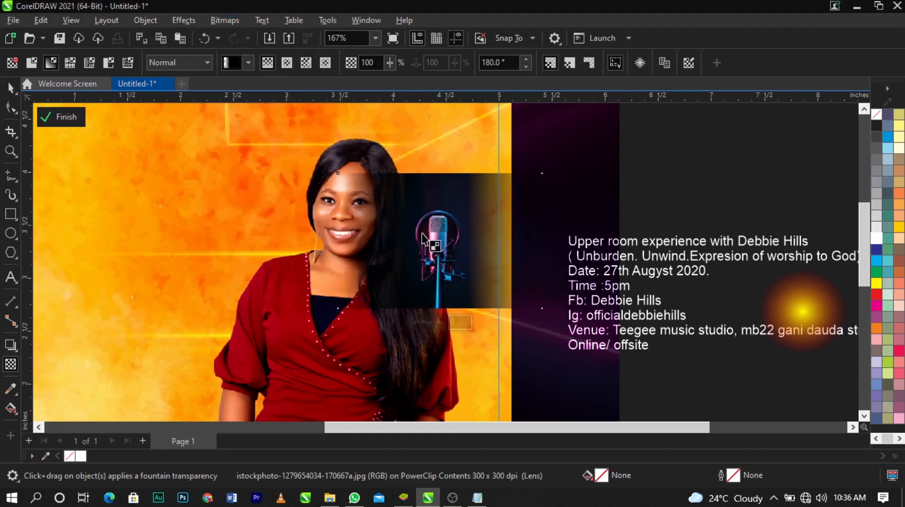
Fade the microphone image's top edge with a vertical linear transparency and convert the result to a bitmap
scroll(440, 201, "up", 3)
left_click_drag(393, 204, 441, 203)
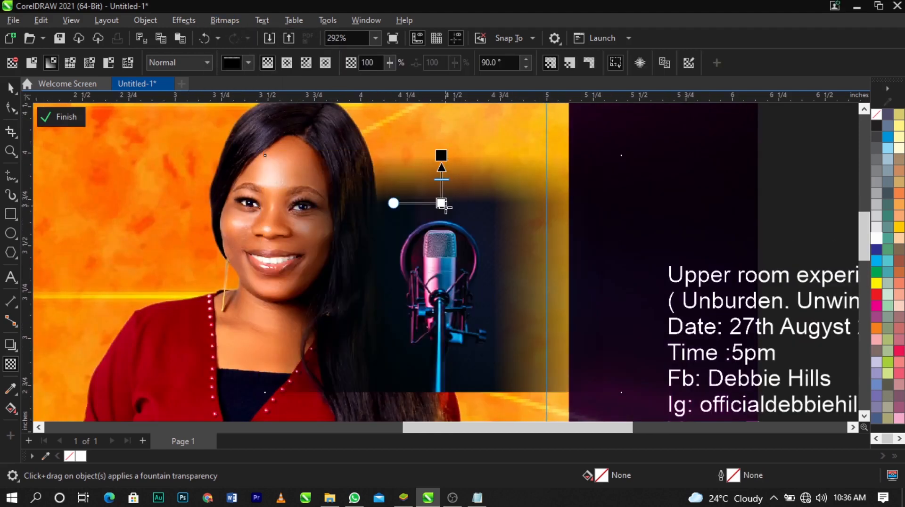
left_click(223, 19)
left_click(230, 37)
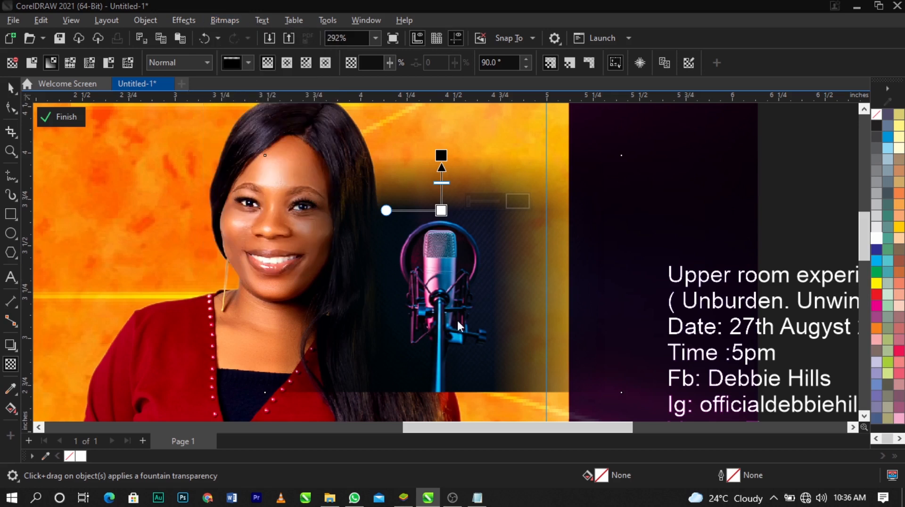
left_click(469, 322)
Fade the microphone image's bottom edge with a downward linear transparency and convert it to a 300 dpi RGB bitmap
left_click_drag(441, 344, 441, 387)
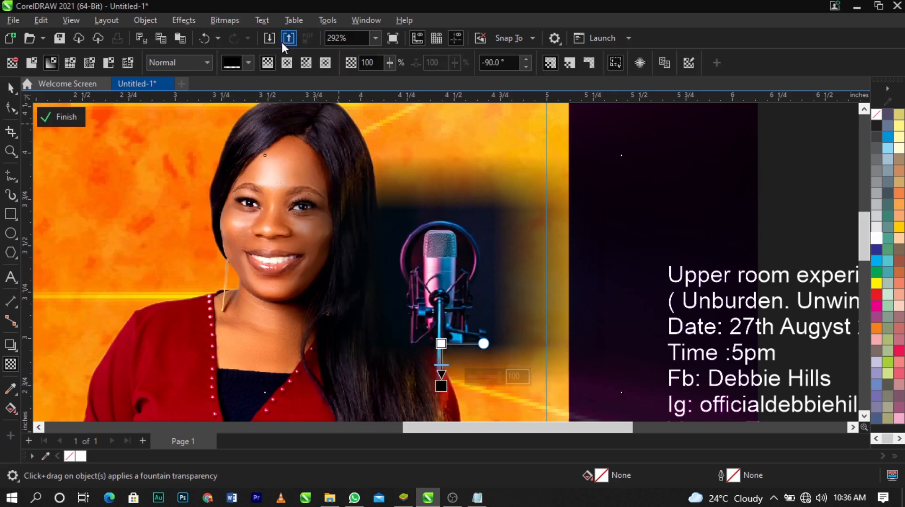
left_click(225, 20)
left_click(243, 33)
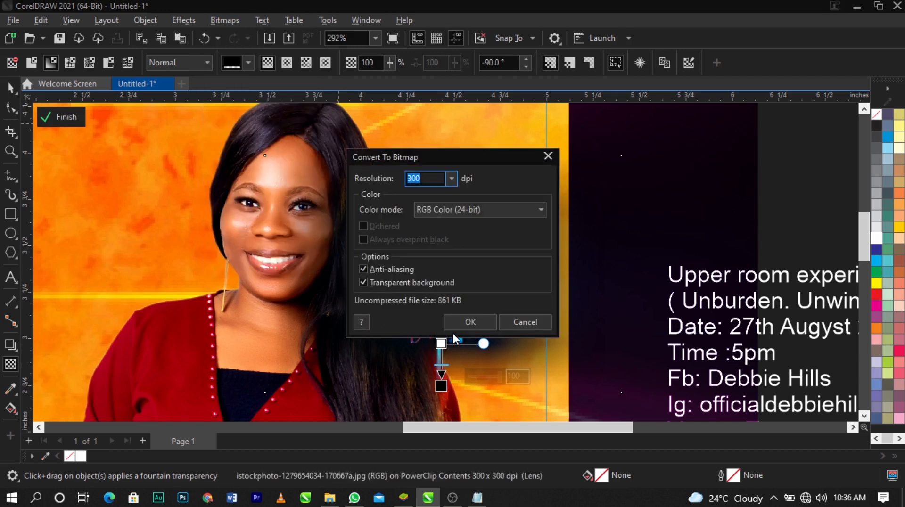
left_click(450, 319)
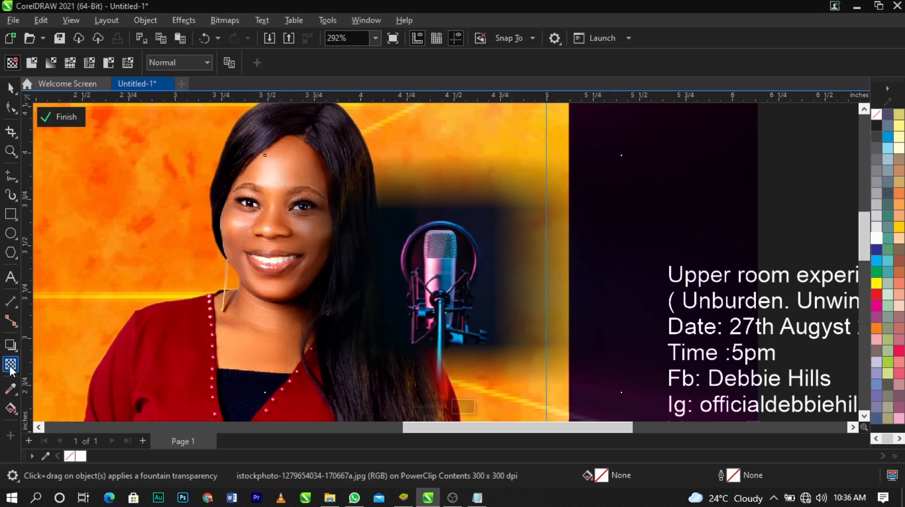
Set the microphone image's transparency merge mode to Screen so its dark background blends away
left_click(177, 61)
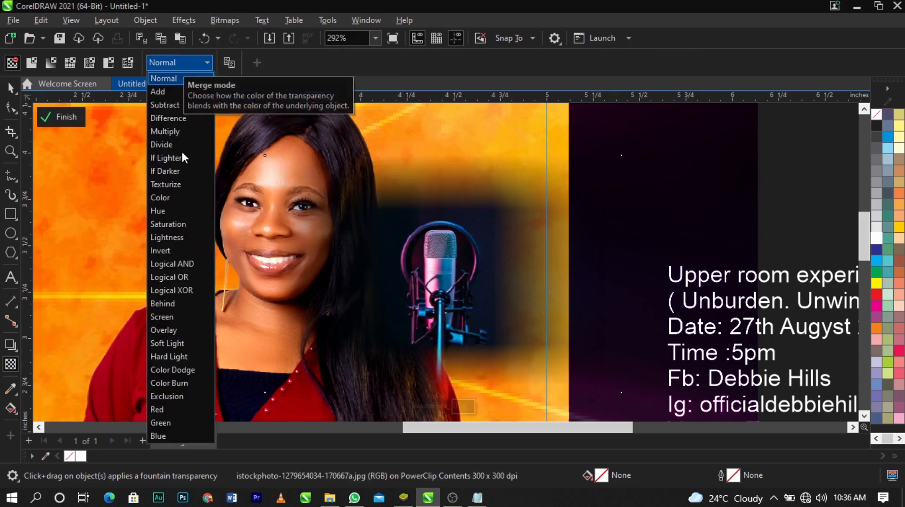
left_click(197, 315)
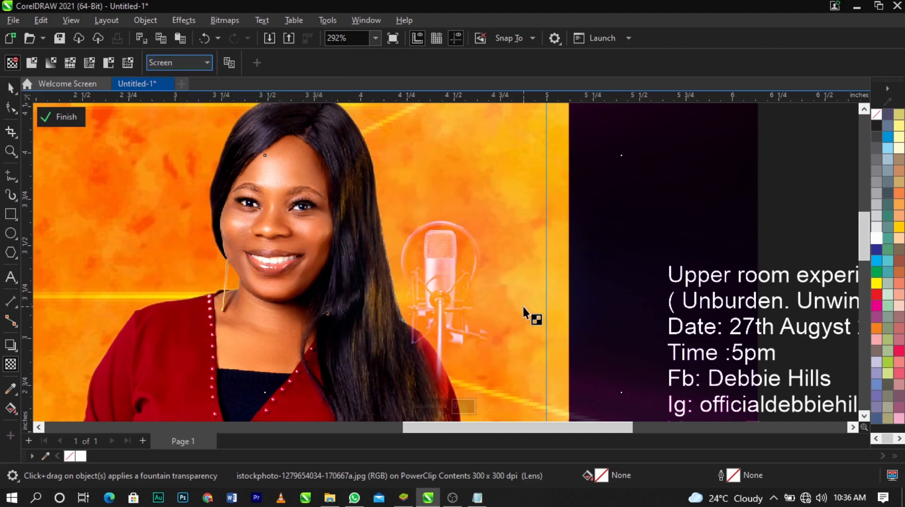
scroll(464, 238, "down", 2)
key("space")
Enlarge the microphone image to about 3.22 by 2.14 inches and order it behind the woman but above the yellow background
left_click_drag(539, 194, 587, 152)
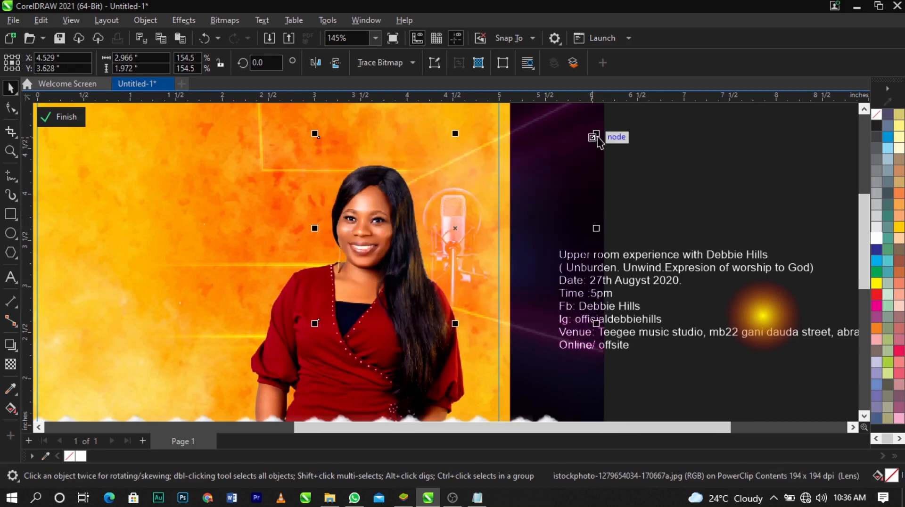
left_click_drag(594, 137, 607, 125)
mouse_move(519, 221)
left_mouse_down()
mouse_move(519, 202)
mouse_move(521, 211)
left_mouse_up()
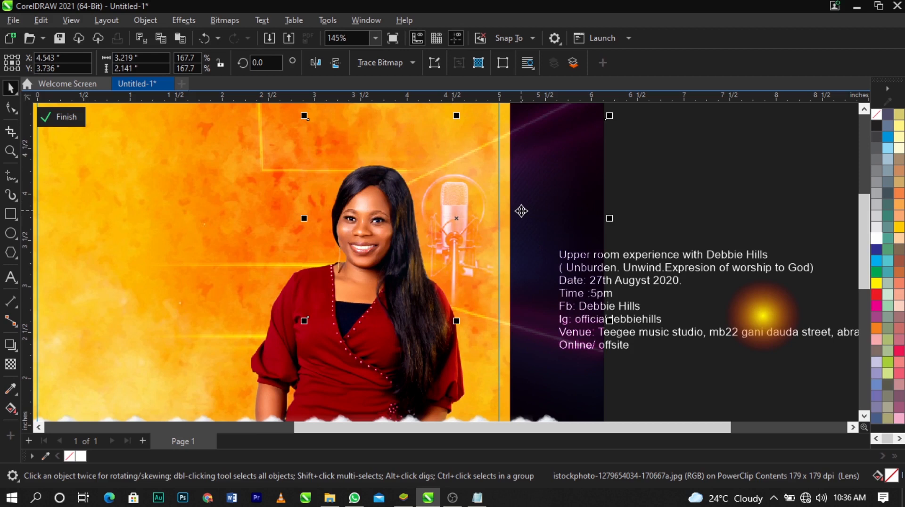
key("shift+Page_Down")
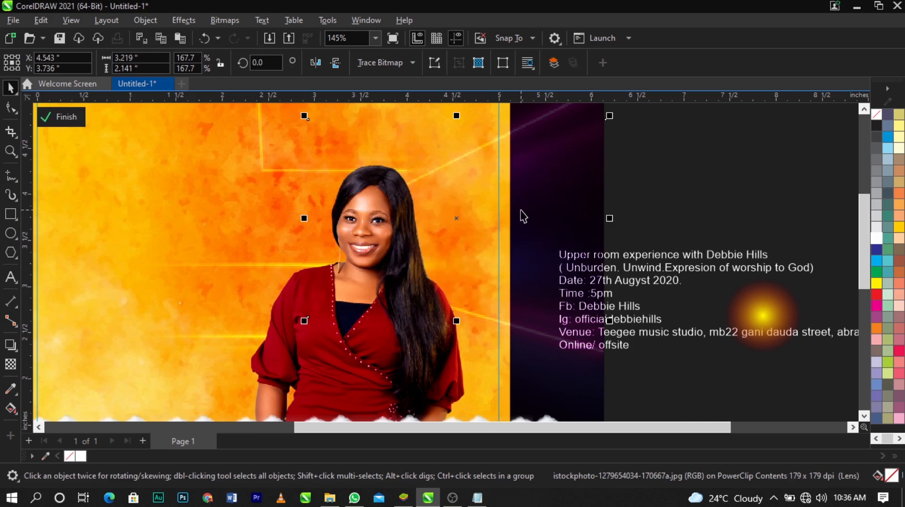
key("ctrl+Page_Up")
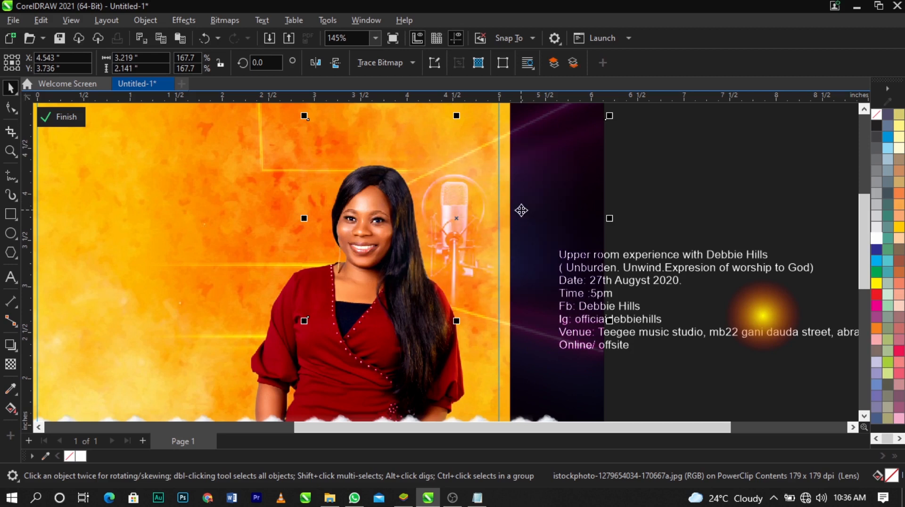
Place the yellow glow image over the microphone and enlarge it to about 4.17 by 2.35 inches
left_click(748, 316)
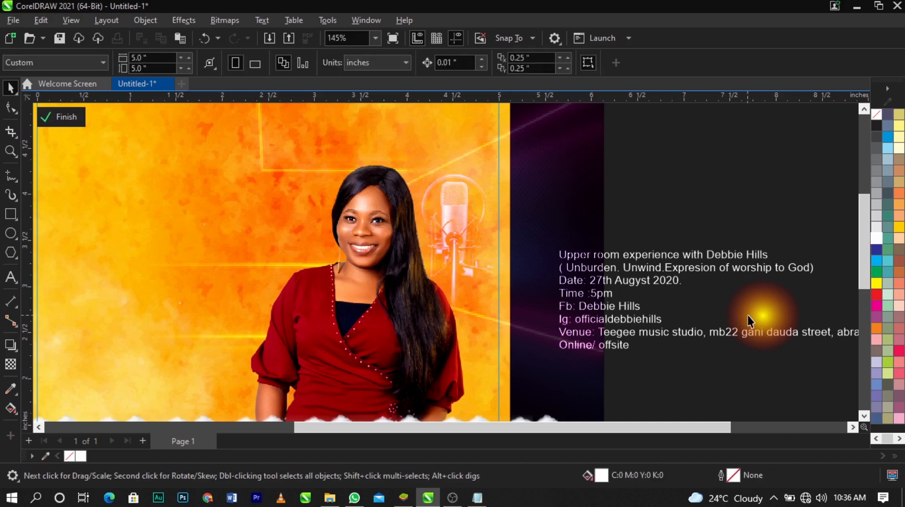
left_click_drag(759, 312, 427, 245)
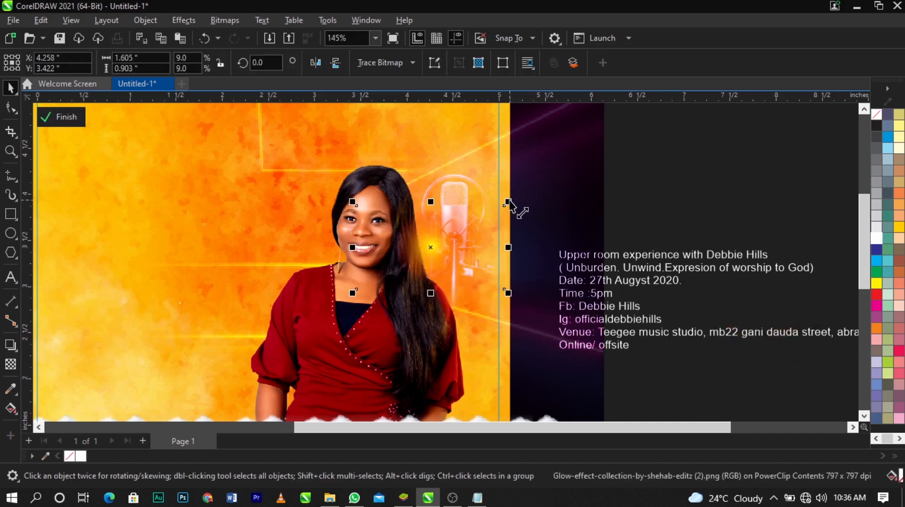
left_click_drag(507, 202, 642, 151)
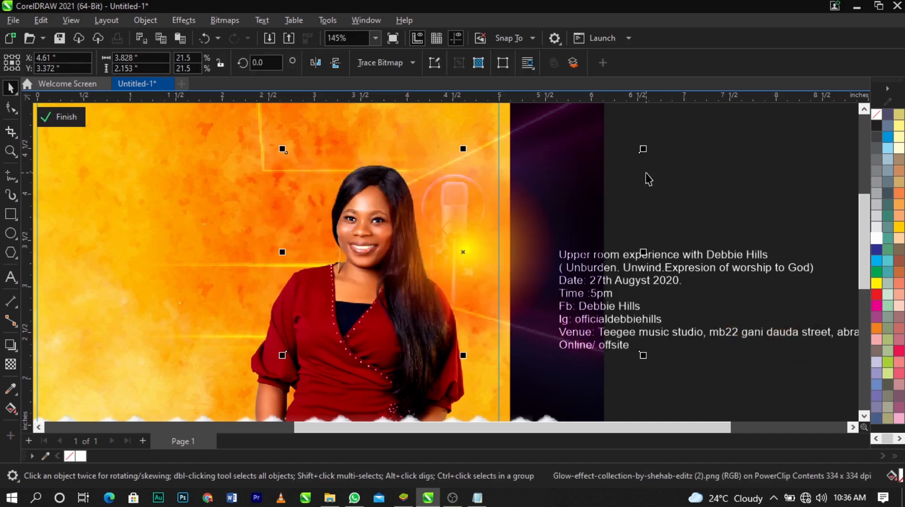
left_click(655, 148)
left_click(526, 285)
left_click_drag(644, 356, 658, 364)
left_click_drag(572, 321, 577, 320)
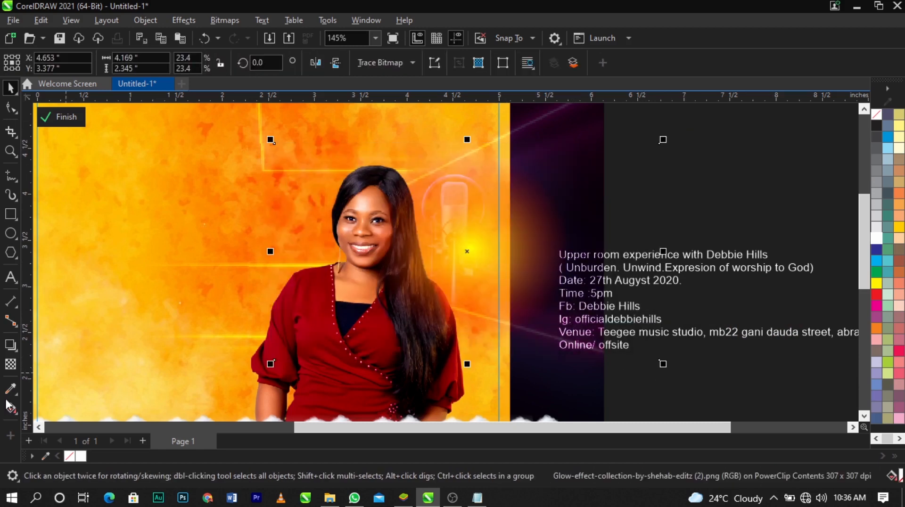
Set the glow image's transparency merge mode to Screen
left_click(11, 364)
left_click(177, 63)
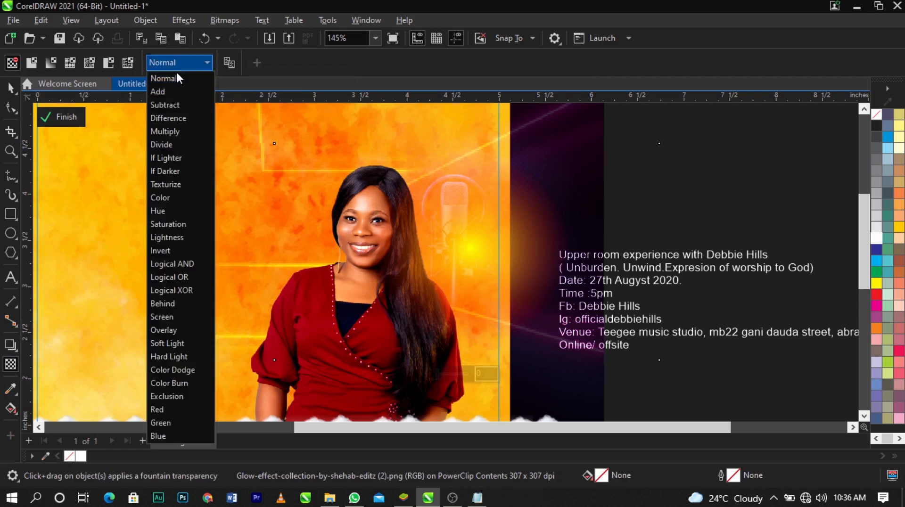
left_click(179, 319)
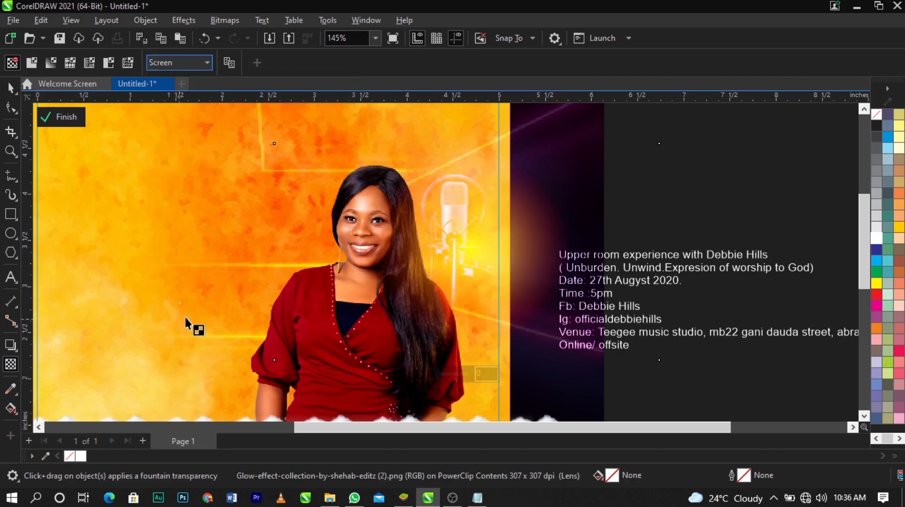
key("space")
Enlarge the glow to about 4.99 by 2.81 inches around the microphone and finish editing the PowerClip contents
scroll(518, 276, "down", 2)
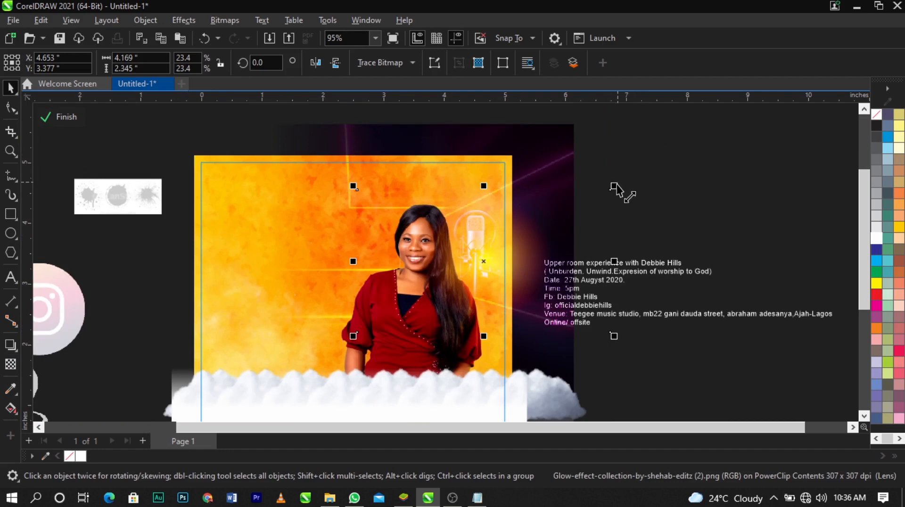
left_click_drag(615, 189, 640, 174)
mouse_move(594, 220)
left_mouse_down()
mouse_move(580, 235)
mouse_move(585, 226)
left_mouse_up()
left_click(692, 224, "ctrl")
scroll(642, 184, "down", 1)
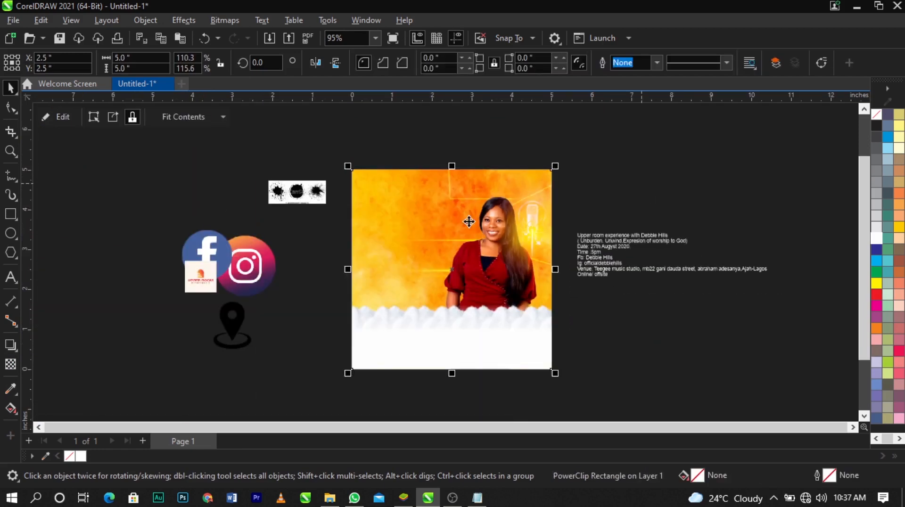
Reopen the flyer's PowerClip contents for editing
key("z")
left_click_drag(307, 166, 607, 339)
key("space")
scroll(491, 256, "up", 1)
left_click(512, 238, "ctrl")
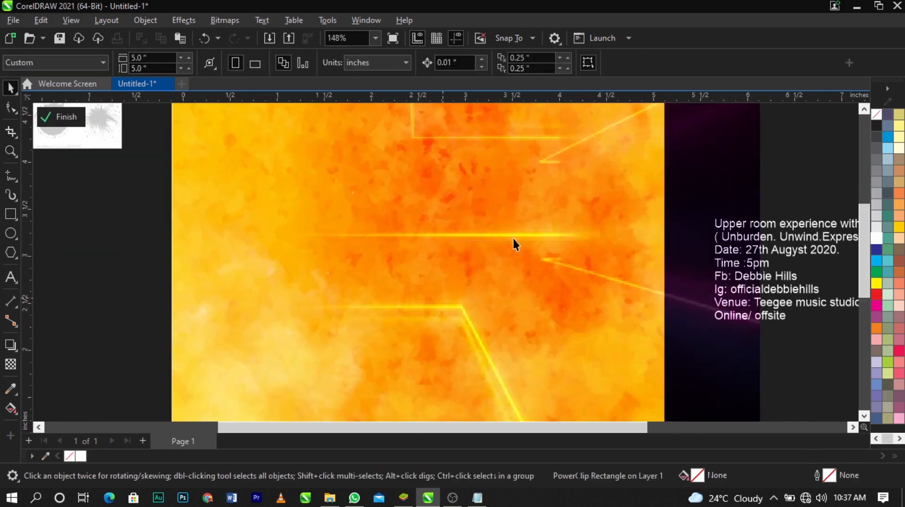
left_click(429, 309)
scroll(433, 313, "down", 1)
left_click_drag(427, 323, 419, 320)
key("ctrl+z")
left_click(444, 349)
left_click(431, 341)
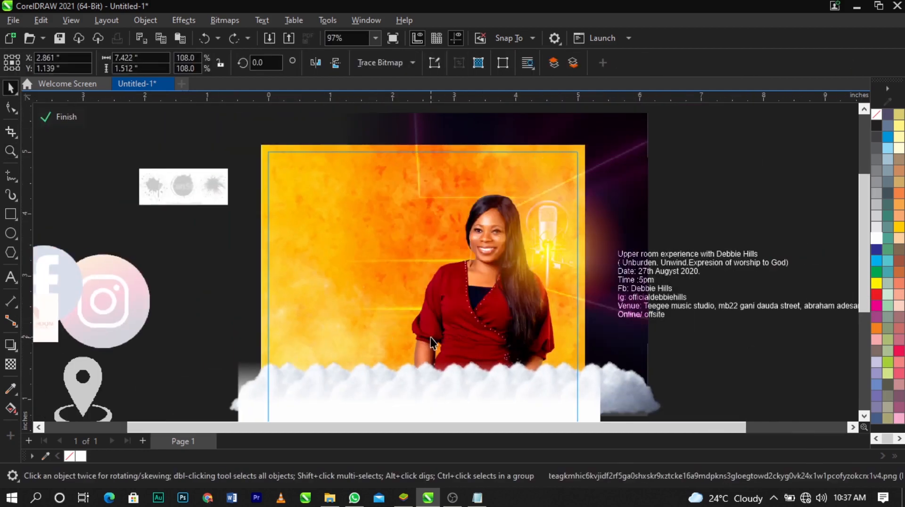
left_click(420, 347)
left_click(419, 339)
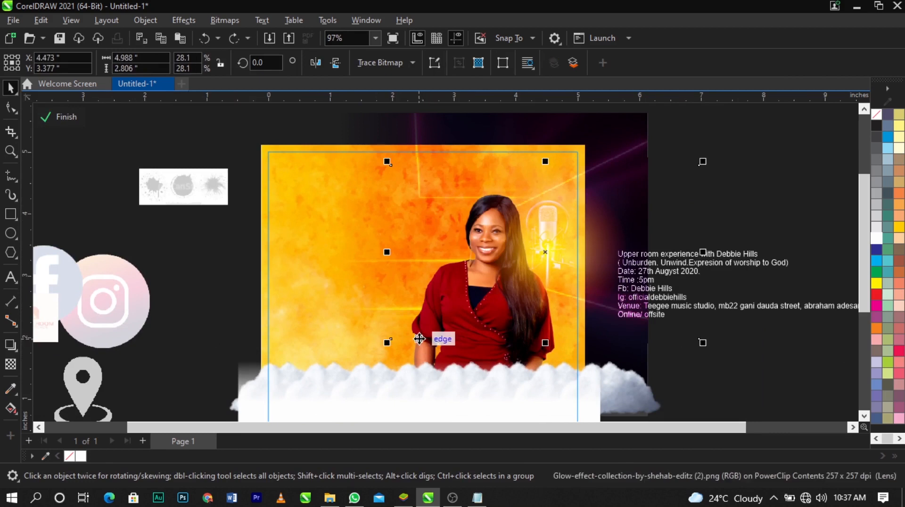
Set the woman's photo to brightness 7 and contrast 30, then finish editing the PowerClip contents
left_click(439, 324)
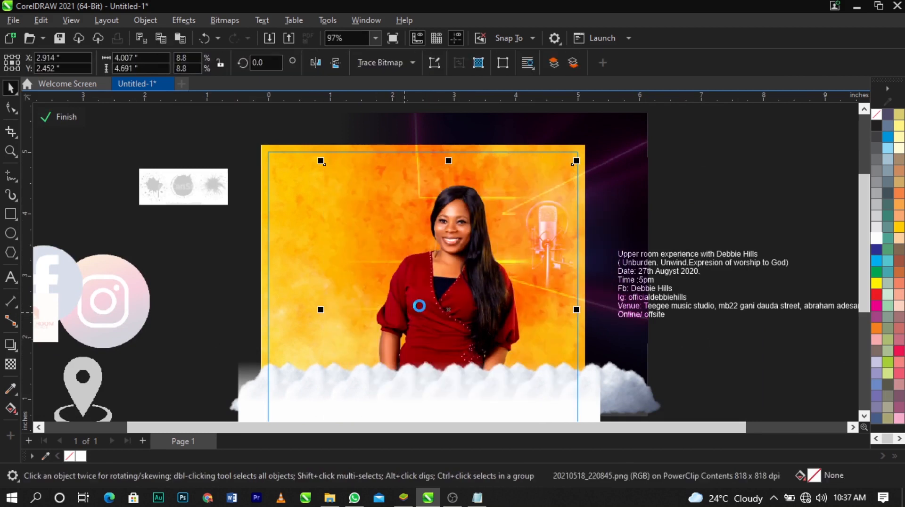
left_click(183, 21)
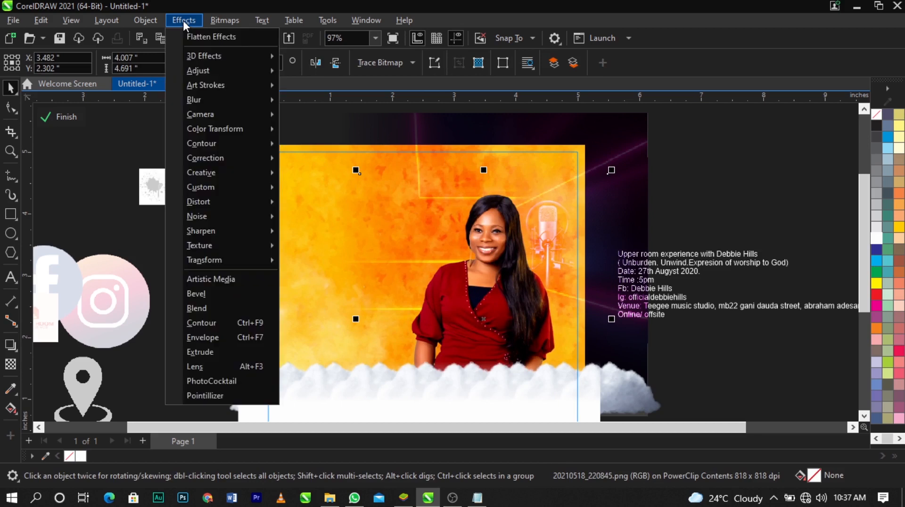
mouse_move(219, 69)
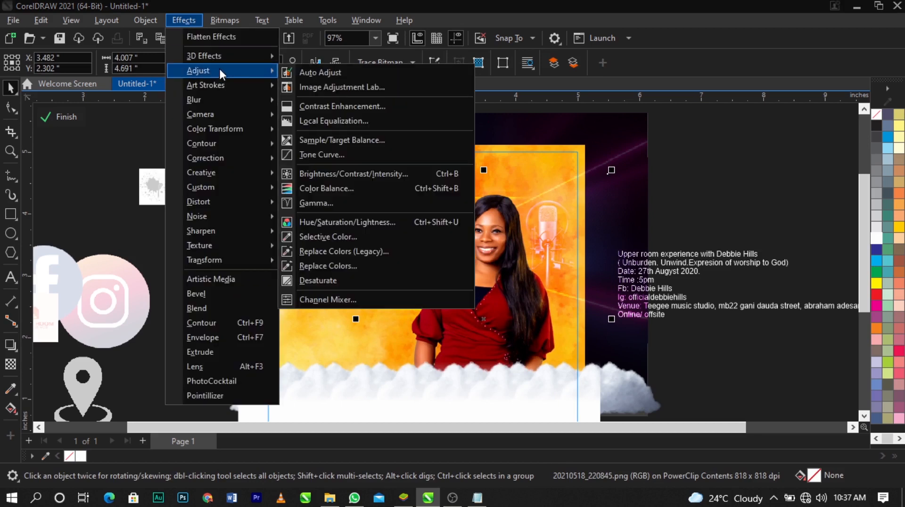
left_click(361, 174)
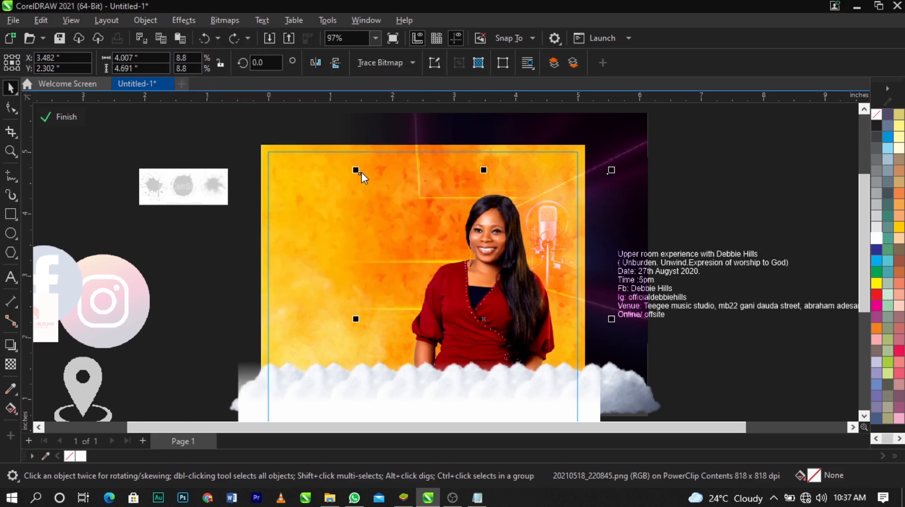
left_click_drag(427, 174, 251, 85)
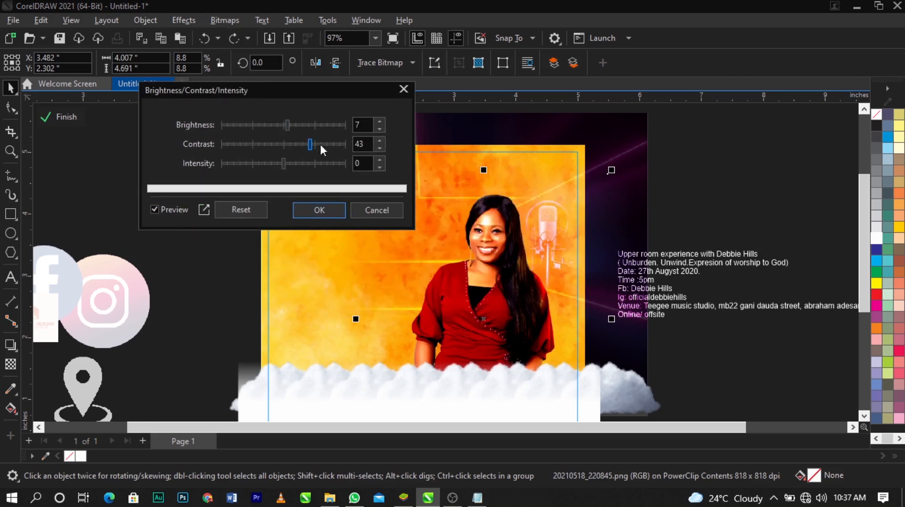
mouse_move(302, 145)
left_mouse_down()
mouse_move(310, 144)
mouse_move(302, 142)
left_mouse_up()
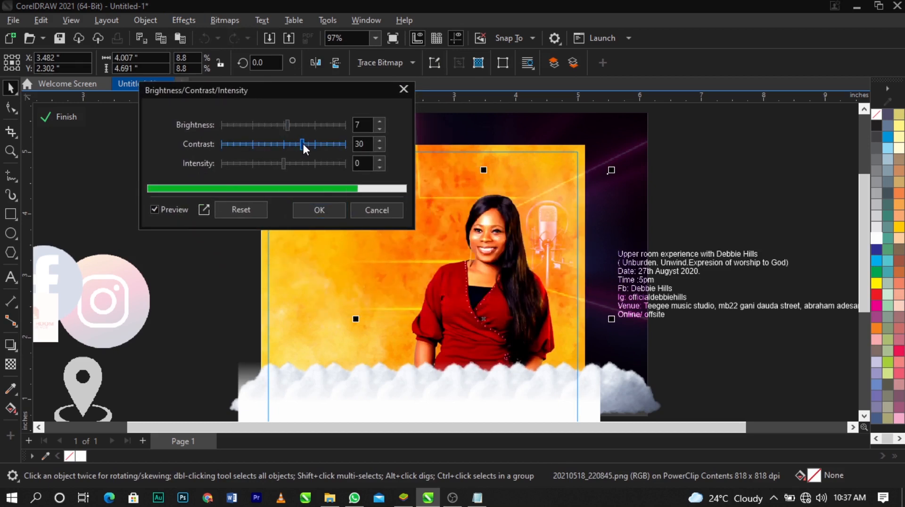
left_click(324, 206)
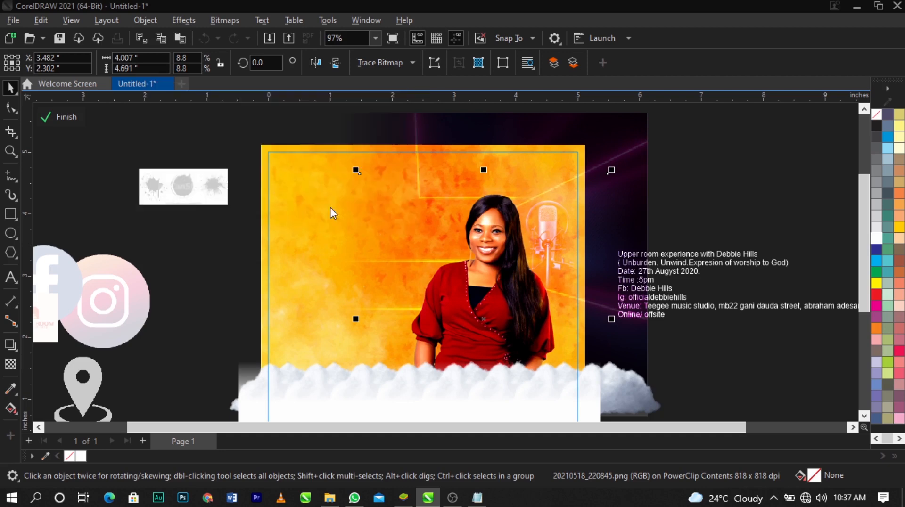
key("ctrl+v")
left_click(742, 217, "ctrl")
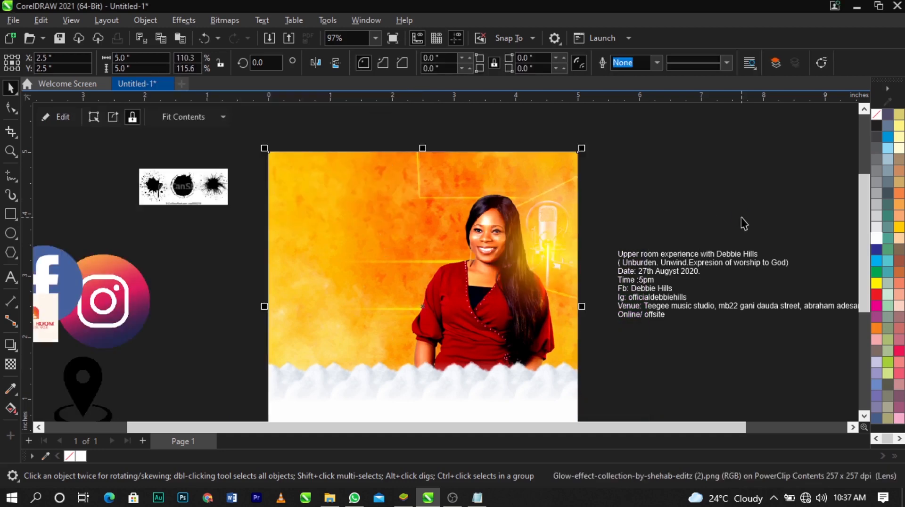
left_click(742, 216)
Move the ink splatter image farther away from the flyer's left side
key("F4")
key("z")
left_click_drag(142, 119, 587, 387)
key("space")
left_click_drag(286, 165, 203, 188)
Try the Upper Room Experience logo on the yellow background beside the woman and examine it up close
left_click_drag(100, 286, 404, 240)
scroll(406, 241, "up", 2)
scroll(406, 244, "up", 2)
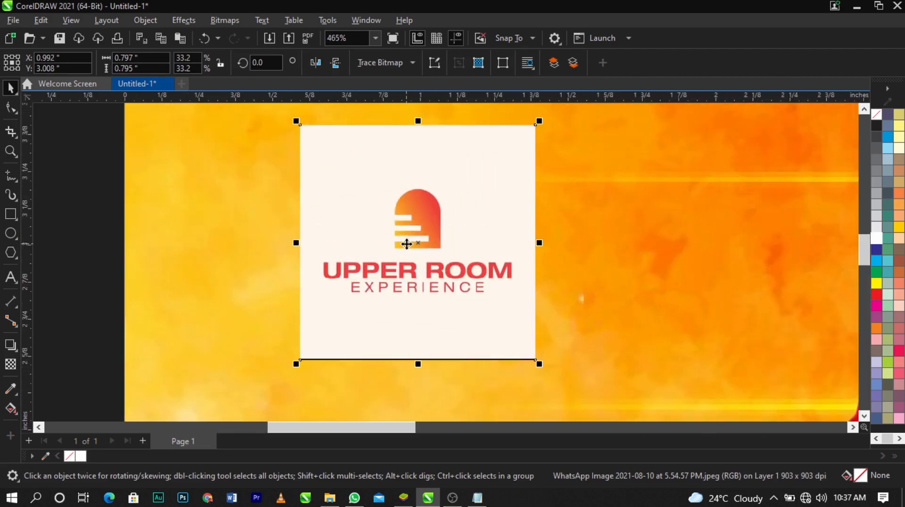
scroll(408, 244, "down", 5)
scroll(416, 246, "up", 5)
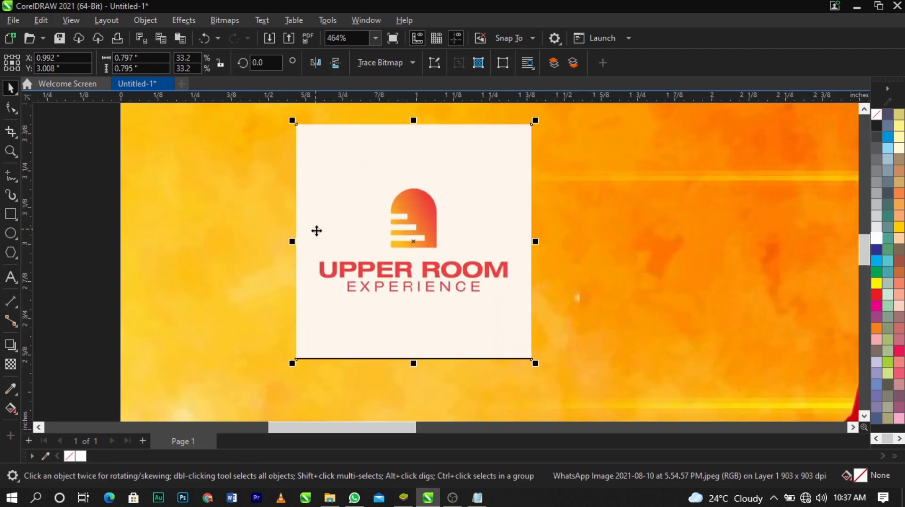
scroll(331, 227, "down", 2)
Enlarge the logo to about 1.55 by 1.55 inches and place it outside the flyer, below the event text
left_click_drag(446, 202, 500, 150)
scroll(439, 208, "down", 4)
left_click_drag(442, 243, 619, 311)
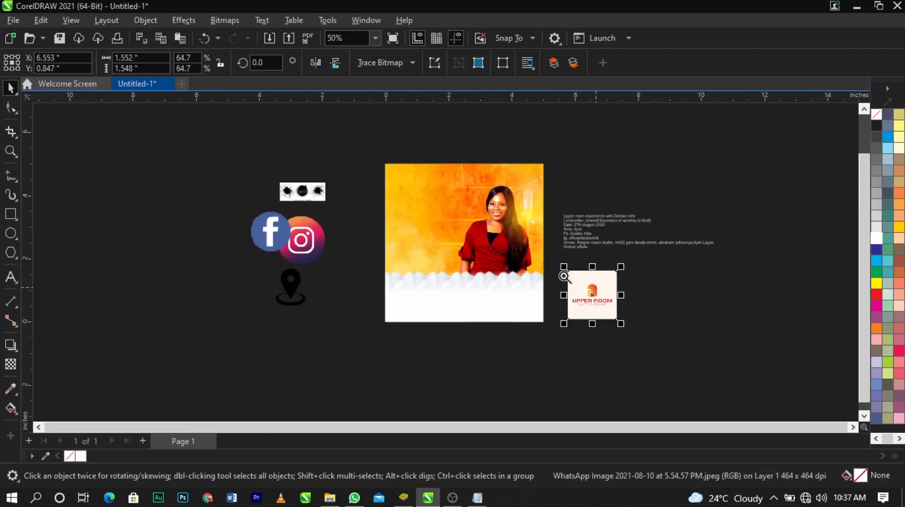
Convert the logo to a 300 dpi RGB bitmap with anti-aliasing and a transparent background
key("z")
left_click_drag(559, 263, 635, 330)
left_click(454, 275)
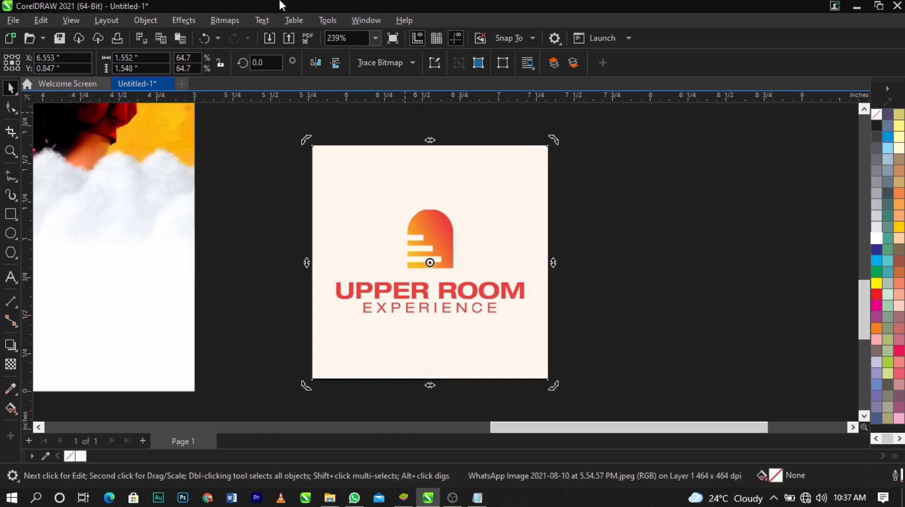
left_click(225, 21)
left_click(236, 34)
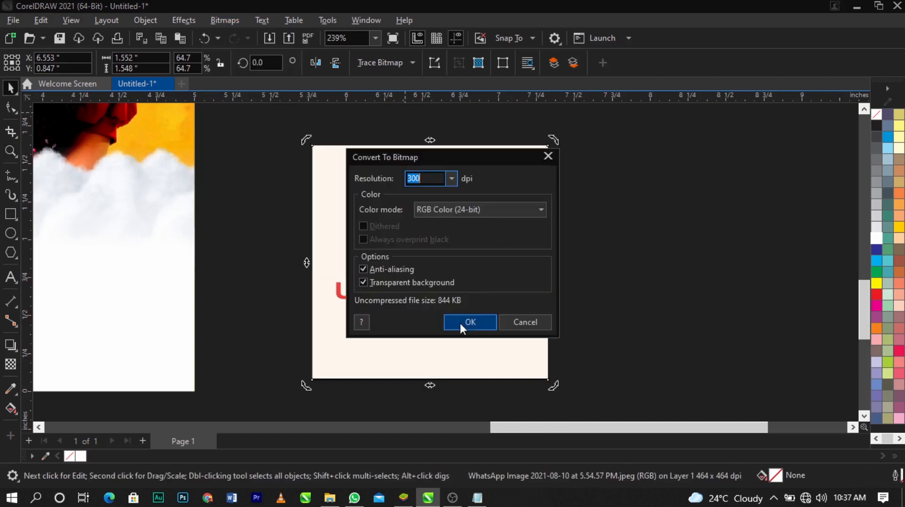
left_click(470, 329)
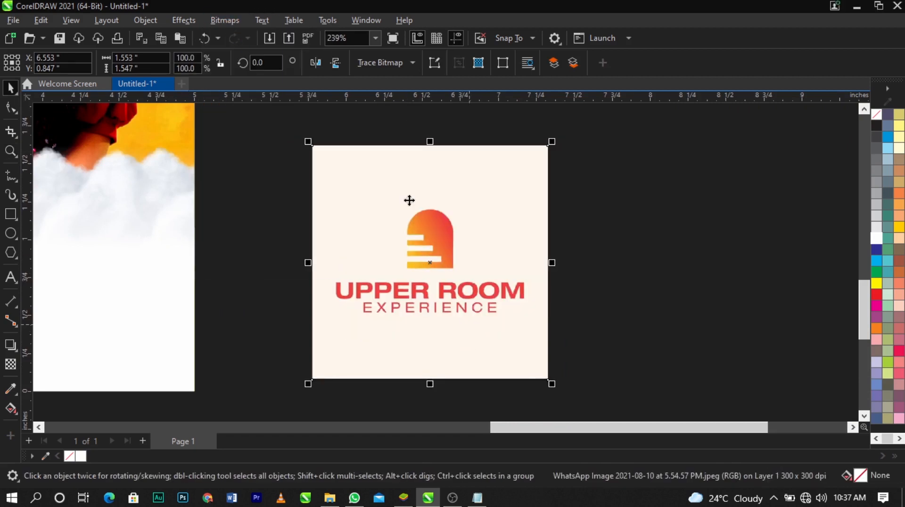
Convert the logo bitmap to 1-bit black and white using the Line Art method with a threshold of 237
left_click(235, 24)
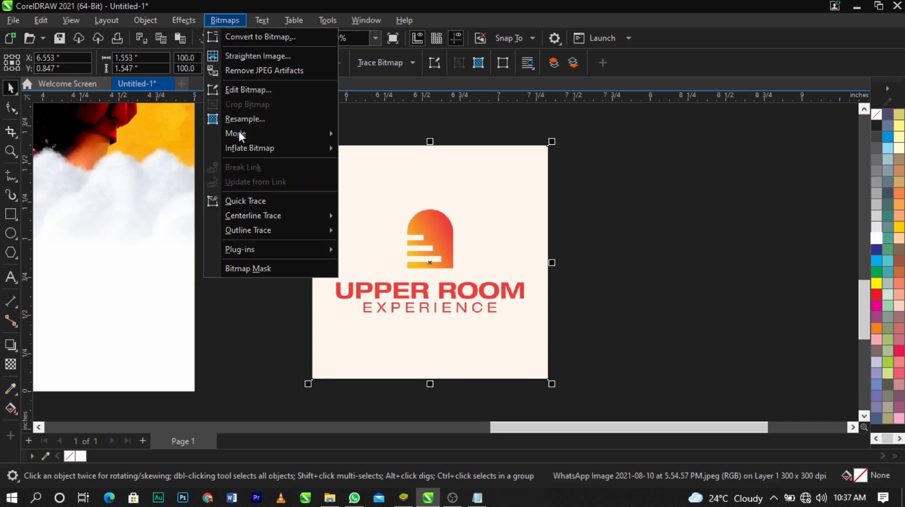
mouse_move(240, 136)
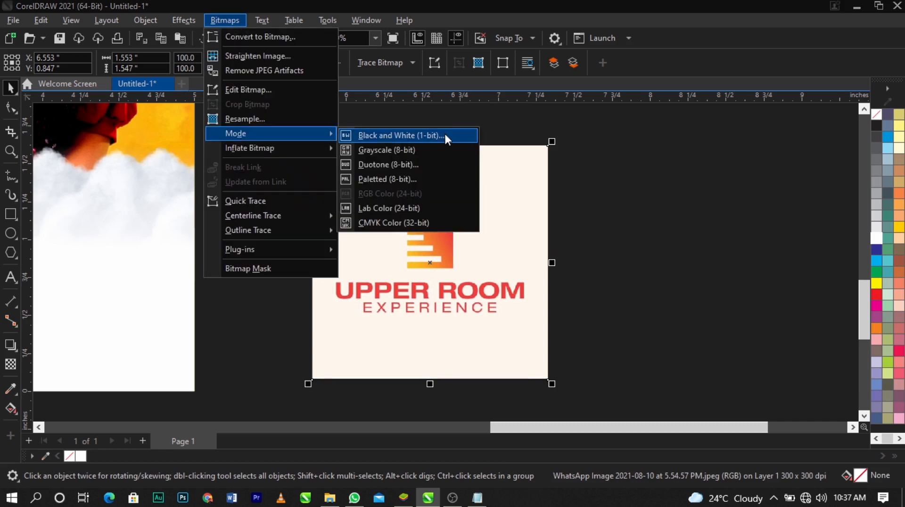
left_click(445, 137)
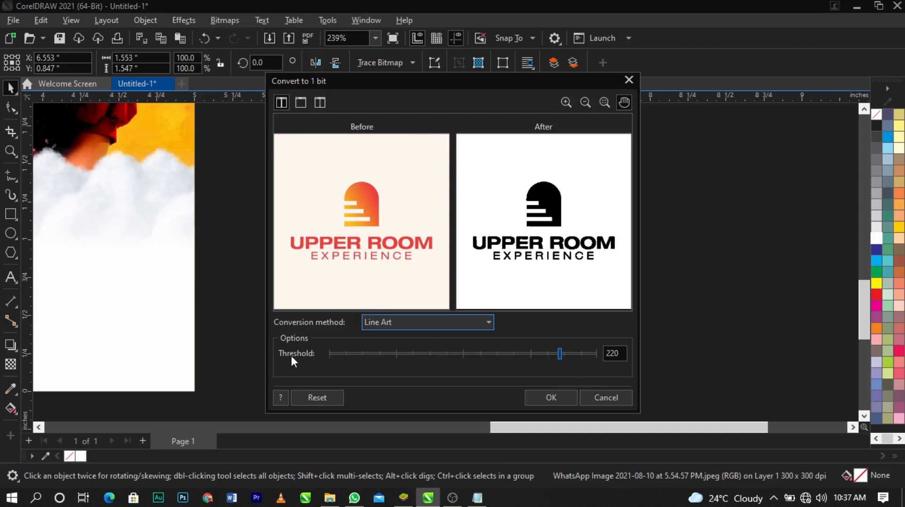
left_click(363, 230)
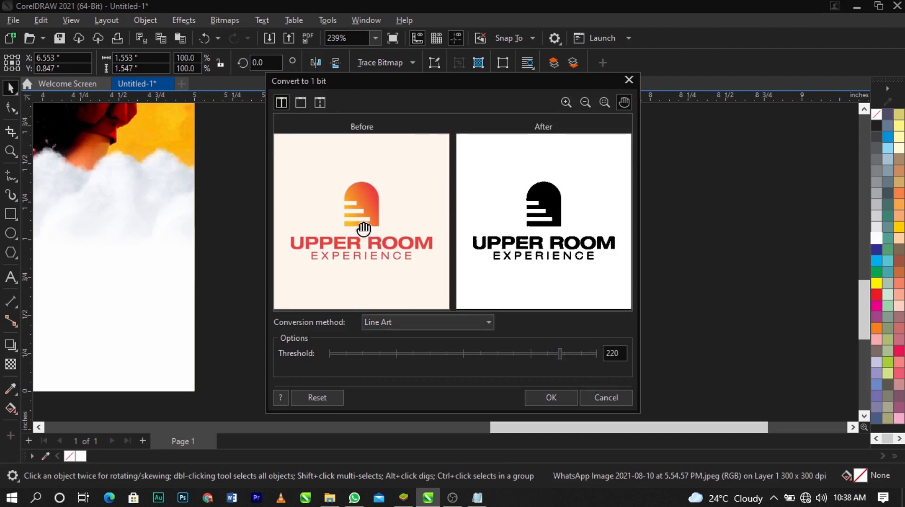
left_click(409, 354)
left_click_drag(472, 353, 579, 354)
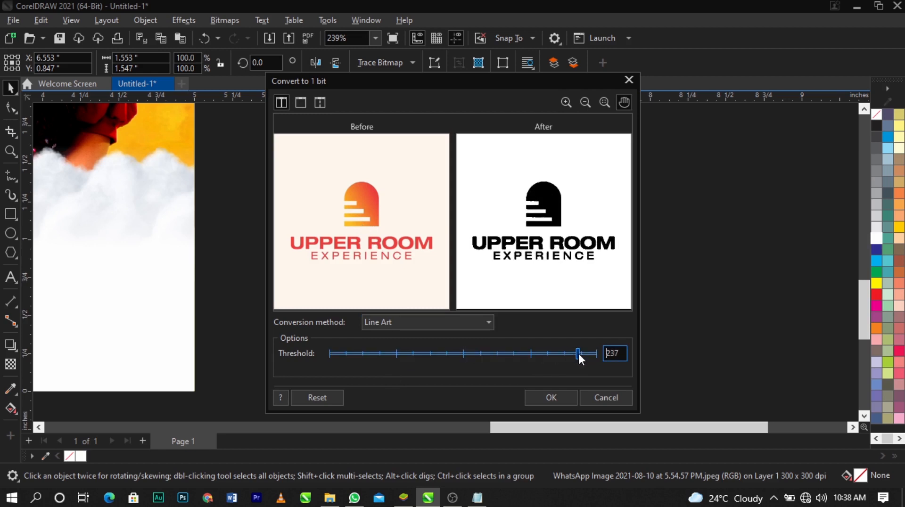
left_click(543, 396)
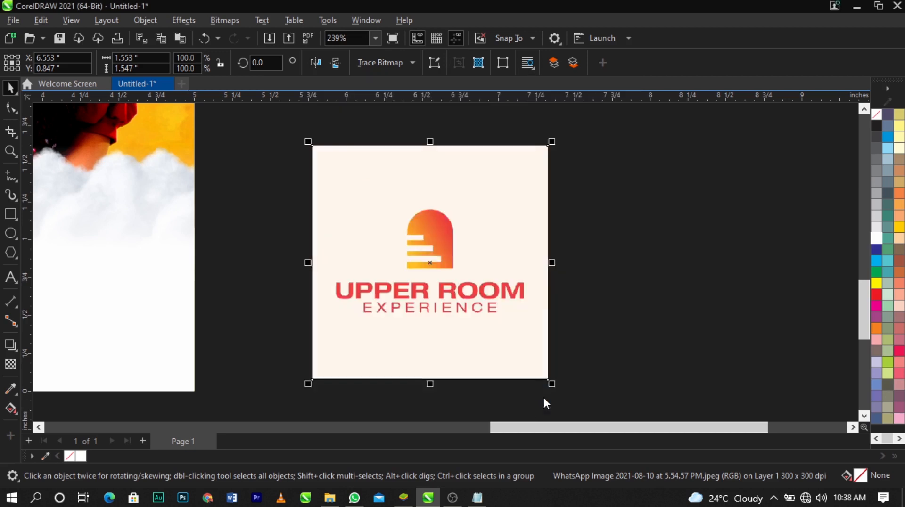
Outline-trace the logo bitmap as line art with detail 100 and smoothing 25, removing the background color and deleting the original
left_click(386, 65)
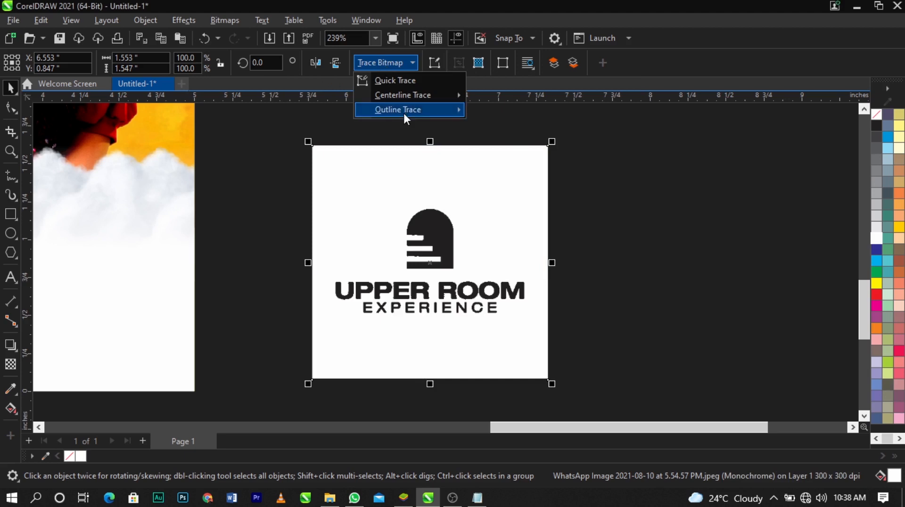
mouse_move(403, 111)
left_click(506, 115)
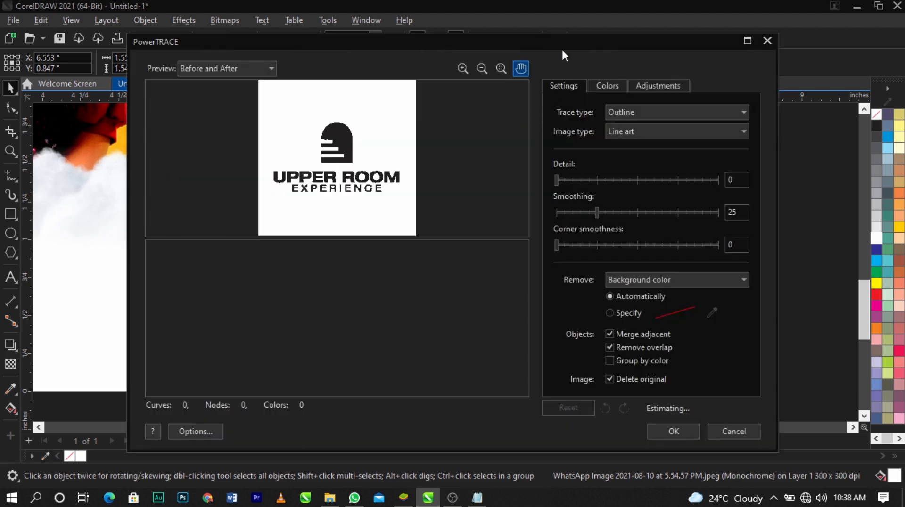
left_click_drag(564, 43, 567, 34)
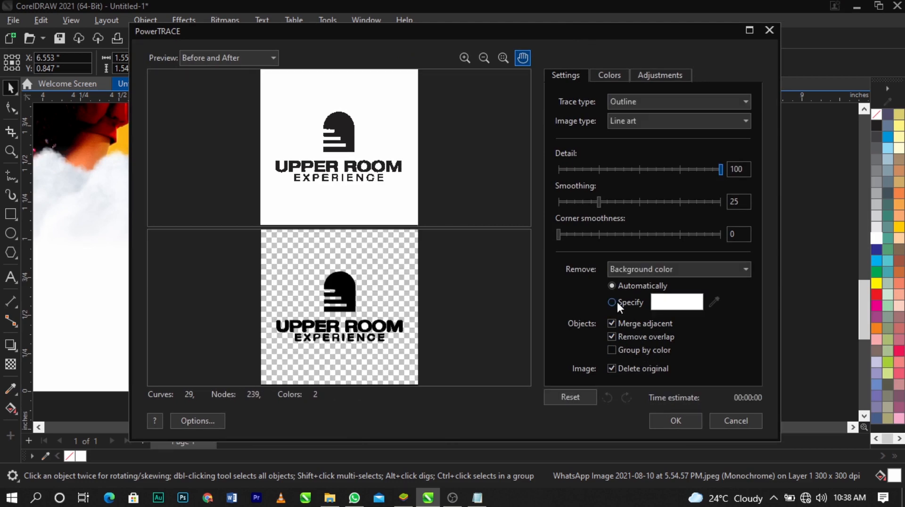
left_click(663, 421)
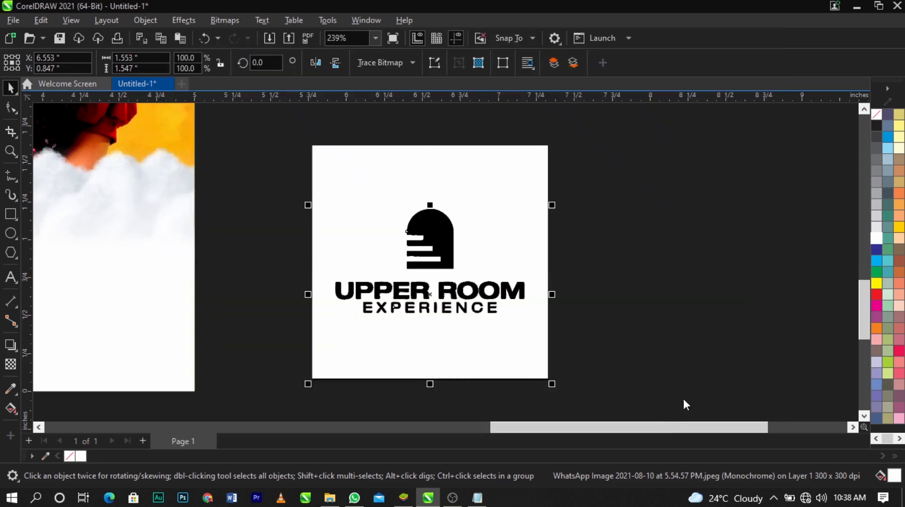
Delete the white square behind the traced logo and ungroup the trace into individual objects
left_click(435, 165)
key("Delete")
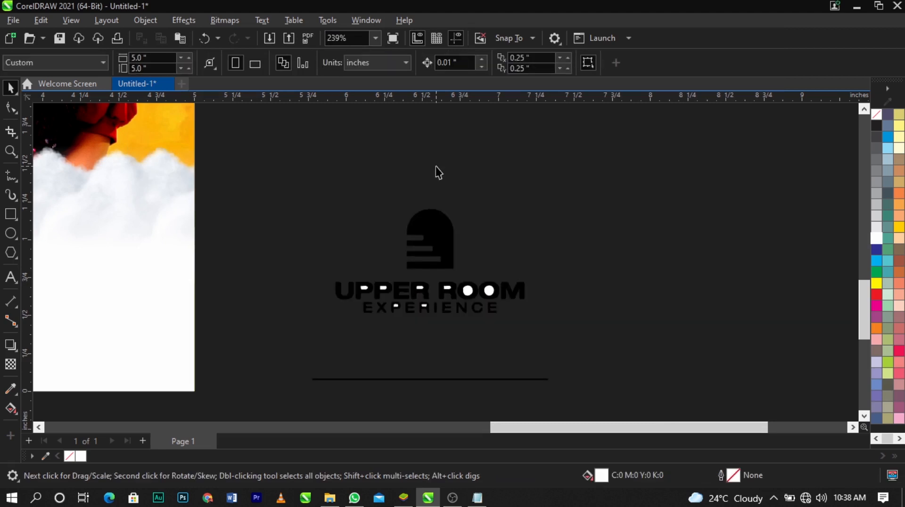
left_click(429, 217)
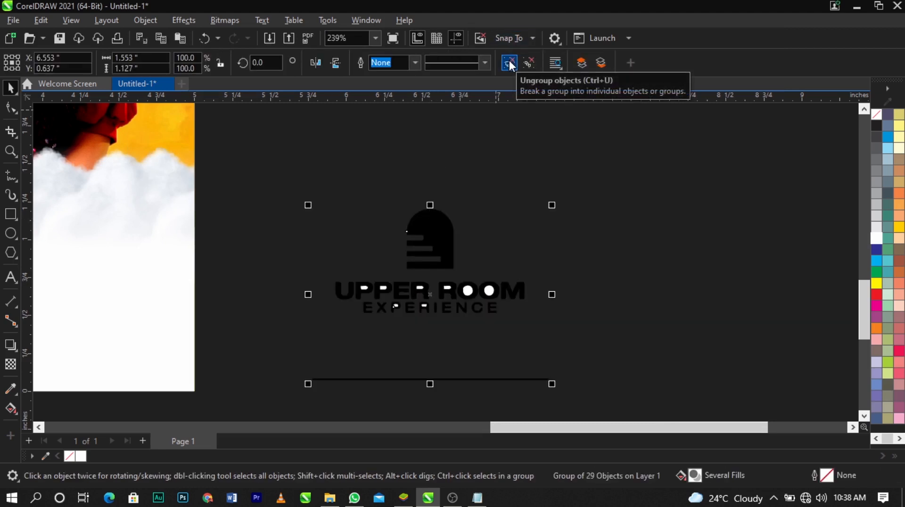
left_click(509, 61)
left_click(405, 222)
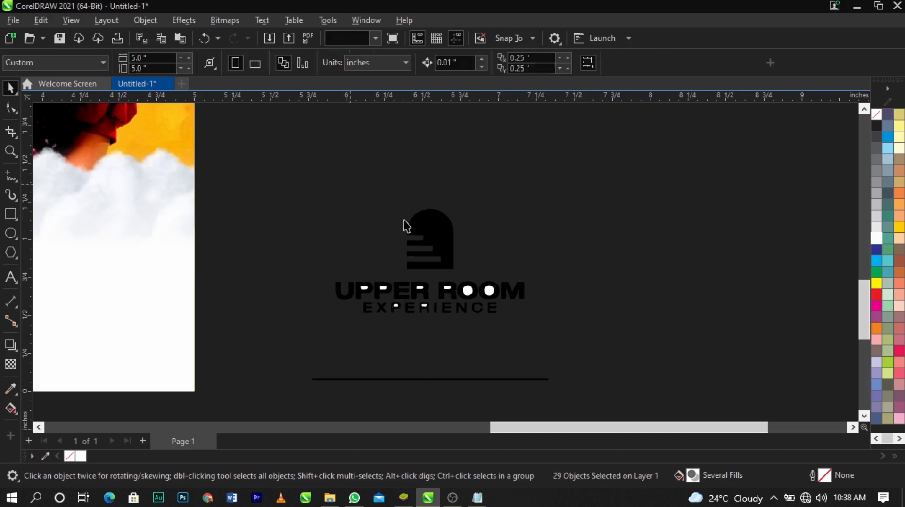
Try pulling letters of ROOM out of the traced logo and undo the moves
left_click(443, 220)
left_click_drag(475, 294, 539, 238)
left_click_drag(521, 290, 596, 290)
key("ctrl+z")
key("ctrl+z")
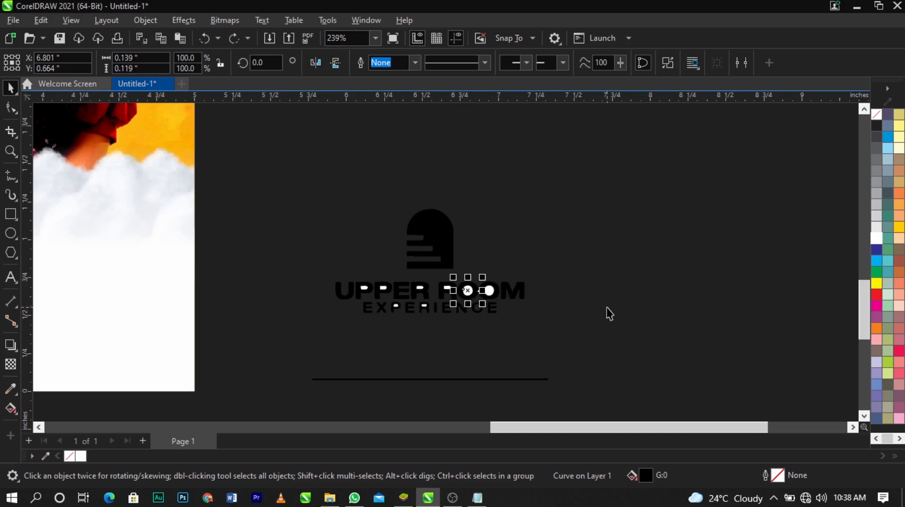
Delete the thin line below the traced logo and the white shapes inside the letters of UPPER ROOM and EXPERIENCE
left_click(608, 307)
left_click_drag(250, 364, 549, 396)
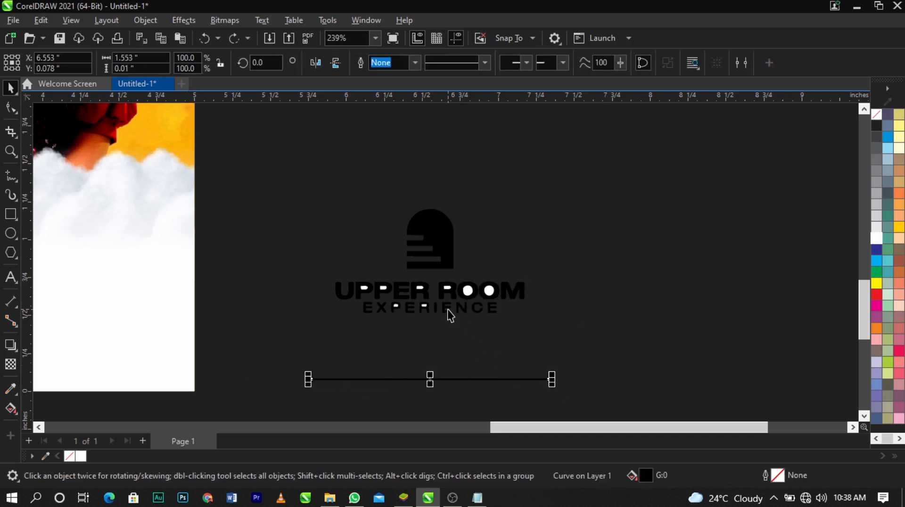
scroll(473, 297, "up", 2)
left_click_drag(644, 266, 323, 305)
left_click_drag(396, 272, 240, 291)
key("Delete")
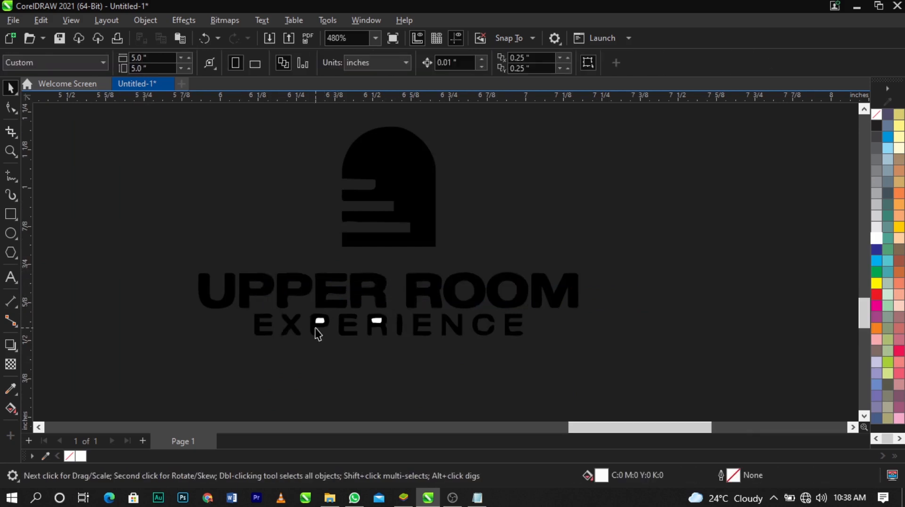
left_click(317, 325)
left_click(324, 366)
left_click_drag(307, 310, 393, 329)
key("Delete")
Group all remaining pieces of the traced Upper Room Experience logo
scroll(463, 273, "down", 2)
left_click_drag(320, 334, 664, 163)
key("ctrl+g")
scroll(650, 311, "down", 2)
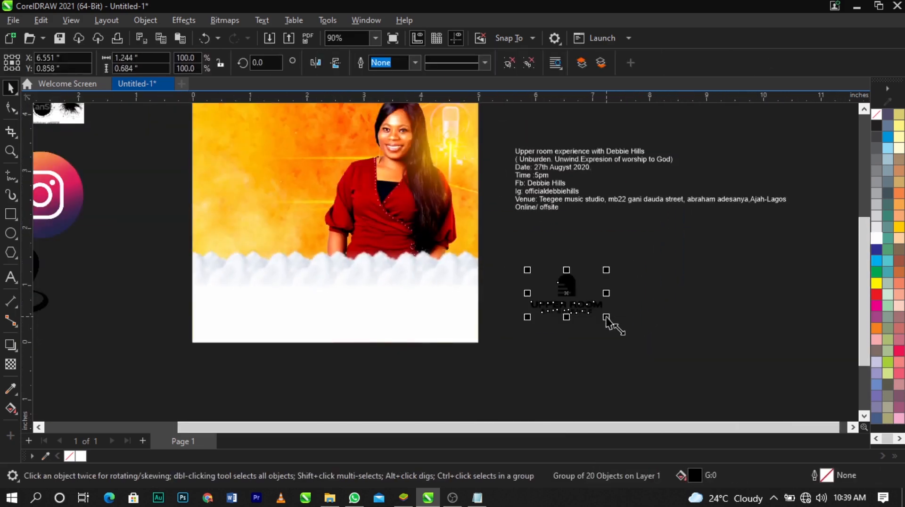
Shrink the traced logo to about 0.86 by 0.48 inches and place it in the flyer's upper-left corner
left_click_drag(608, 320, 415, 210)
scroll(591, 322, "down", 2)
key("z")
left_click_drag(370, 178, 498, 254)
key("space")
left_click_drag(361, 230, 370, 213)
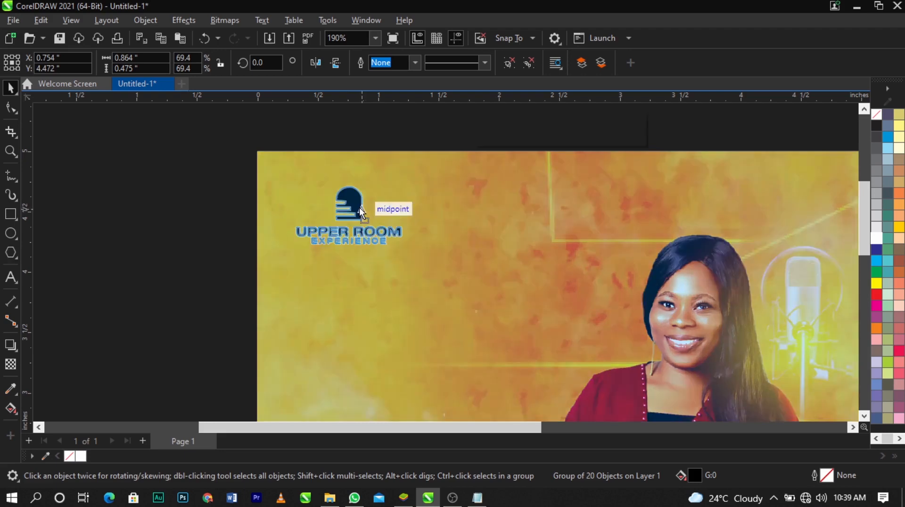
Fill the logo with white, enlarge it to about 1.0 by 0.55 inches and adjust its position in the corner
left_click(876, 239)
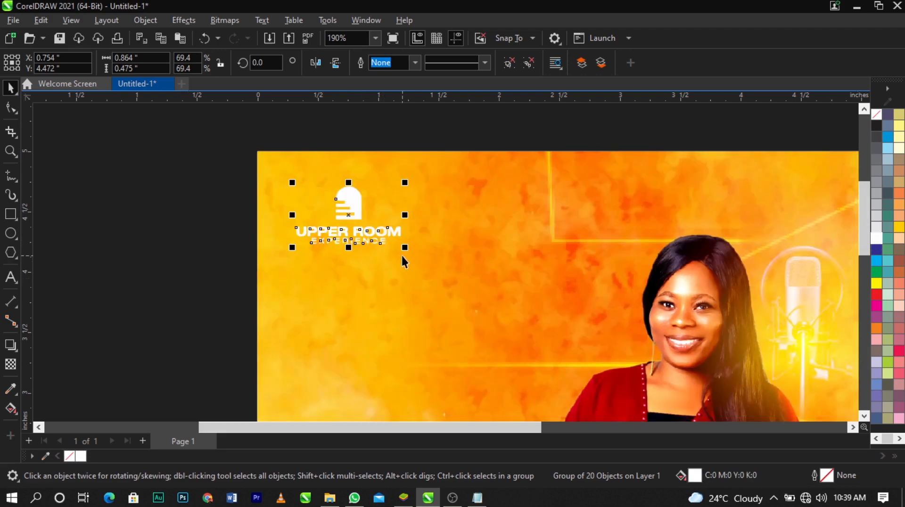
left_click_drag(406, 251, 424, 261)
scroll(362, 213, "up", 1)
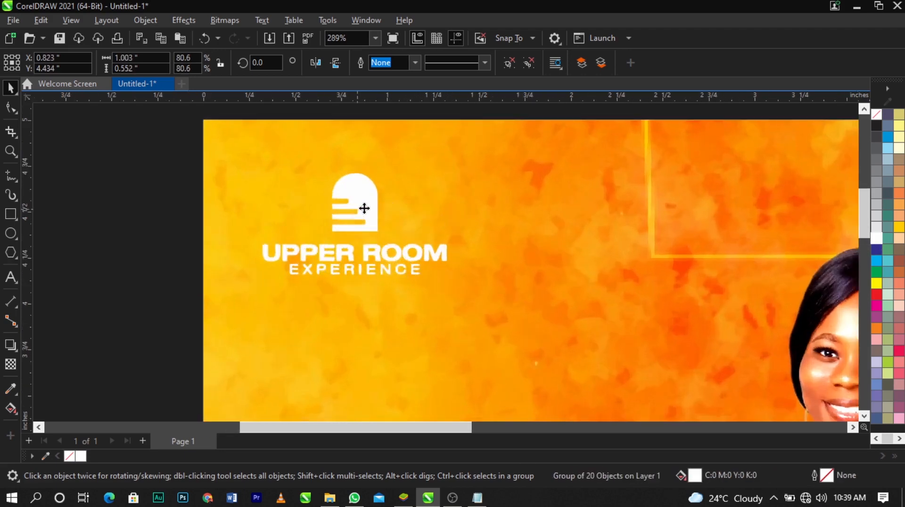
left_click_drag(358, 210, 368, 209)
scroll(368, 208, "down", 2)
left_click(402, 169)
Cut the first line, the "Upper room experience" title, out of the event text block beside the flyer
scroll(401, 168, "down", 1)
key("z")
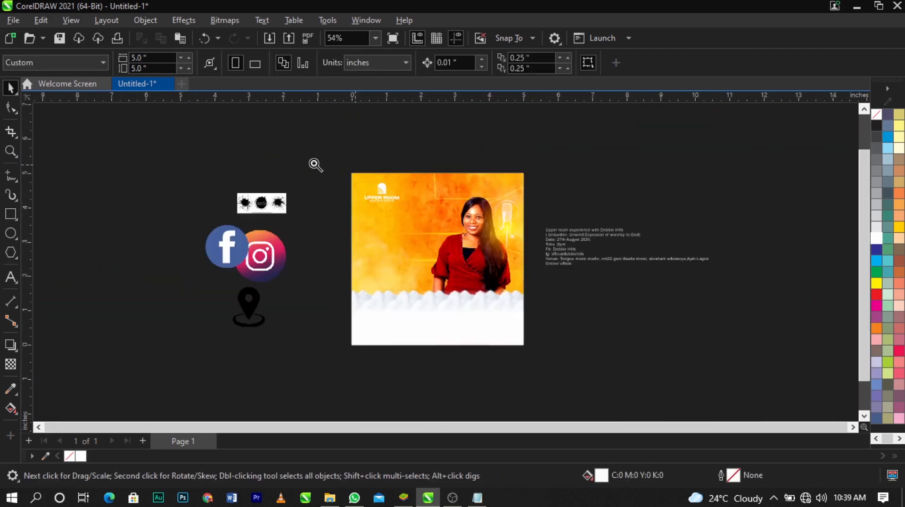
left_click_drag(295, 158, 594, 359)
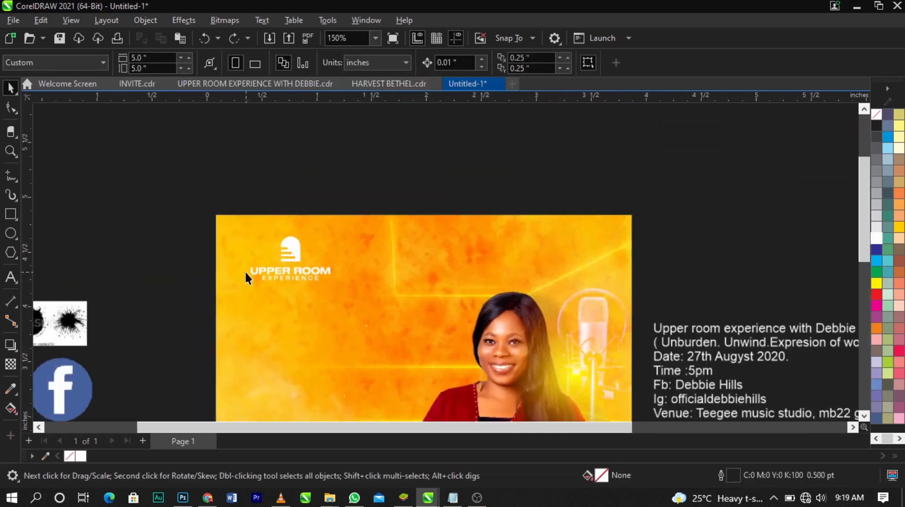
scroll(245, 271, "down", 1)
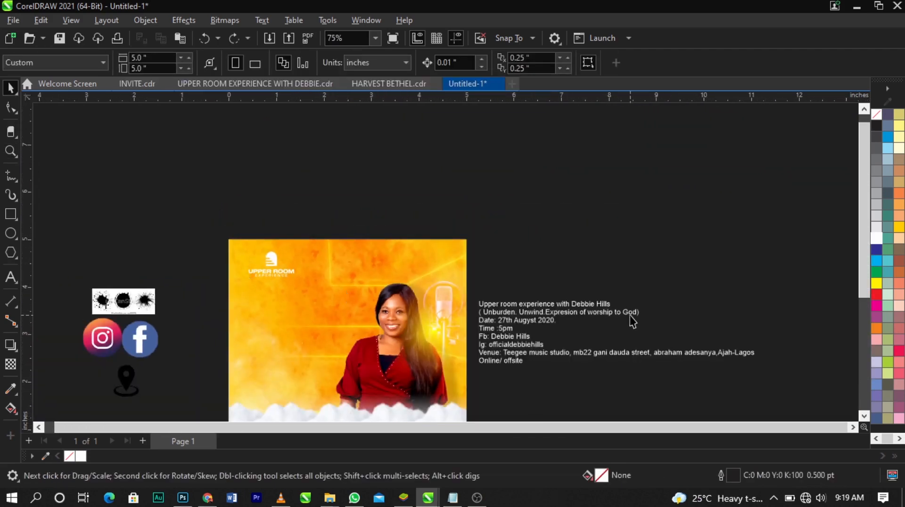
scroll(486, 321, "up", 2)
double_click(475, 291)
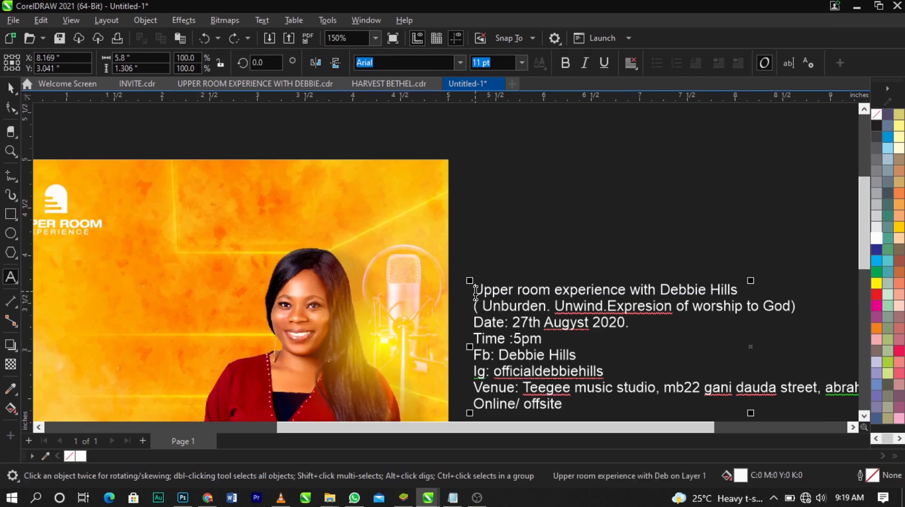
left_click_drag(476, 291, 747, 289)
key("ctrl+c")
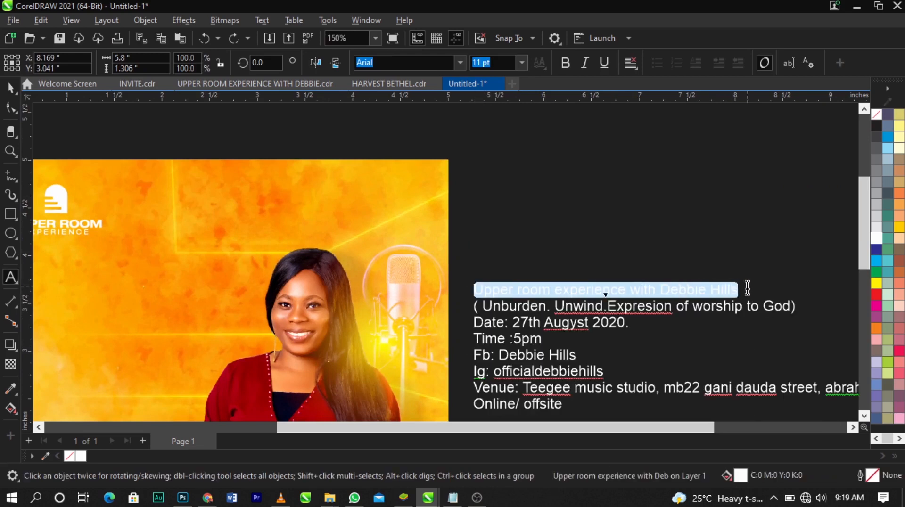
key("Delete")
Paste the title line as separate text on the yellow background below the logo, beside the woman
scroll(283, 303, "down", 2)
scroll(395, 328, "up", 2)
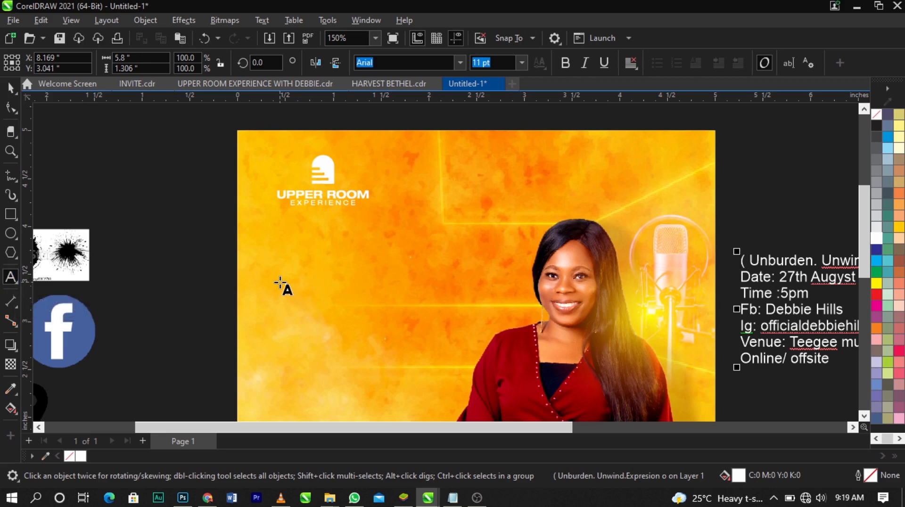
left_click(280, 282)
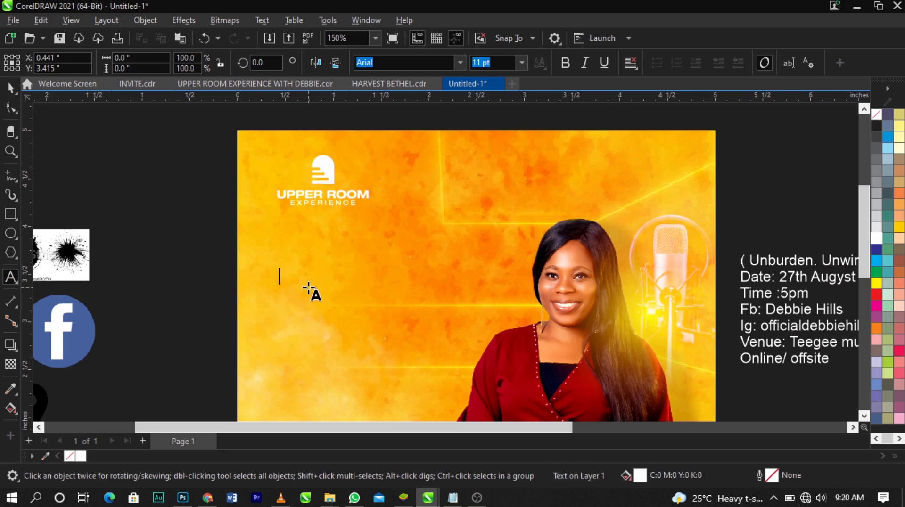
key("ctrl+v")
scroll(397, 295, "up", 1)
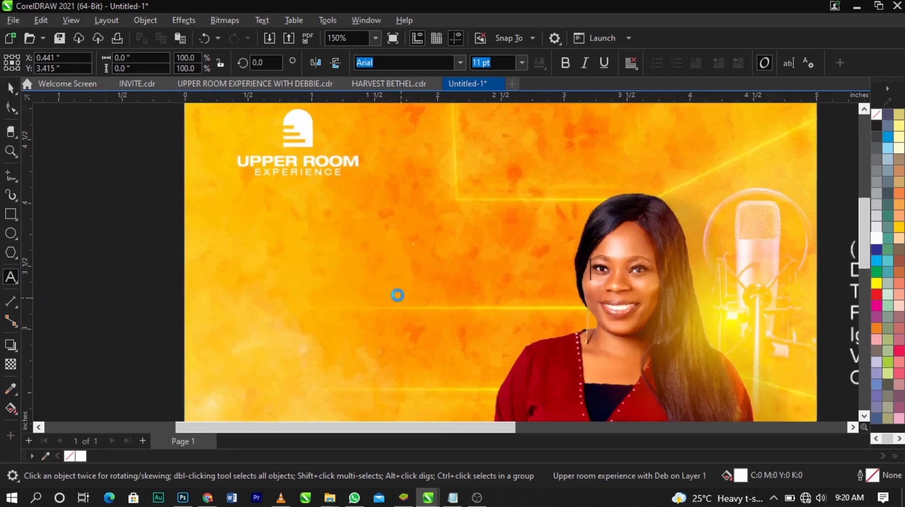
key("ctrl+space")
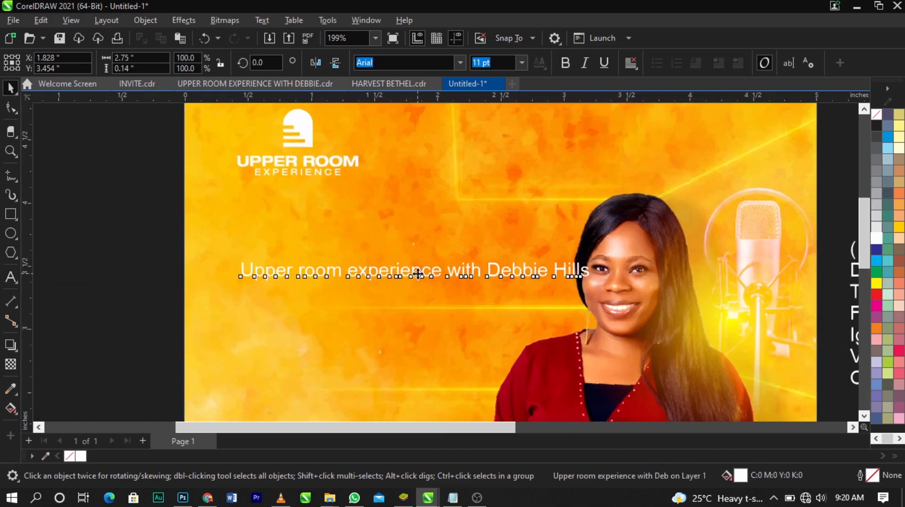
left_click_drag(417, 274, 408, 279)
scroll(353, 286, "up", 1)
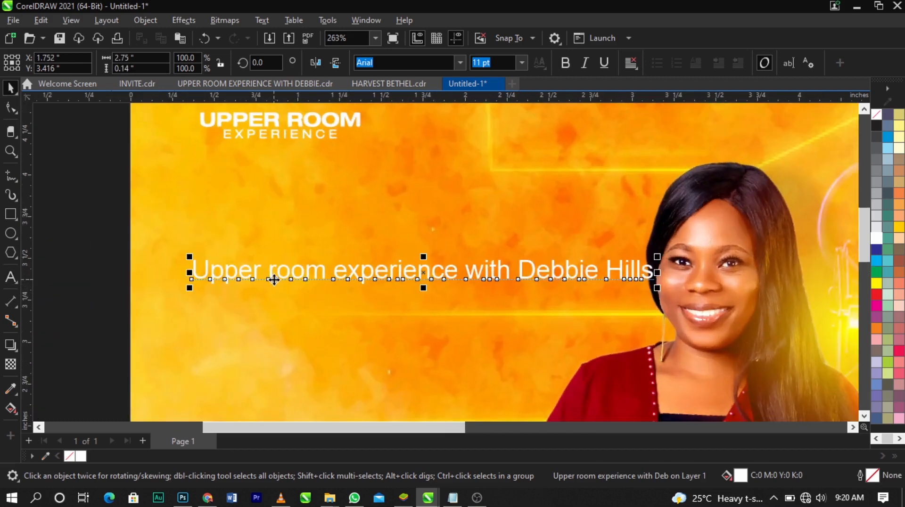
Break the title into four lines, starting new ones at "room", "experience" and "with", and reposition the text block below the logo
double_click(269, 275)
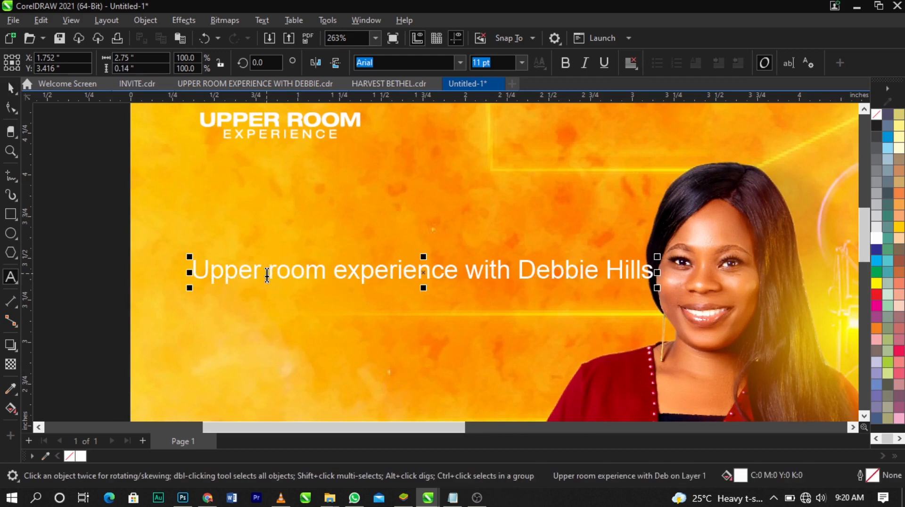
key("Return")
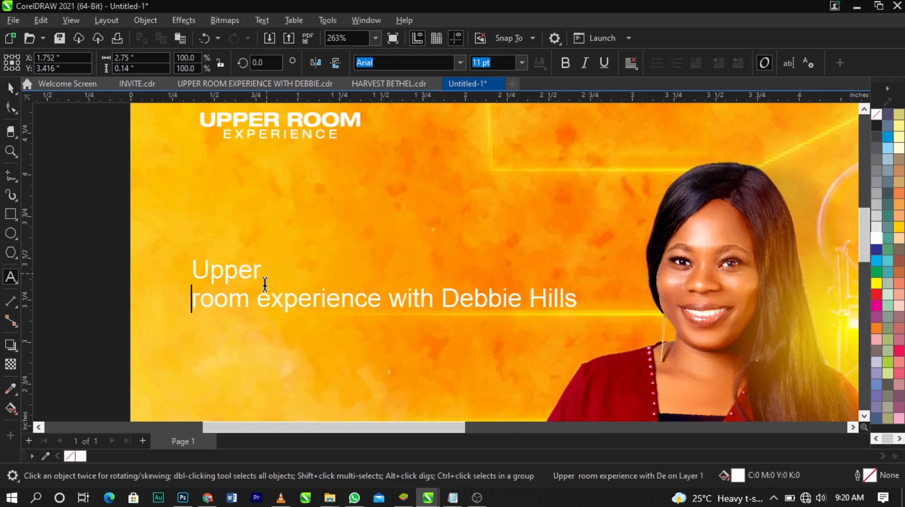
left_click(258, 298)
key("Return")
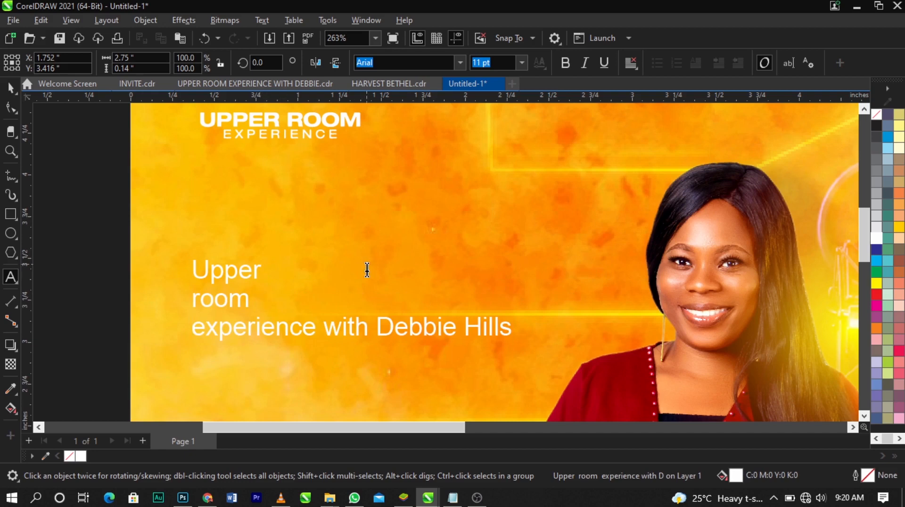
left_click(323, 331)
key("Return")
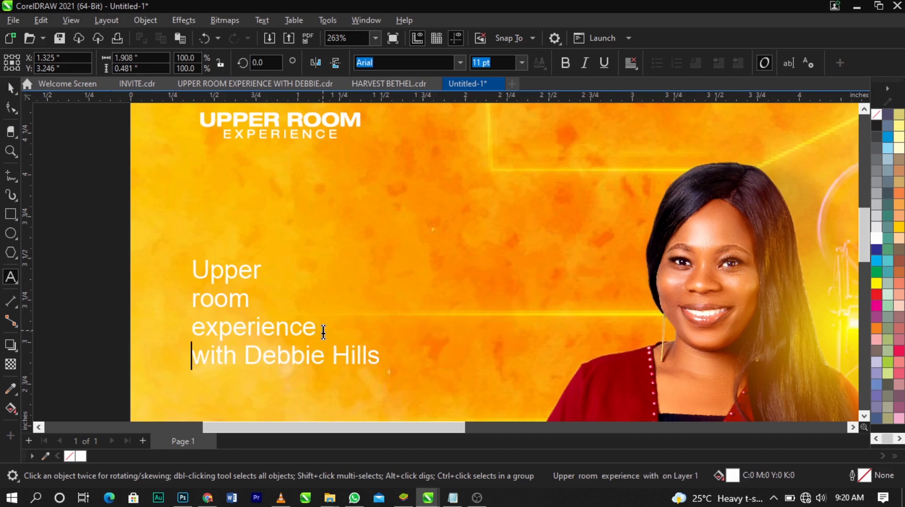
key("ctrl+space")
left_click_drag(320, 338, 197, 283)
Change the case of the title lines Upper, room and experience to UPPERCASE
double_click(337, 359)
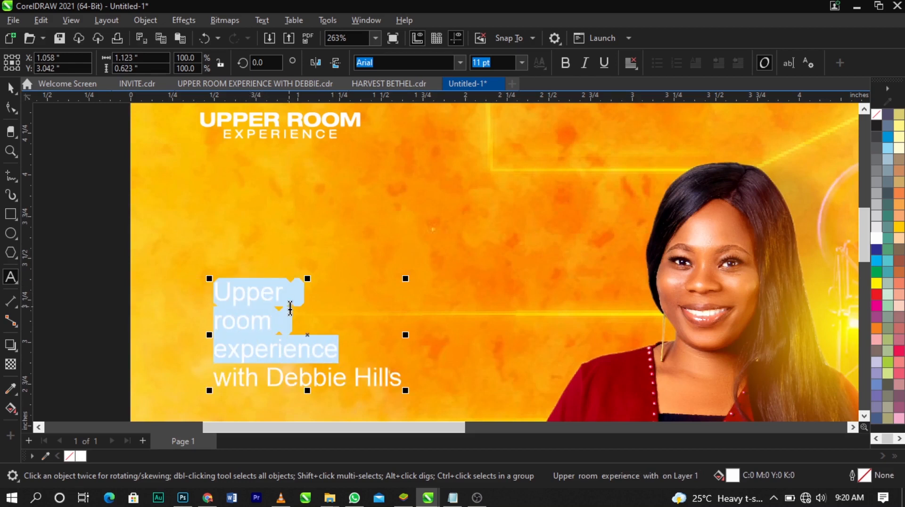
key("shift+F3")
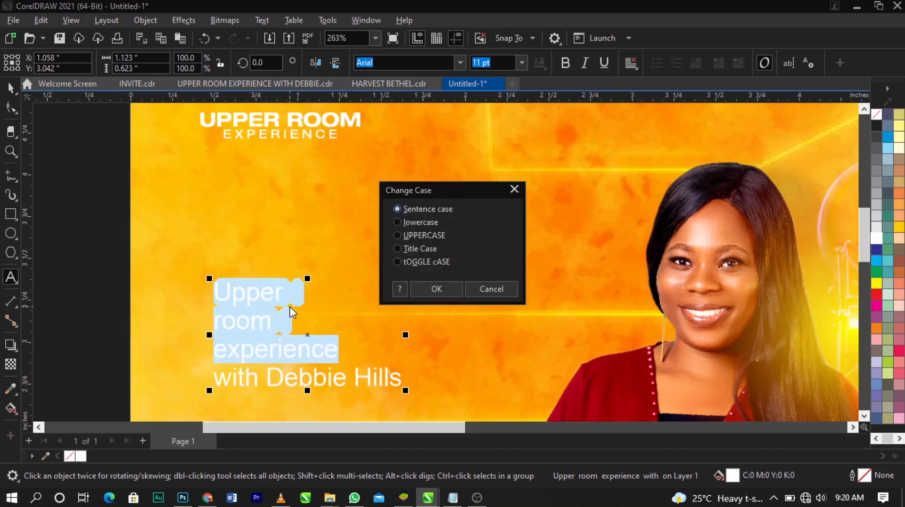
left_click(402, 238)
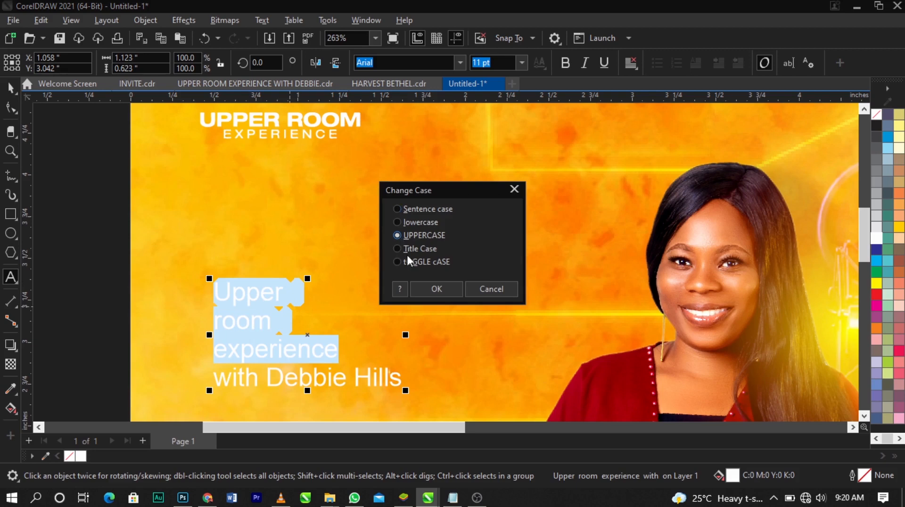
left_click(433, 298)
key("ctrl+space")
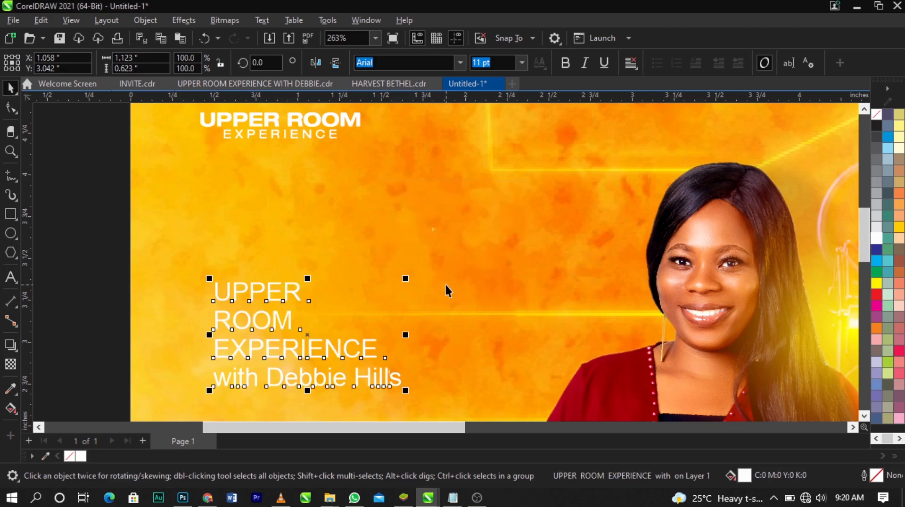
Move the title text slightly up and break it apart into separate line objects
left_click_drag(301, 302, 307, 280)
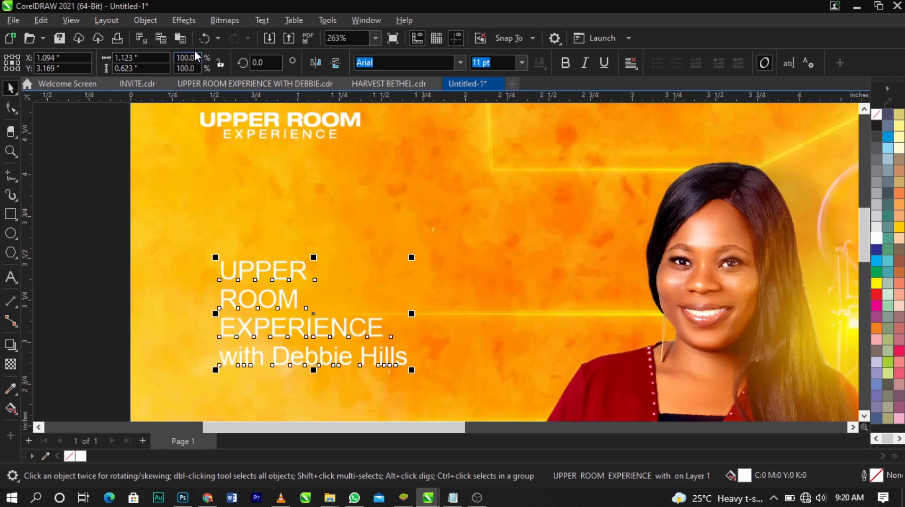
left_click(145, 20)
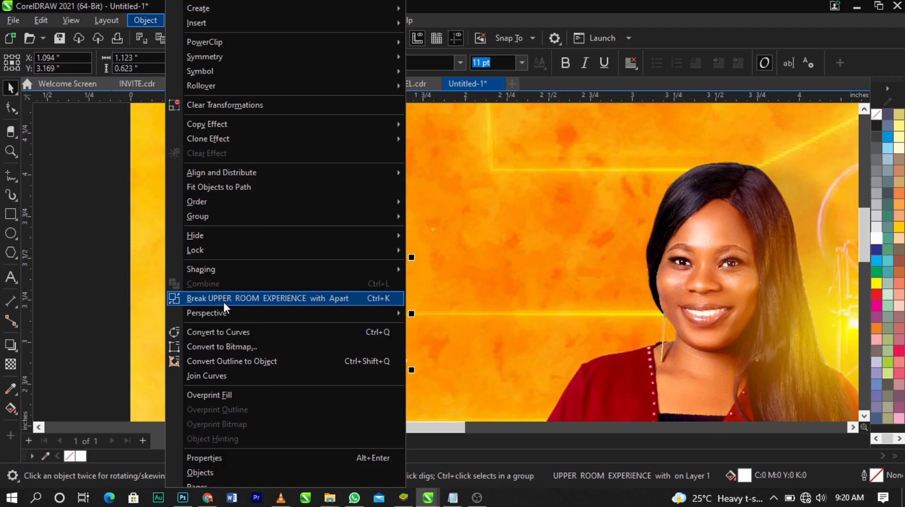
left_click(354, 298)
Try spreading the UPPER, ROOM and EXPERIENCE lines apart on the yellow background and undo the moves
left_click_drag(309, 272, 412, 193)
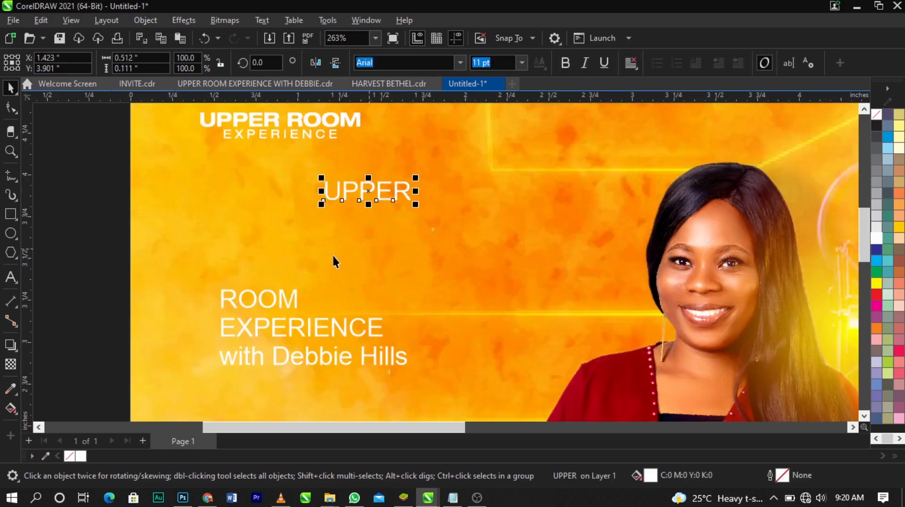
left_click_drag(298, 295, 466, 260)
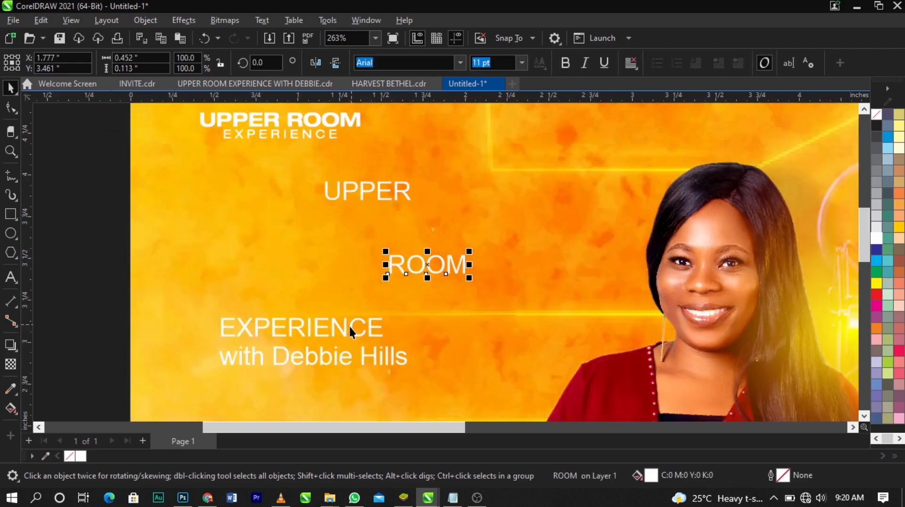
left_click_drag(351, 327, 308, 289)
key("ctrl+z")
key("ctrl+z")
key("ctrl+z")
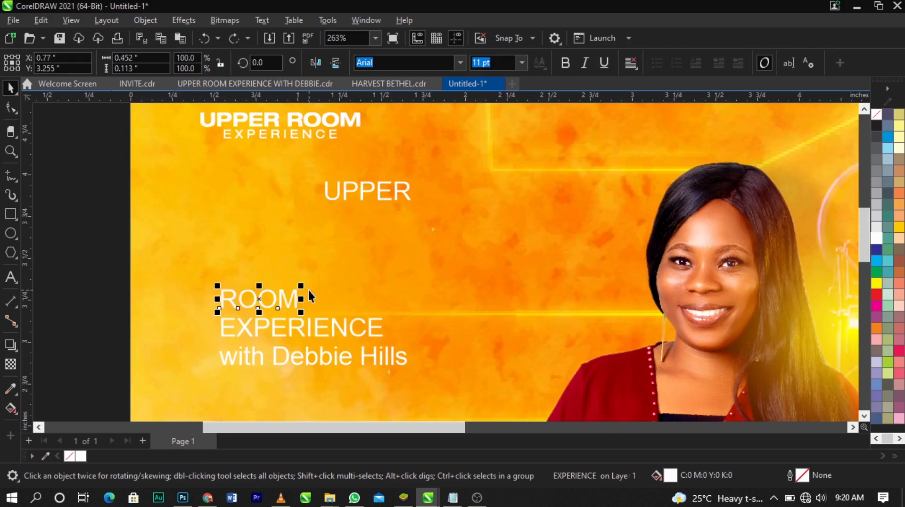
Undo the remaining move of the UPPER line and keep the four stacked title lines as separate objects
key("ctrl+z")
left_click(328, 273)
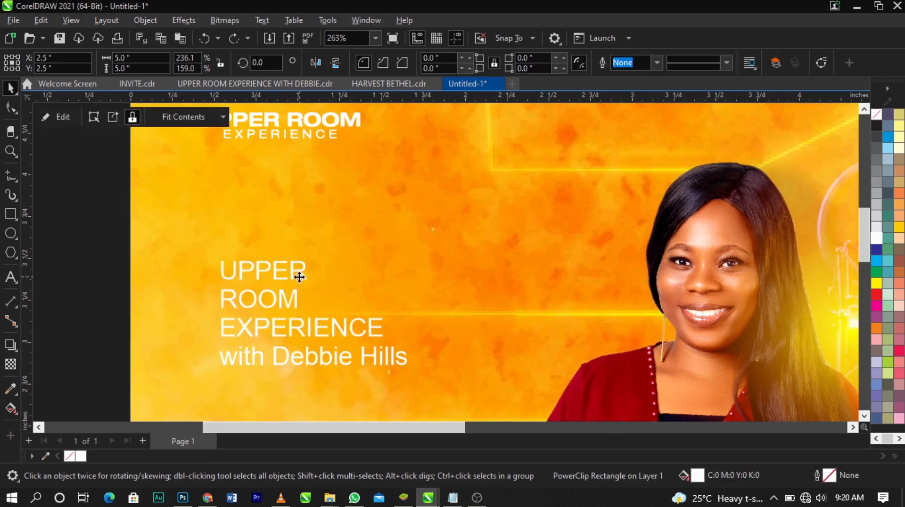
left_click(297, 274)
key("ctrl+shift+z")
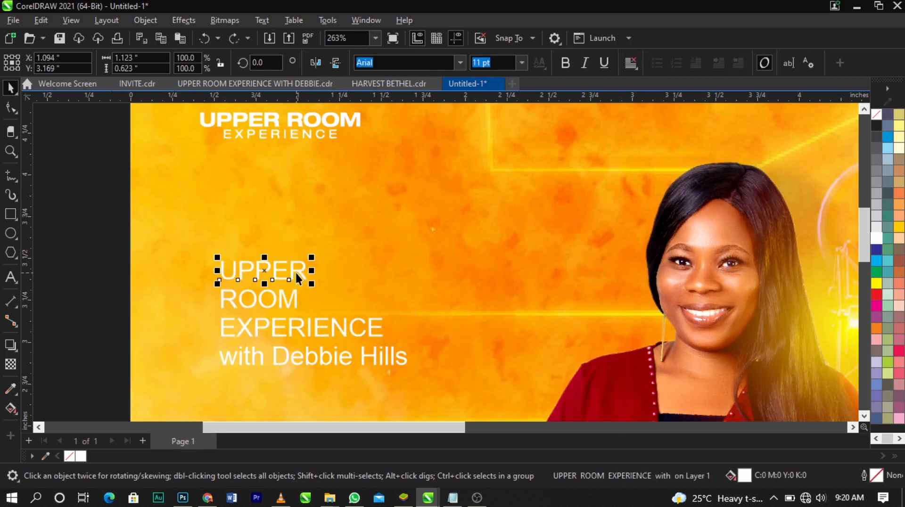
left_click(279, 231)
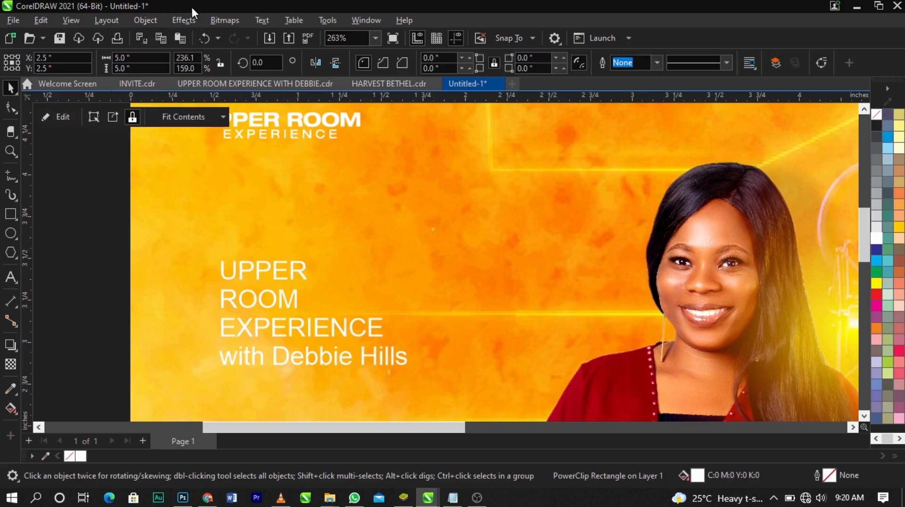
left_click(156, 19)
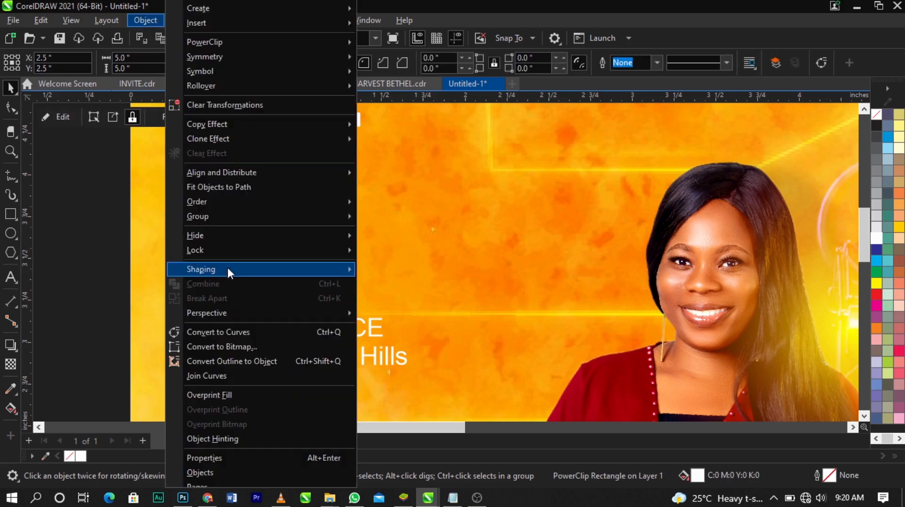
left_click(408, 334)
Move the lowest title line, starting with "with", down and to the right, away from the other three lines
scroll(345, 306, "down", 2)
key("z")
left_click_drag(150, 213, 583, 362)
key("space")
left_click(310, 319)
scroll(309, 310, "down", 1)
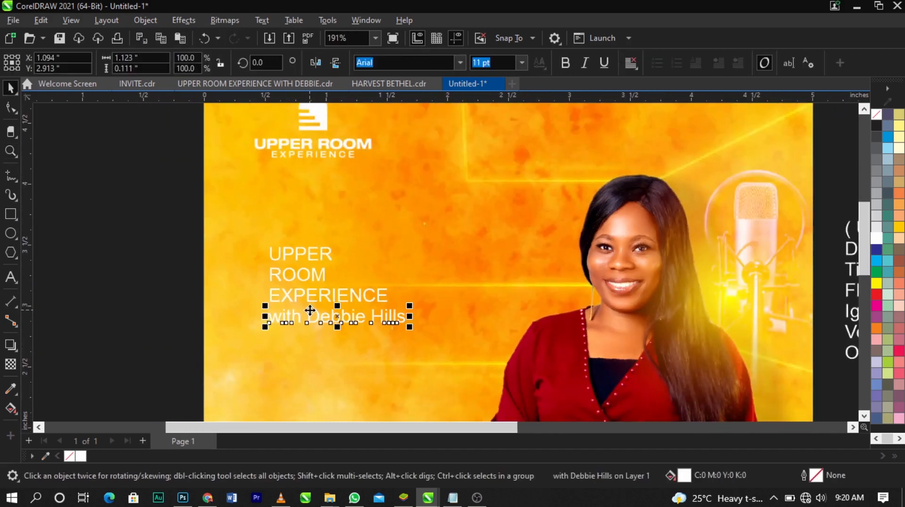
left_click_drag(310, 310, 468, 381)
Move the EXPERIENCE line straight down to leave open space beneath the ROOM line
key("z")
left_click_drag(173, 203, 459, 363)
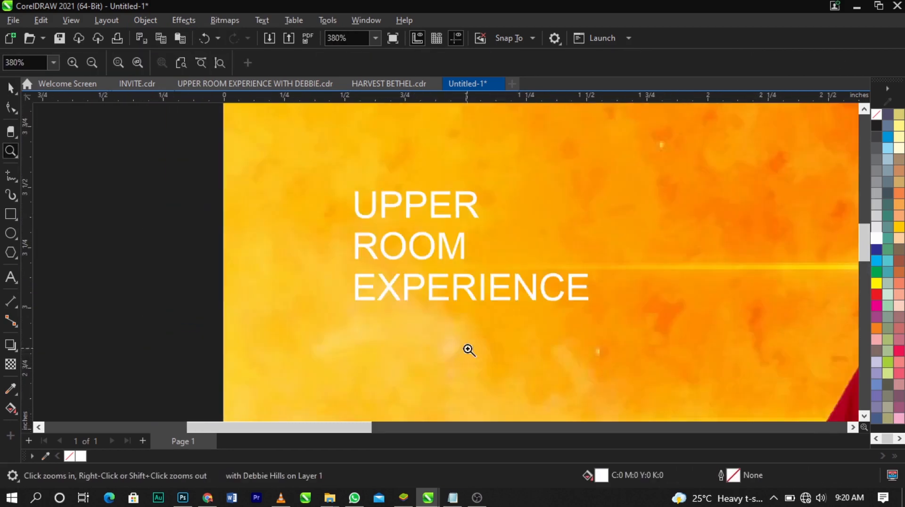
key("space")
left_click_drag(468, 298, 461, 411)
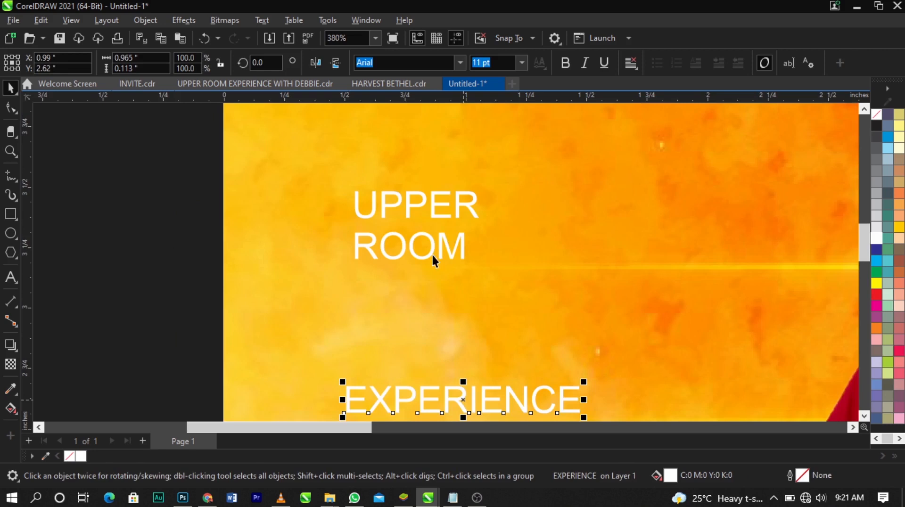
Set the font of the UPPER line to MASTERPLAN
left_click(448, 215)
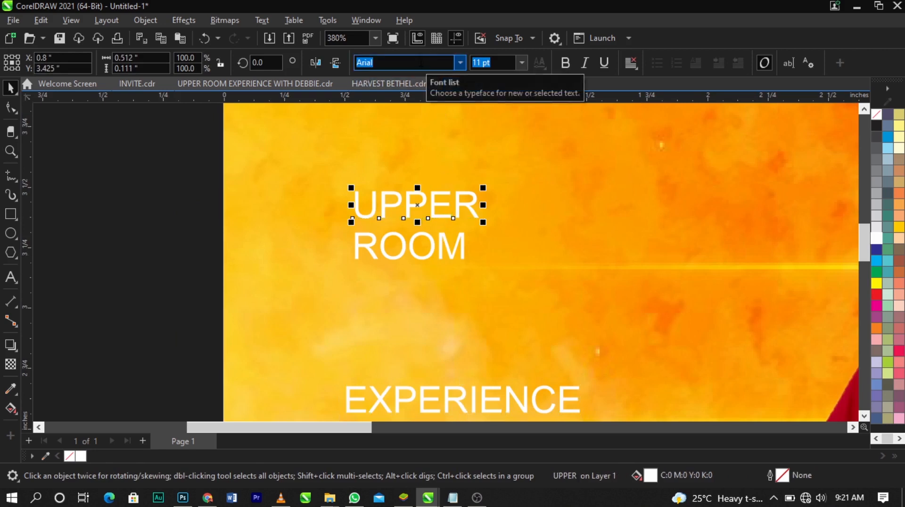
type("a")
key("BackSpace")
type("mk")
key("BackSpace")
key("BackSpace")
key("BackSpace")
type("MASTERPLAN")
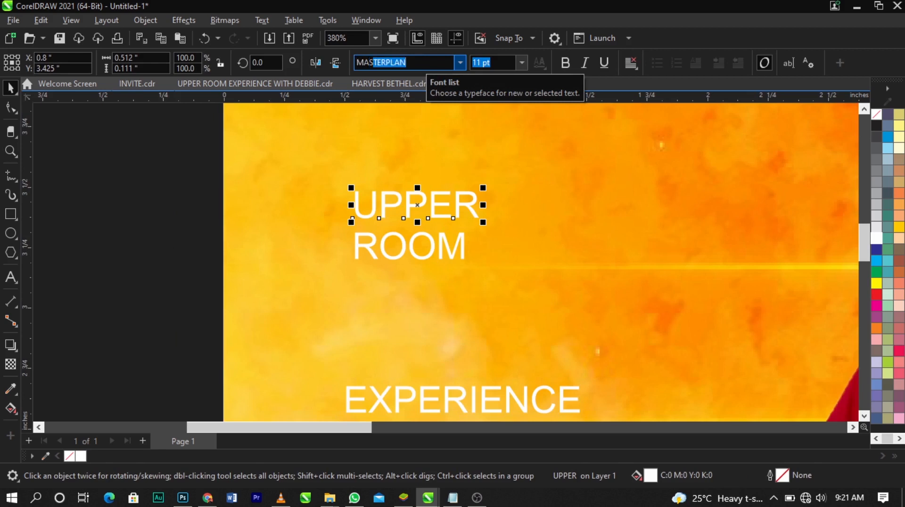
key("Return")
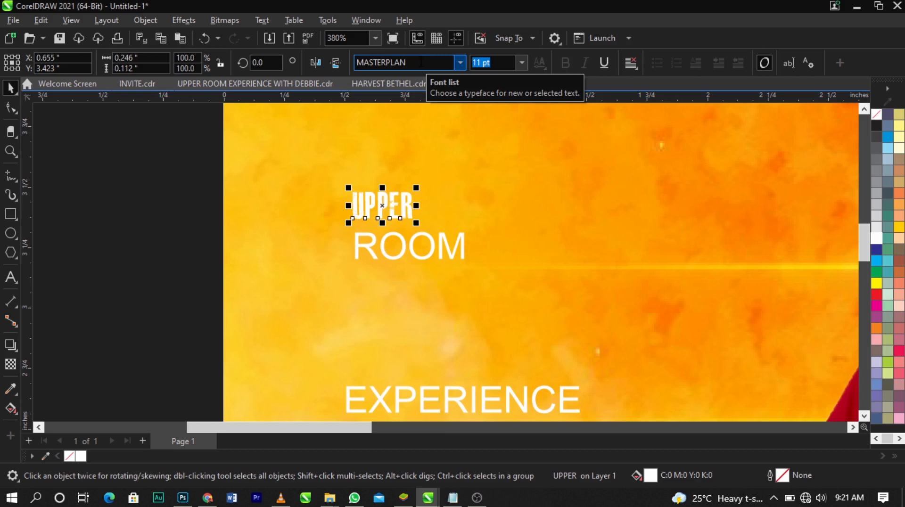
Apply the MASTERPLAN font to the ROOM line as well
left_click(431, 256)
type("M")
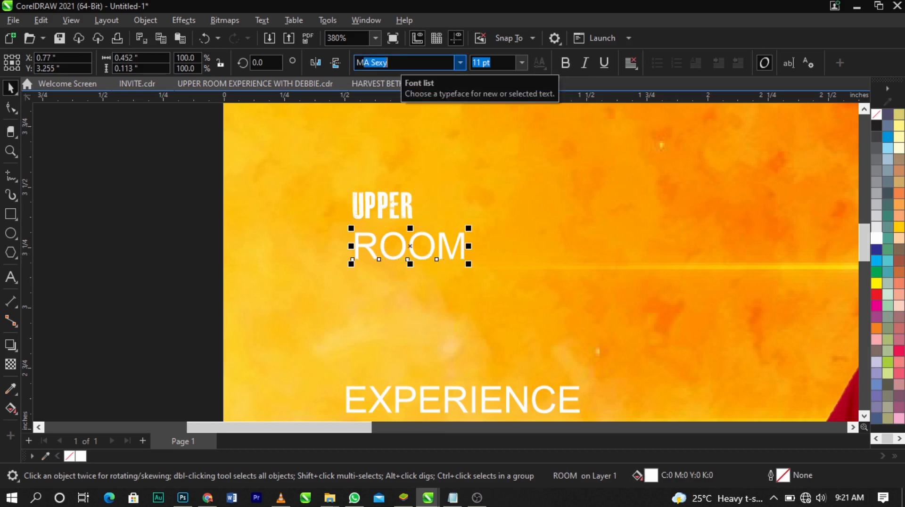
type("ASTERPLAN")
key("Return")
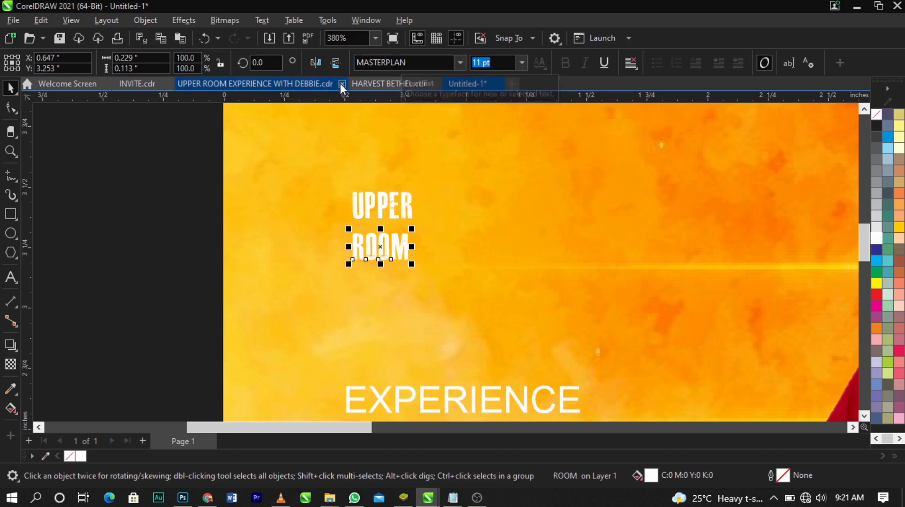
Convert the UPPER and ROOM text lines to curves
left_click(404, 213)
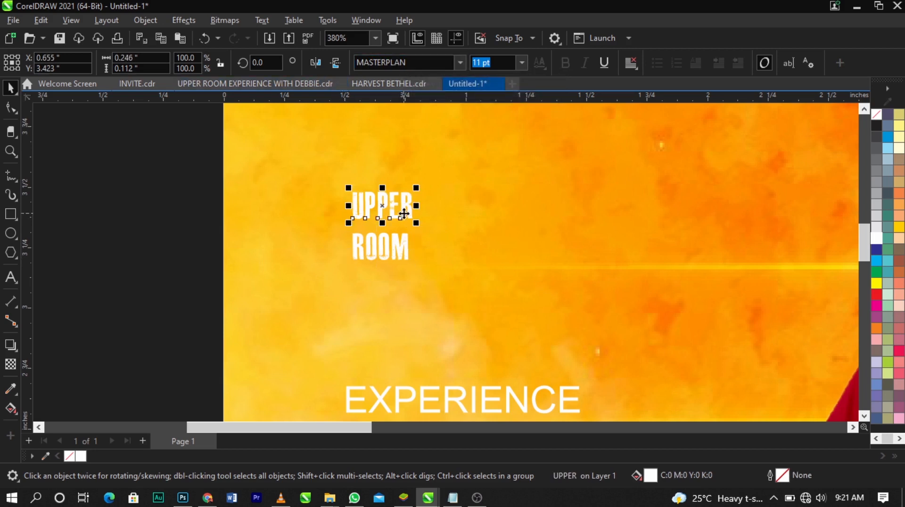
right_click(404, 214)
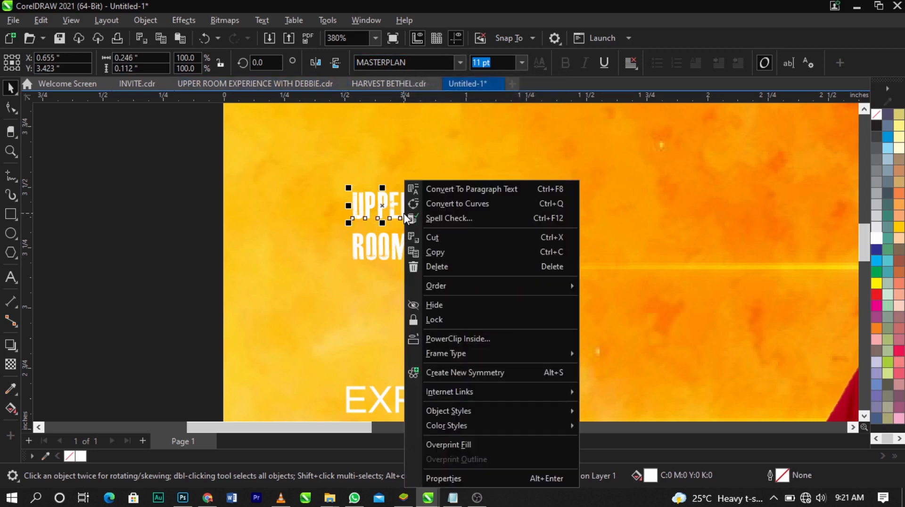
left_click(426, 203)
left_click(400, 242)
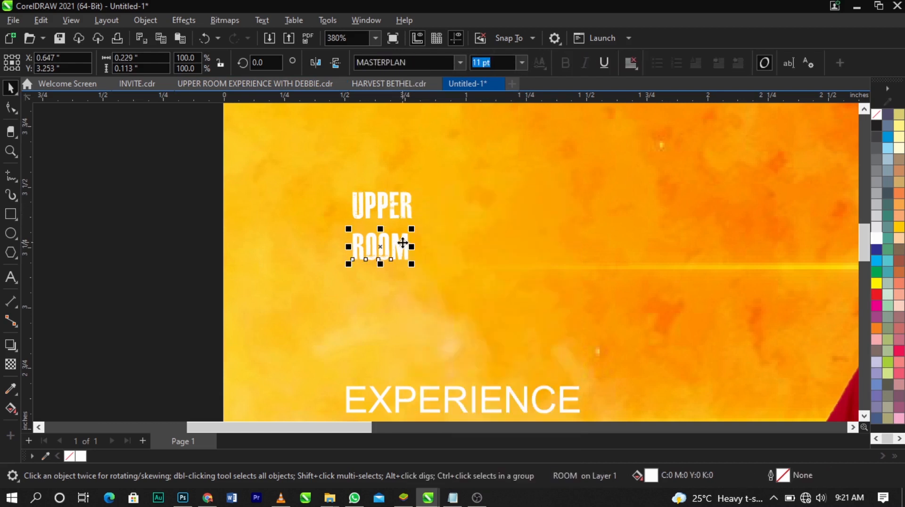
right_click(402, 243)
left_click(448, 204)
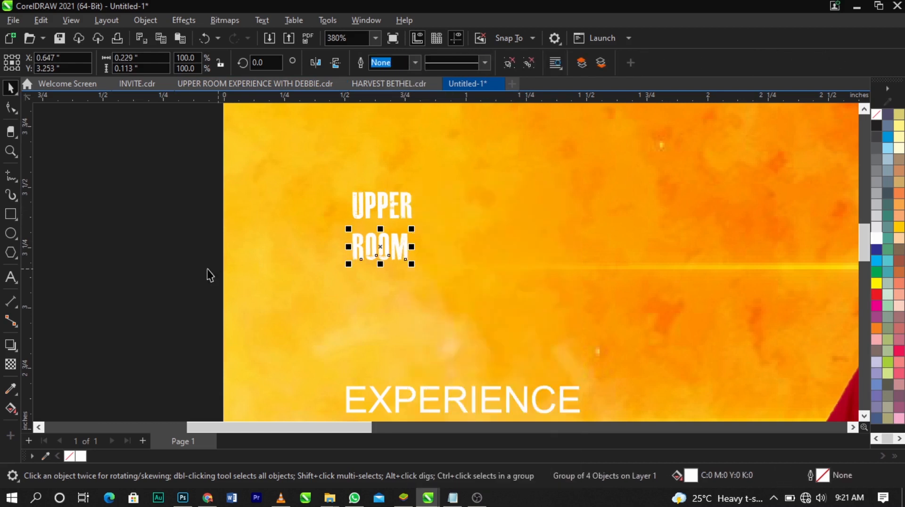
left_click(186, 275)
Try enlarging the converted ROOM and UPPER words separately, and undo both resizes
left_click(356, 245)
left_click_drag(414, 261, 586, 350)
left_click(406, 200)
left_click_drag(415, 189, 547, 128)
key("ctrl+z")
key("ctrl+z")
left_click(372, 230)
left_click(381, 245)
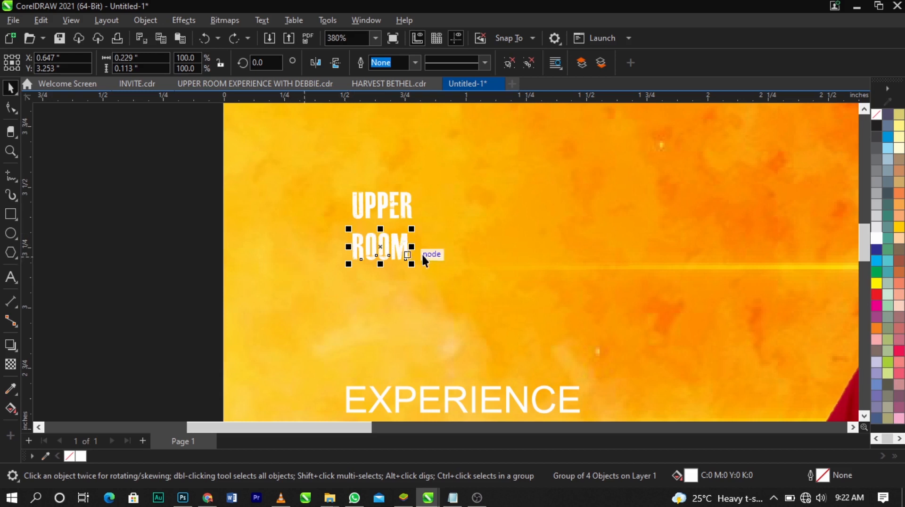
Enlarge the UPPER word to about 1.67 by 0.76 inches and place it below the logo
left_click(389, 209)
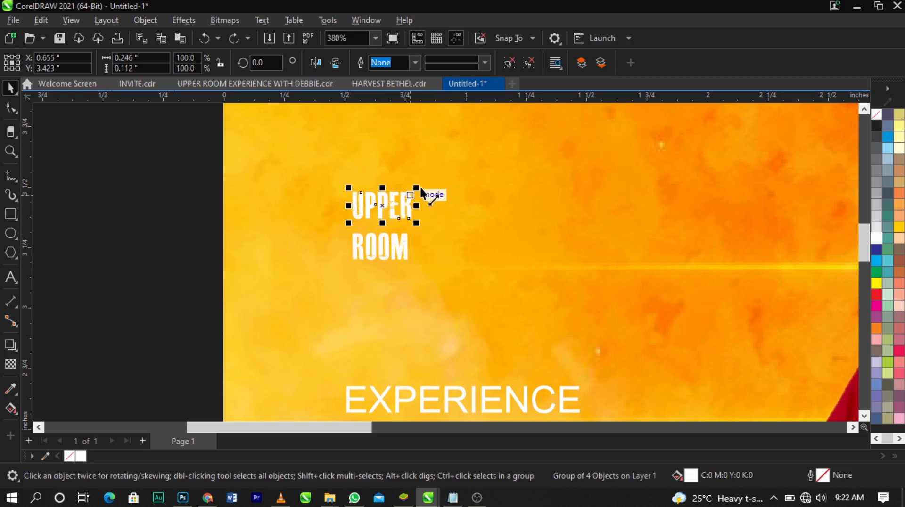
scroll(339, 241, "down", 5)
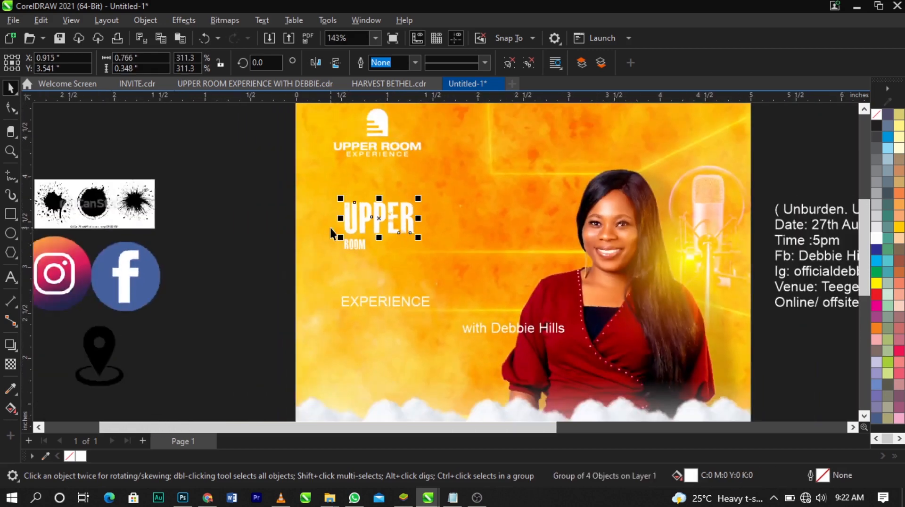
key("z")
left_click_drag(290, 170, 560, 351)
key("space")
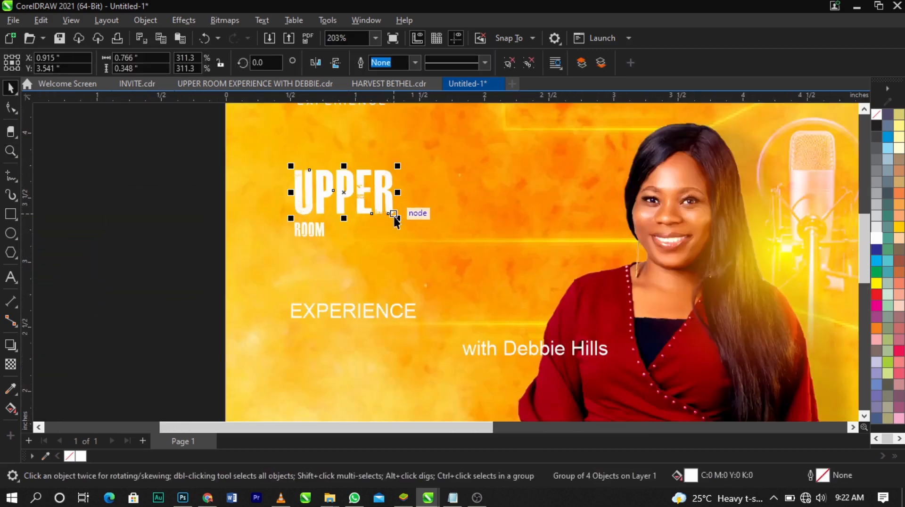
left_click_drag(394, 214, 532, 271)
left_click_drag(491, 233, 479, 199)
left_click_drag(509, 240, 487, 224)
scroll(497, 215, "down", 1)
scroll(496, 211, "up", 1)
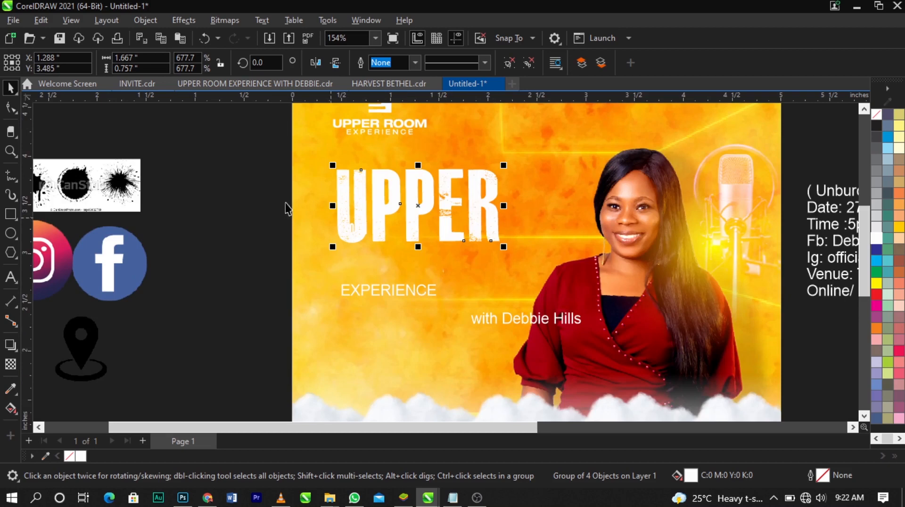
Enlarge the ROOM word to about 1.43 by 0.71 inches
left_click_drag(285, 203, 373, 244)
left_click(396, 242)
left_click_drag(443, 282, 445, 281)
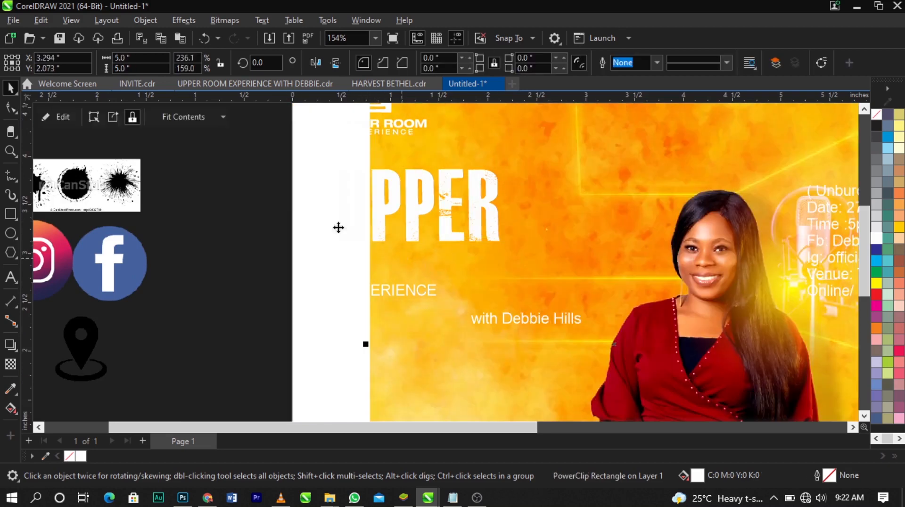
key("ctrl+z")
left_click_drag(270, 202, 433, 278)
left_click_drag(370, 242, 449, 292)
Move the EXPERIENCE text down, clear of the enlarged ROOM word
left_click(360, 294)
left_click_drag(282, 265, 492, 318)
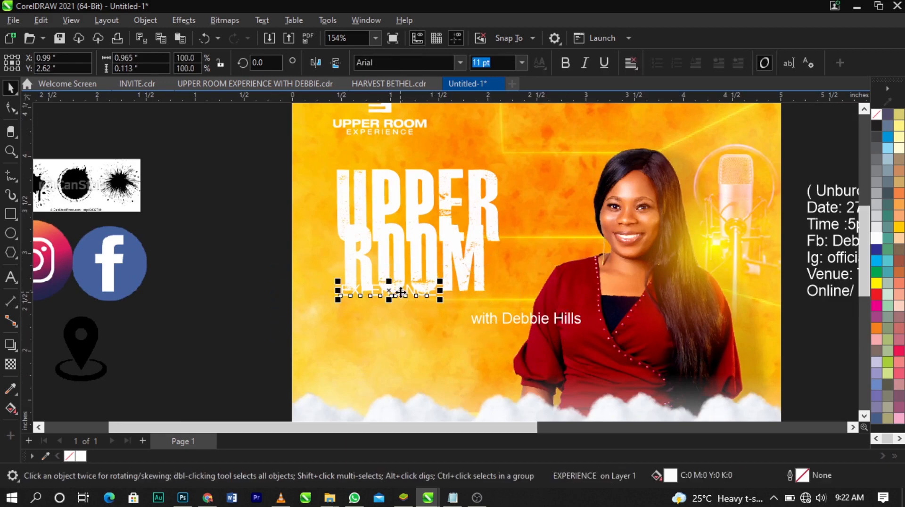
left_click_drag(401, 294, 414, 373)
key("ctrl+z")
left_click_drag(298, 281, 462, 318)
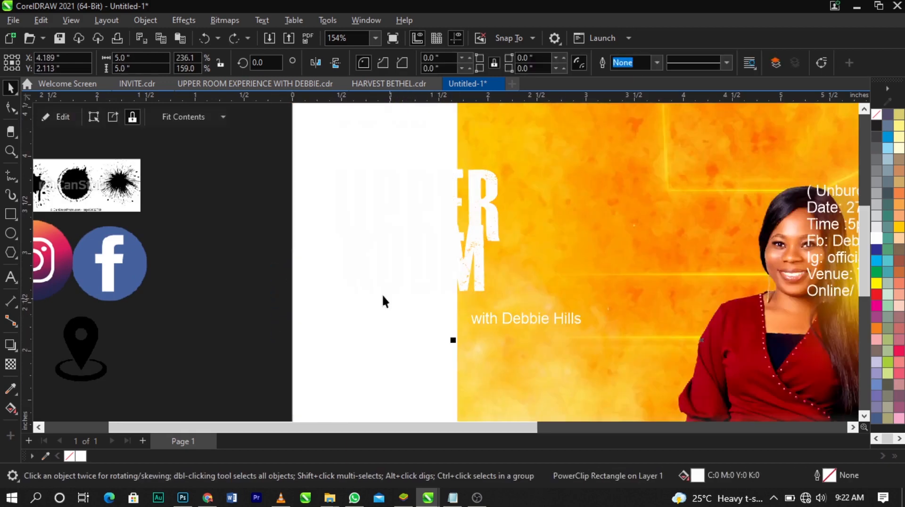
key("ctrl+z")
left_click_drag(233, 260, 464, 316)
left_click_drag(393, 294, 411, 377)
Move ROOM directly below UPPER and scale it down to about 1.15 by 0.57 inches
key("z")
left_click_drag(270, 158, 673, 391)
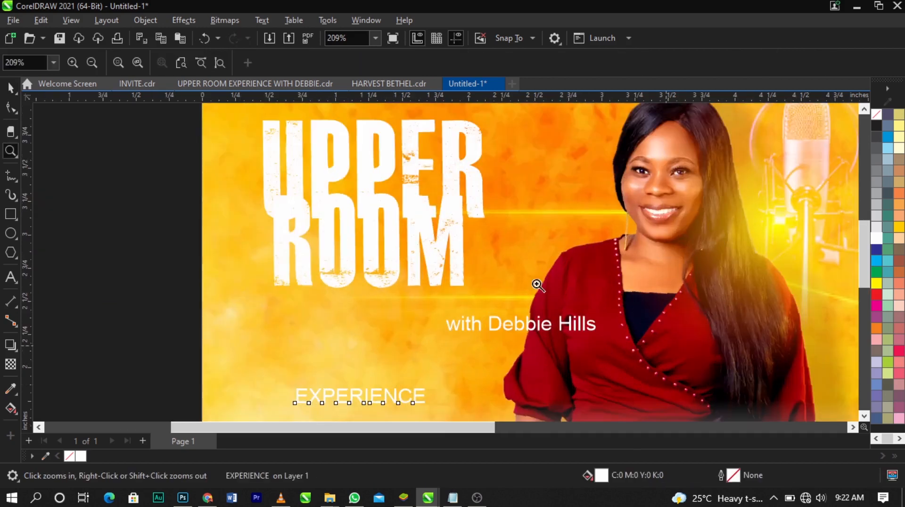
key("space")
left_click(456, 231)
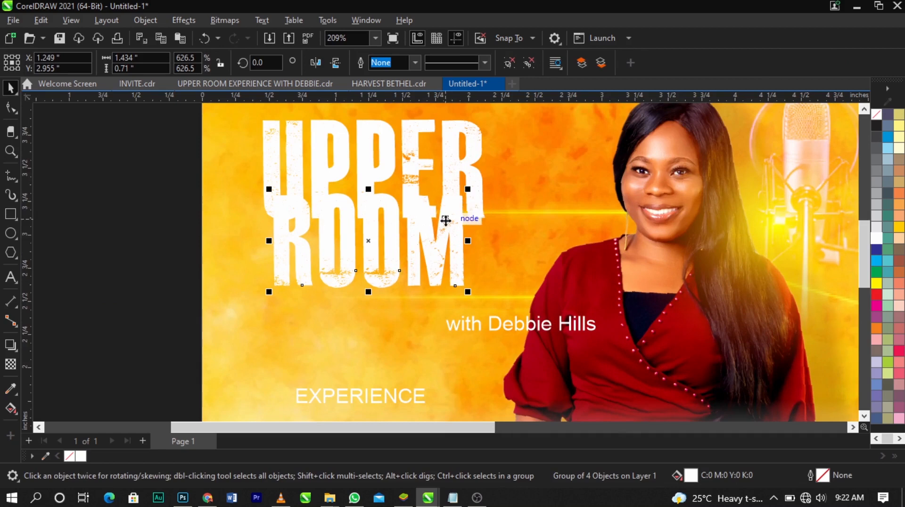
left_click_drag(445, 218, 441, 257)
left_click_drag(460, 325, 421, 301)
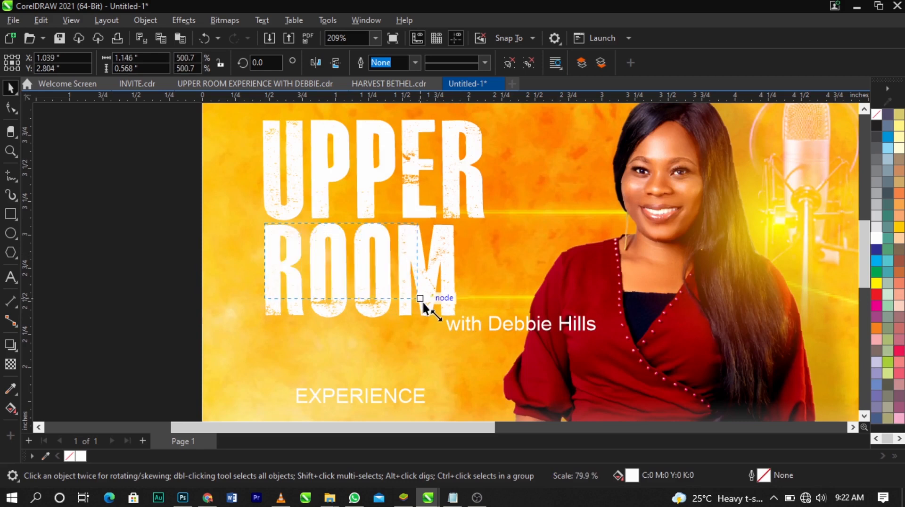
Align the left edges of the ROOM and UPPER words
left_click(403, 210, "shift")
left_click(442, 297)
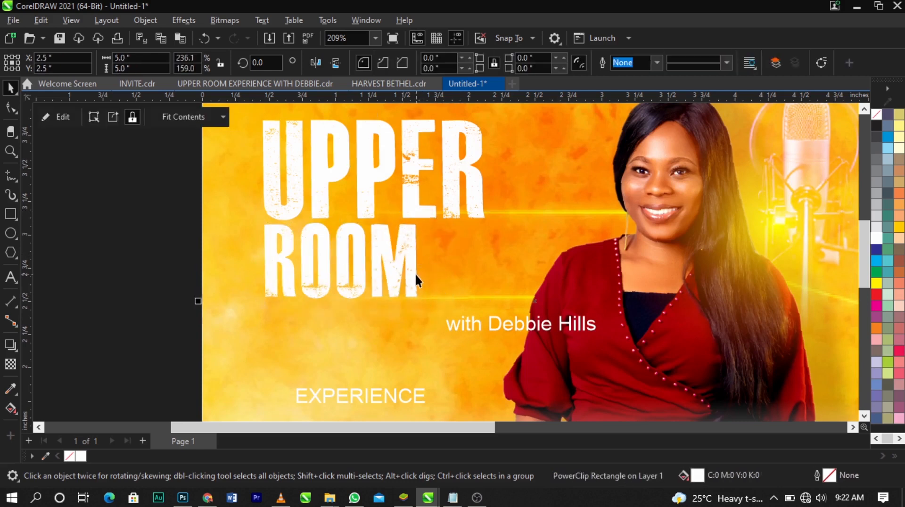
left_click(415, 259)
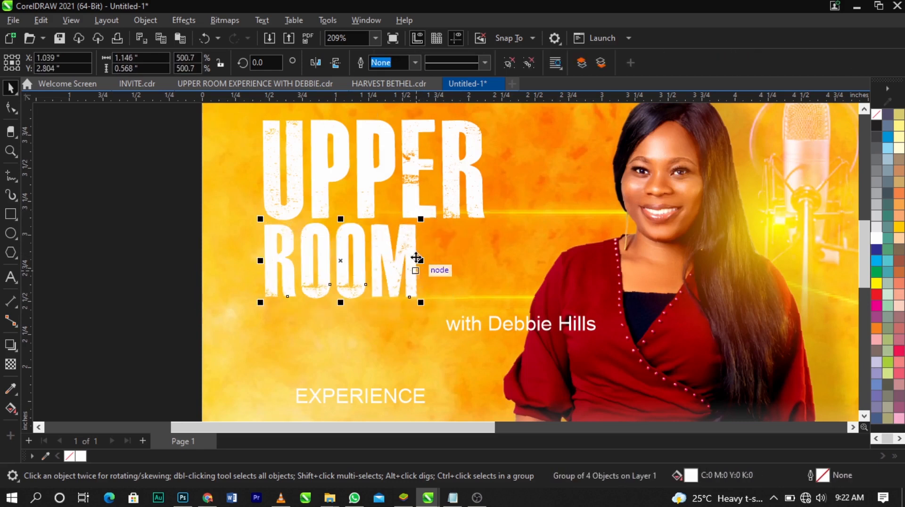
left_click(409, 202, "shift")
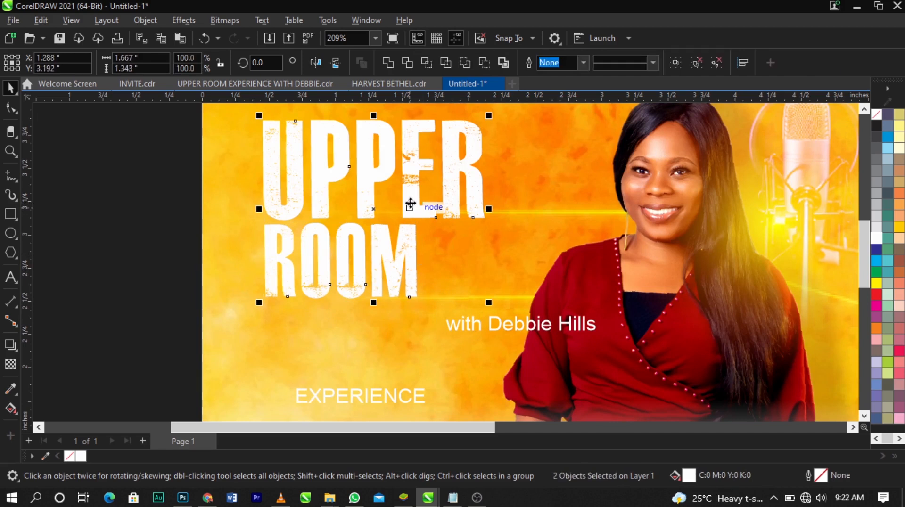
key("l")
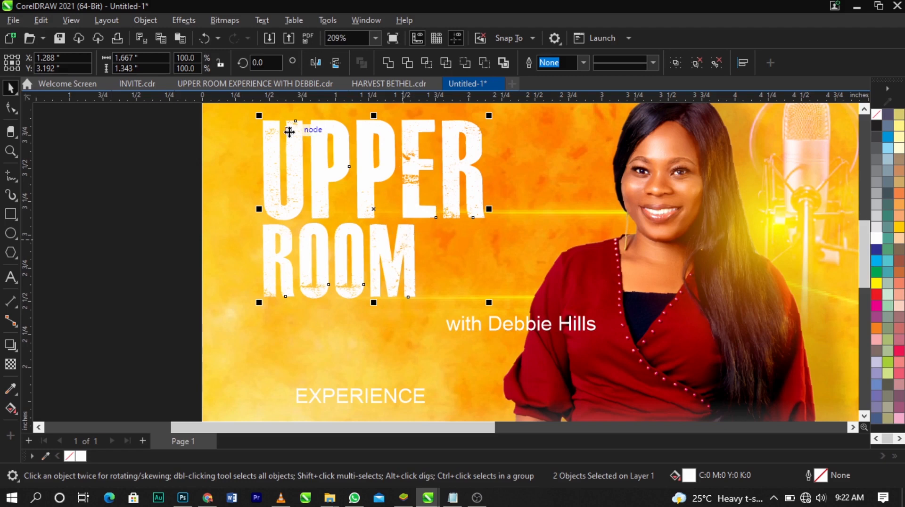
Align the UPPER and ROOM words to the left edge of the Upper Room Experience logo
scroll(292, 304, "down", 3)
scroll(289, 227, "up", 2)
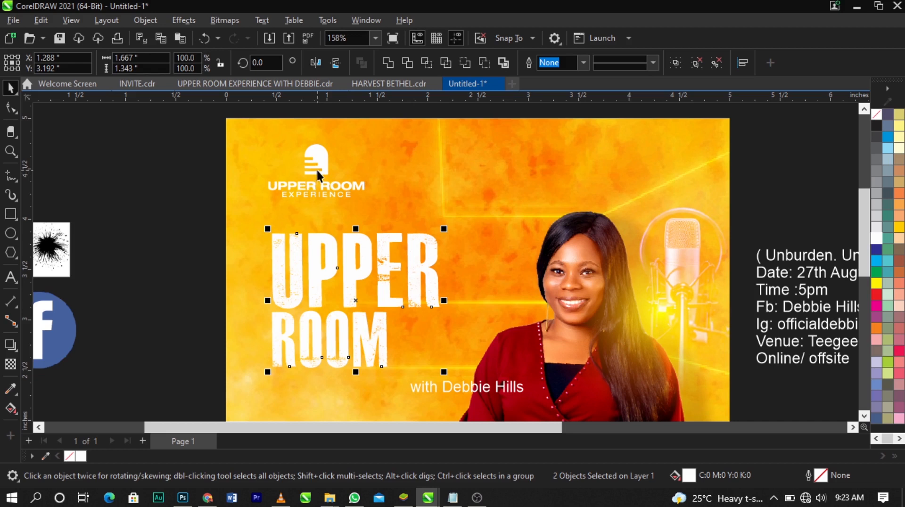
left_click(316, 170, "shift")
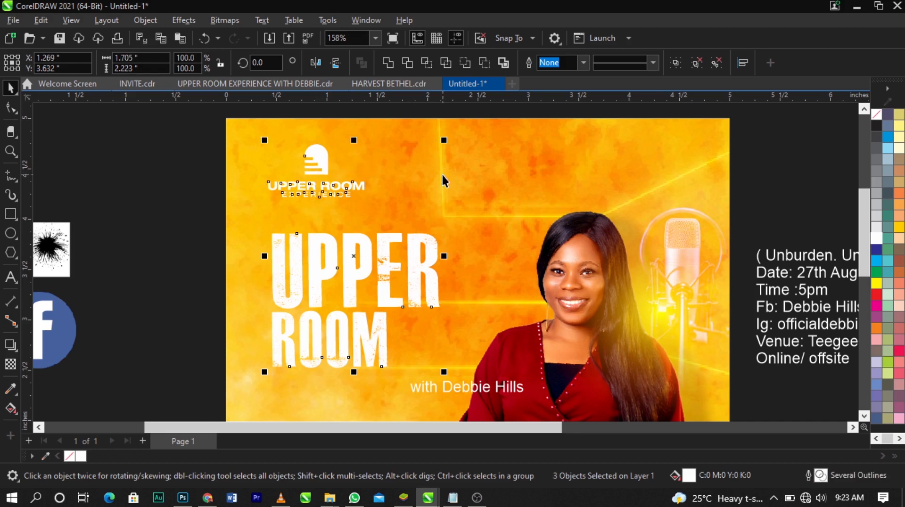
key("l")
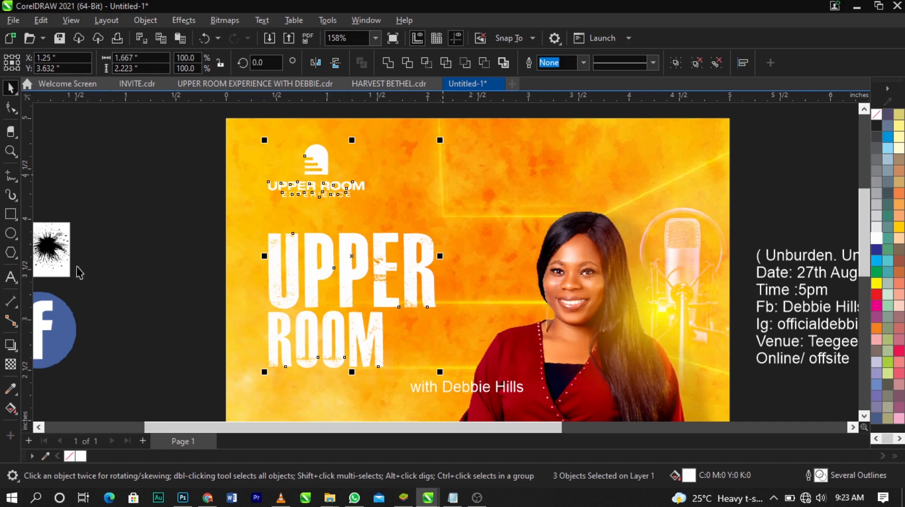
Check the left alignment of the logo and title words with a temporary vertical guideline at about 0.426 inches
left_click_drag(31, 275, 269, 319)
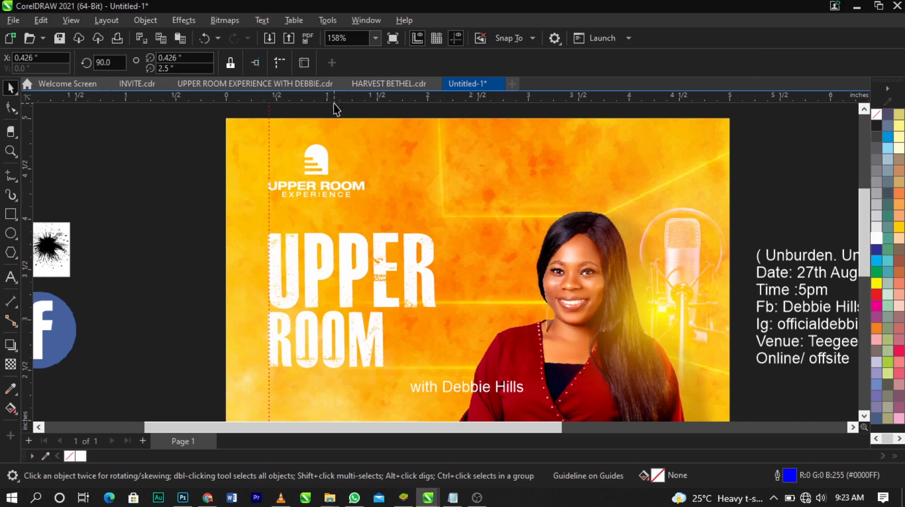
left_click_drag(335, 100, 276, 255)
left_click_drag(28, 285, 437, 305)
left_click(760, 199)
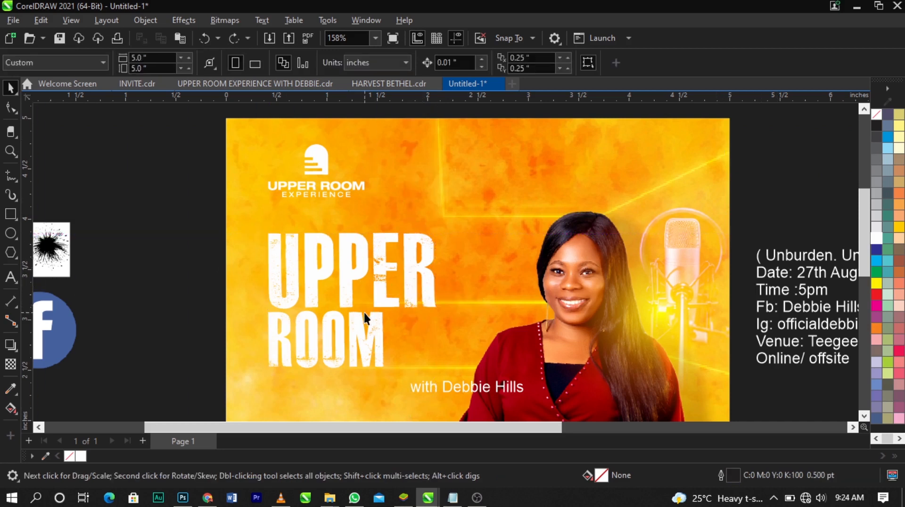
Add a Perspective Top Right drop shadow to UPPER and straighten it upward behind the letters, at angle 90 and stretch 100
scroll(365, 313, "up", 1)
scroll(345, 283, "down", 2)
scroll(343, 302, "up", 2)
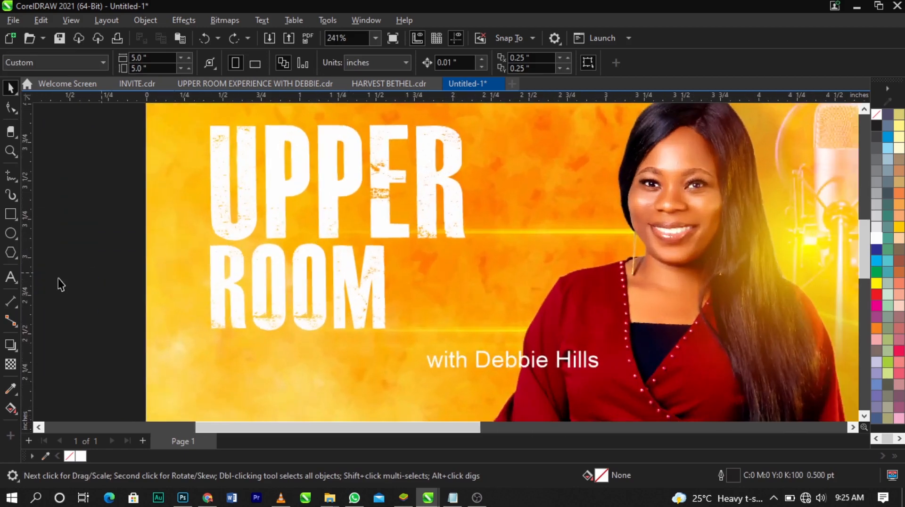
left_click(8, 348)
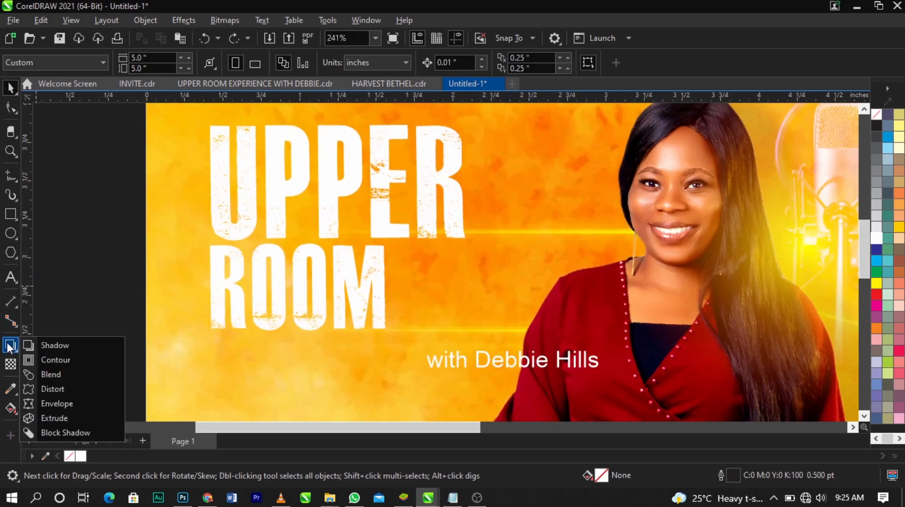
left_click(38, 343)
left_click(213, 189)
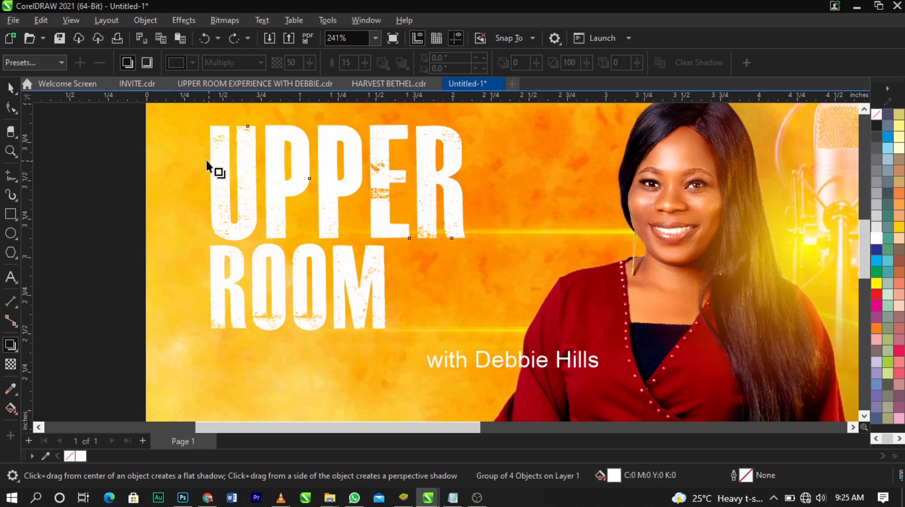
left_click(36, 63)
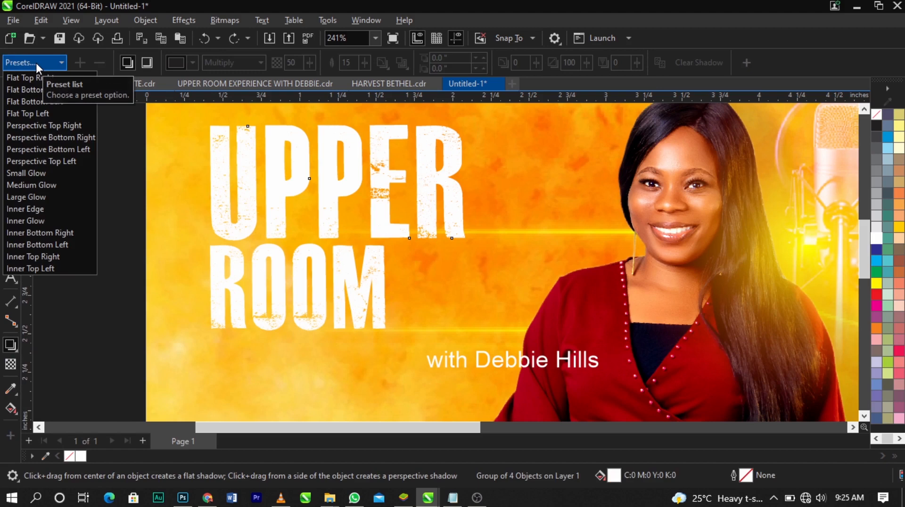
left_click(46, 126)
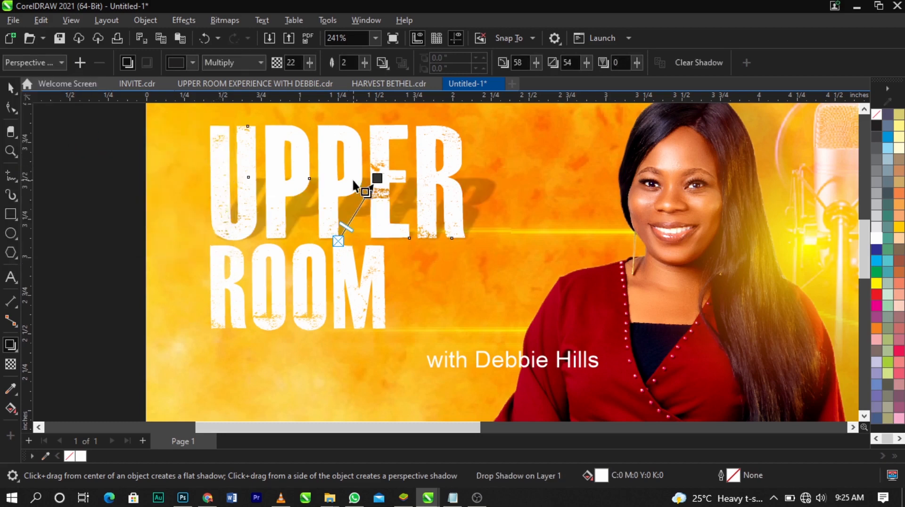
left_click_drag(373, 176, 338, 126)
scroll(338, 126, "up", 1)
scroll(337, 127, "down", 2)
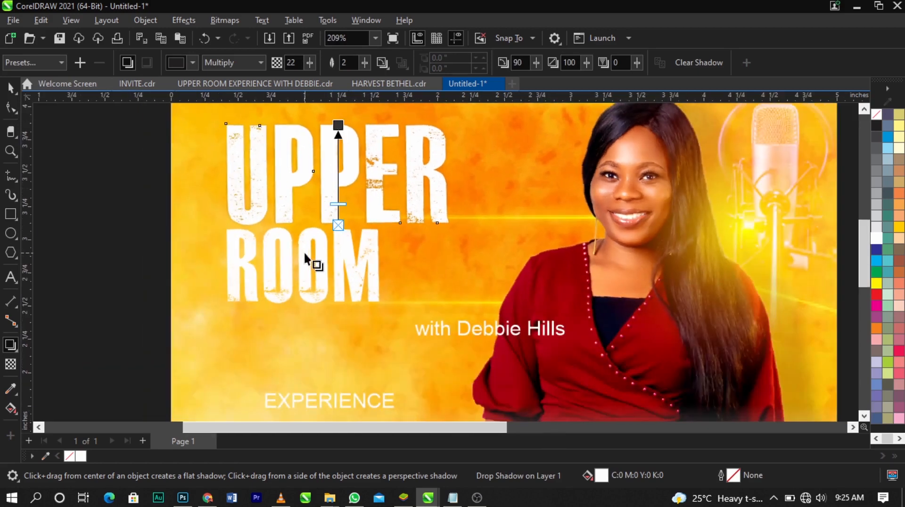
Give ROOM a Perspective Top Right drop shadow and straighten it upward to angle 90 and stretch 98
left_click(264, 258)
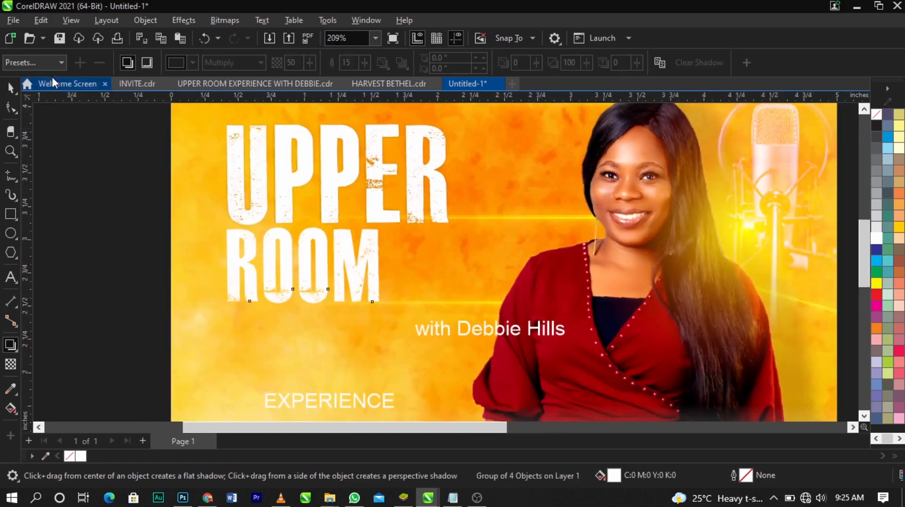
left_click(47, 63)
left_click(29, 125)
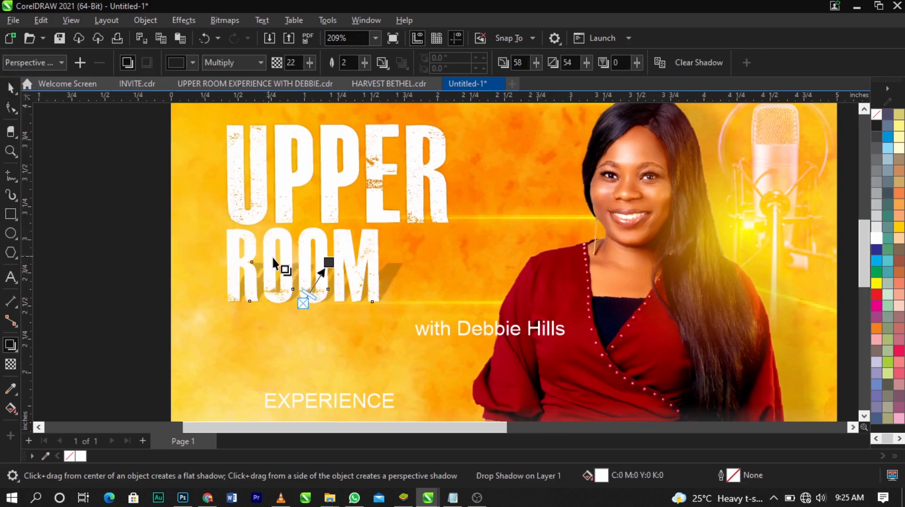
left_click_drag(307, 233, 303, 227)
scroll(306, 232, "up", 3)
scroll(303, 227, "down", 3)
key("space")
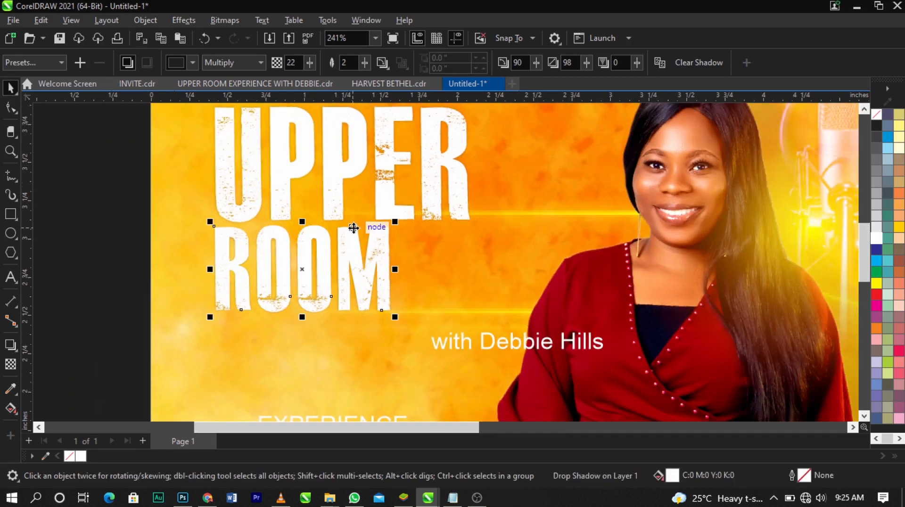
Try nudging the shadowed UPPER word slightly to the left, and undo the nudge
scroll(353, 226, "down", 1)
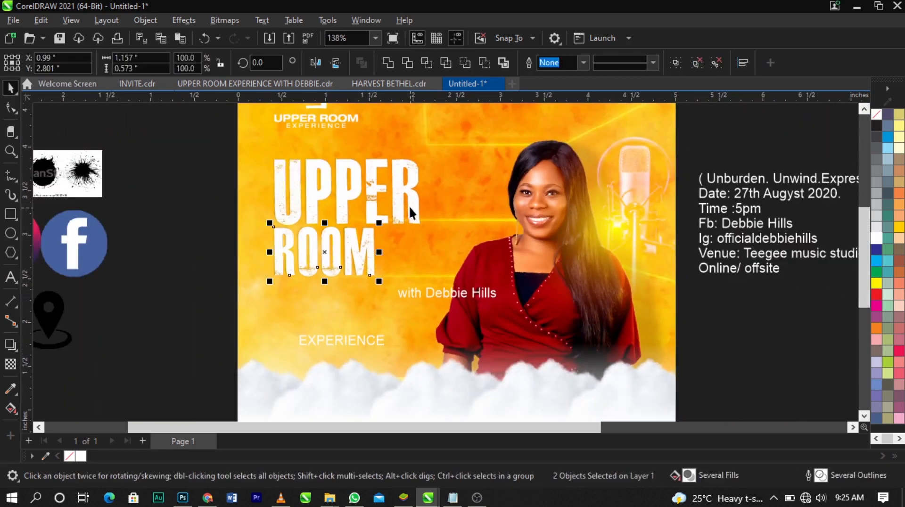
left_click(410, 206)
left_click(422, 205)
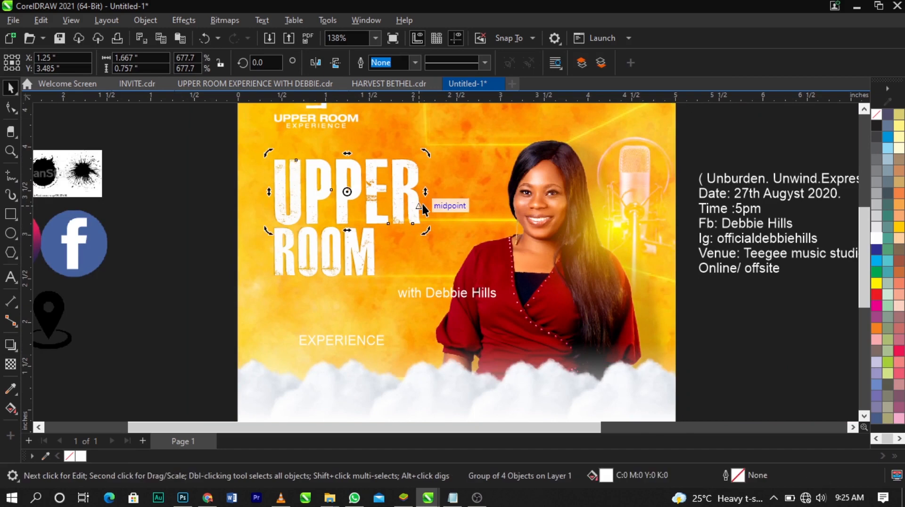
key("Escape")
scroll(290, 210, "up", 2)
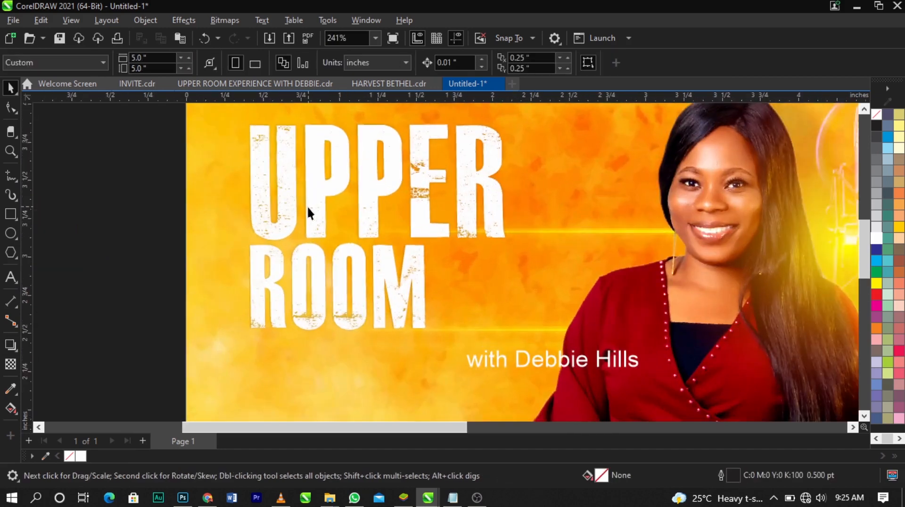
left_click(342, 213)
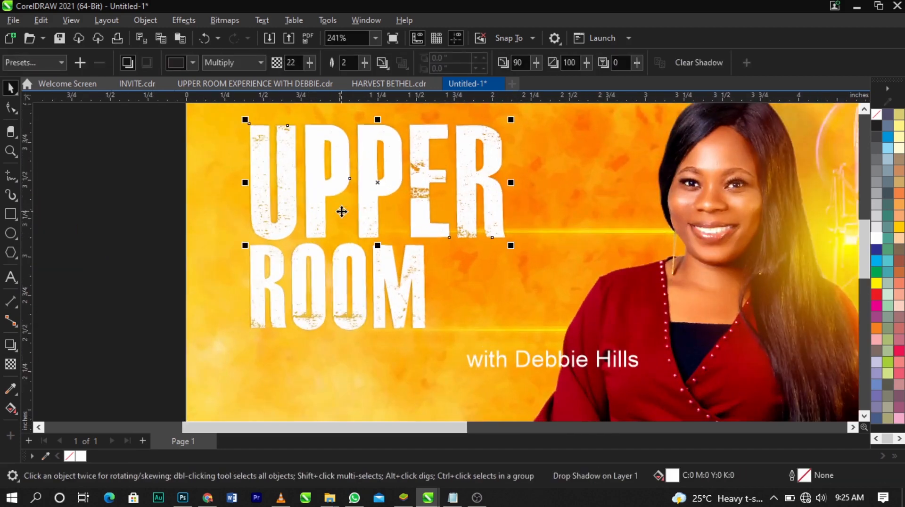
key("Left")
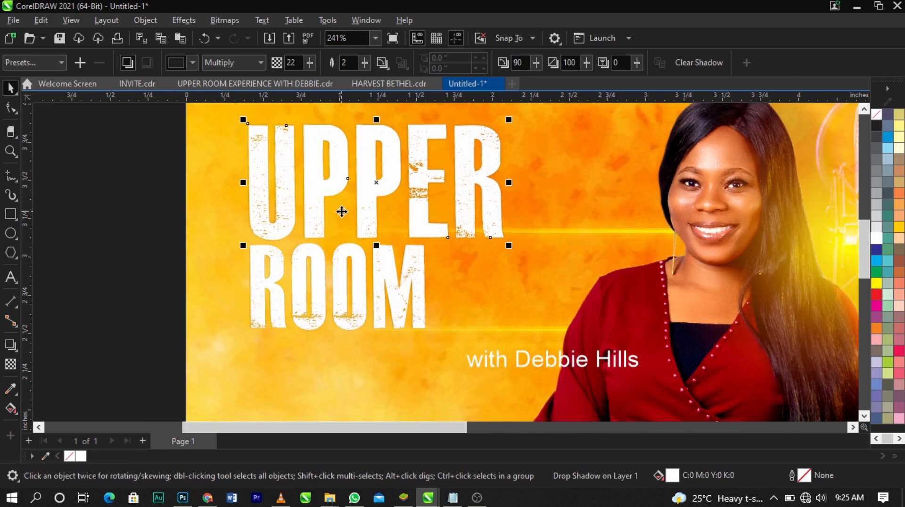
key("ctrl+z")
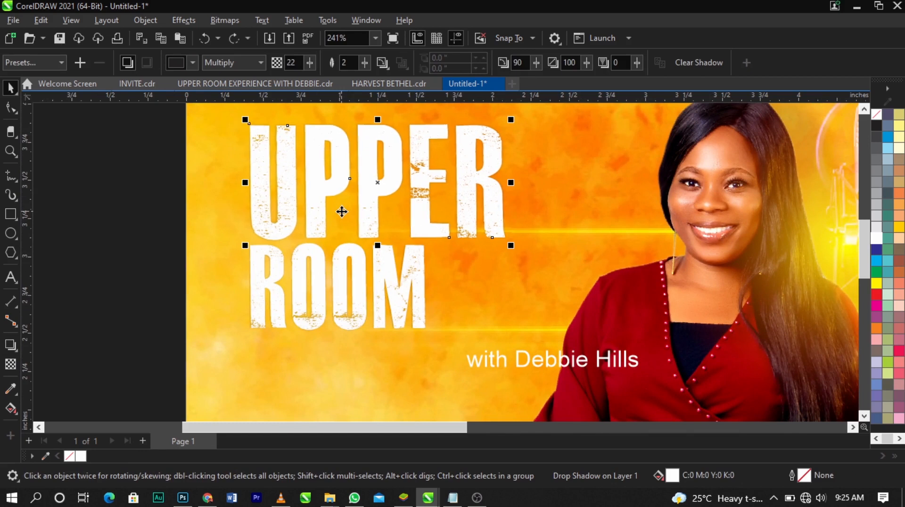
left_click(499, 175)
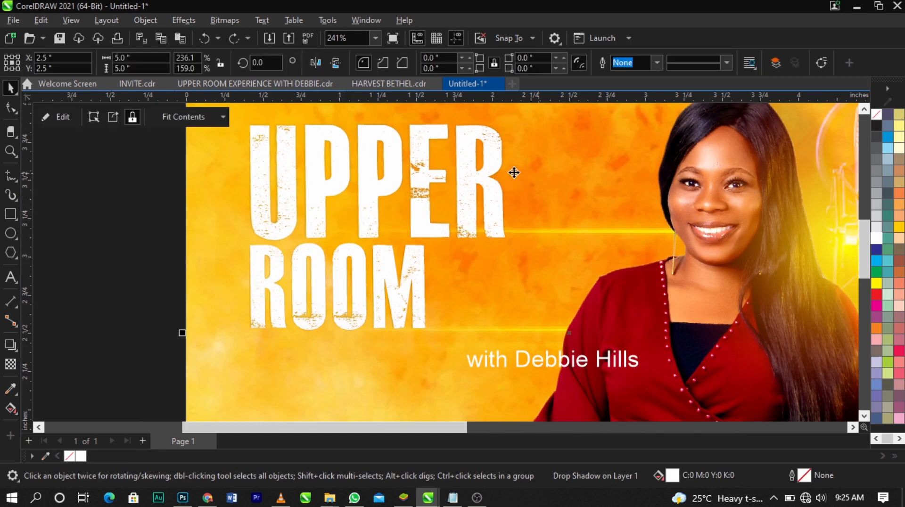
Separate UPPER's drop shadow from the word and nudge the shadow 0.03 inch left and 0.01 inch down
left_click(502, 174)
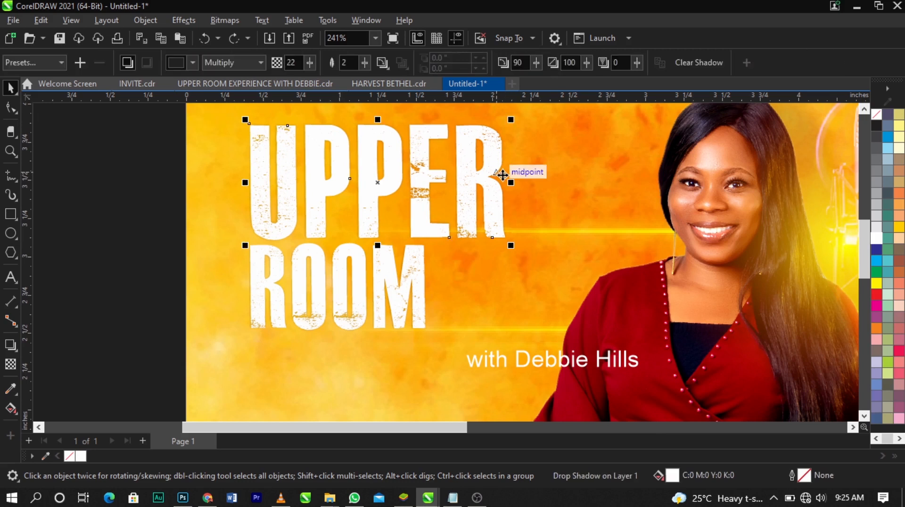
left_click(503, 175, "shift")
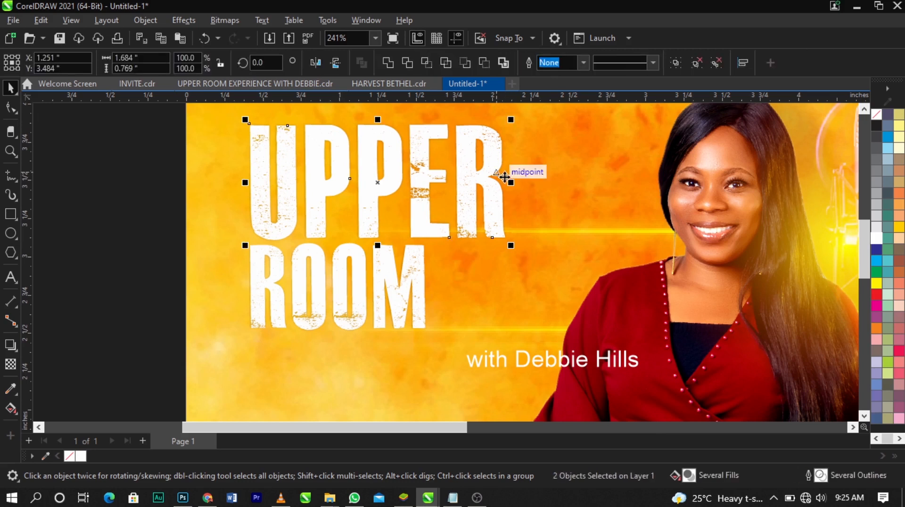
left_click(481, 161)
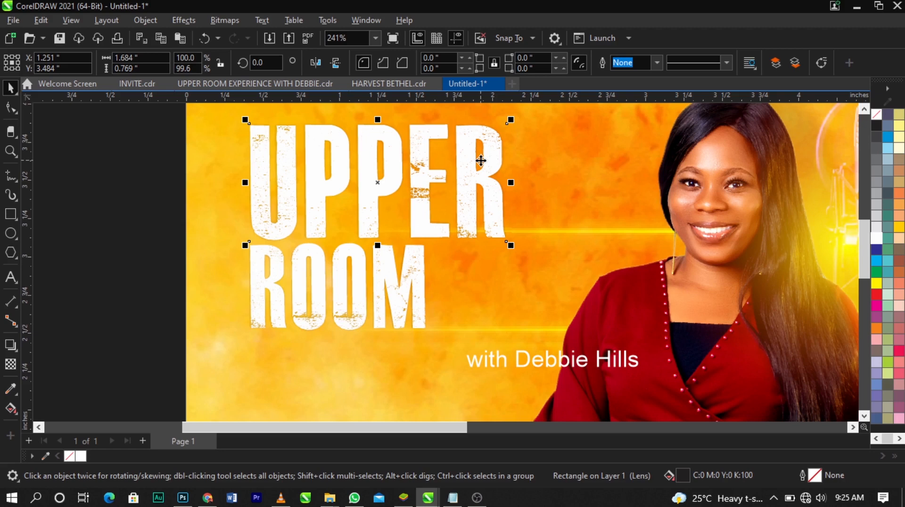
key("Left")
key("Left")
key("Left")
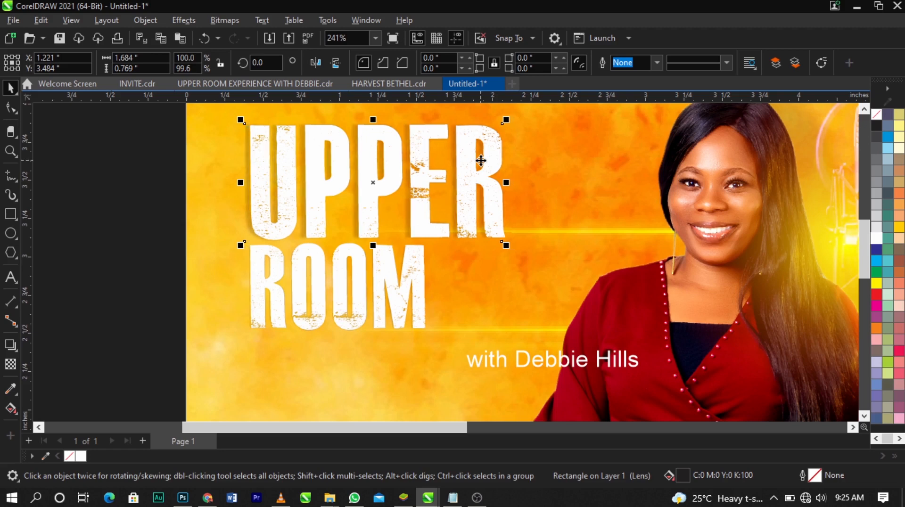
key("Down")
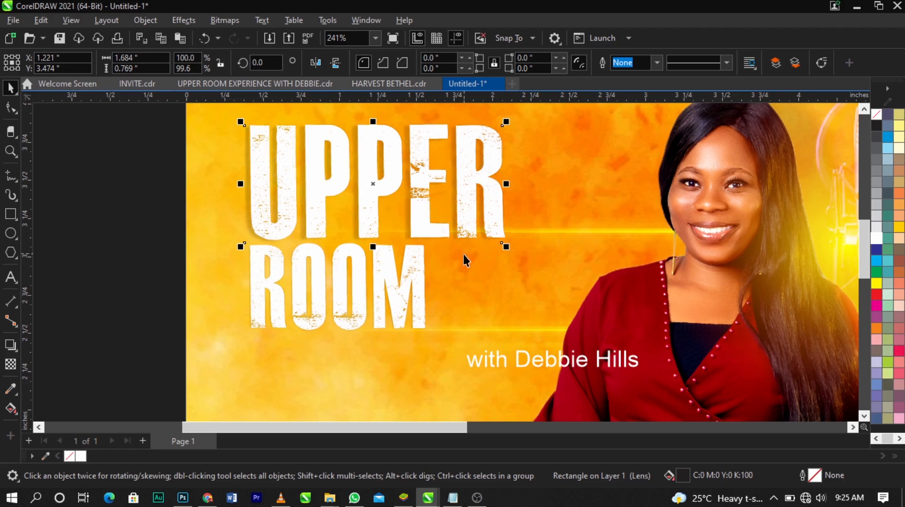
Nudge ROOM's separated shadow 0.03 inch left and slightly down behind the letters
left_click(350, 288)
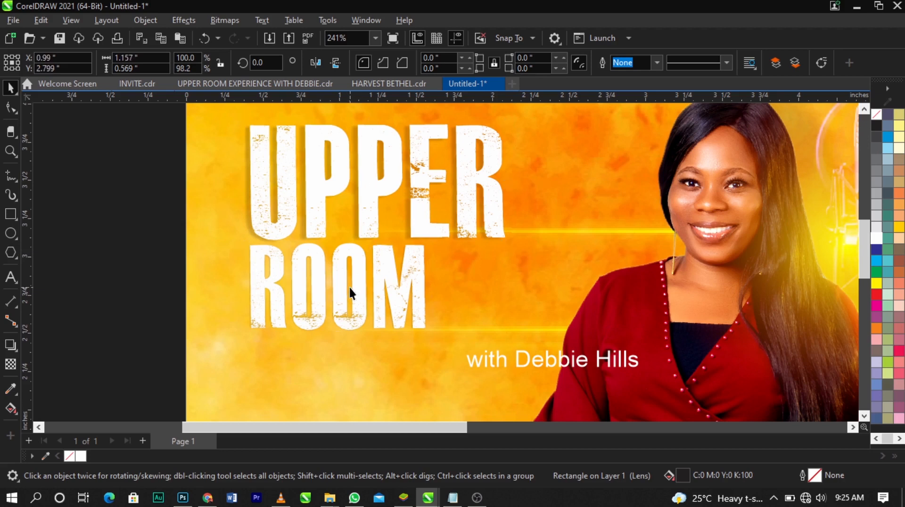
key("Left")
key("Left")
key("Left")
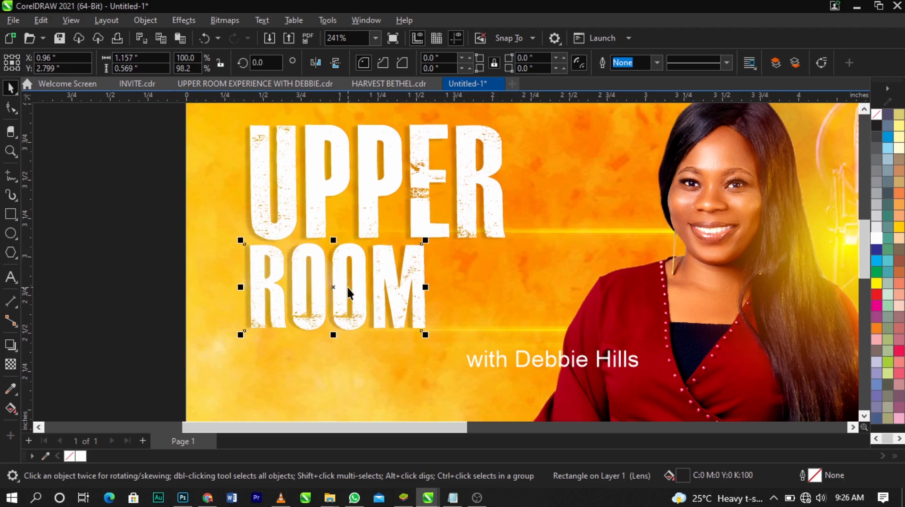
key("Down")
key("Down")
right_click(348, 288)
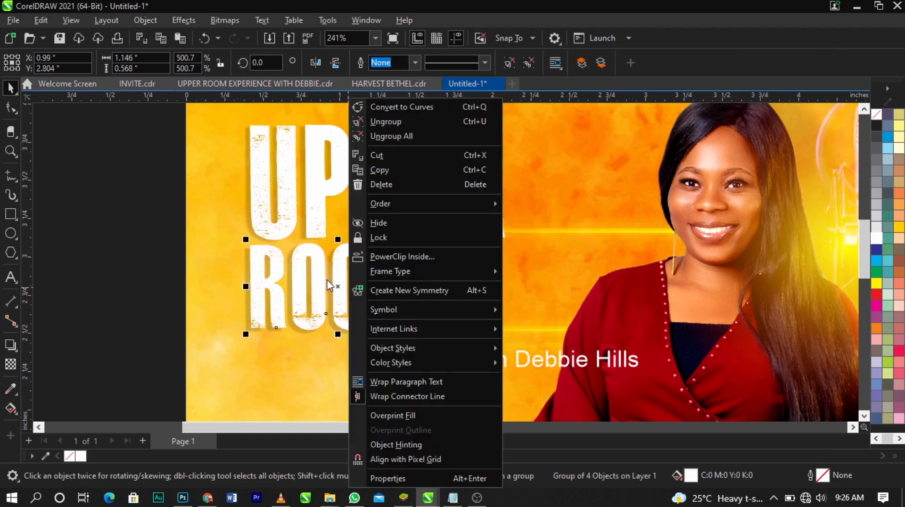
left_click(320, 276)
scroll(302, 260, "down", 4)
key("ctrl+z")
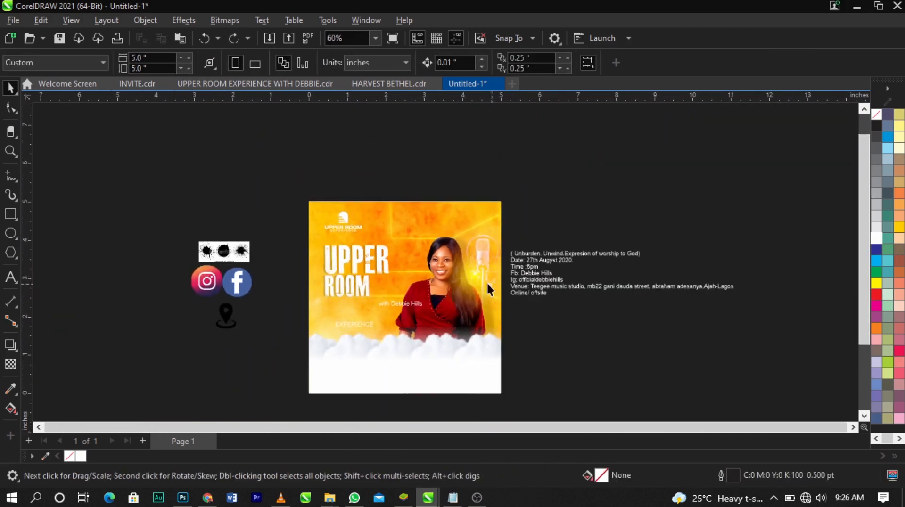
Draw a wide rectangle beside the flyer, below the event details, and scale it up to about 3.461 by 0.728 inches
key("z")
left_click_drag(477, 274, 727, 402)
key("space")
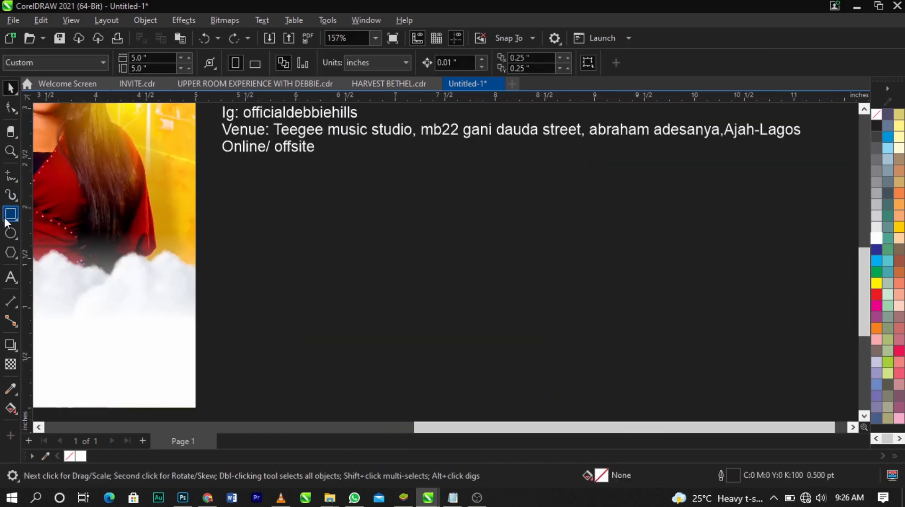
mouse_move(263, 188)
left_mouse_down()
mouse_move(307, 214)
mouse_move(525, 265)
mouse_move(551, 255)
left_mouse_up()
left_click_drag(422, 222, 475, 249)
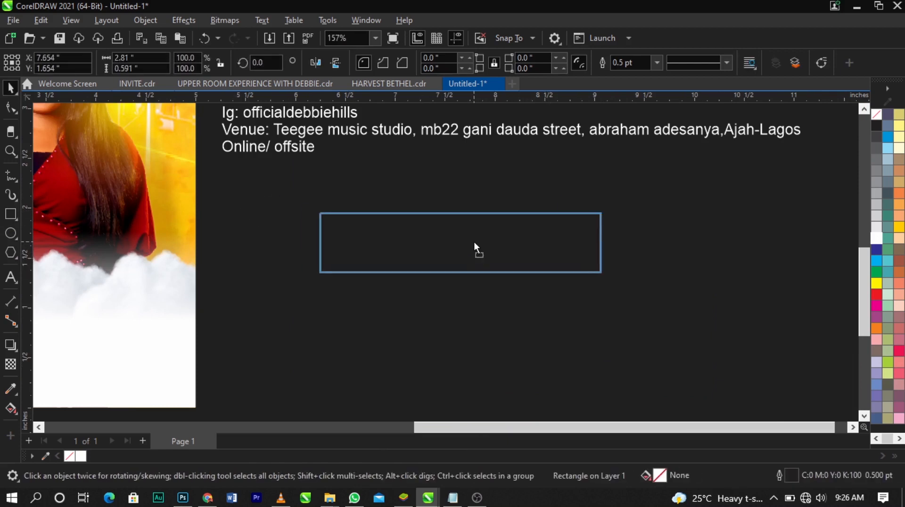
left_click_drag(607, 279, 649, 292)
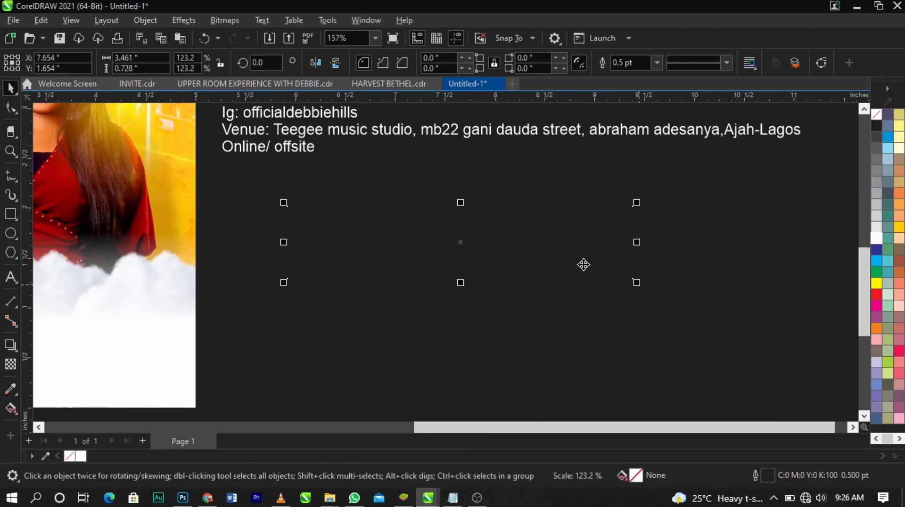
Give the rectangle a white outline and stretch it wider and flatter to about 3.68 by 0.653 inches
right_click(882, 239)
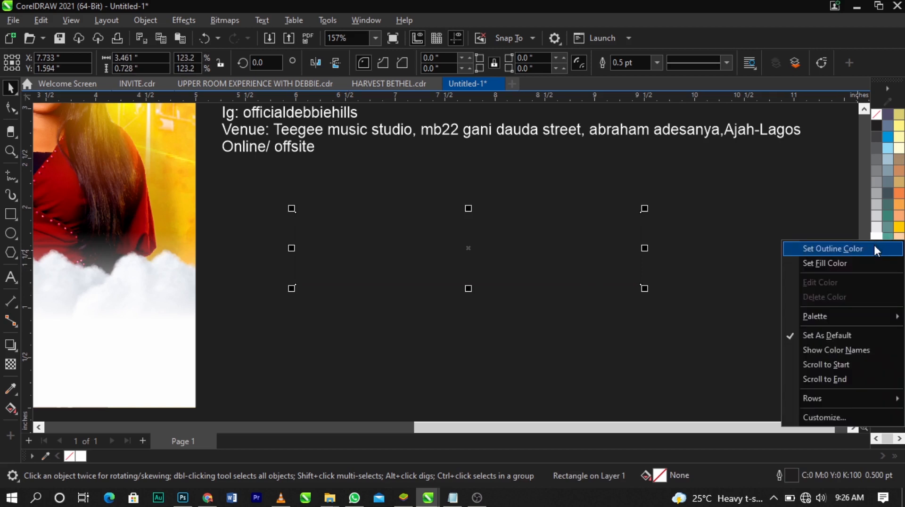
left_click(874, 245)
left_click_drag(645, 249, 666, 249)
left_click_drag(482, 297, 519, 278)
scroll(690, 284, "up", 2)
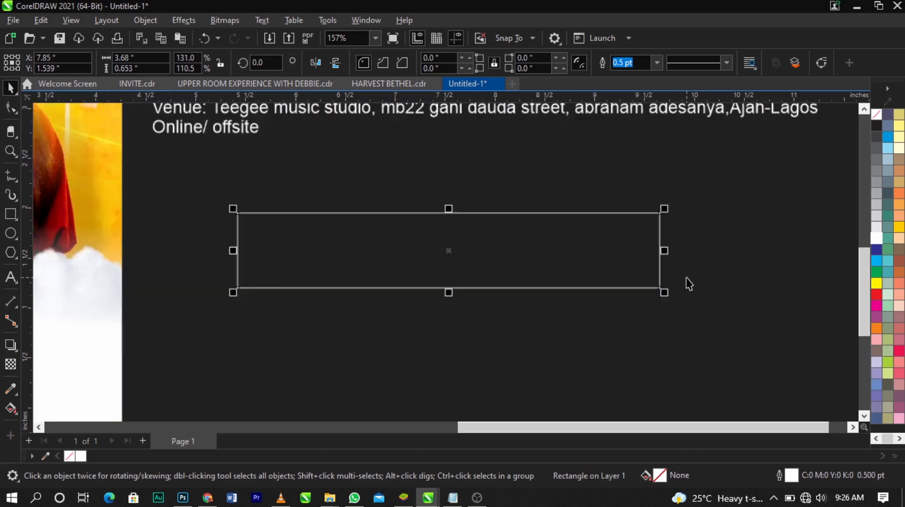
Convert the rectangle to curves and move it slightly down
right_click(509, 230)
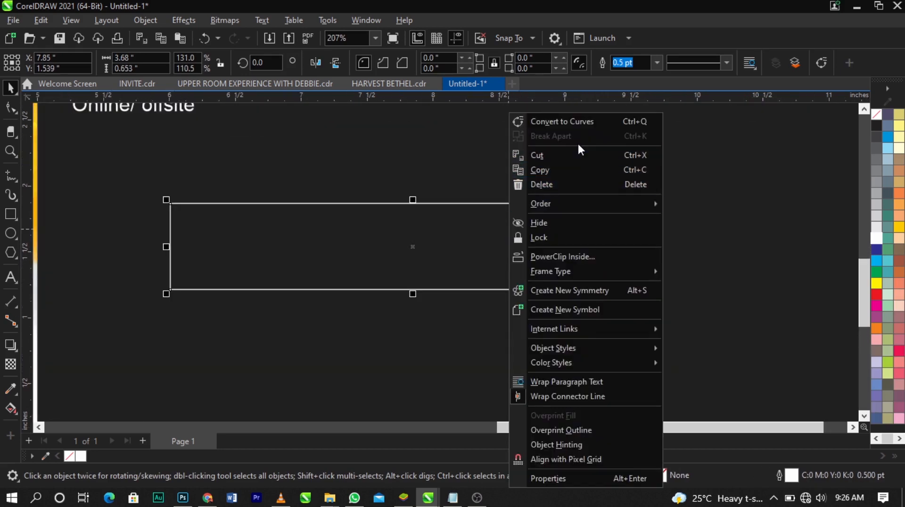
left_click(445, 246)
right_click(452, 239)
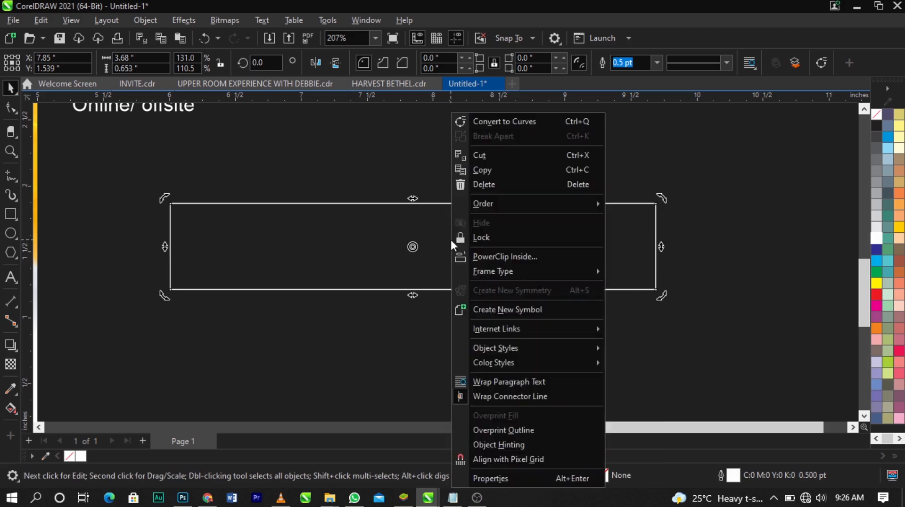
left_click(516, 121)
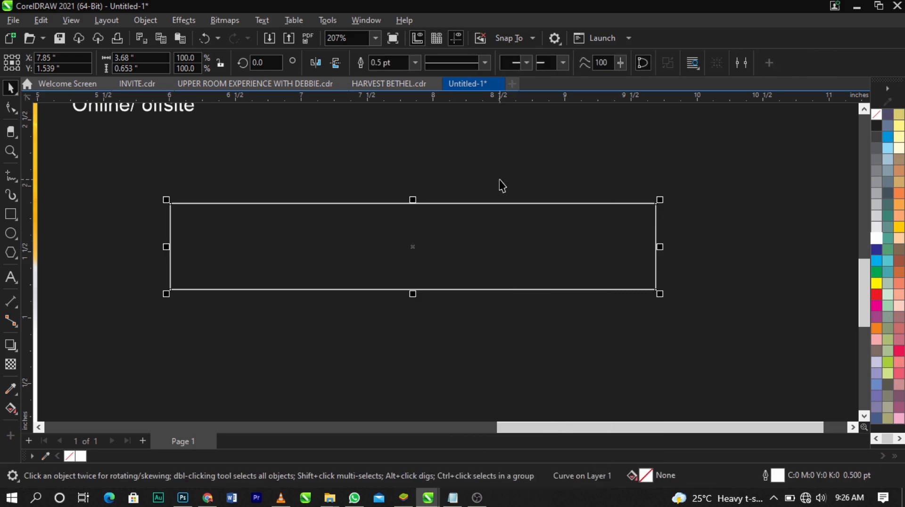
left_click_drag(541, 231, 540, 249)
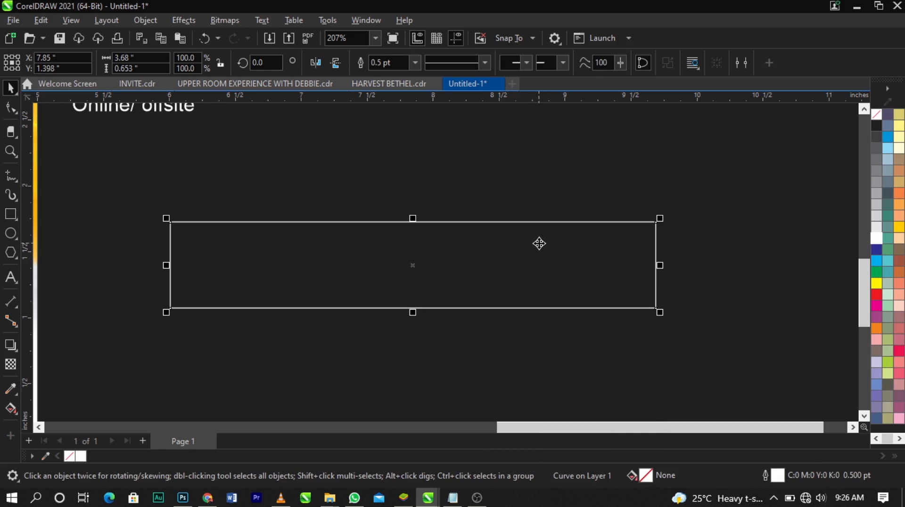
Skew the rectangle vertically so its right end rises, making the shape about 0.894 inch tall overall
left_click(540, 243)
left_click(609, 277)
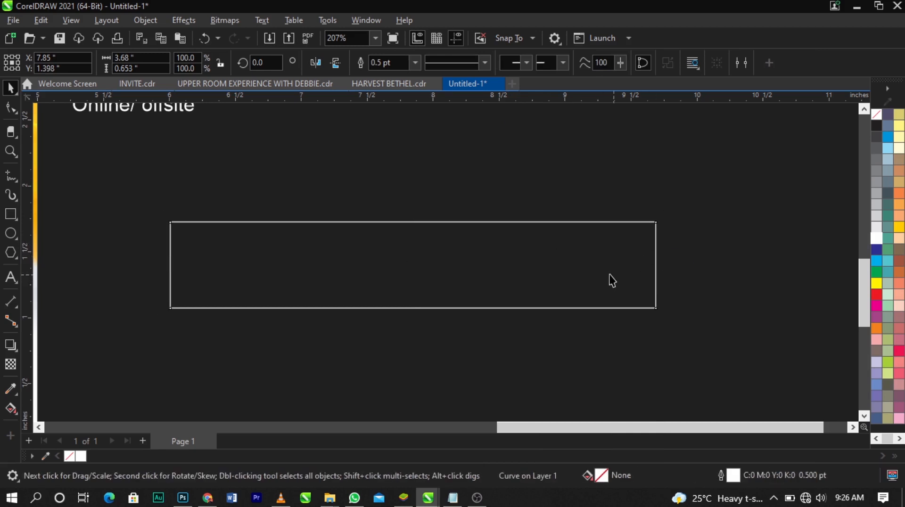
left_click(414, 269)
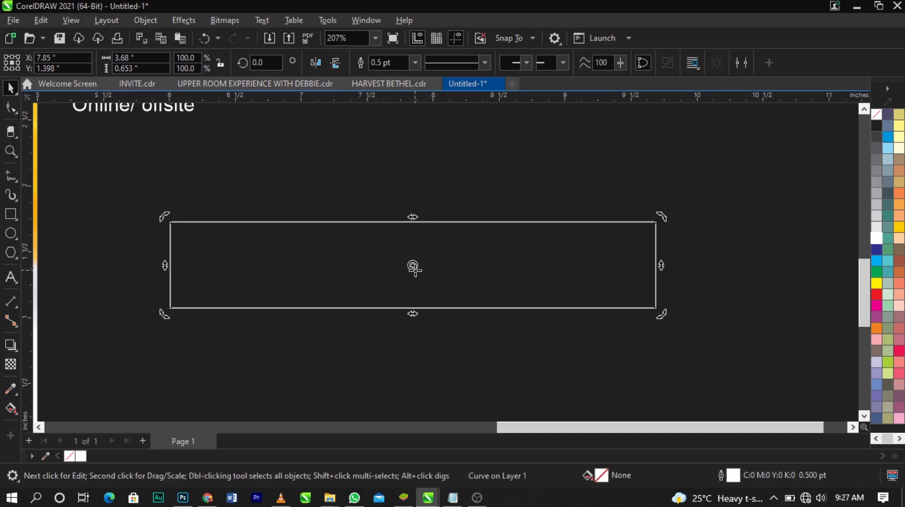
left_click_drag(661, 264, 668, 238)
left_click(706, 239)
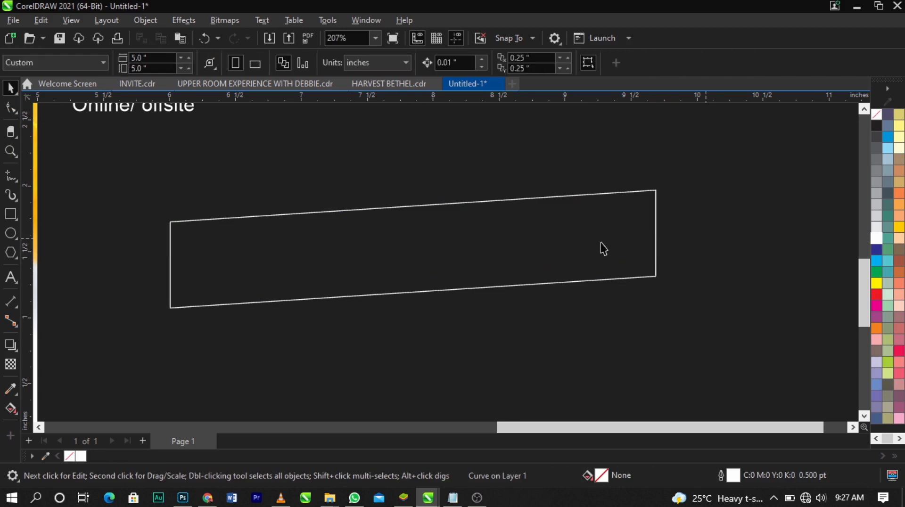
Convert the slanted shape's upper edge from a straight line to a curve with the Shape tool
left_click(601, 242)
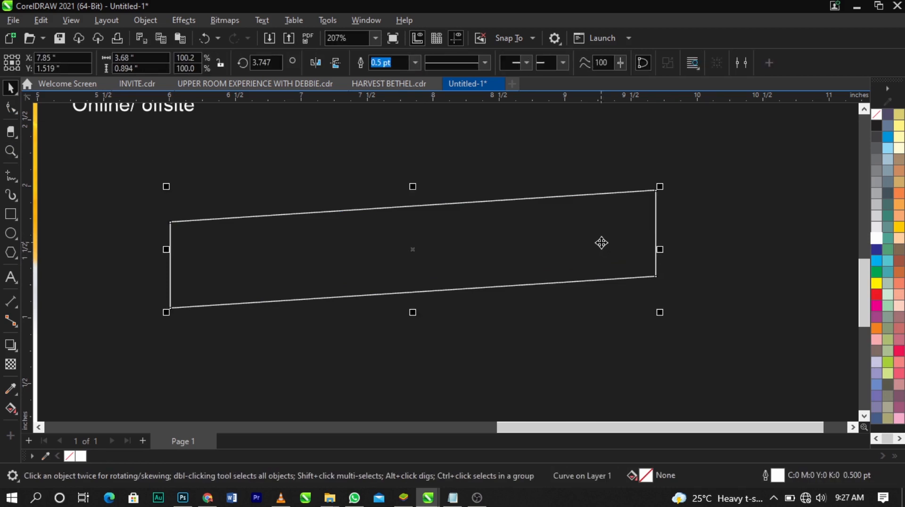
left_click(8, 113)
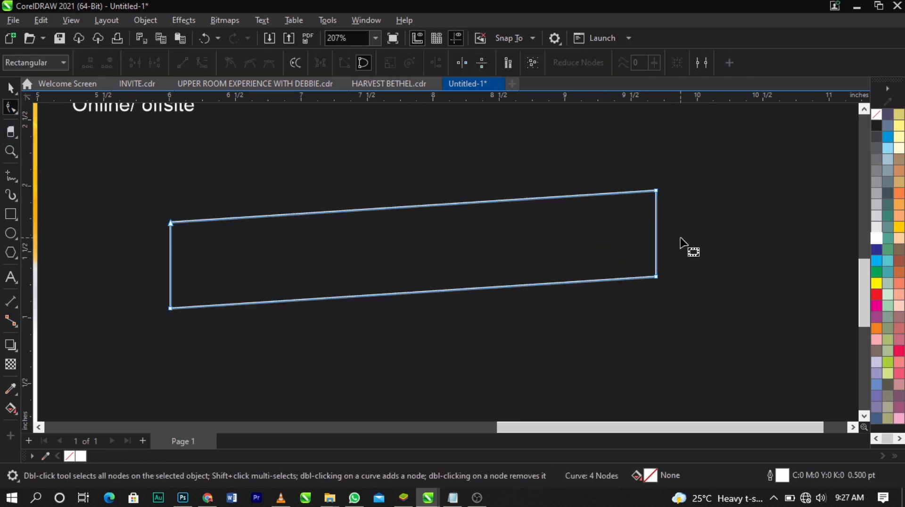
right_click(587, 195)
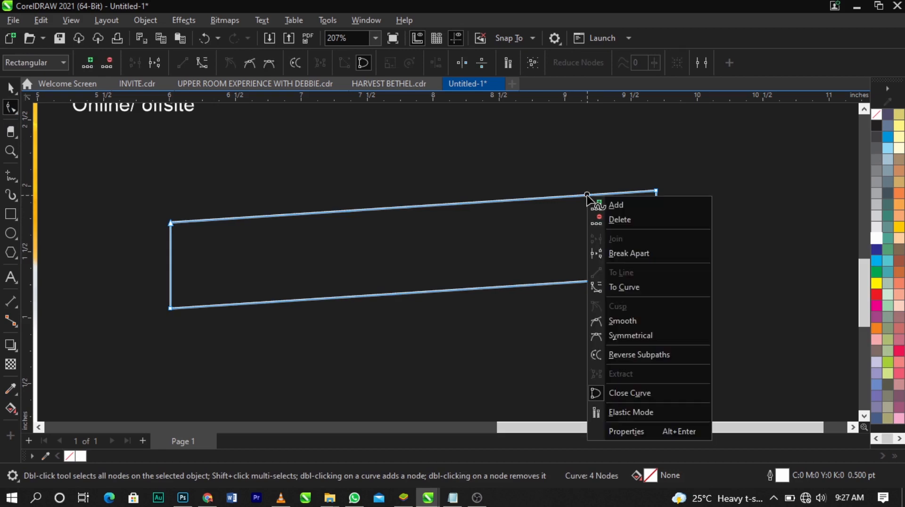
left_click(627, 287)
scroll(399, 247, "up", 2)
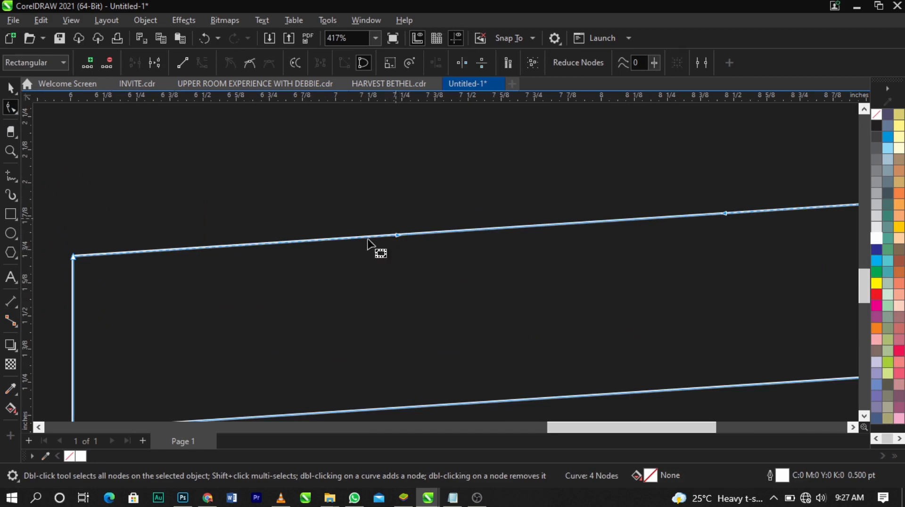
scroll(368, 242, "down", 3)
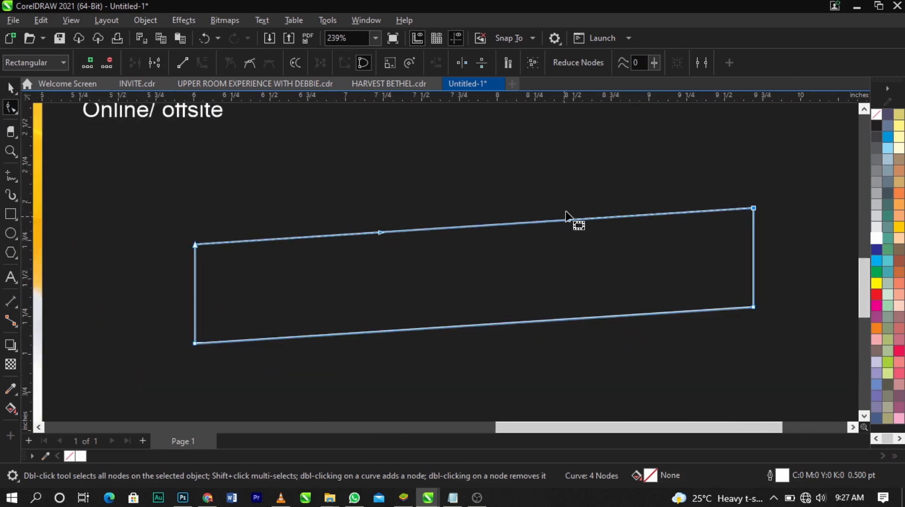
scroll(478, 249, "down", 2)
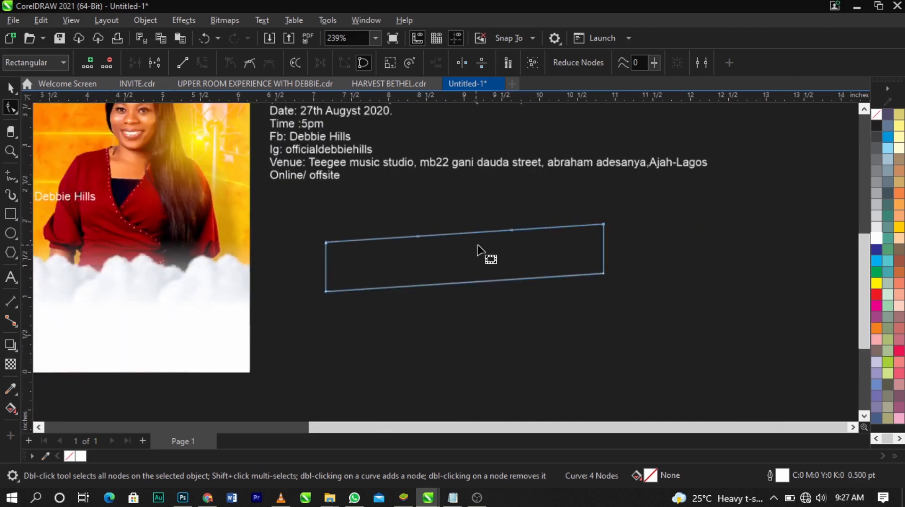
scroll(585, 212, "up", 2)
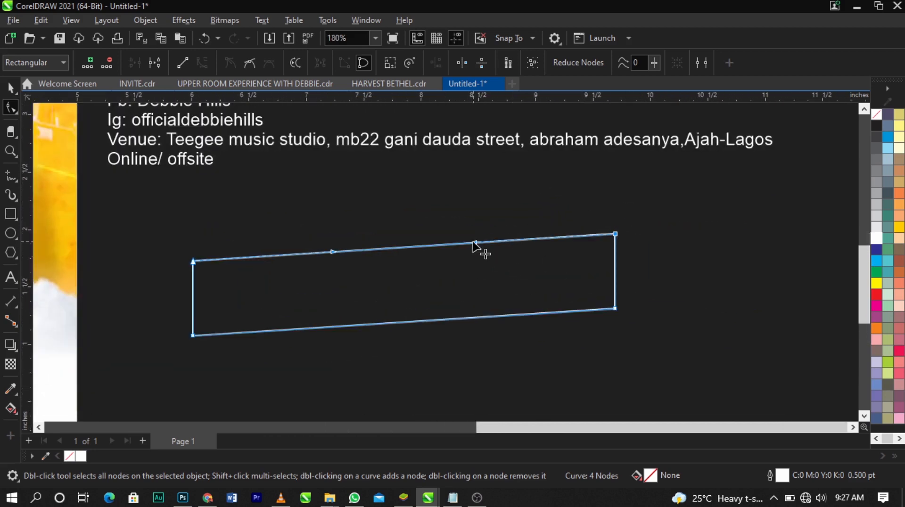
Bend the upper edge into an S-shaped wave, bulging upward at the right end and dipping at the left end
left_click_drag(474, 243, 588, 157)
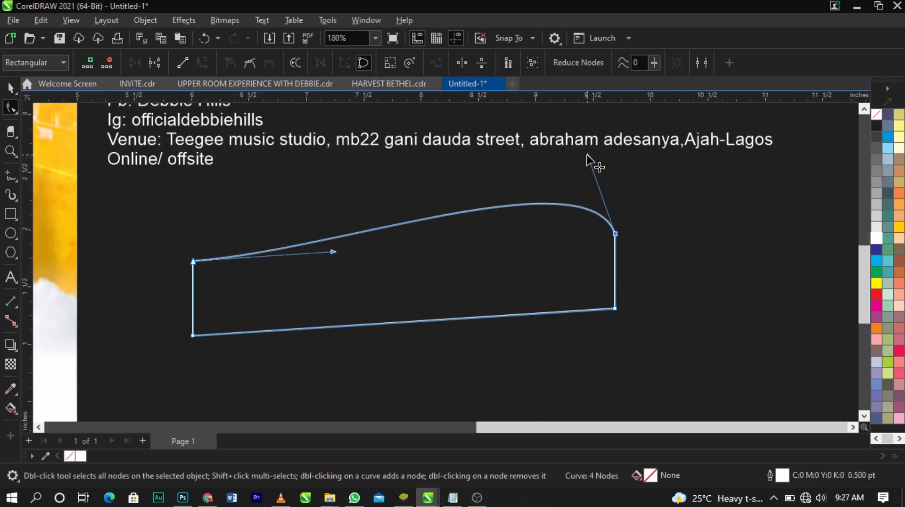
left_click_drag(334, 255, 209, 313)
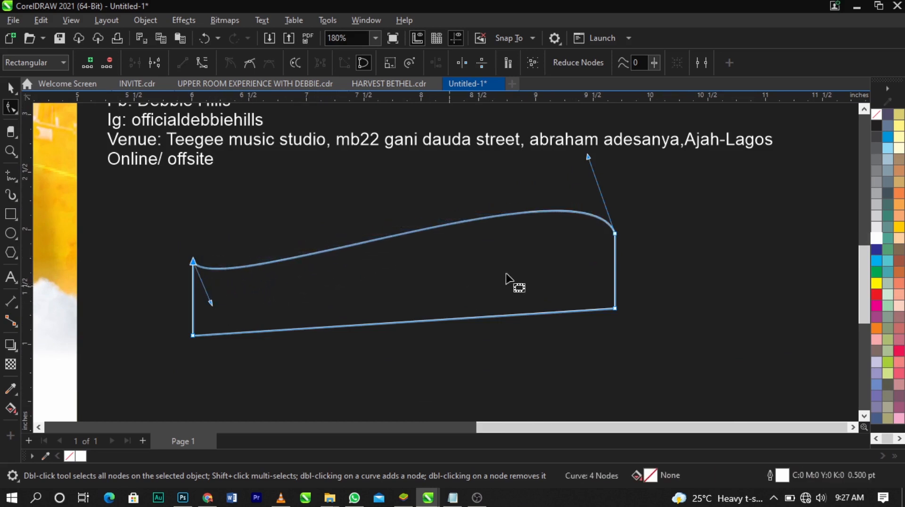
left_click_drag(588, 158, 598, 147)
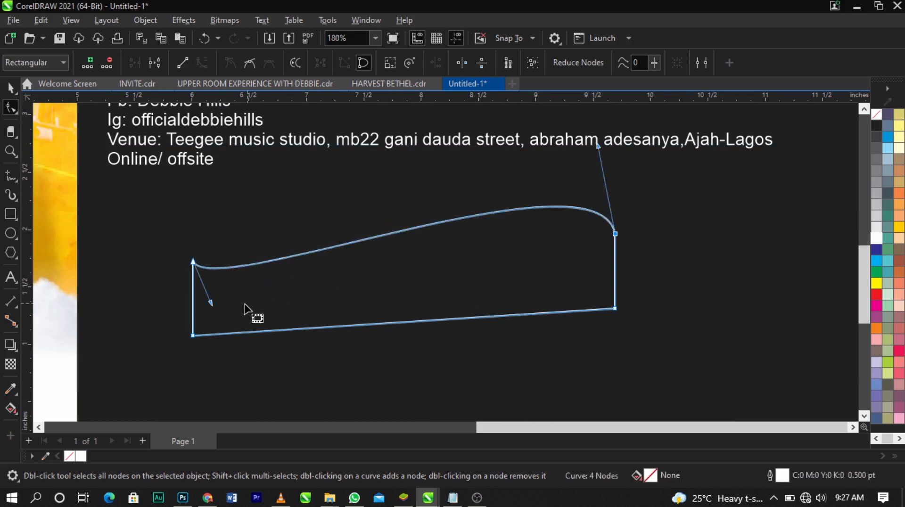
left_click_drag(211, 307, 214, 312)
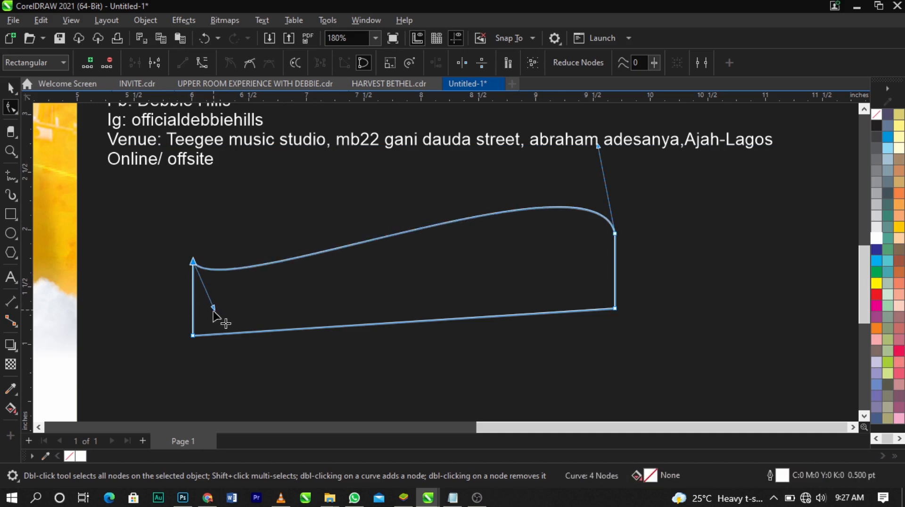
Convert the shape's straight lower edge to a curve
right_click(545, 315)
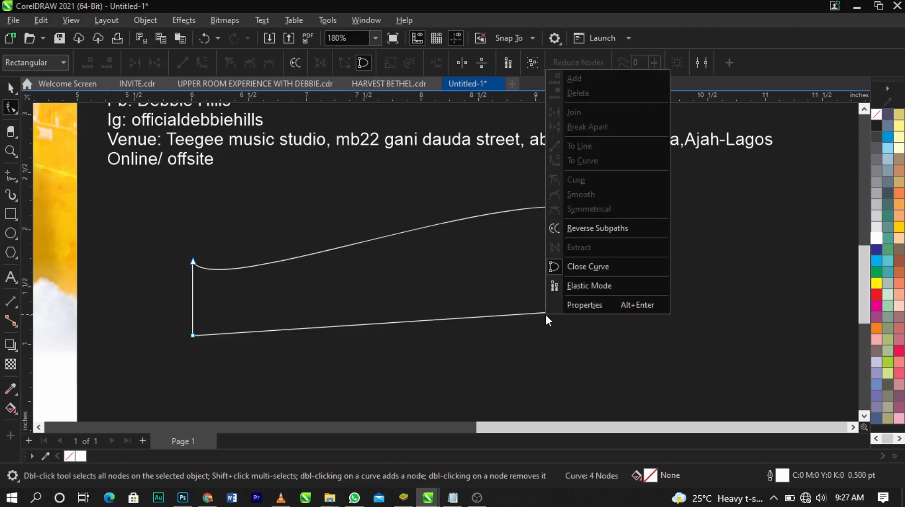
left_click(539, 313)
right_click(539, 313)
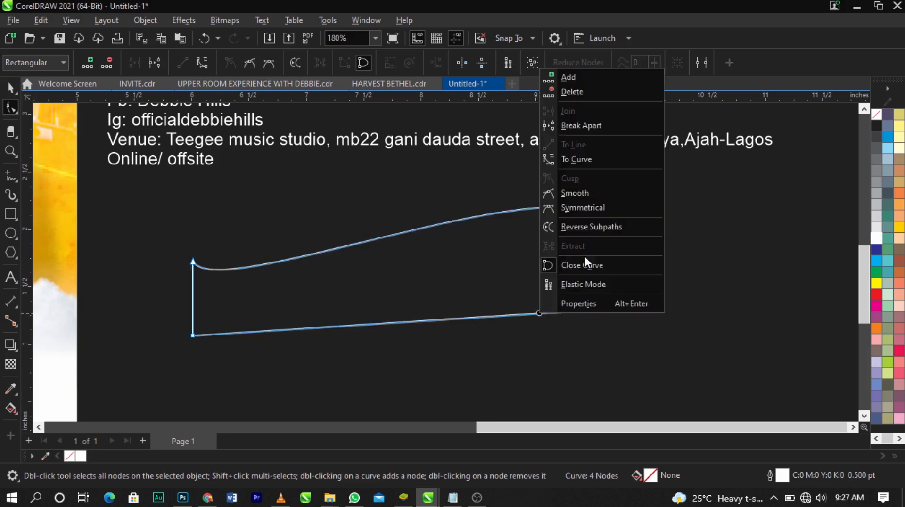
left_click(589, 163)
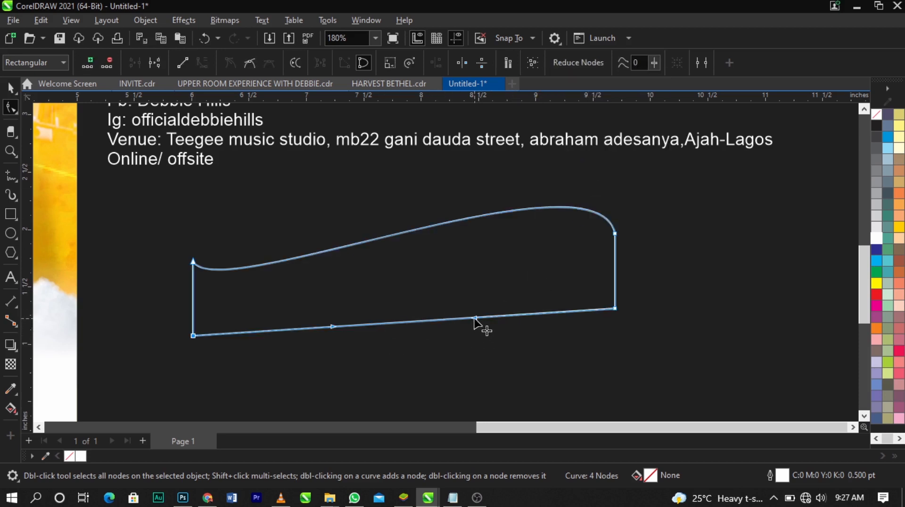
Bend the banner's lower edge into an S-shaped wave that follows the upper edge, bulging near the right end and dipping at the left
left_click_drag(475, 319, 601, 251)
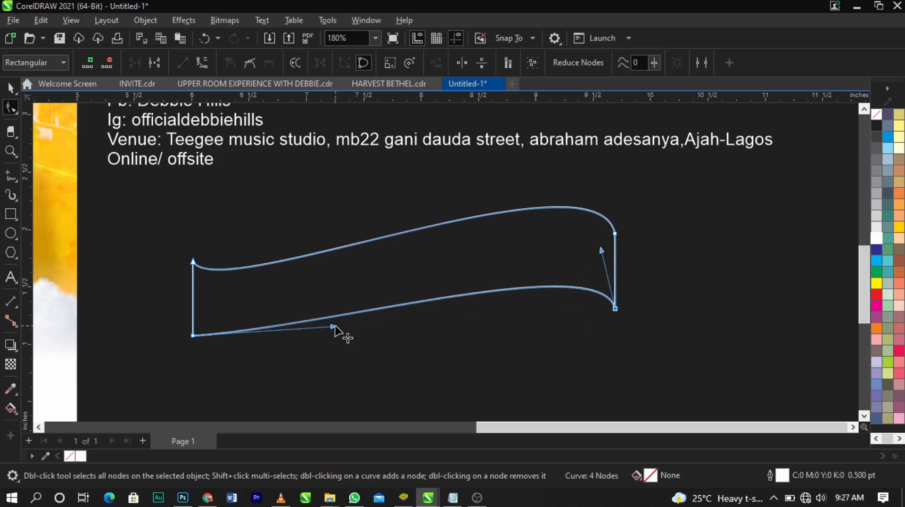
left_click_drag(337, 327, 222, 363)
scroll(191, 339, "up", 2)
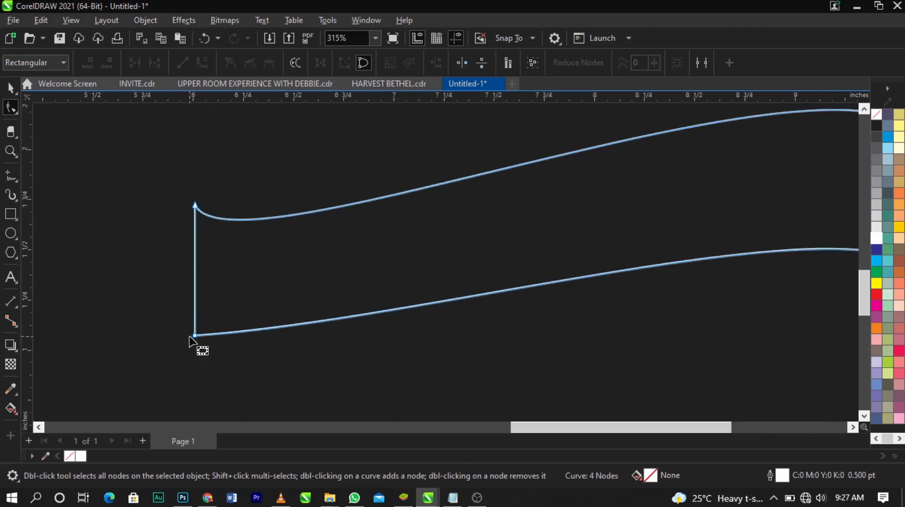
scroll(198, 344, "down", 1)
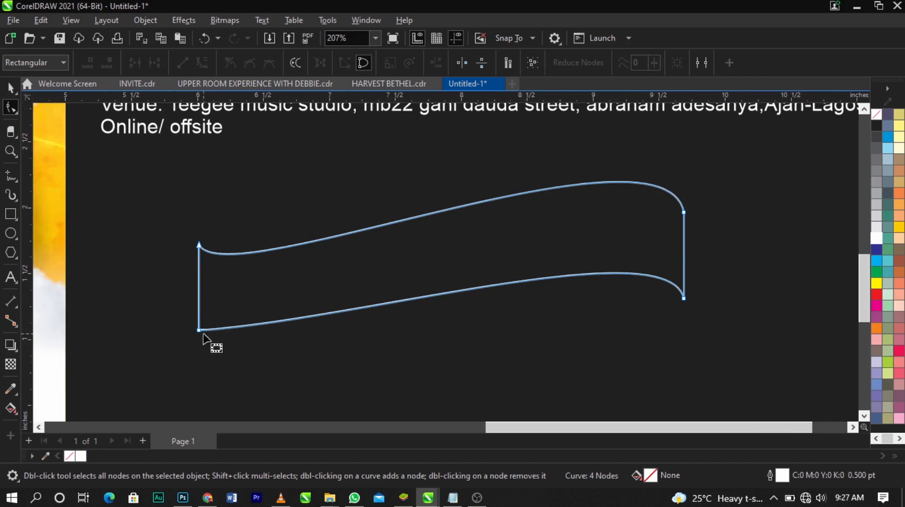
scroll(200, 337, "up", 2)
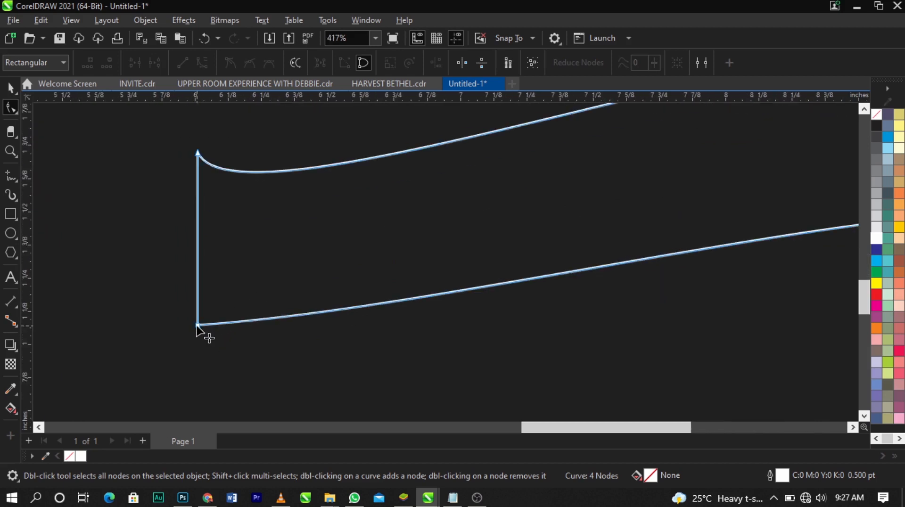
left_click(197, 326)
scroll(202, 332, "down", 2)
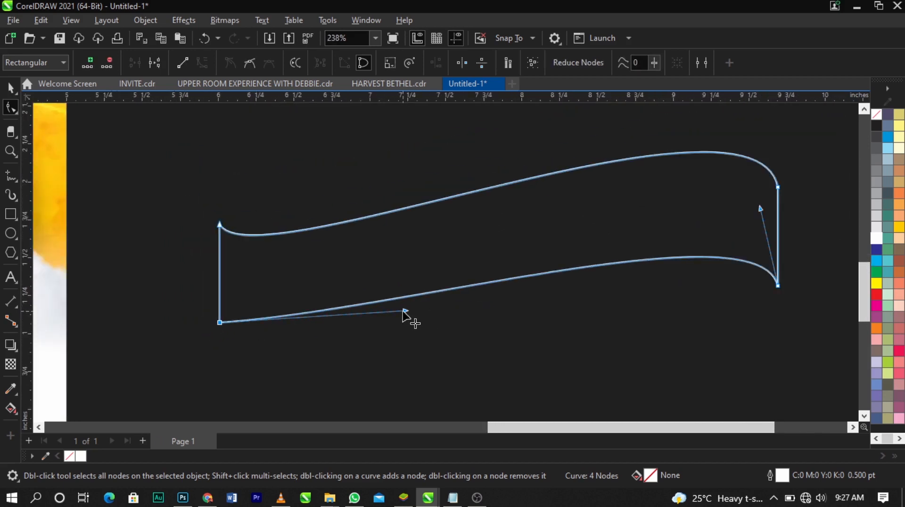
left_click_drag(403, 316, 216, 366)
left_click_drag(761, 212, 769, 181)
scroll(549, 193, "down", 2)
left_click(732, 247)
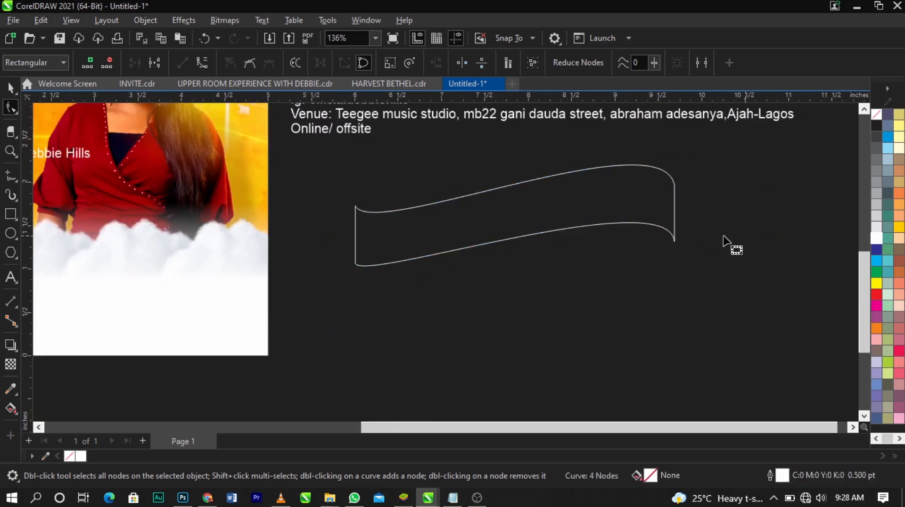
Draw a rectangle about 1.159 by 0.378 inch ending at the banner's lower-right corner and convert it to curves
key("space")
key("z")
left_click_drag(309, 139, 724, 260)
key("space")
left_click(732, 257)
left_click(744, 261)
scroll(539, 222, "down", 1)
scroll(693, 285, "up", 1)
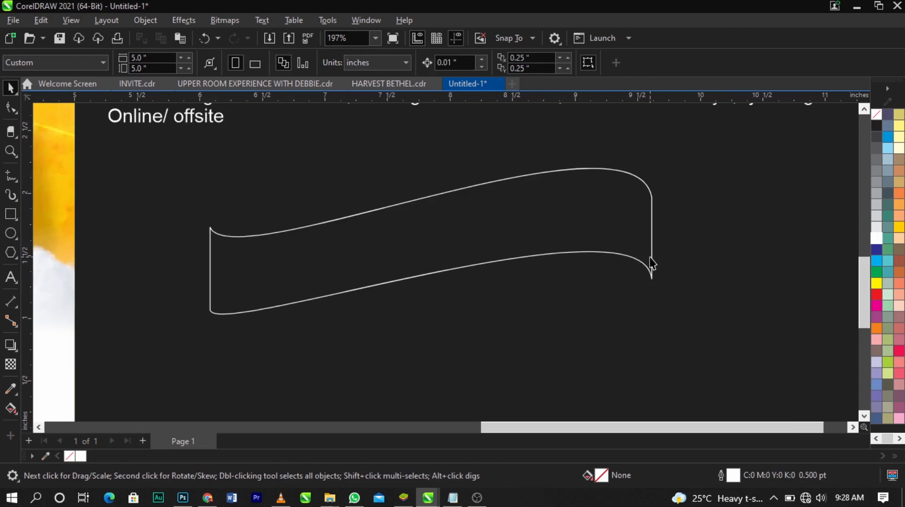
scroll(651, 259, "up", 1)
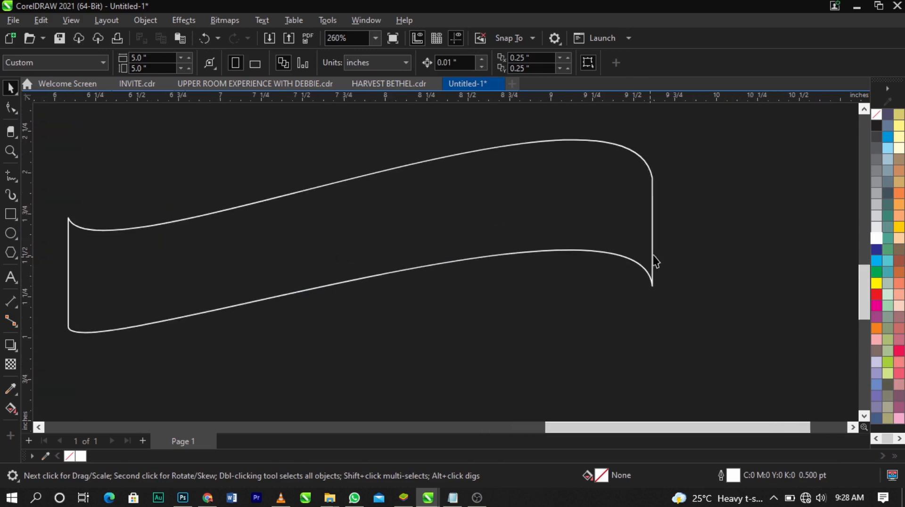
left_click(10, 215)
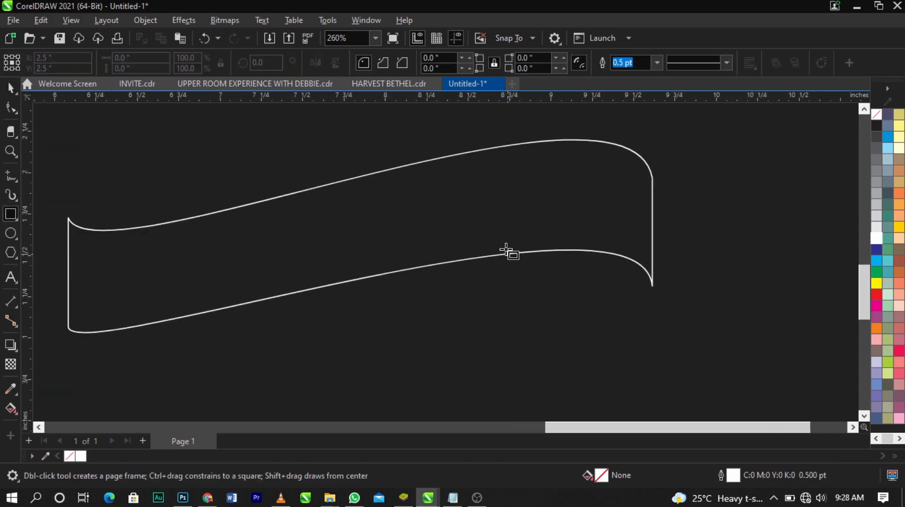
left_click_drag(460, 224, 653, 286)
key("space")
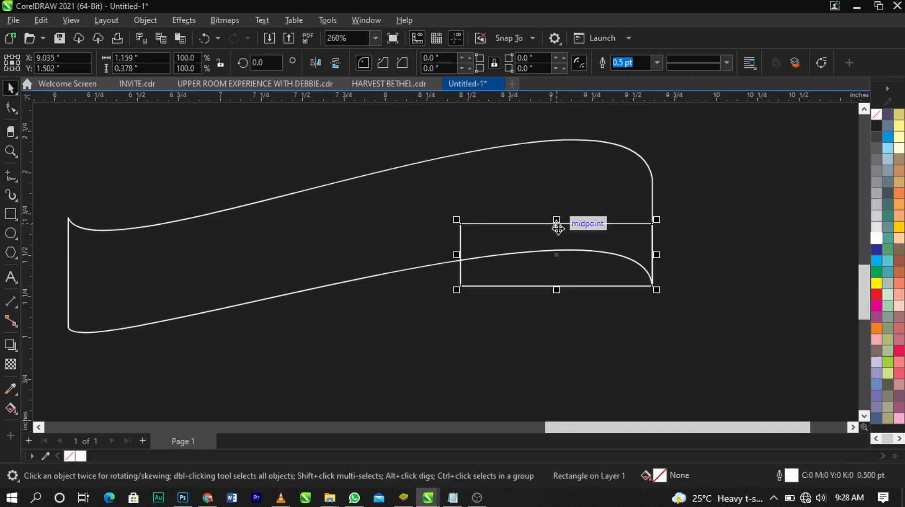
right_click(577, 246)
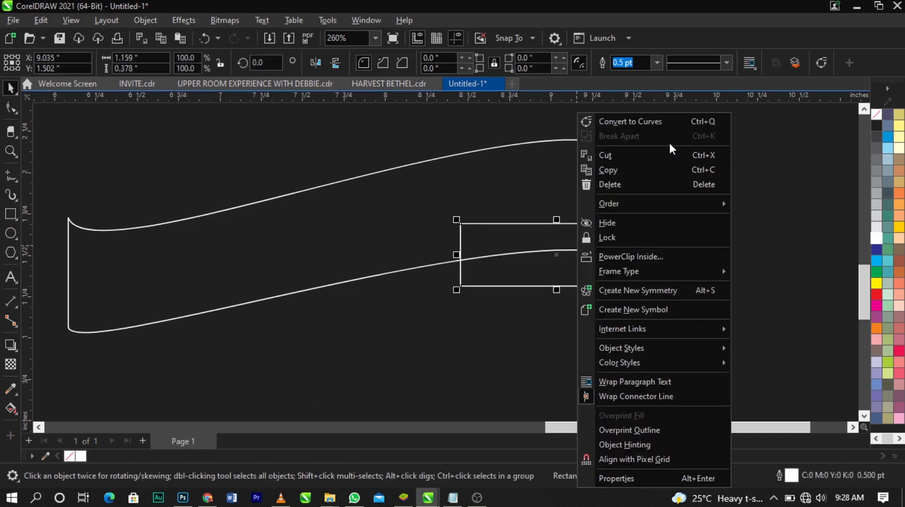
left_click(655, 124)
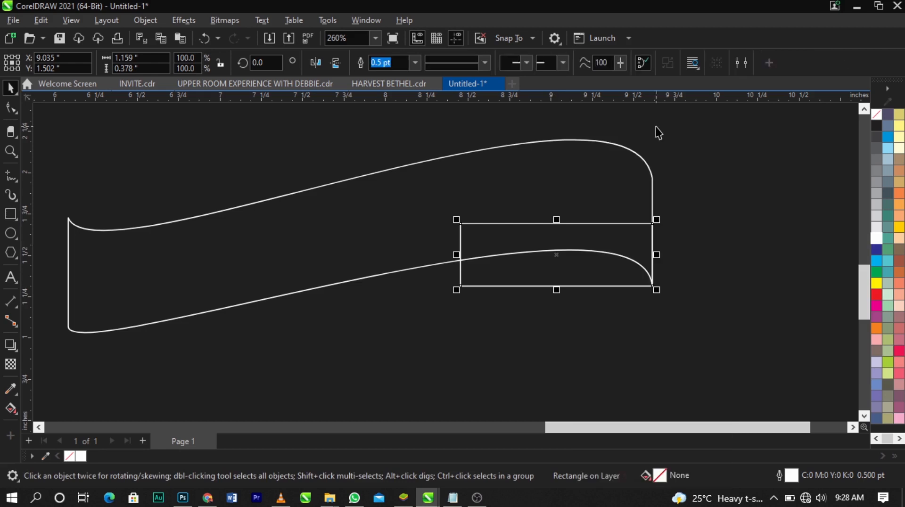
Move the small rectangle's left edge inward with the Shape tool, making it about 0.943 inch wide
left_click(6, 112)
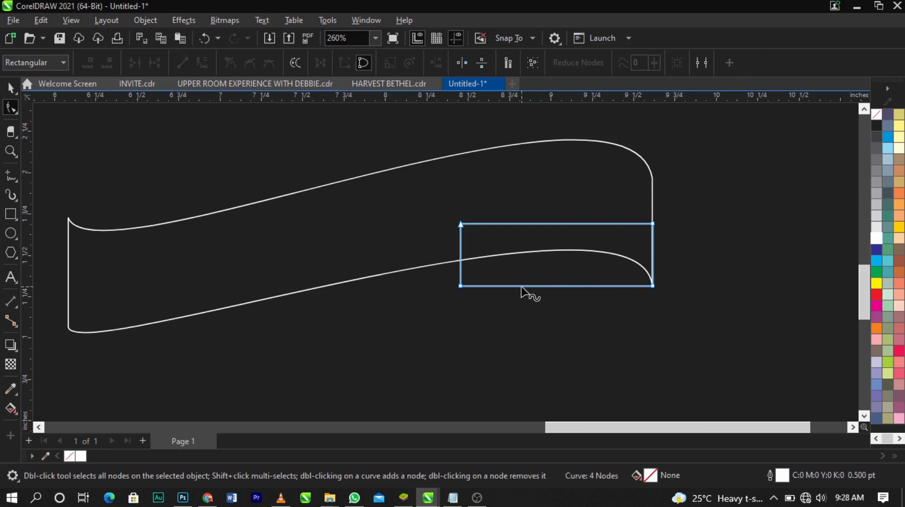
left_click_drag(439, 209, 496, 289)
left_click(567, 296)
Convert the small rectangle's lower edge to a curve and bow it downward
left_click(569, 286)
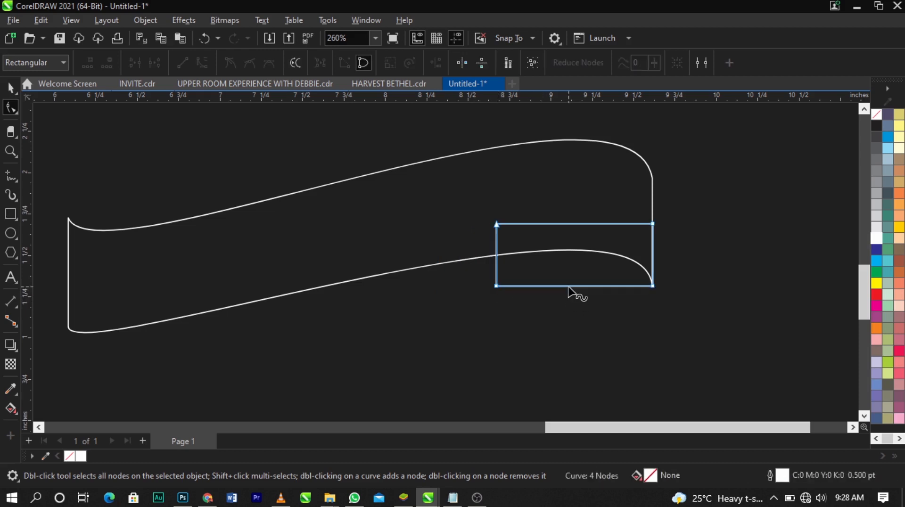
right_click(568, 285)
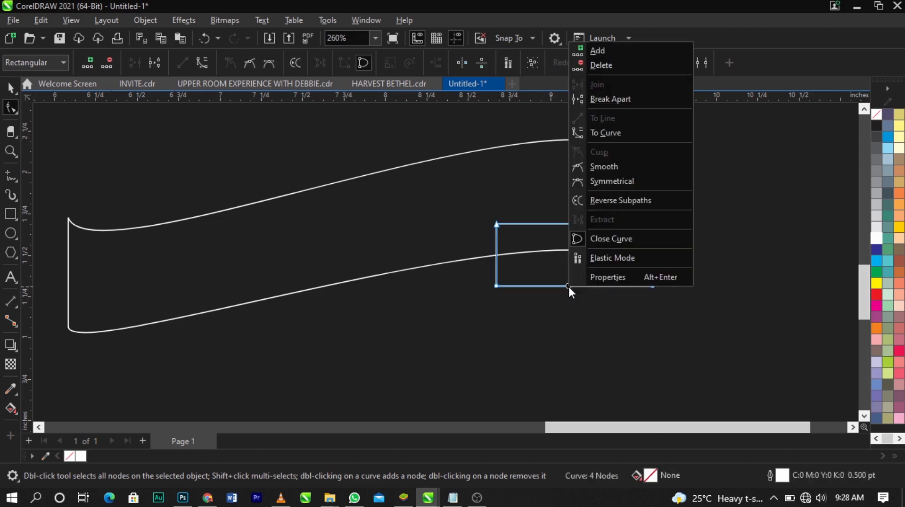
left_click(638, 134)
scroll(608, 302, "up", 1)
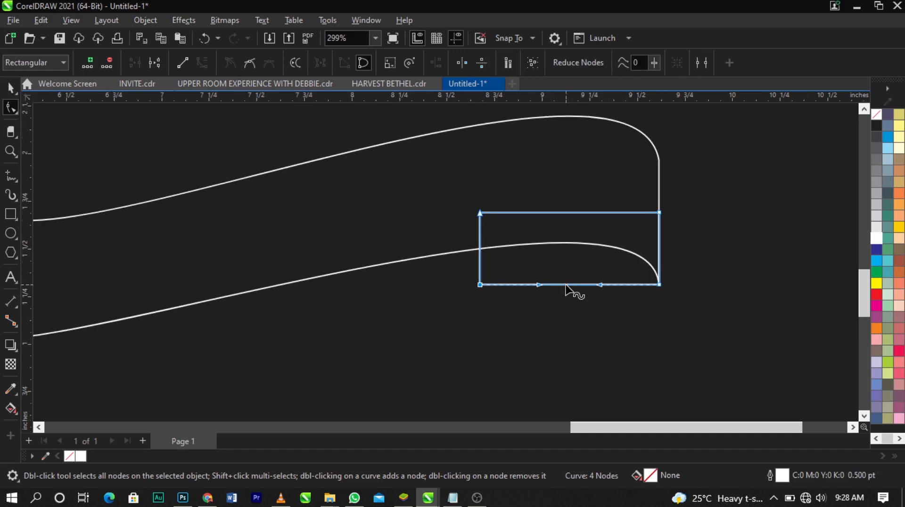
left_click_drag(566, 286, 564, 307)
Round the fold's lower edge with its curve handles and raise its lower-left node, making the shape about 0.475 inch tall
left_click(484, 296)
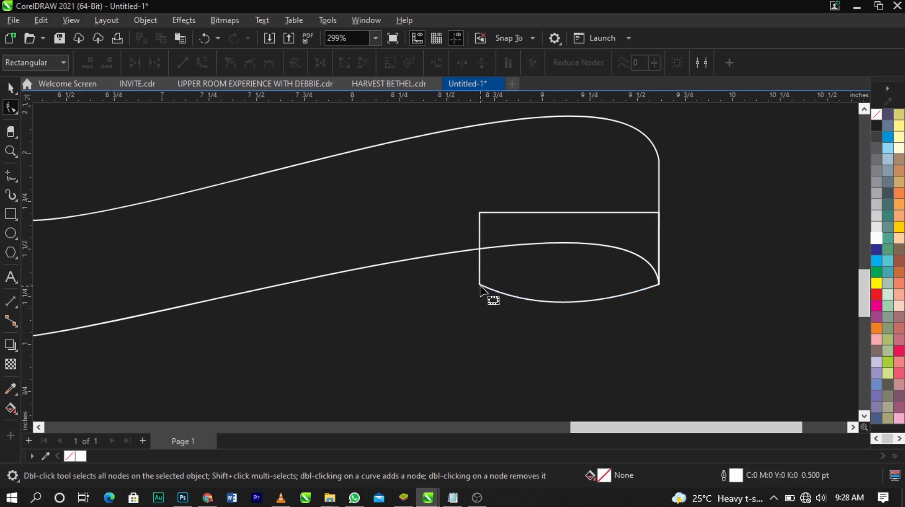
left_click(480, 285)
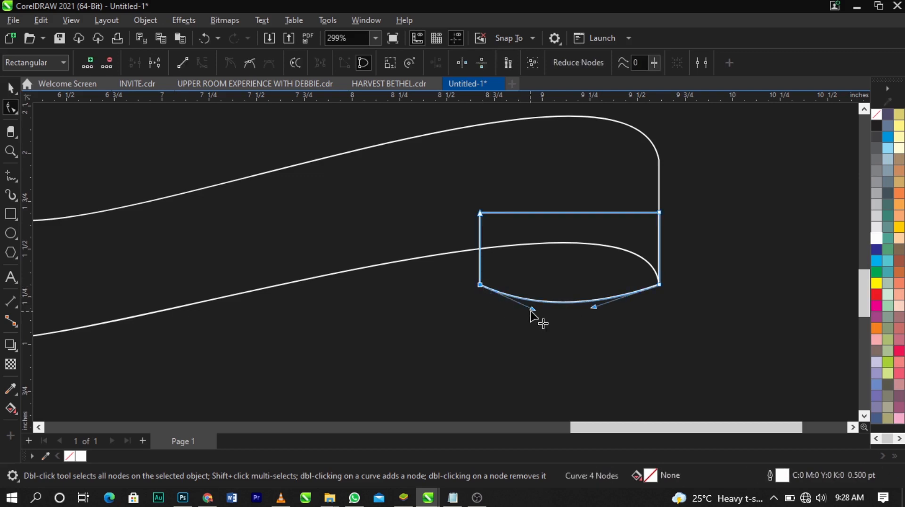
left_click_drag(532, 310, 482, 310)
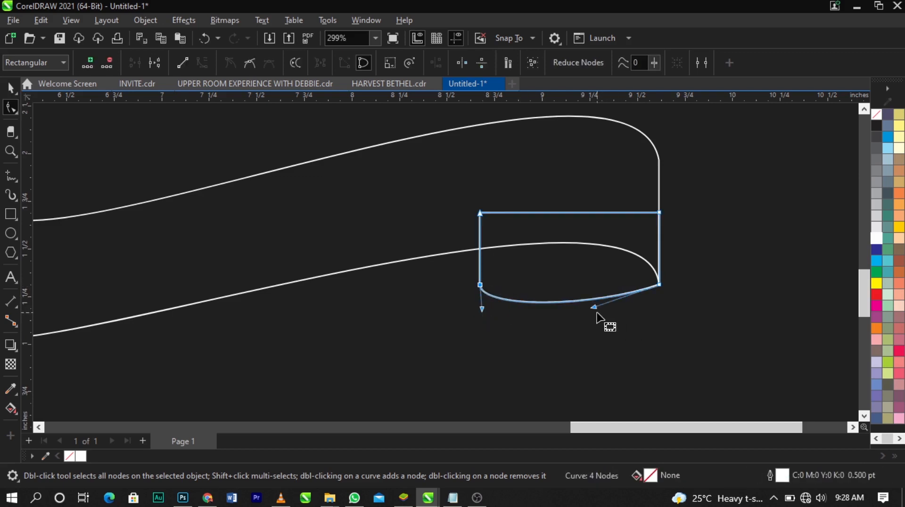
left_click_drag(594, 310, 625, 314)
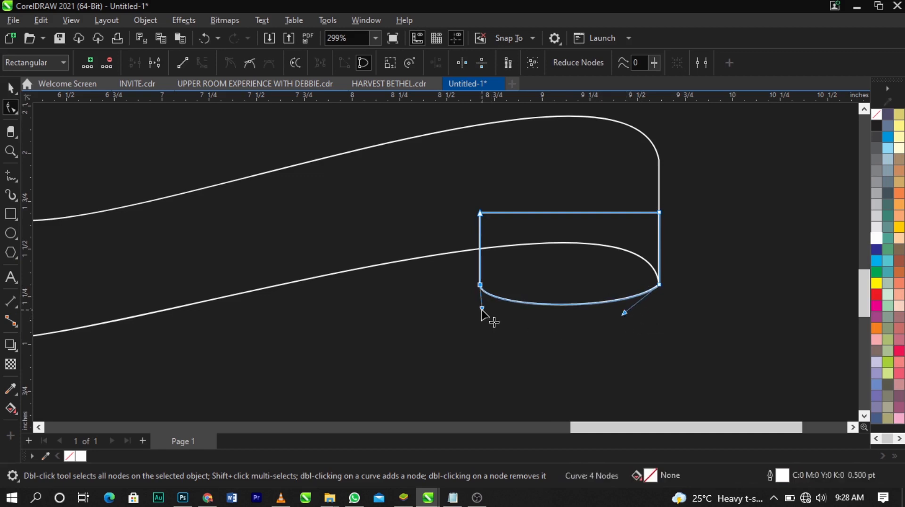
left_click_drag(481, 309, 479, 319)
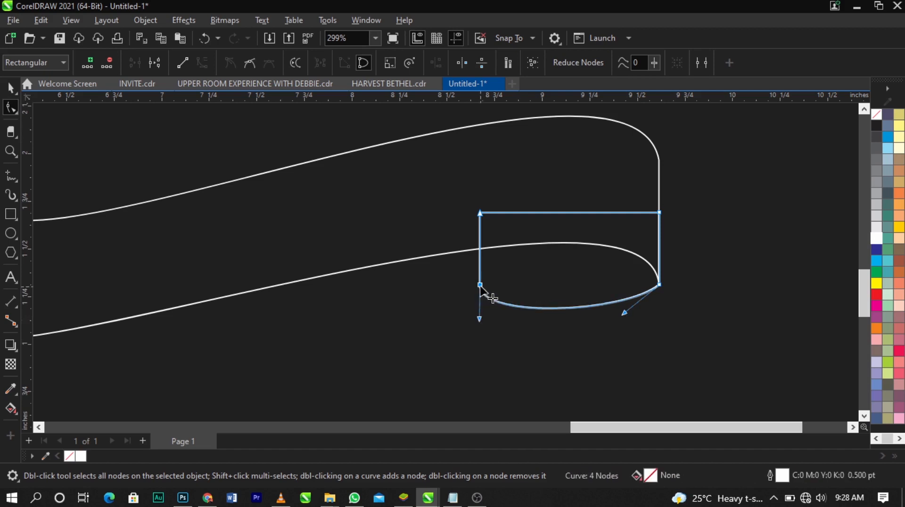
left_click_drag(481, 285, 480, 270)
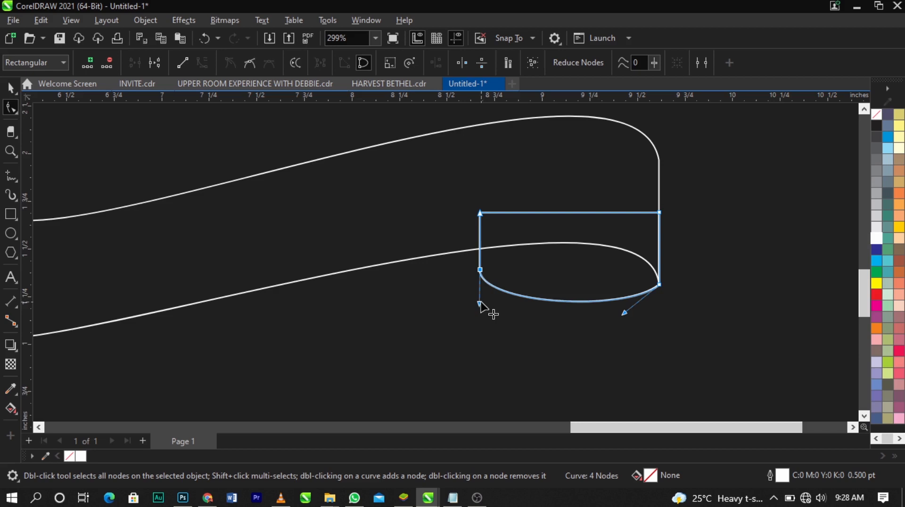
left_click_drag(479, 304, 478, 309)
scroll(439, 269, "down", 2)
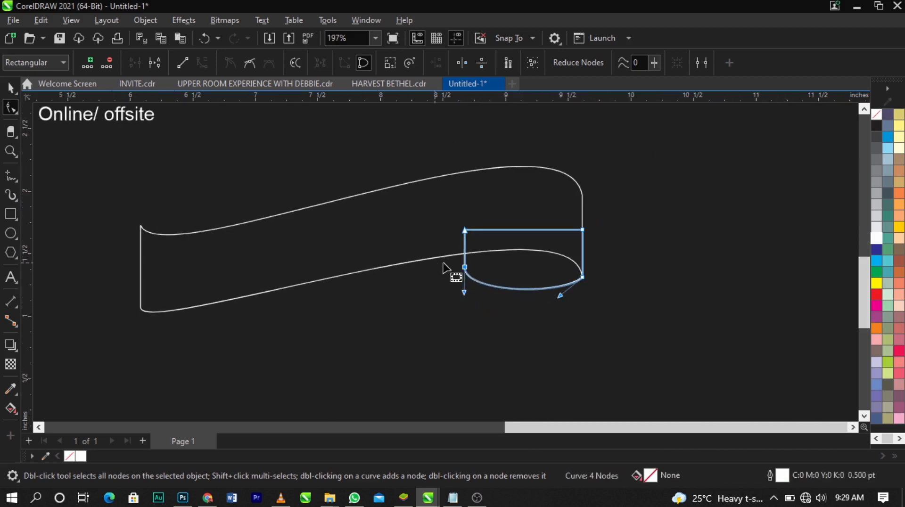
scroll(726, 232, "up", 1)
key("space")
Draw a rectangle about 0.837 by 0.46 inch against the banner's right edge and convert it to curves
scroll(703, 226, "up", 1)
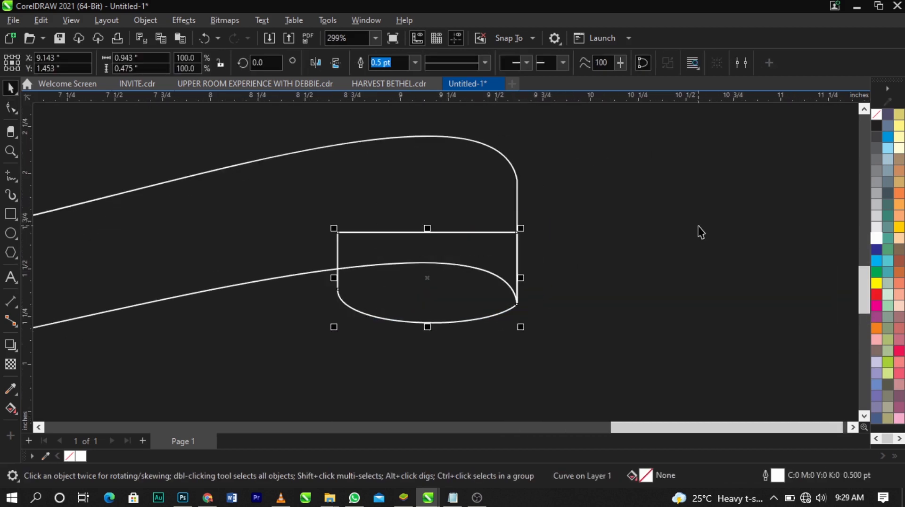
left_click(10, 214)
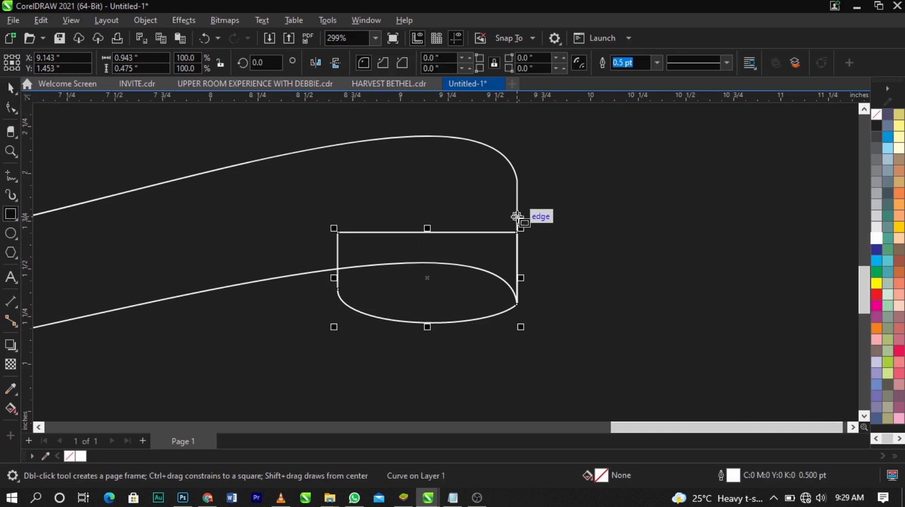
left_click_drag(517, 217, 677, 304)
key("space")
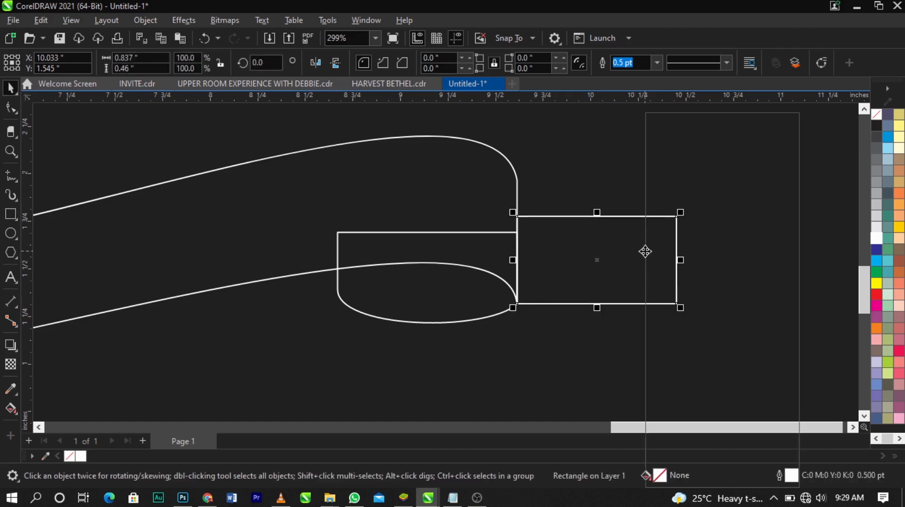
right_click(645, 251)
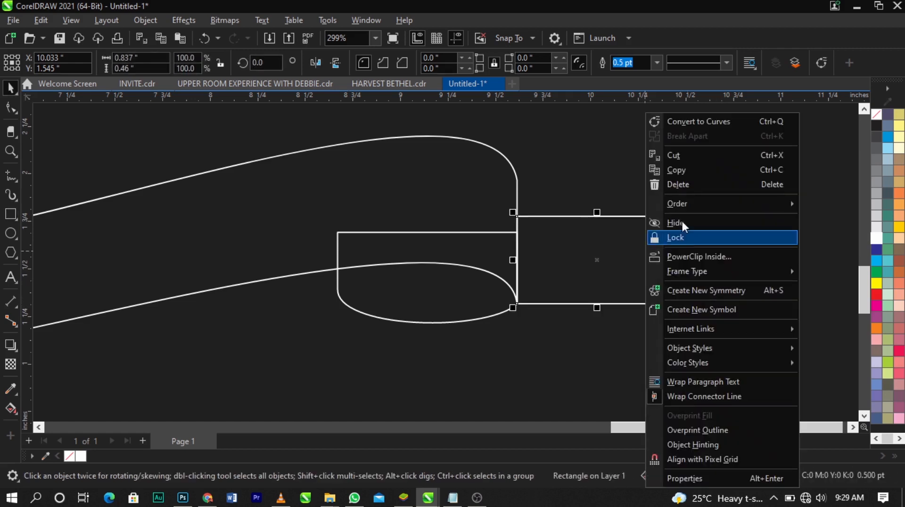
left_click(696, 123)
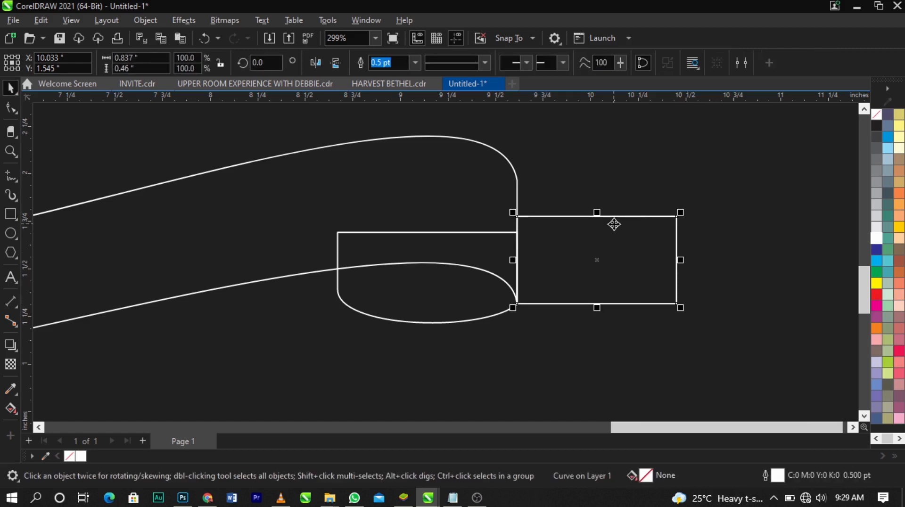
Cut a V-shaped notch into the new rectangle's right edge and move its two outer corners inward to form a ribbon tail
left_click(10, 109)
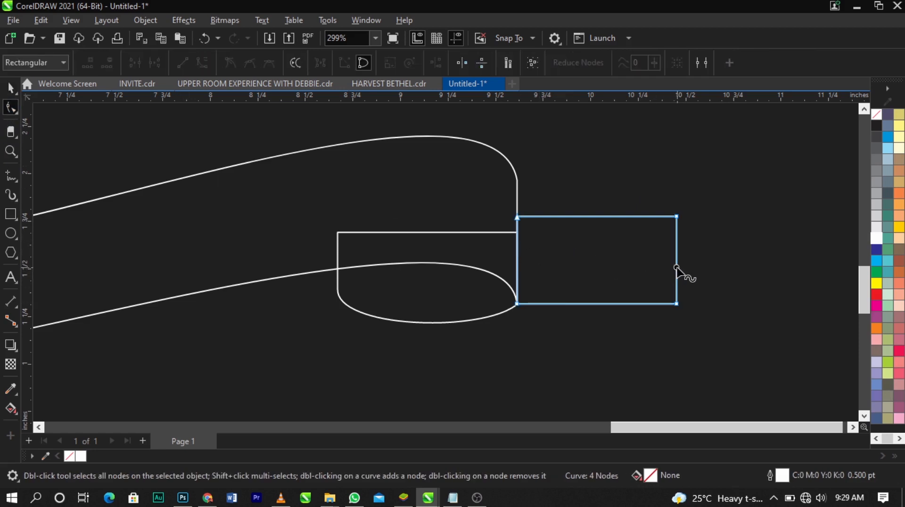
left_click_drag(676, 268, 623, 256)
left_click_drag(677, 305, 650, 304)
left_click_drag(678, 218, 671, 230)
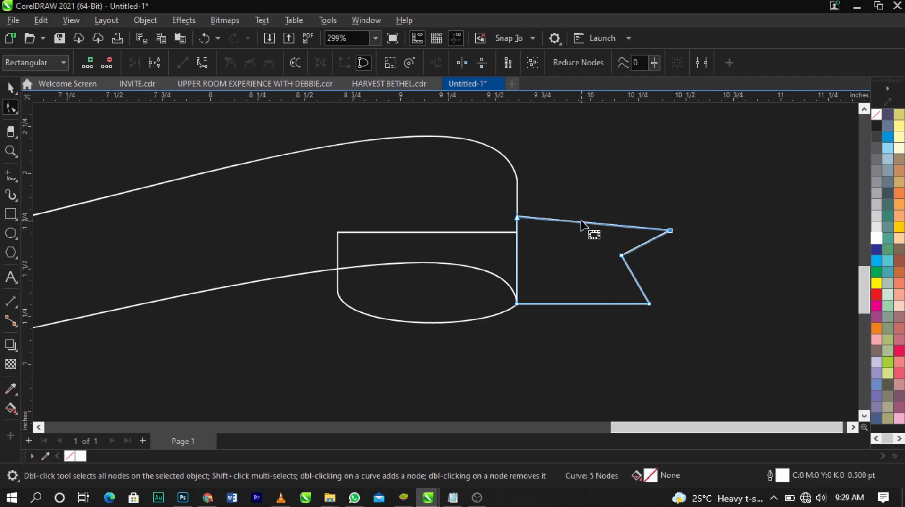
Bow the upper edge of the ribbon tail upward into a smooth arch
left_click(582, 222)
right_click(582, 222)
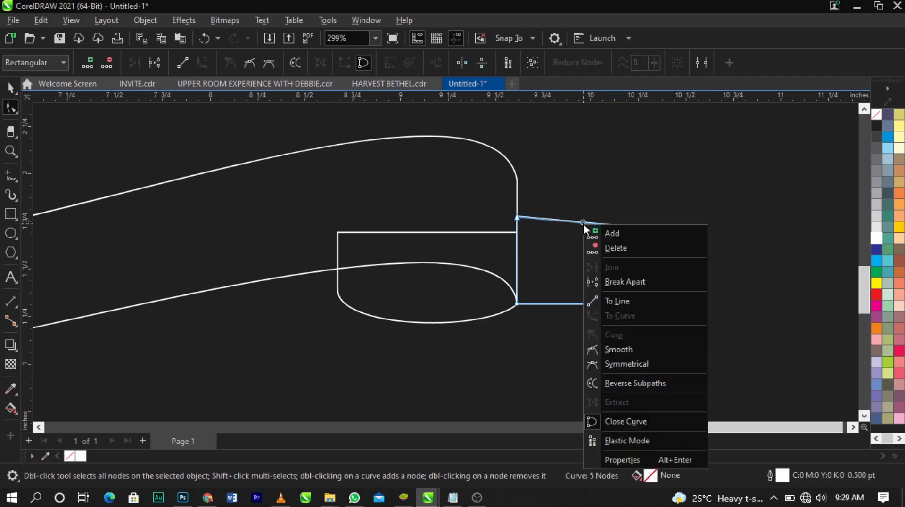
left_click(541, 265)
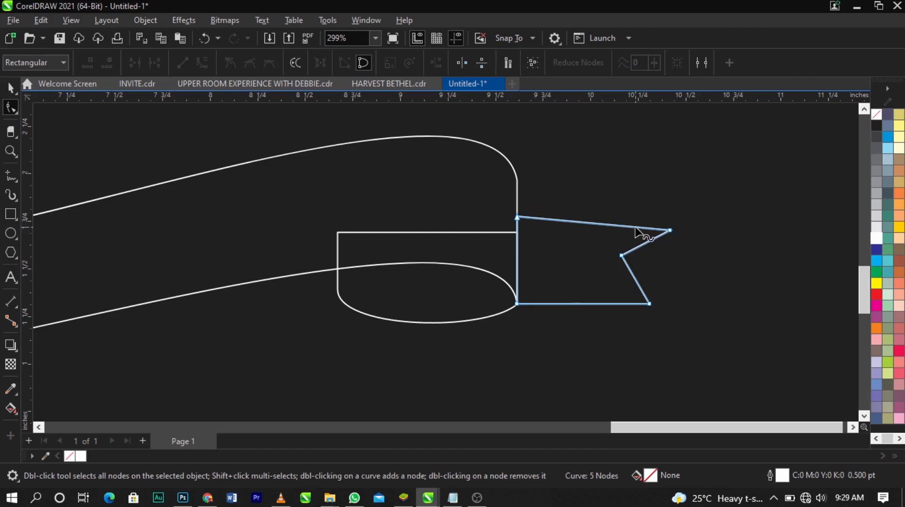
left_click(670, 231)
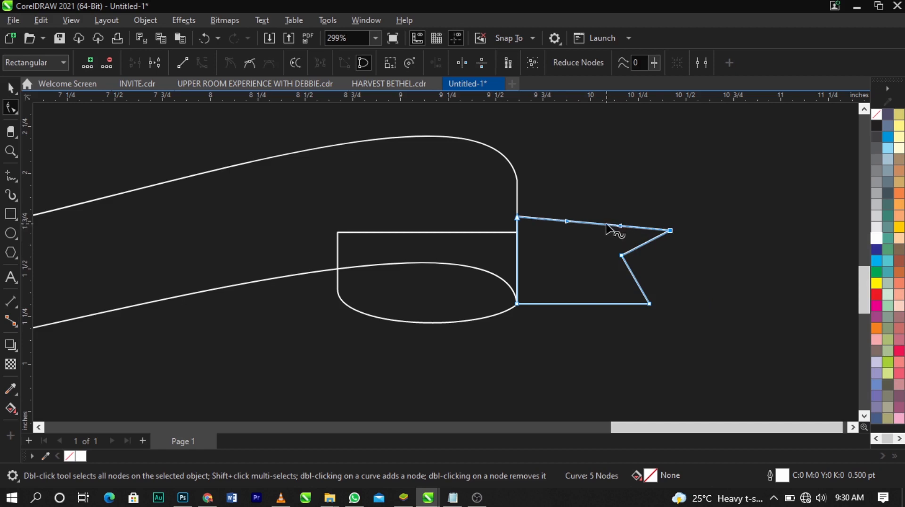
left_click_drag(605, 226, 603, 204)
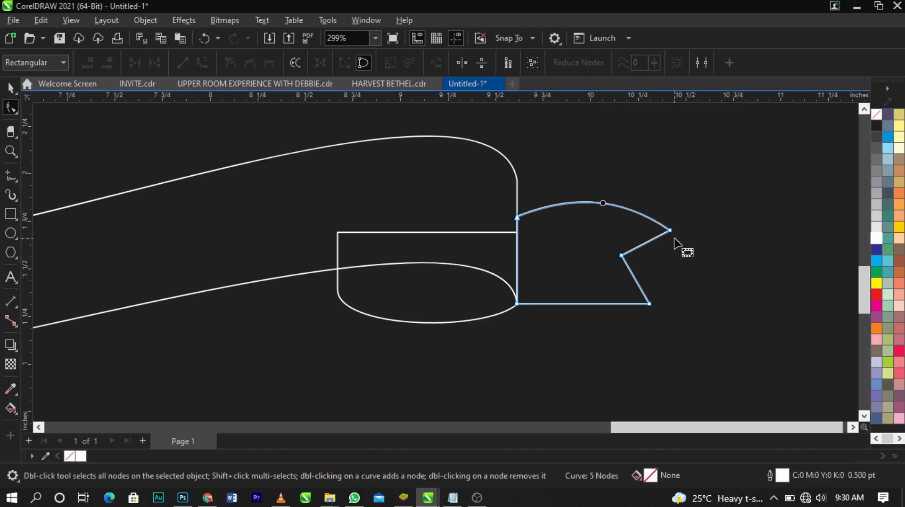
Lower the ribbon tail's upper outer corner and adjust the top edge's curve handles to round the arch
left_click_drag(670, 231, 661, 249)
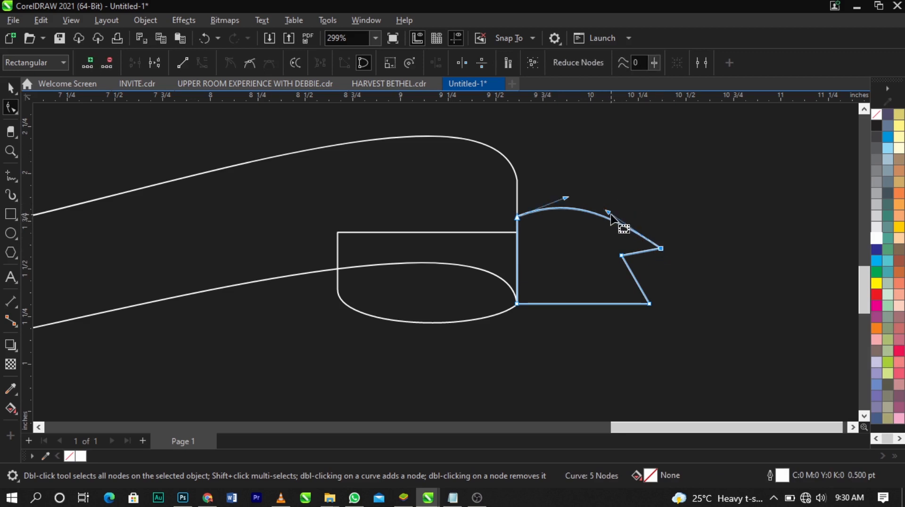
left_click(626, 211)
left_click(604, 218)
left_click_drag(609, 216, 630, 210)
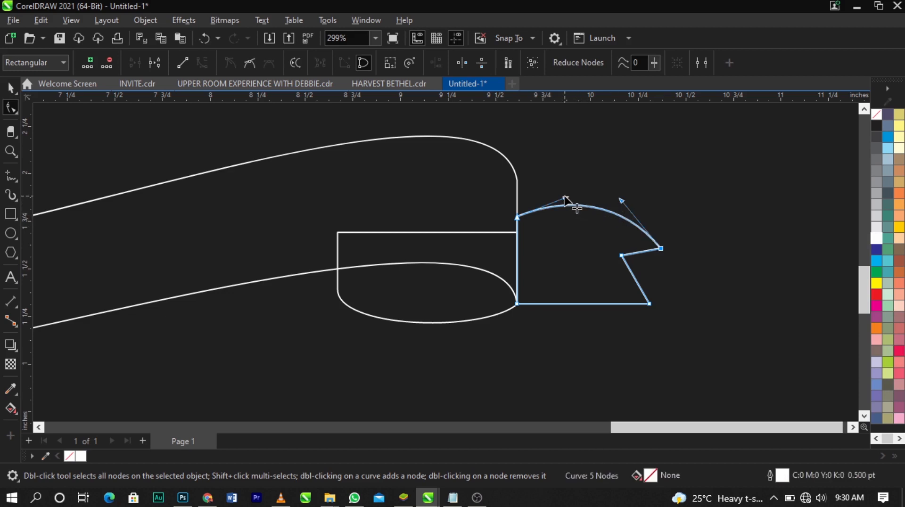
left_click_drag(565, 197, 565, 197)
left_click_drag(661, 248, 670, 245)
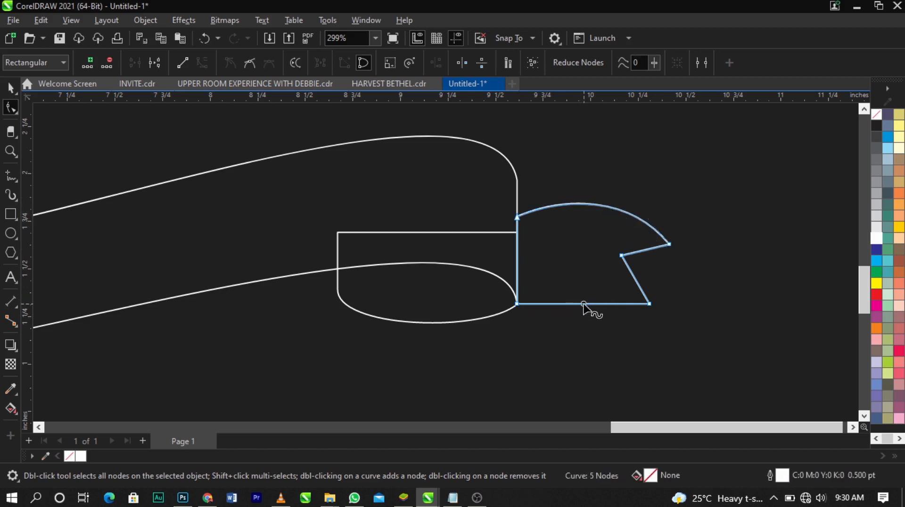
Convert the ribbon tail's lower edge to a curve and bow it upward
right_click(584, 305)
left_click(645, 151)
left_click_drag(588, 305, 590, 288)
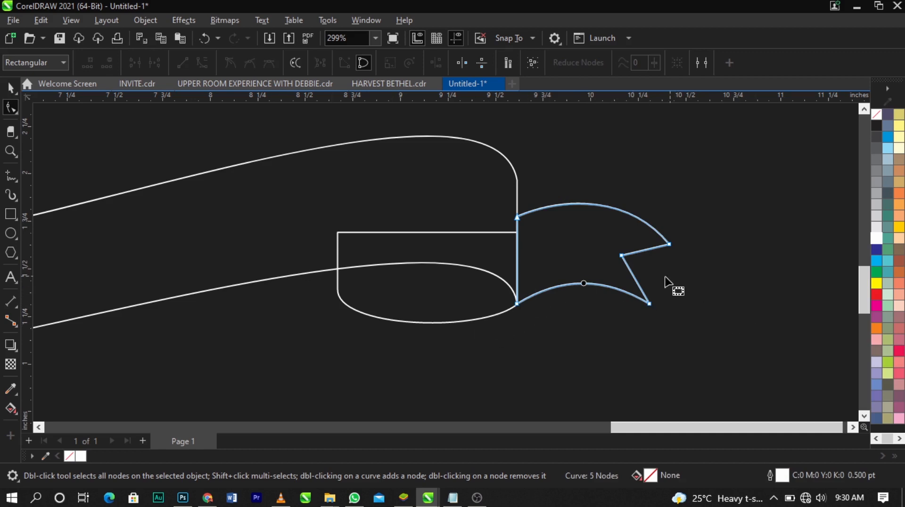
Convert both edges of the tail's notch to curves, bow them outward and upward, and deselect the shape
scroll(666, 281, "up", 3)
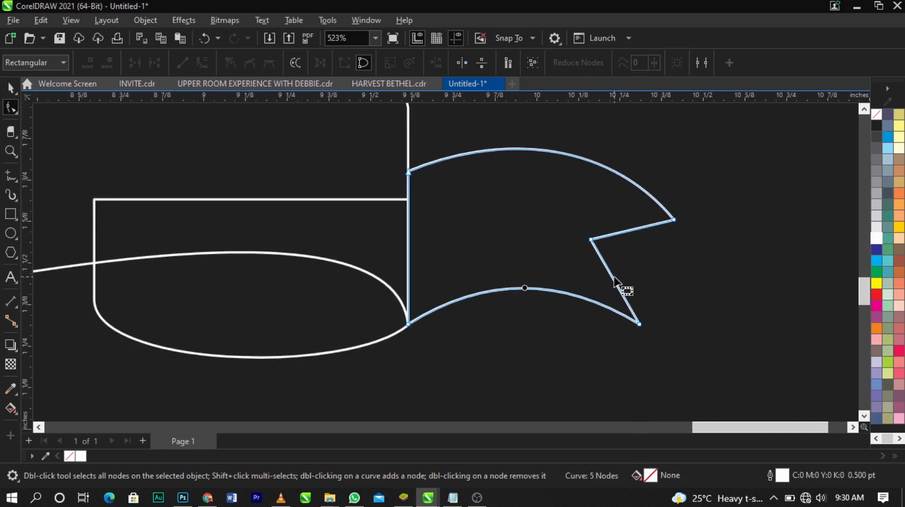
right_click(611, 274)
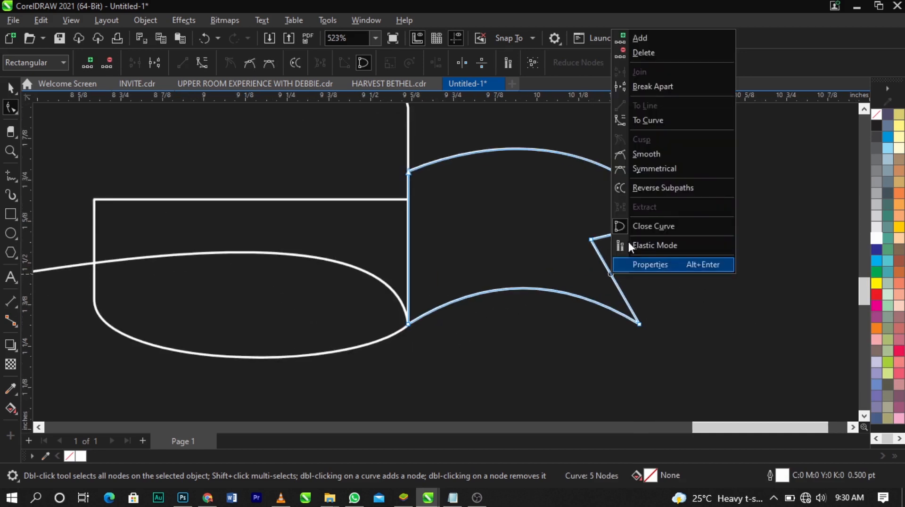
left_click(651, 121)
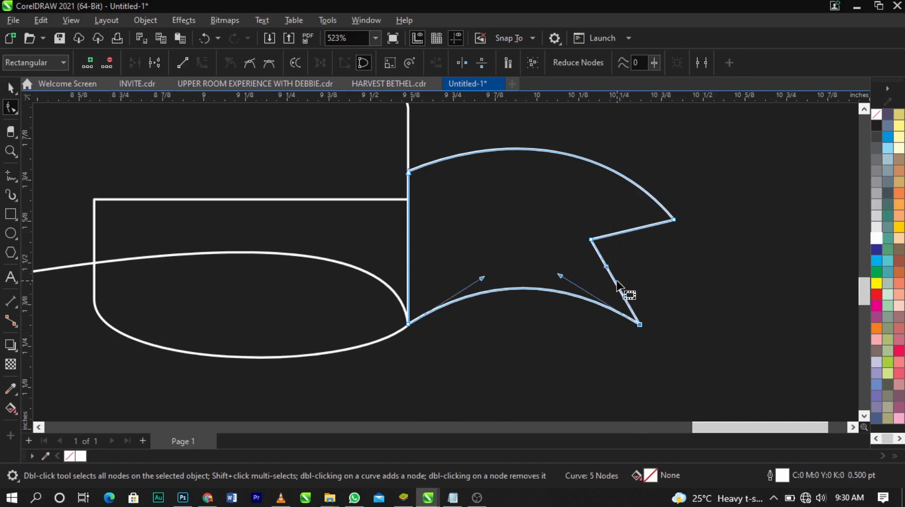
left_click_drag(623, 295, 634, 279)
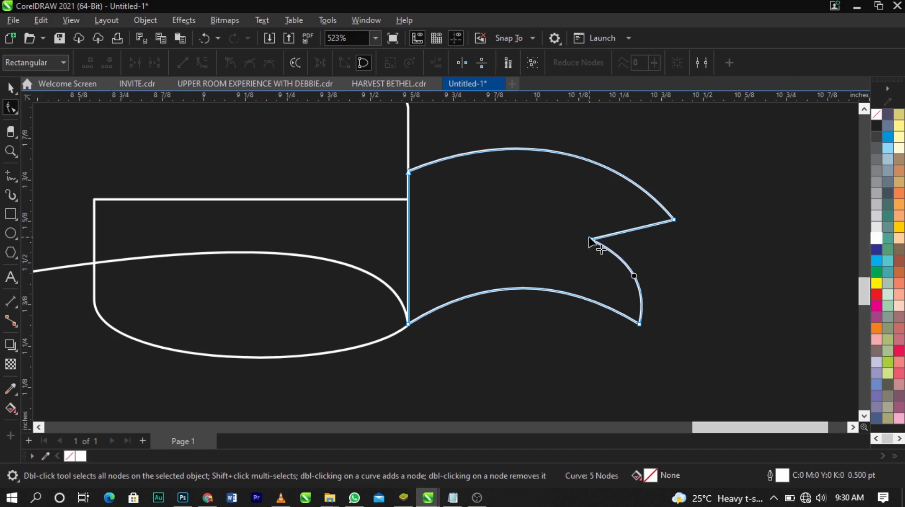
right_click(641, 228)
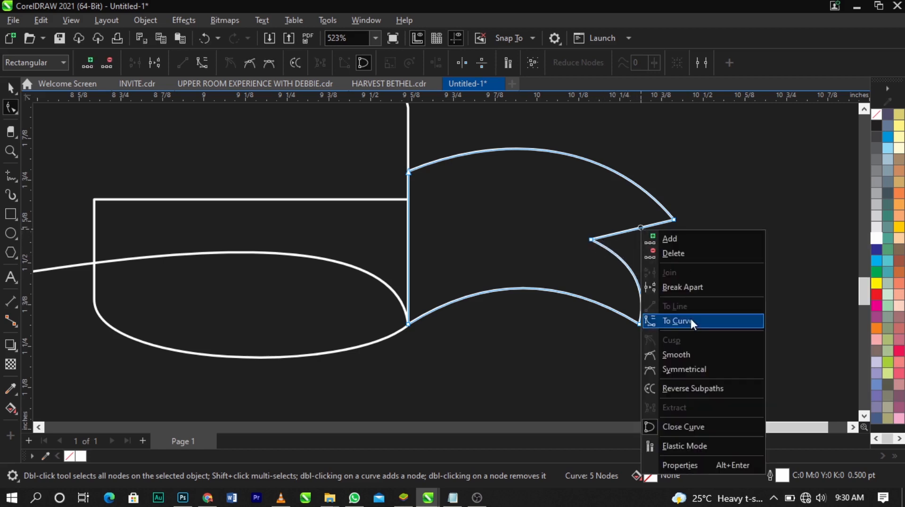
left_click(691, 319)
left_click_drag(631, 231, 631, 222)
scroll(648, 245, "down", 2)
key("space")
left_click(671, 257)
scroll(653, 262, "down", 2)
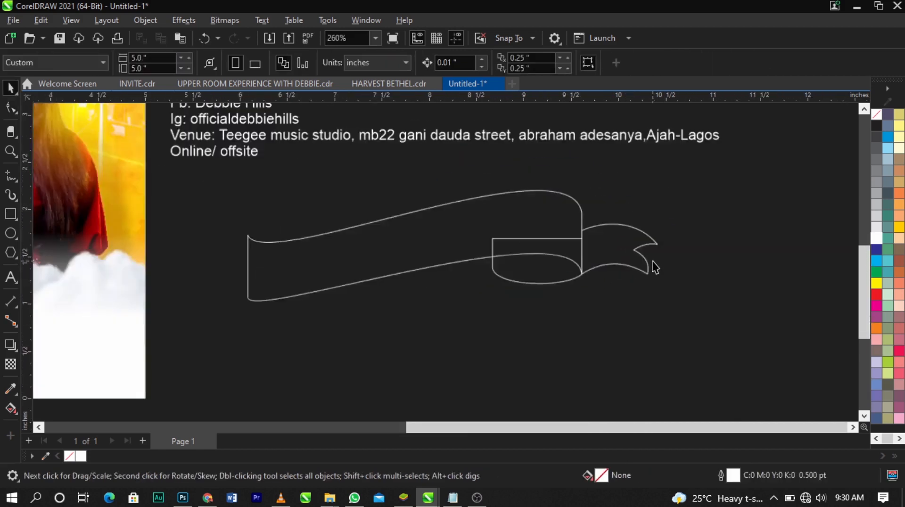
Select all three ribbon shapes and scale them down together to about 4.091 by 1.101 inches
scroll(654, 261, "down", 1)
key("z")
left_click_drag(739, 190, 222, 355)
key("space")
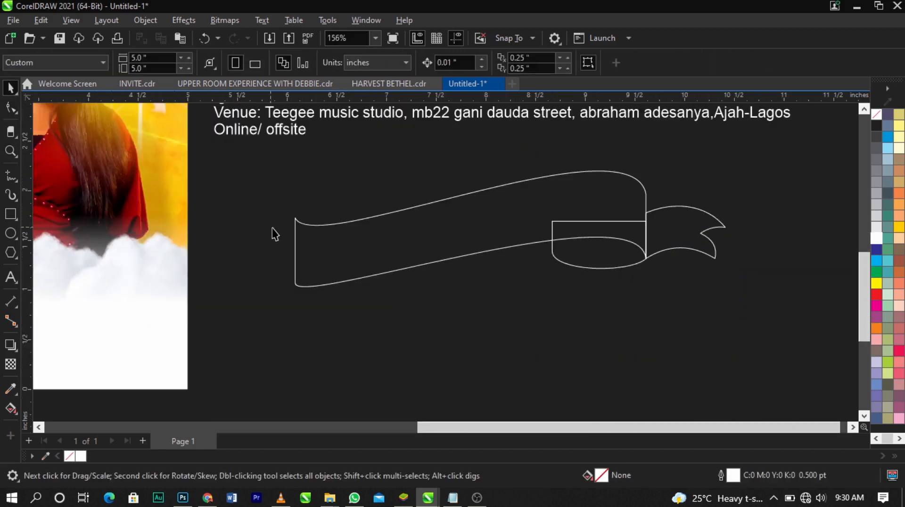
left_click_drag(253, 163, 718, 298)
left_click_drag(572, 239, 571, 250)
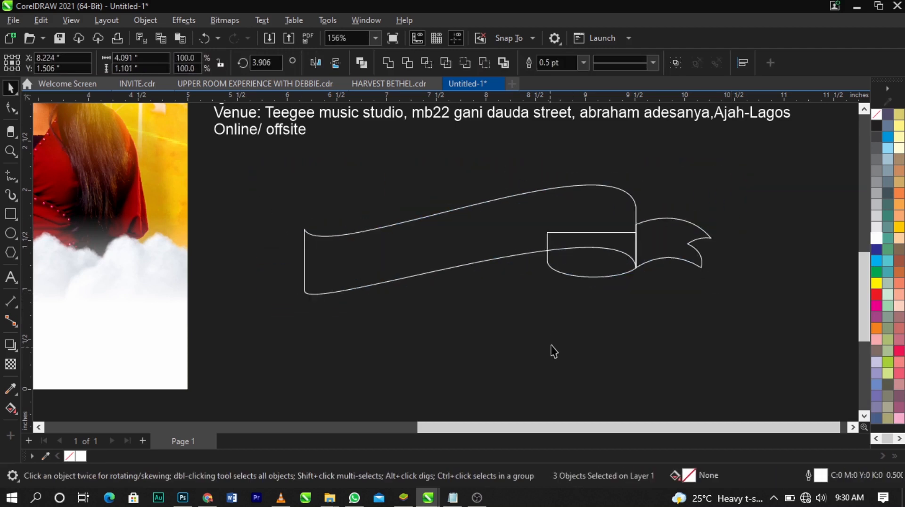
left_click(554, 351)
Apply a linear black-to-white fountain fill across the main banner, running from its right end to its left edge
scroll(742, 246, "up", 1)
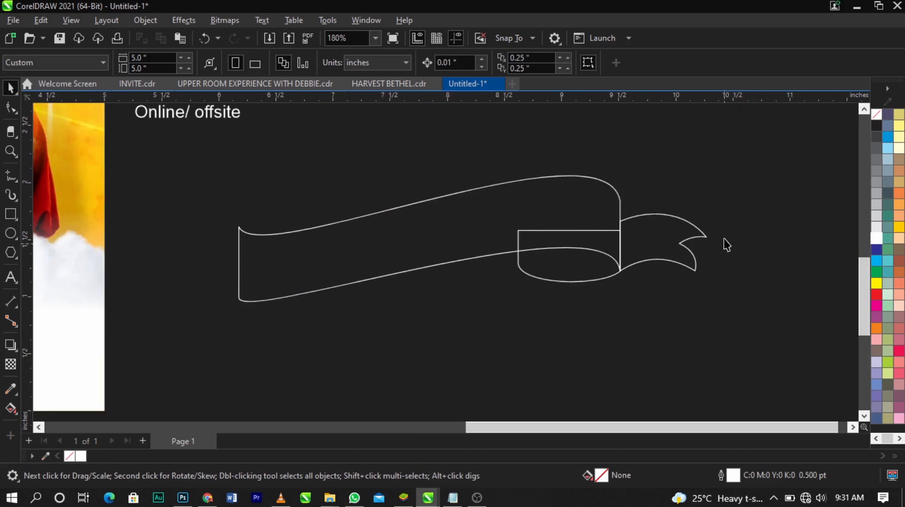
left_click(10, 408)
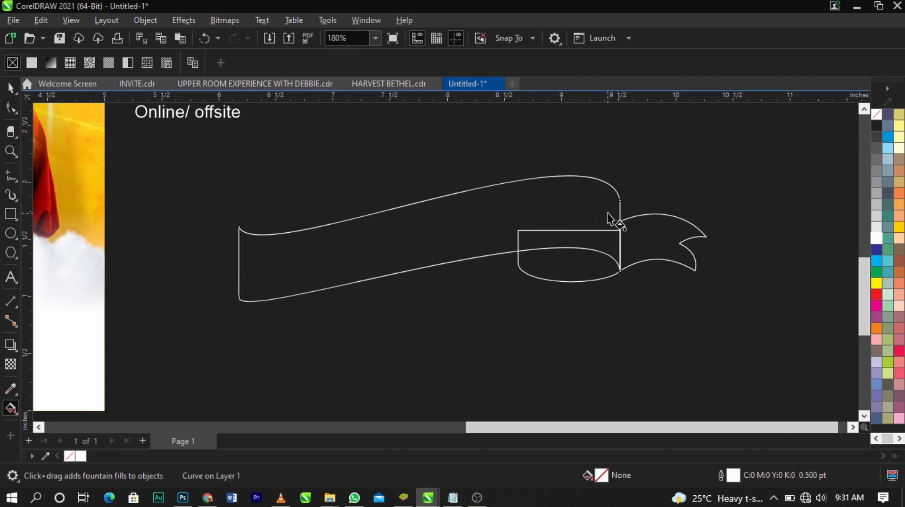
left_click_drag(615, 211, 240, 272)
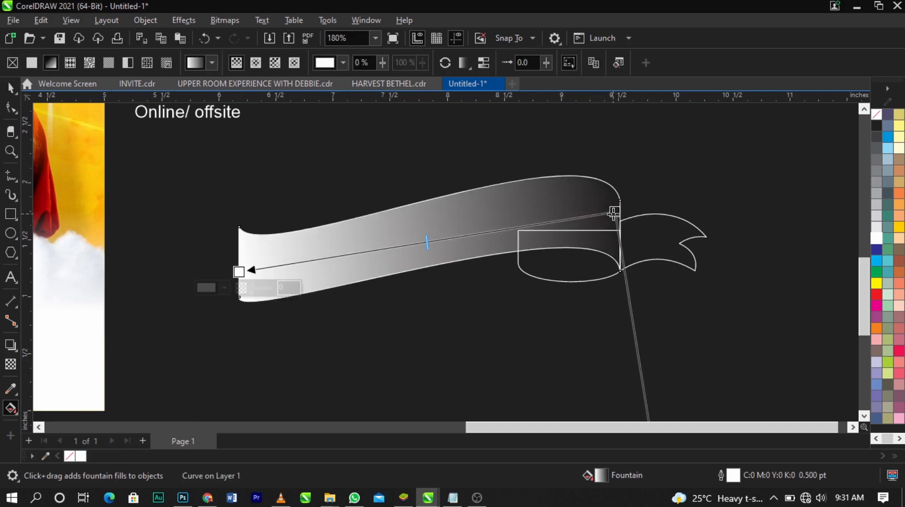
left_click_drag(615, 212, 614, 212)
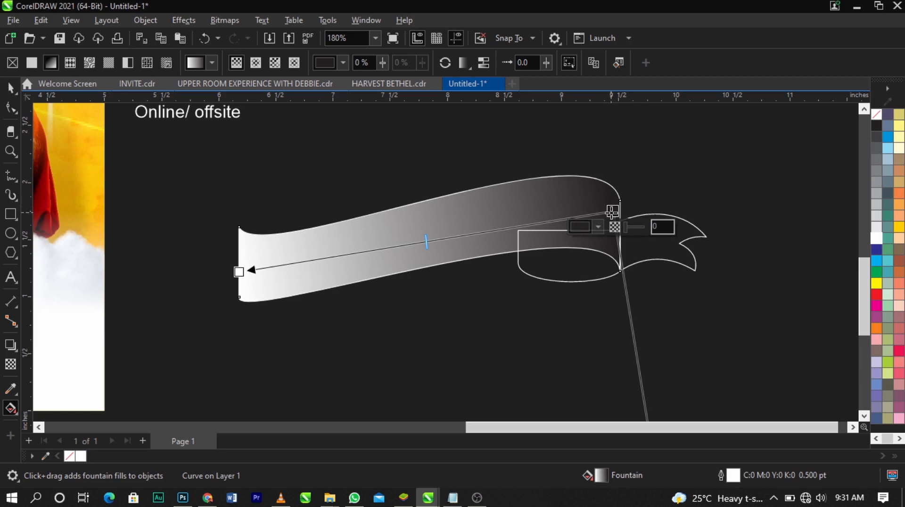
scroll(612, 212, "up", 2)
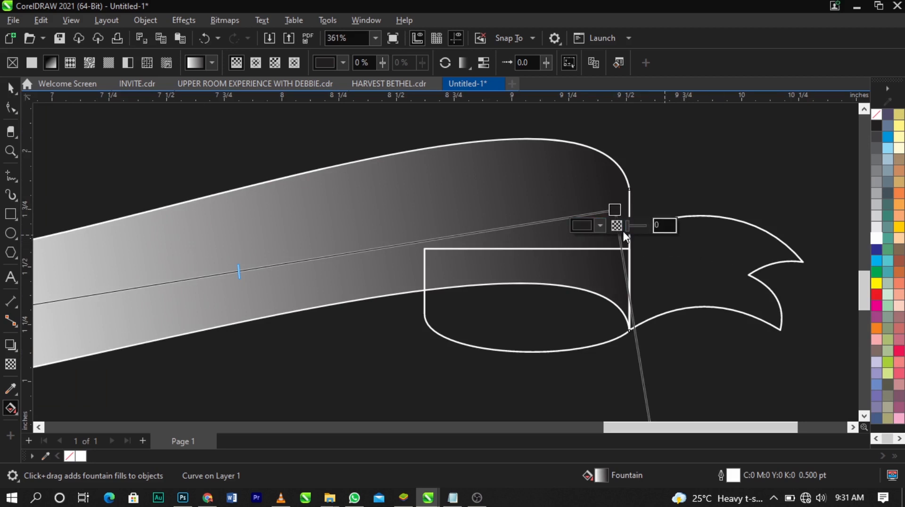
Set the gradient's dark start colour to RGB red #960000 and move its start node just past the banner's right edge
left_click(599, 227)
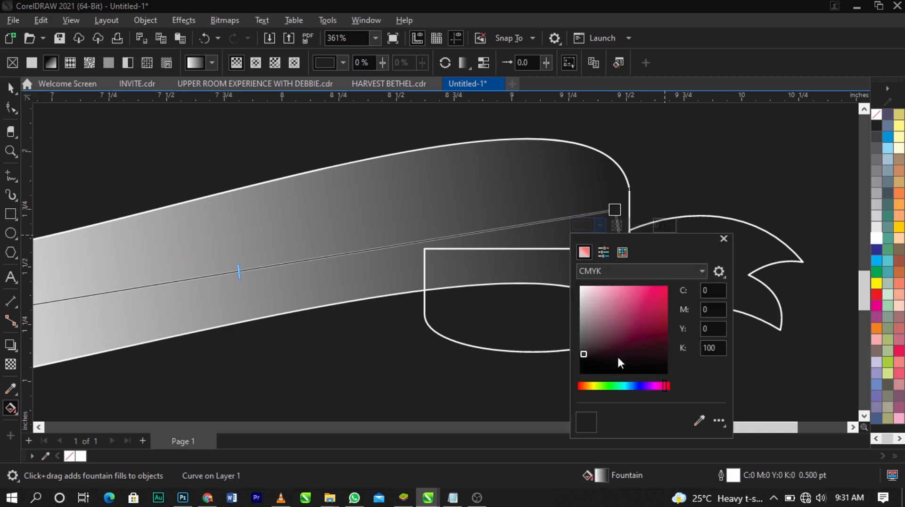
mouse_move(590, 387)
left_mouse_down()
mouse_move(555, 384)
mouse_move(656, 377)
mouse_move(610, 390)
mouse_move(644, 391)
mouse_move(570, 390)
mouse_move(662, 389)
mouse_move(568, 390)
left_mouse_up()
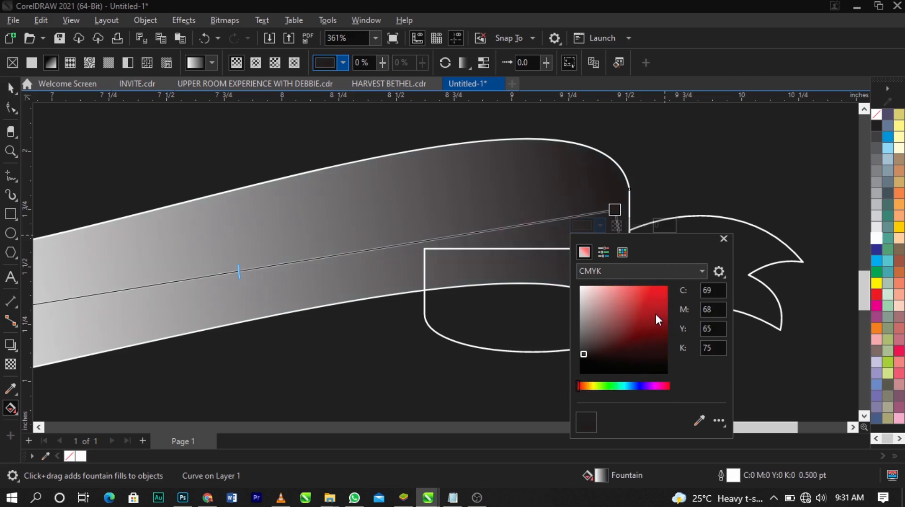
left_click(611, 277)
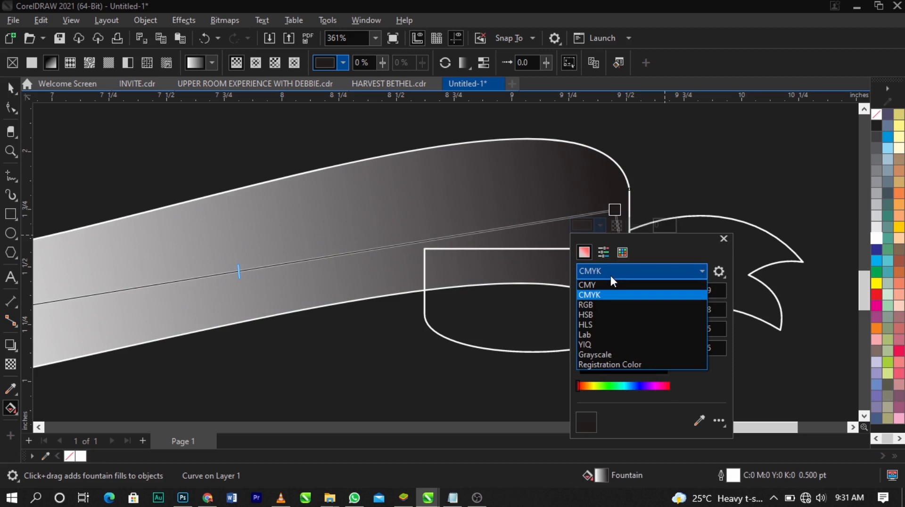
left_click(617, 305)
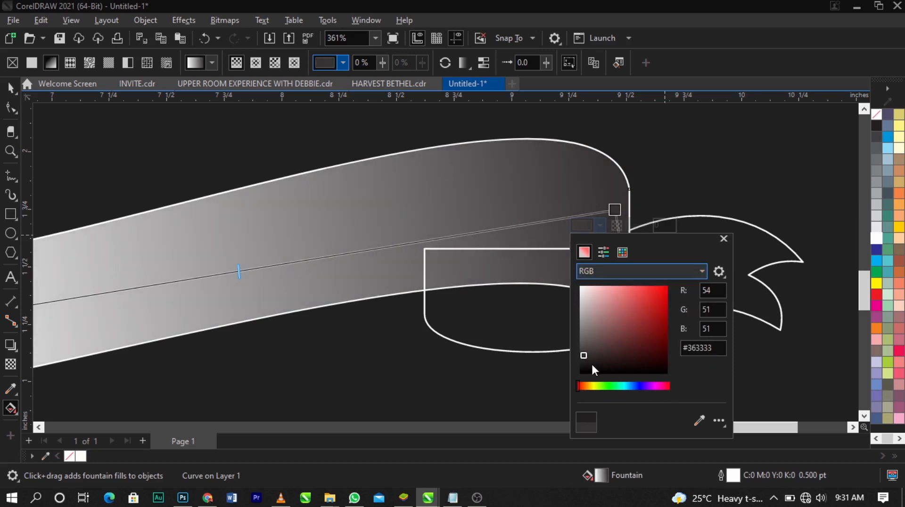
left_click_drag(580, 387, 561, 392)
mouse_move(645, 326)
left_mouse_down()
mouse_move(676, 355)
mouse_move(686, 302)
mouse_move(689, 310)
mouse_move(672, 320)
left_mouse_up()
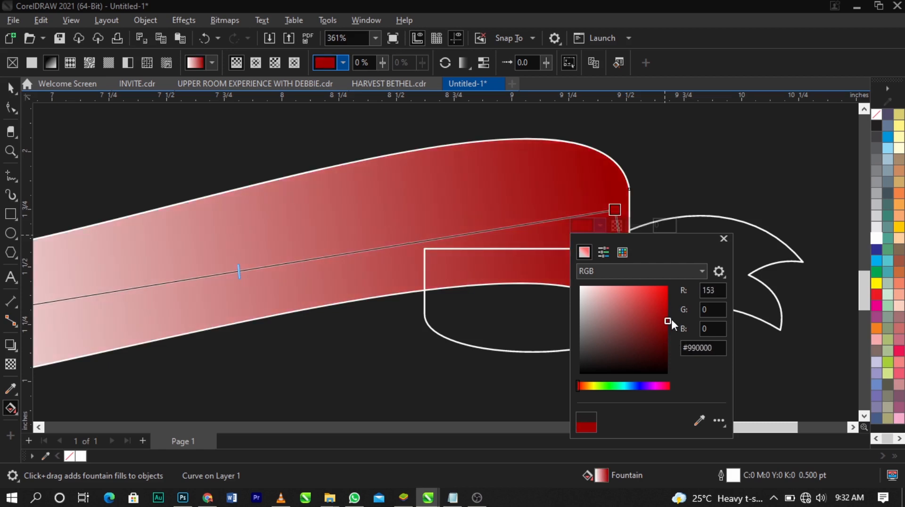
left_click(528, 212)
left_click_drag(616, 210, 635, 213)
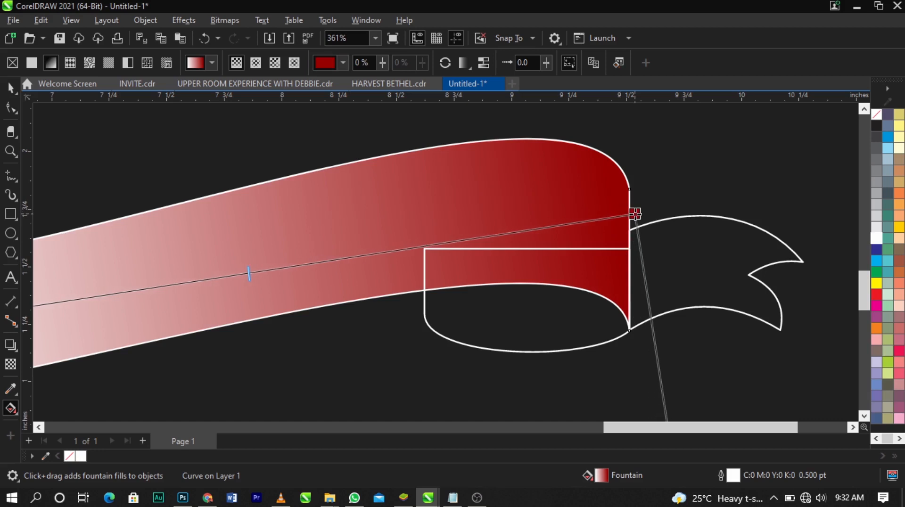
Add a colour node at 6% of the banner's gradient and set it to RGB dark maroon #360200
double_click(588, 220)
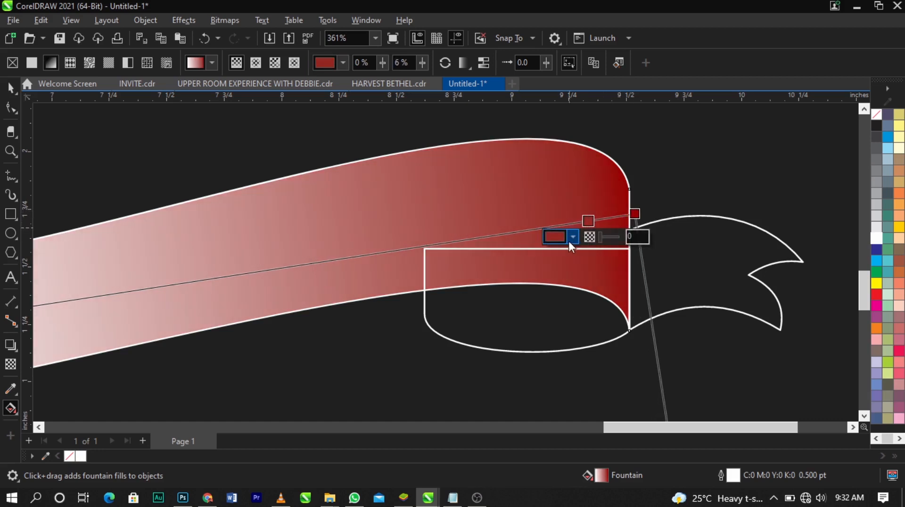
left_click(573, 237)
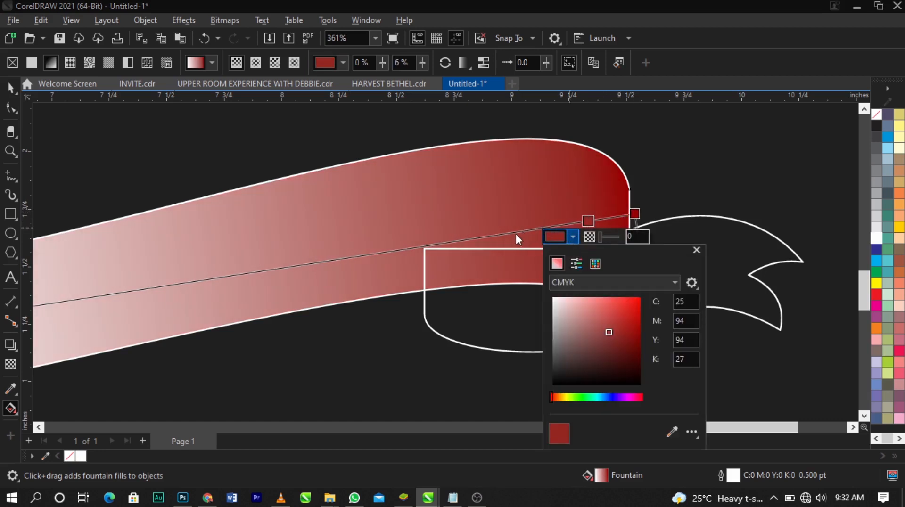
left_click(599, 283)
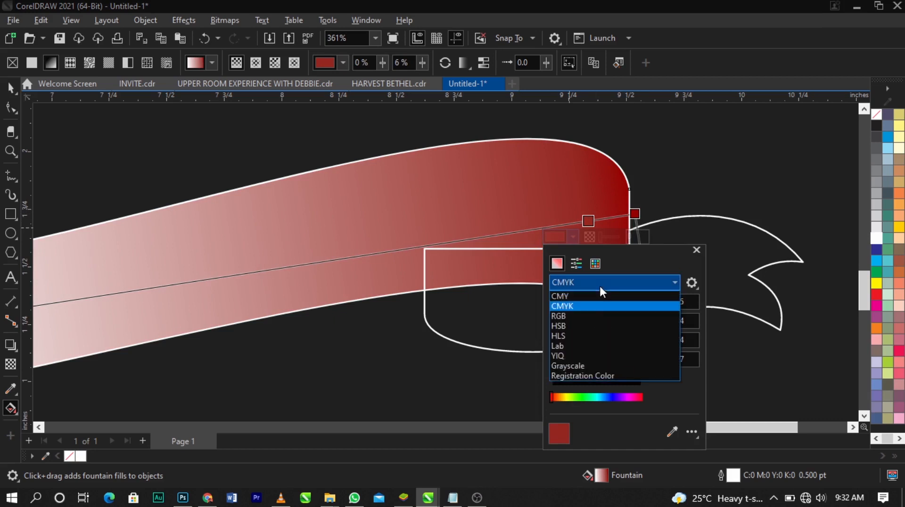
left_click(596, 316)
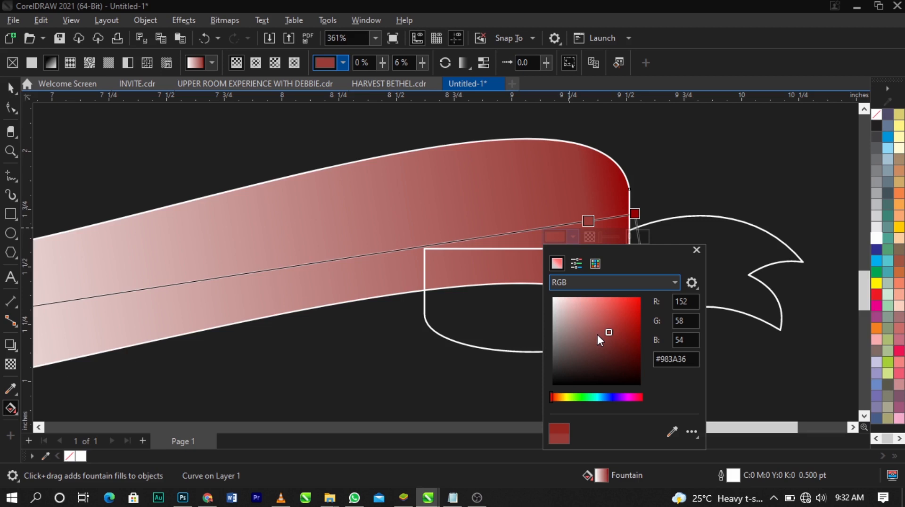
left_click_drag(609, 333, 644, 364)
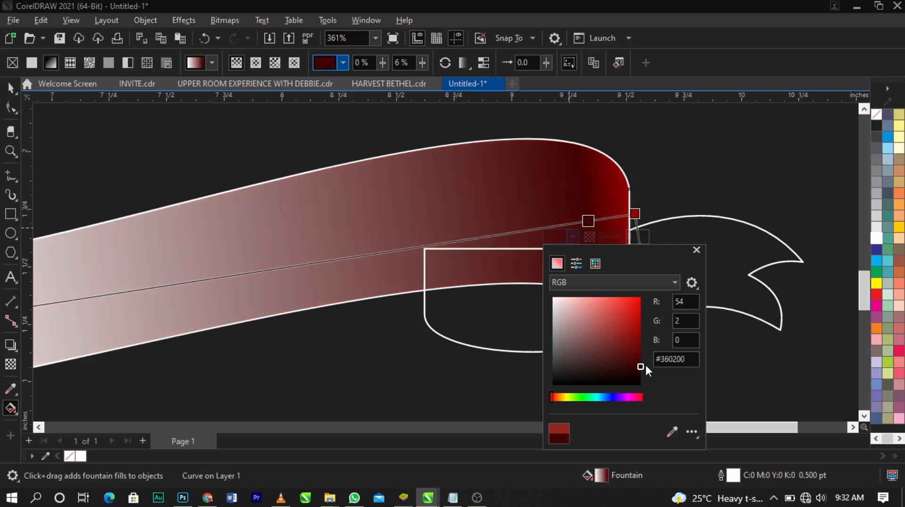
Swing the gradient's skew handle so that it points straight down below the banner's right end
scroll(566, 192, "down", 2)
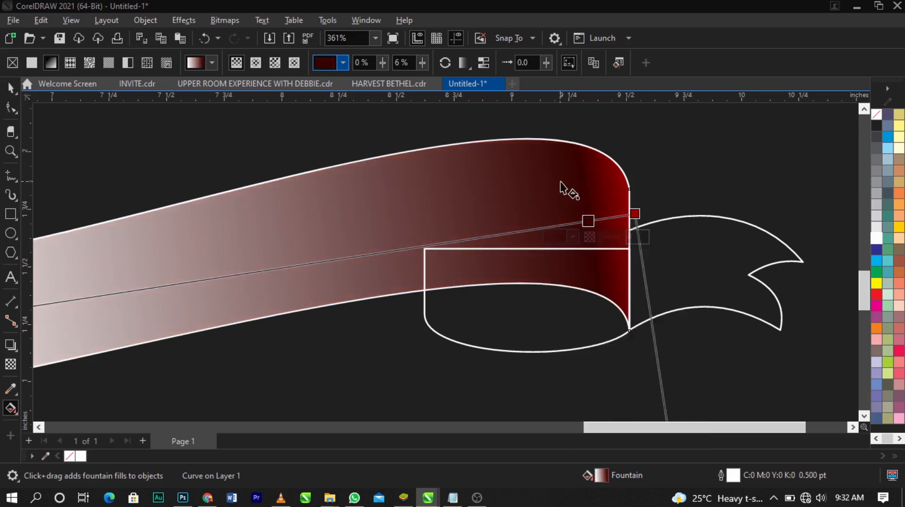
scroll(578, 227, "down", 6)
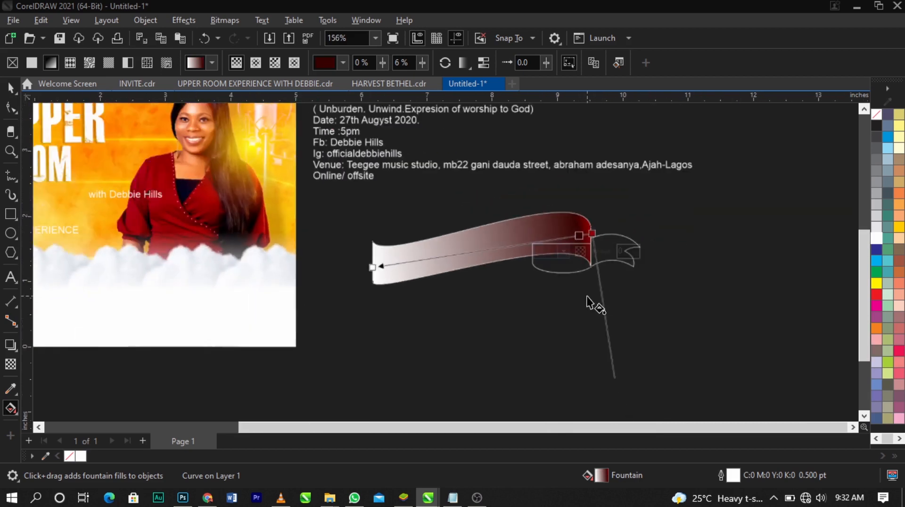
left_click_drag(612, 390, 591, 392)
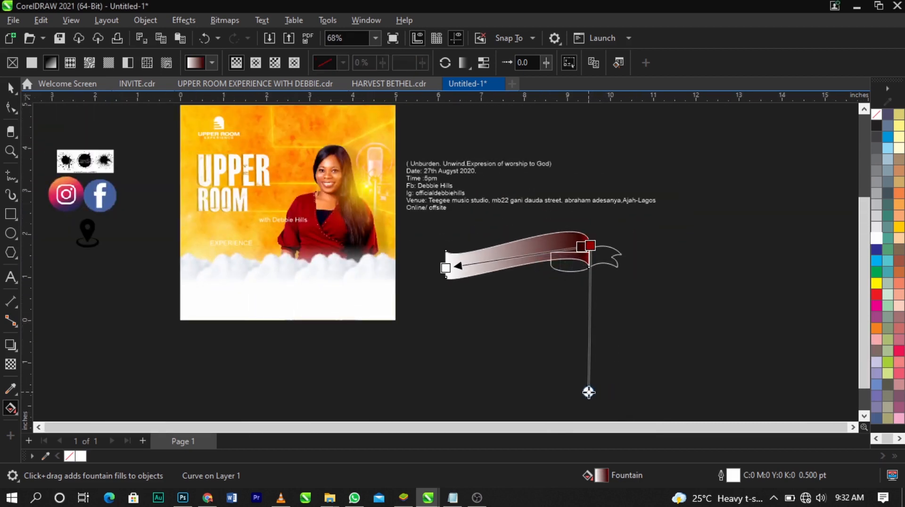
Add a colour node at 35% of the banner's gradient and set it to RGB red #911505
scroll(578, 238, "up", 4)
scroll(578, 241, "up", 2)
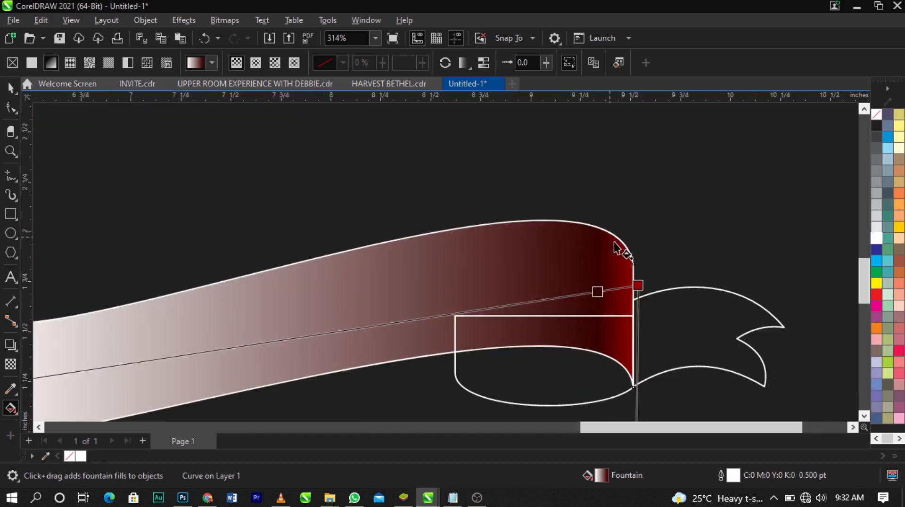
scroll(611, 176, "down", 2)
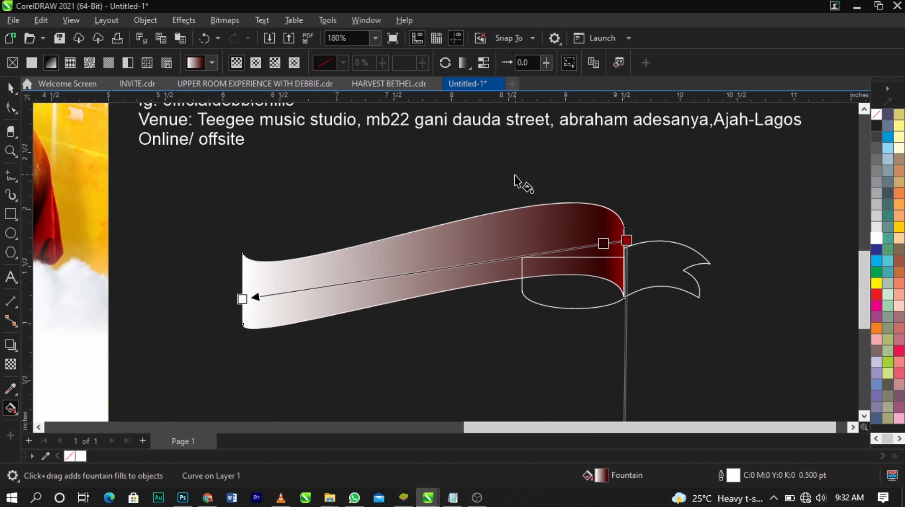
double_click(494, 263)
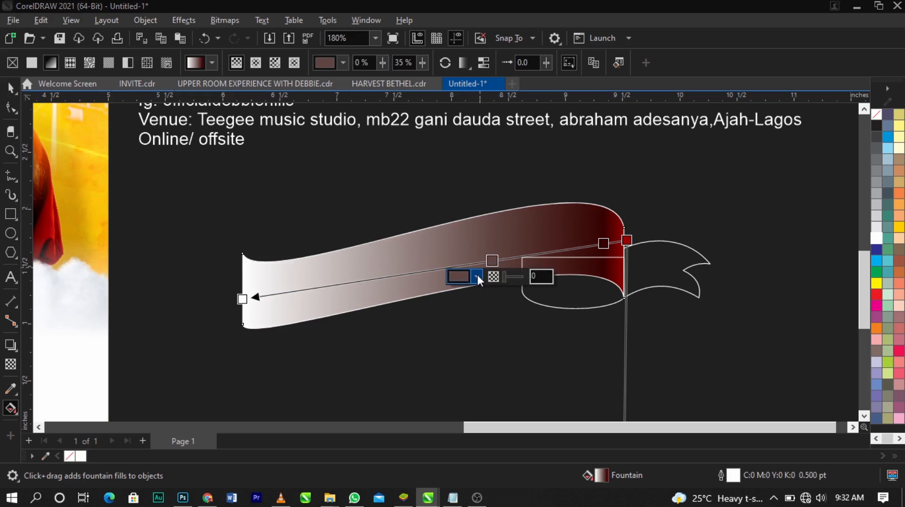
left_click(476, 276)
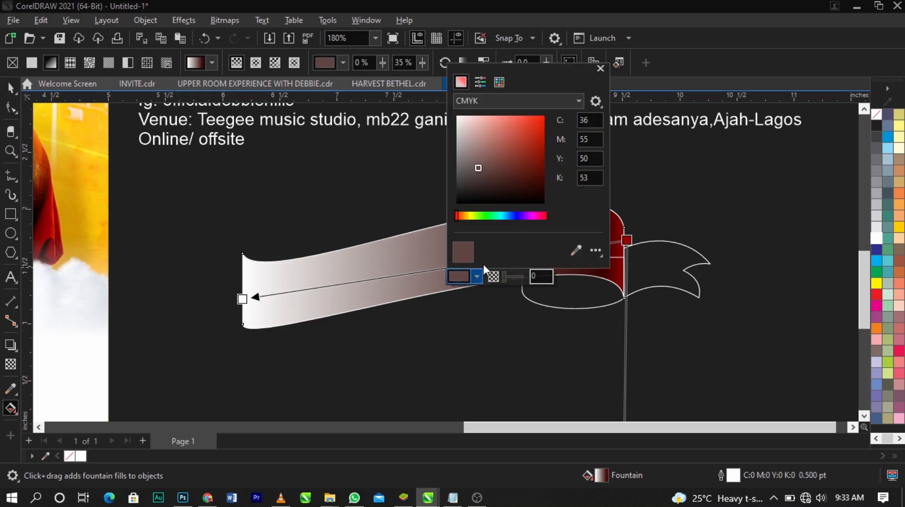
left_click(467, 103)
left_click(474, 131)
left_click_drag(513, 64, 729, 81)
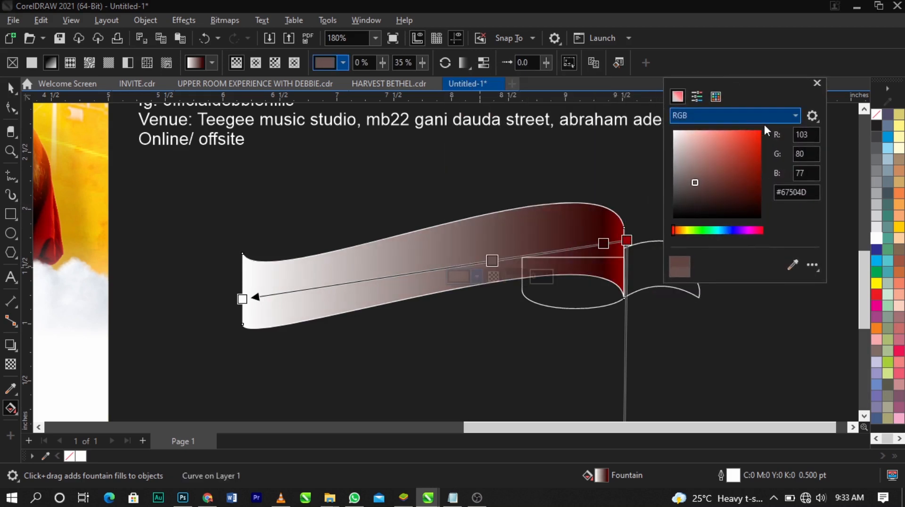
left_click_drag(759, 152, 760, 169)
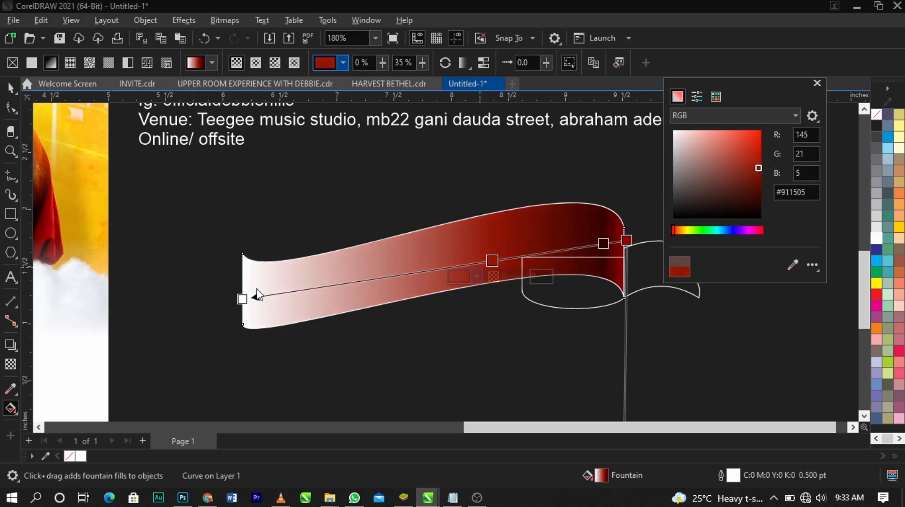
Set the gradient's white end node at the banner's left edge to RGB dark red #4F0000
left_click(226, 308)
left_click(243, 299)
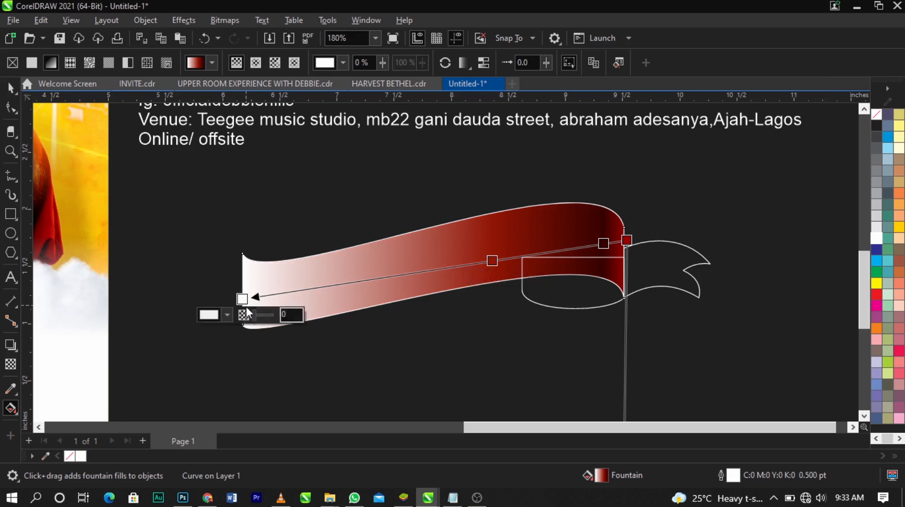
left_click(229, 318)
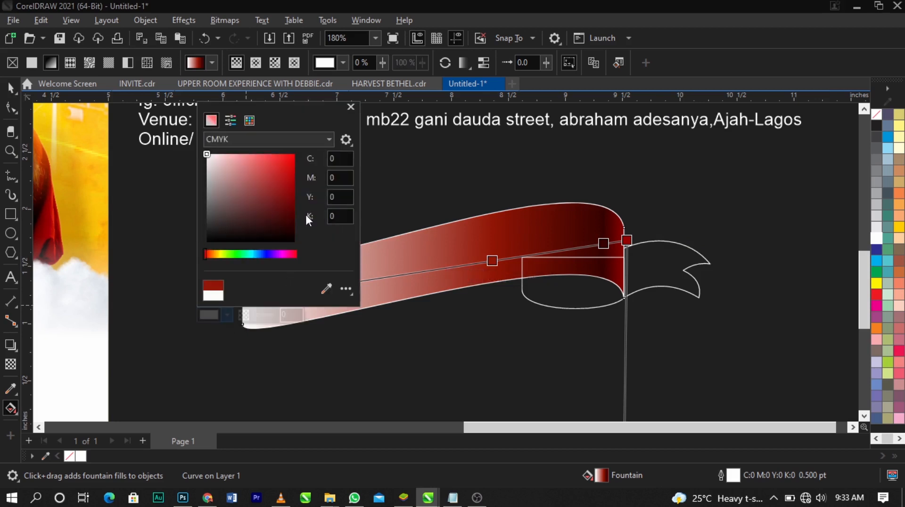
left_click(250, 139)
left_click(260, 171)
left_click(290, 195)
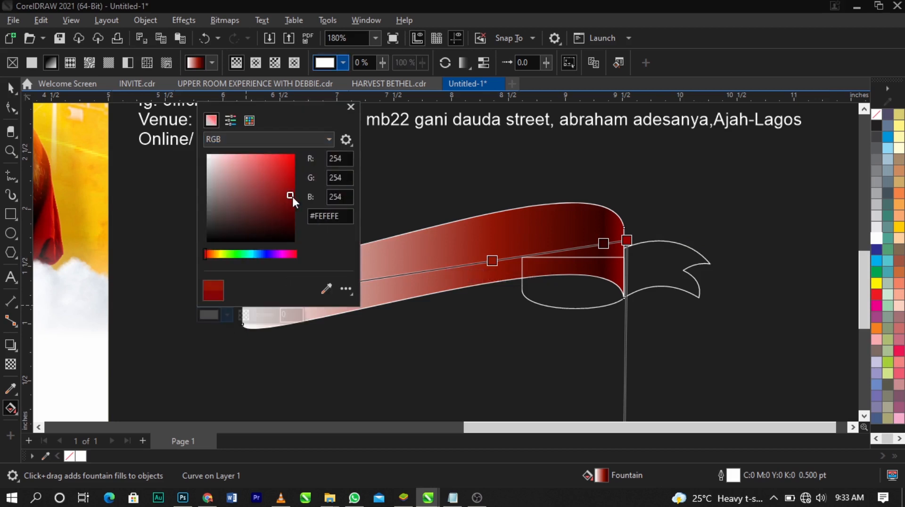
left_click_drag(292, 196, 302, 208)
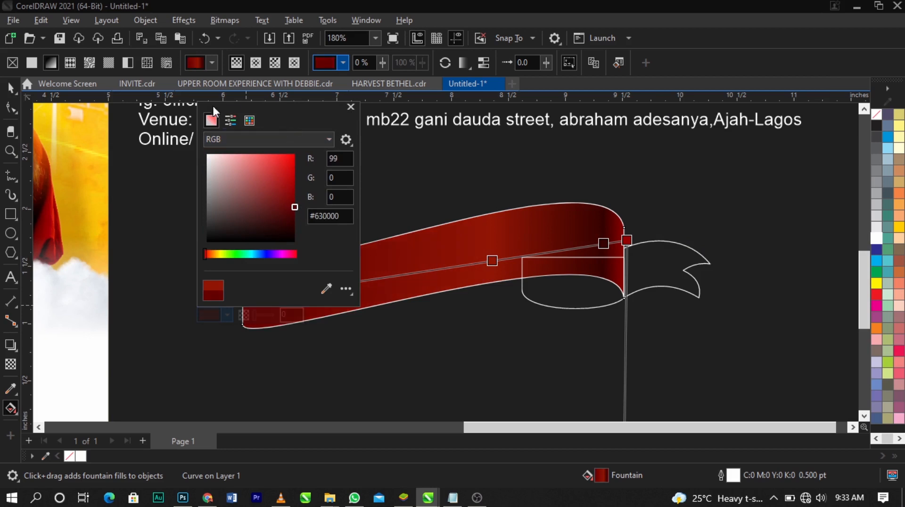
left_click_drag(280, 103, 168, 78)
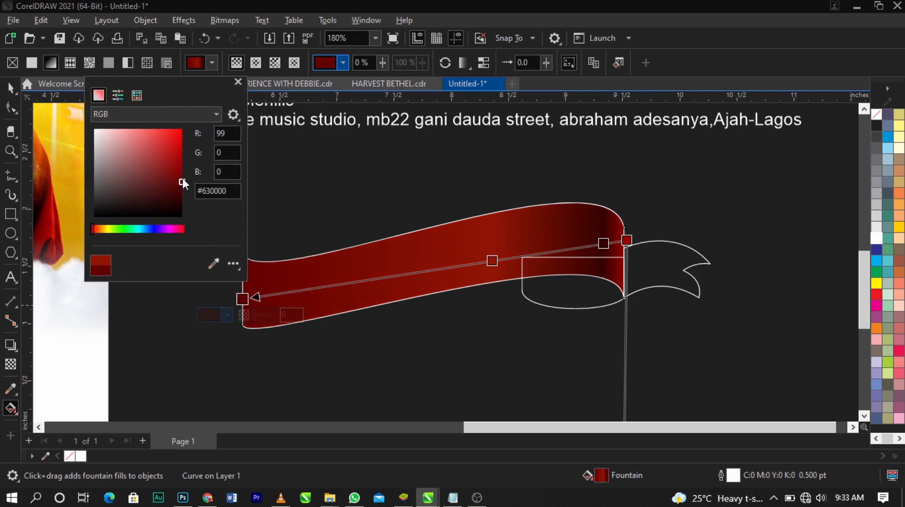
left_click_drag(183, 187, 185, 190)
Brighten the 35% node to a vivid RGB red, shifting its hue to the far red end of the spectrum
left_click(492, 261)
left_click(478, 279)
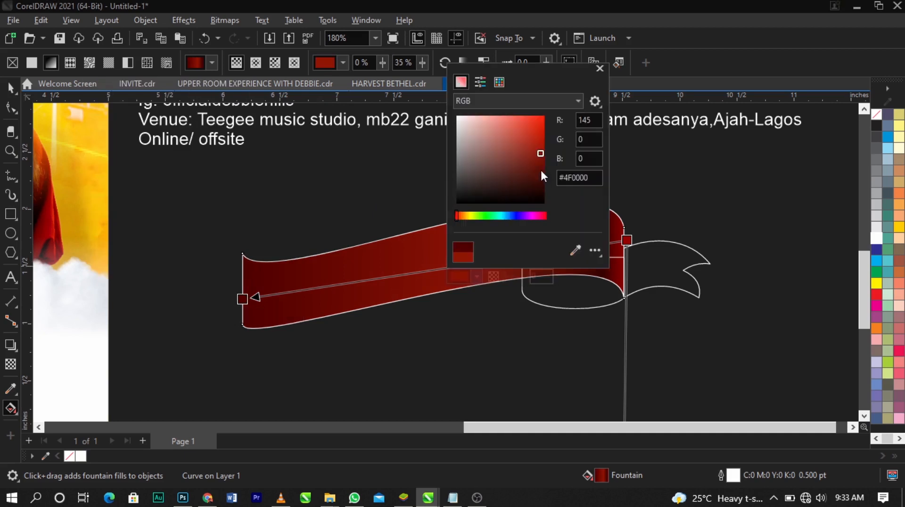
left_click_drag(531, 70, 701, 50)
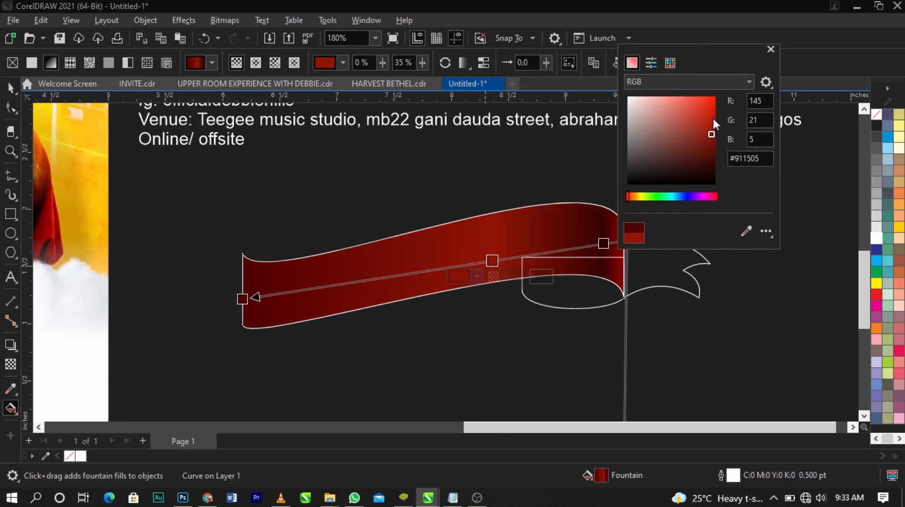
left_click(715, 112)
left_click(691, 129)
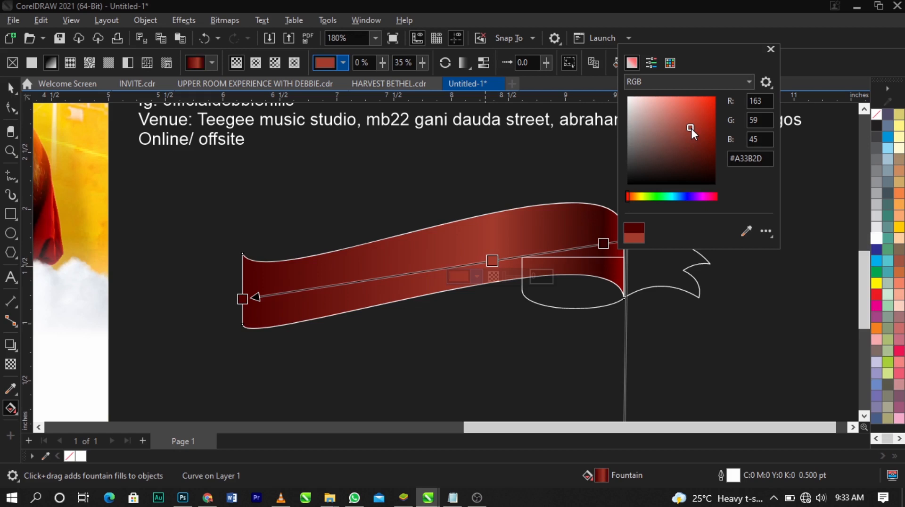
left_click(694, 117)
left_click(694, 107)
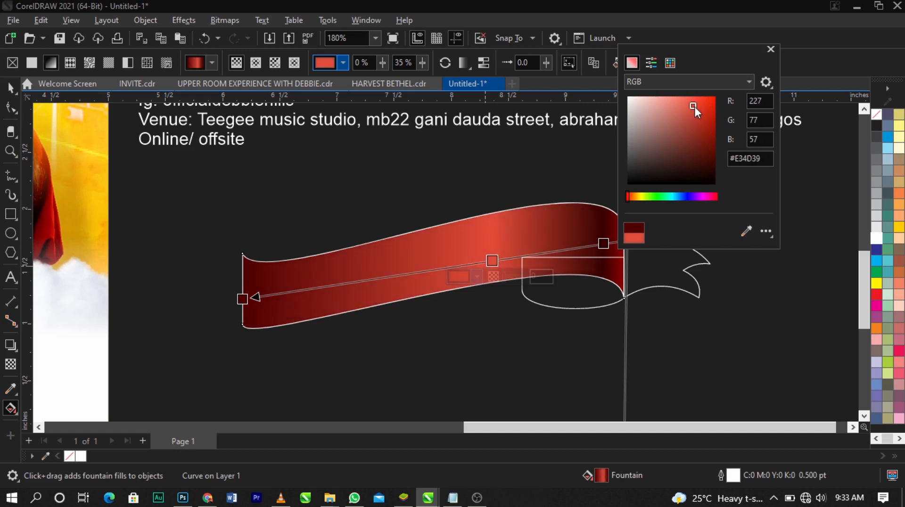
left_click_drag(694, 106, 706, 104)
left_click_drag(622, 196, 749, 198)
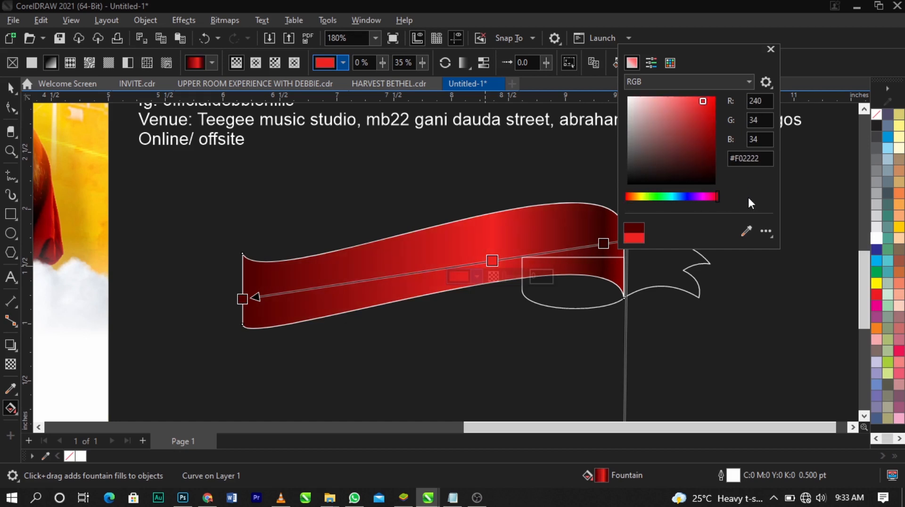
mouse_move(703, 101)
left_mouse_down()
mouse_move(716, 100)
mouse_move(715, 110)
mouse_move(706, 86)
left_mouse_up()
Set the gradient's start node at the banner's right edge to RGB red #D90000
left_click(627, 240)
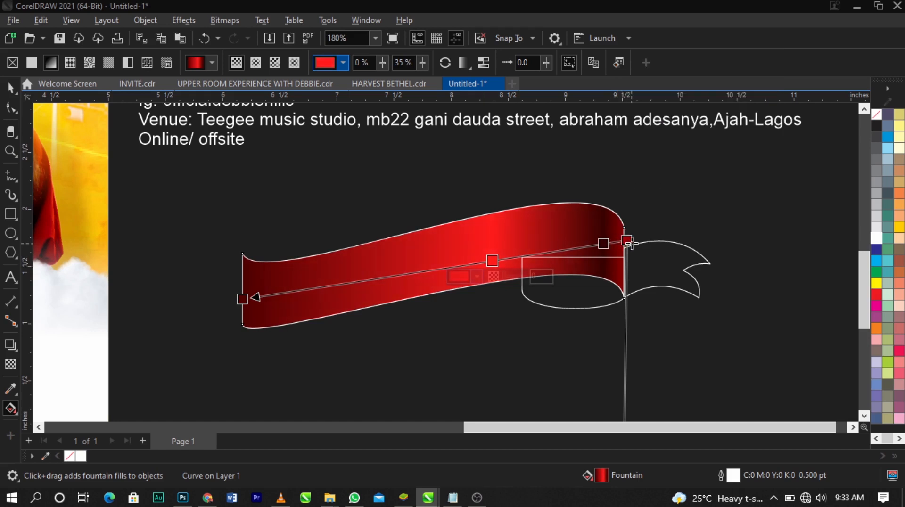
left_click(612, 256)
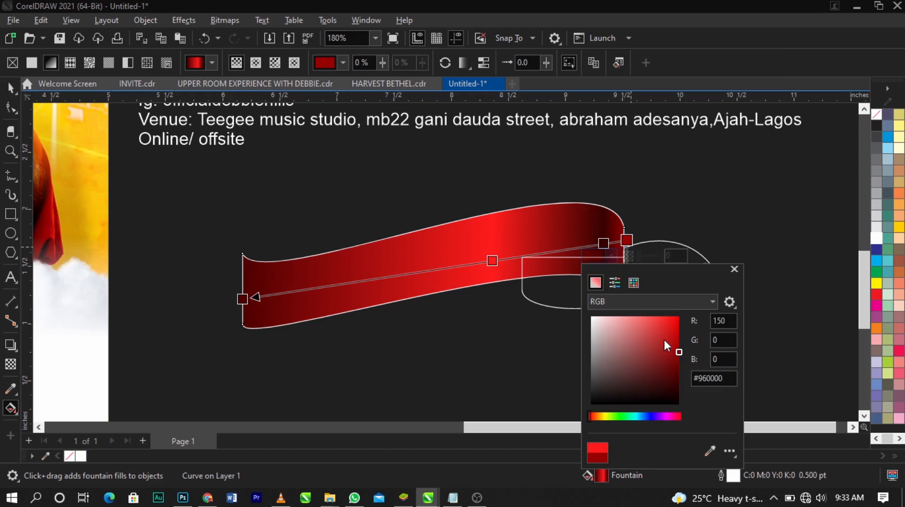
left_click(679, 370)
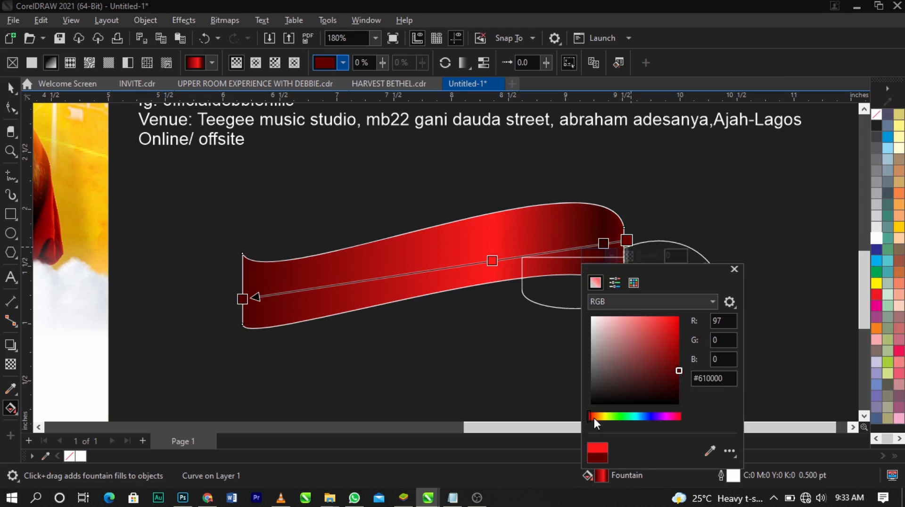
left_click_drag(594, 417, 705, 415)
left_click_drag(672, 343, 681, 330)
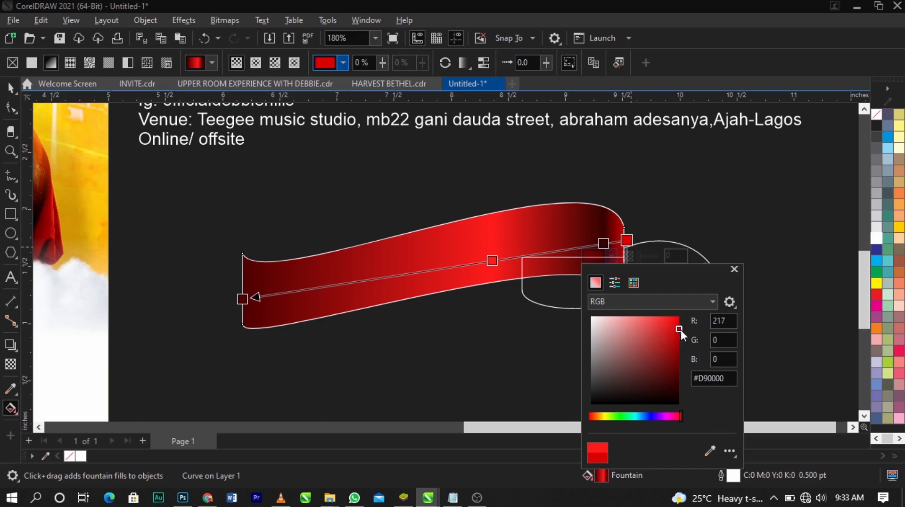
Darken the gradient's end node at the banner's left edge to a near-black maroon
left_click(423, 261)
left_click(242, 299)
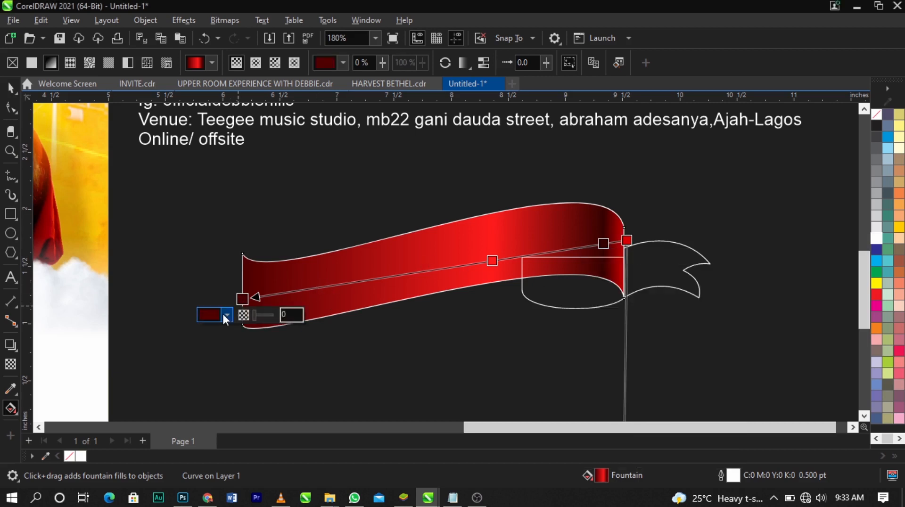
left_click(225, 315)
left_click_drag(251, 254, 316, 247)
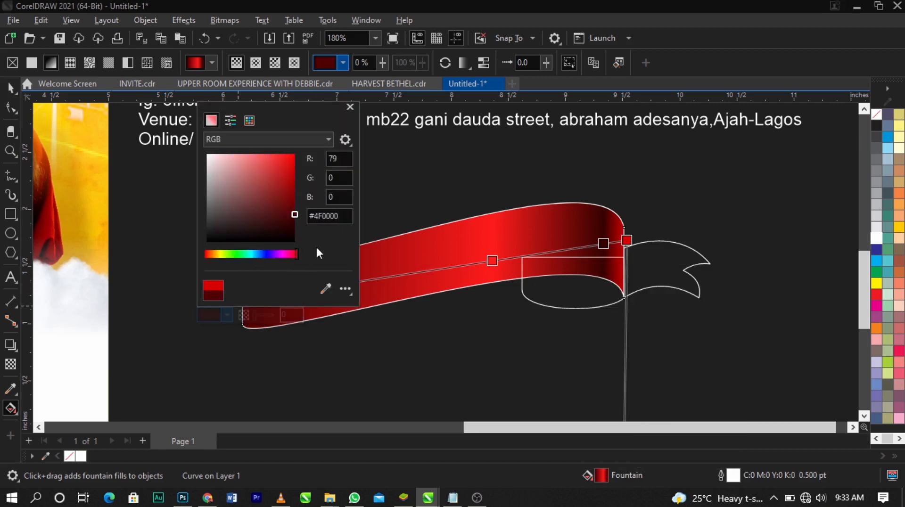
mouse_move(283, 191)
left_mouse_down()
mouse_move(285, 184)
mouse_move(307, 217)
mouse_move(298, 222)
left_mouse_up()
left_click(372, 281)
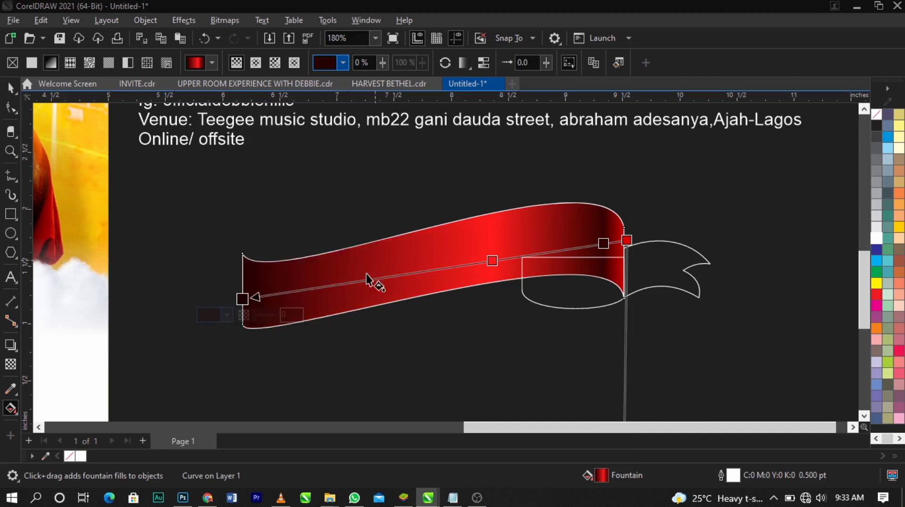
Add a dark red colour node at 58% of the banner's gradient and change the 35% node to pure red
double_click(335, 285)
left_click_drag(335, 286, 404, 274)
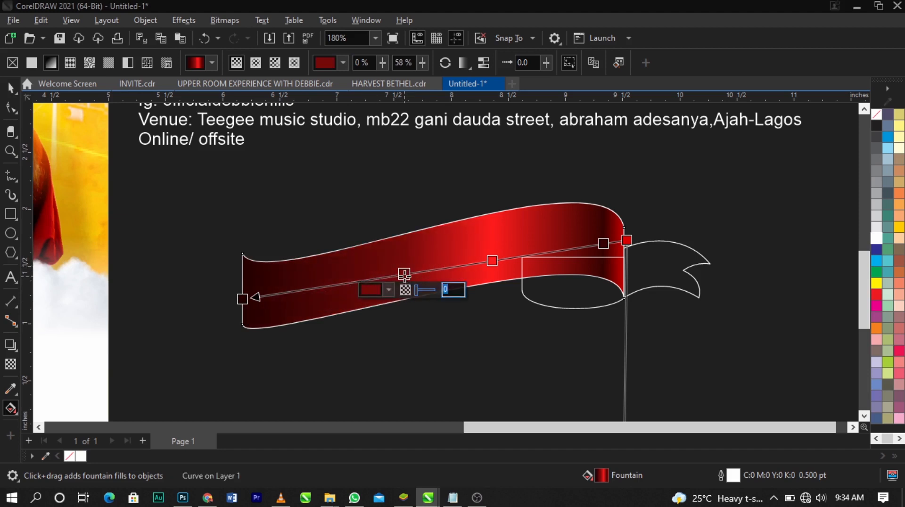
left_click(492, 261)
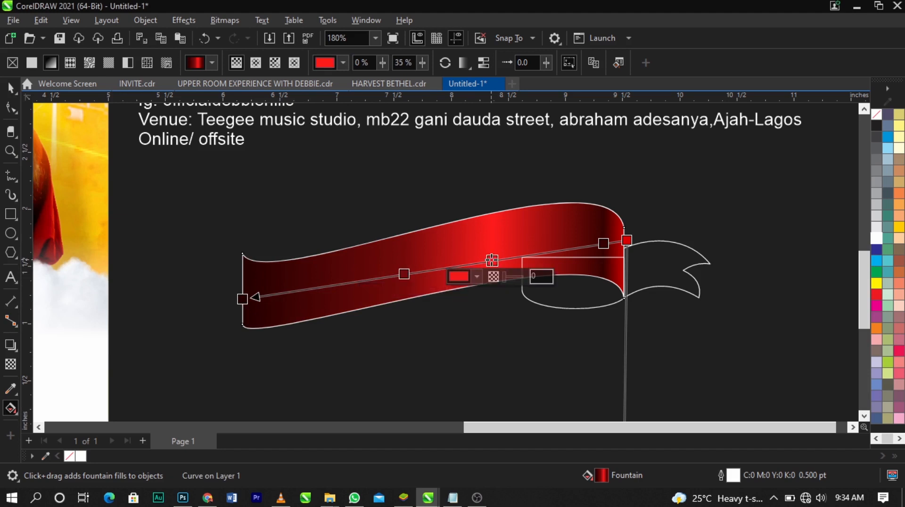
left_click(472, 279)
mouse_move(518, 138)
left_mouse_down()
mouse_move(517, 118)
mouse_move(506, 115)
mouse_move(532, 117)
mouse_move(532, 109)
mouse_move(533, 124)
mouse_move(548, 100)
left_mouse_up()
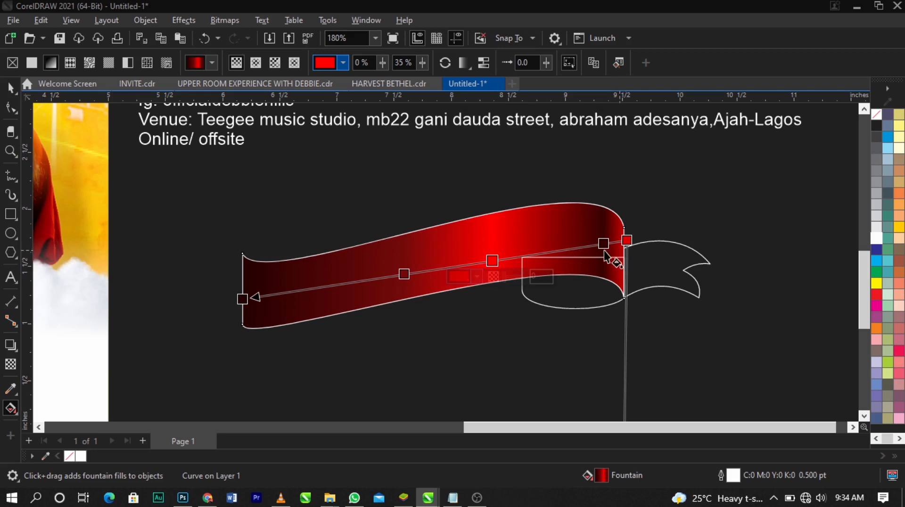
Add a colour node at 22% of the banner's gradient and set it to a dark maroon
double_click(565, 250)
left_click_drag(566, 250, 542, 256)
left_click(525, 268)
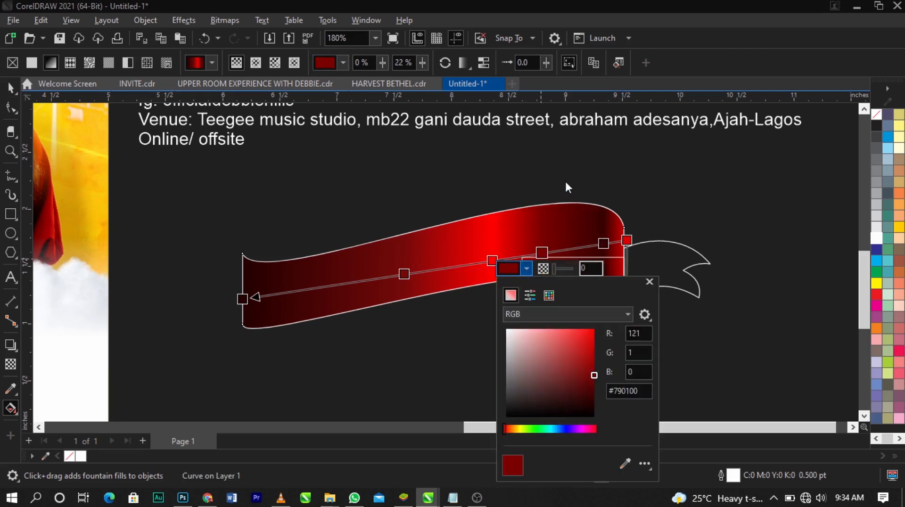
left_click_drag(587, 390, 590, 383)
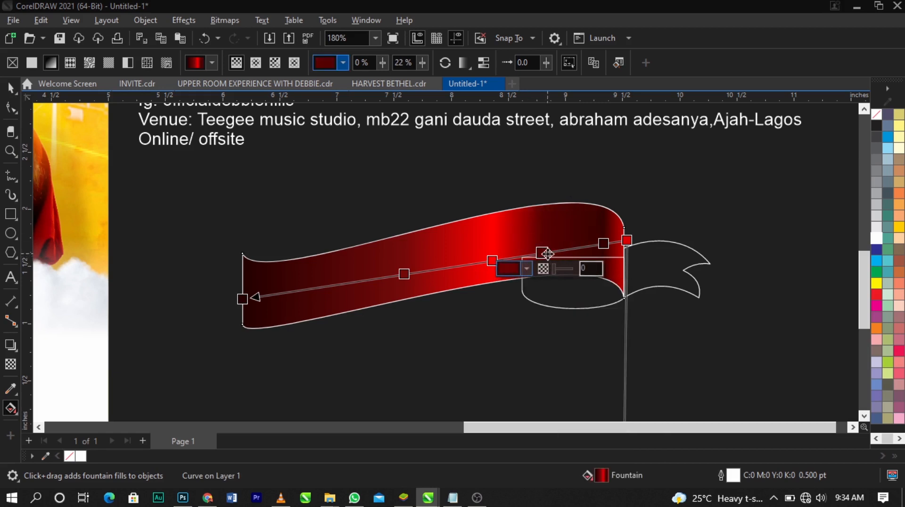
Reposition the gradient nodes: start node onto the banner's right edge, the 22% maroon node to 17% and the 58% dark red node to 67%
left_click_drag(548, 254, 561, 253)
left_click_drag(642, 239, 624, 241)
left_click_drag(543, 253, 561, 250)
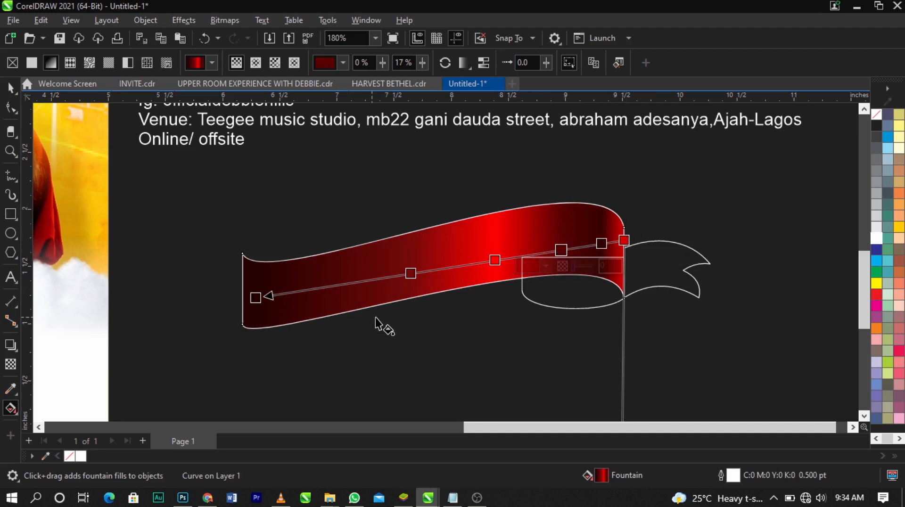
double_click(377, 278)
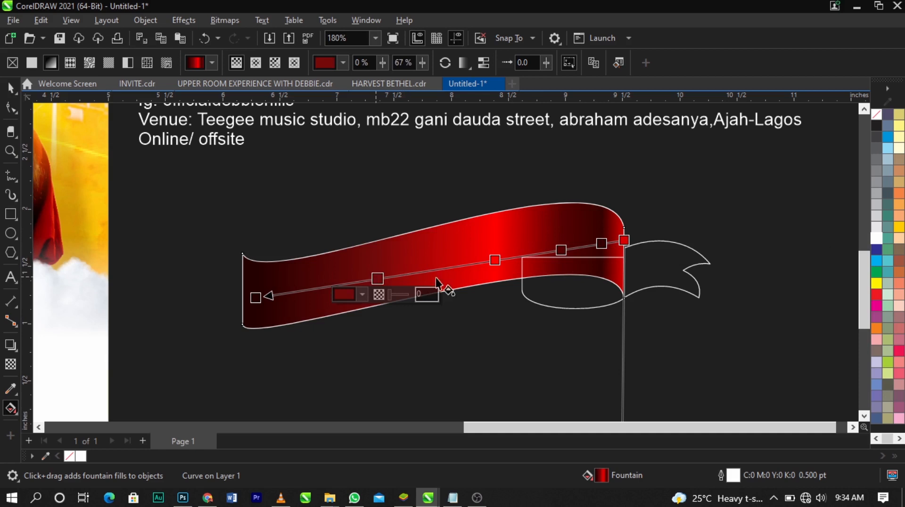
Inspect the unfilled fold and ribbon tail outlines where they meet the banner's right end
left_click(679, 264)
key("space")
left_click(484, 245)
scroll(484, 243, "down", 1)
key("z")
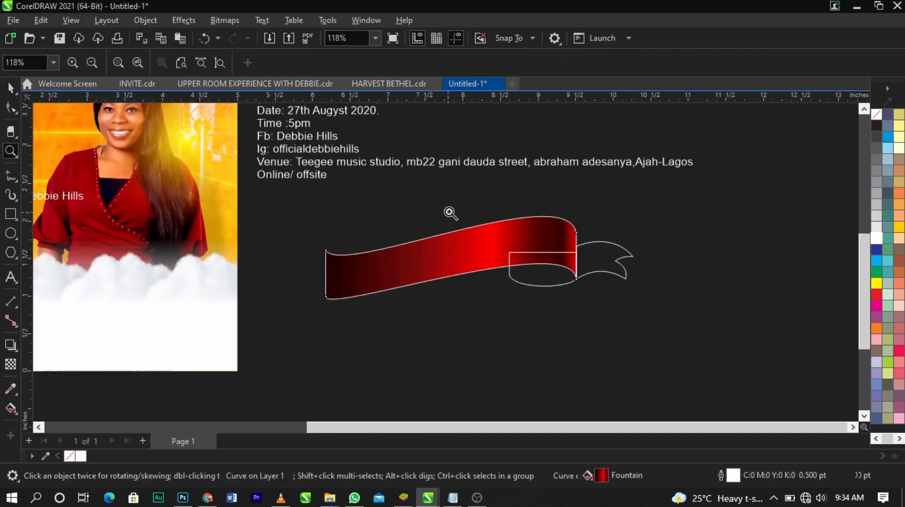
left_click_drag(450, 213, 692, 307)
key("space")
left_click(679, 261)
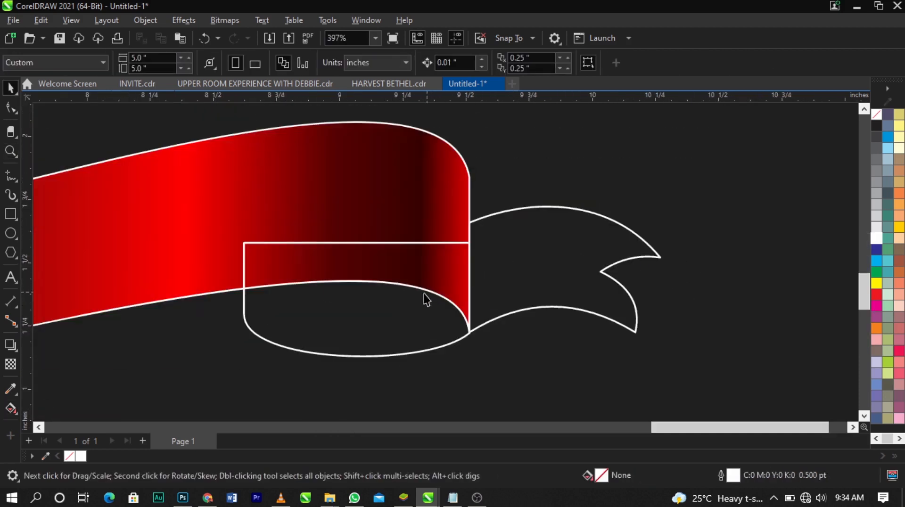
left_click(427, 300)
scroll(448, 254, "down", 1)
scroll(415, 279, "up", 1)
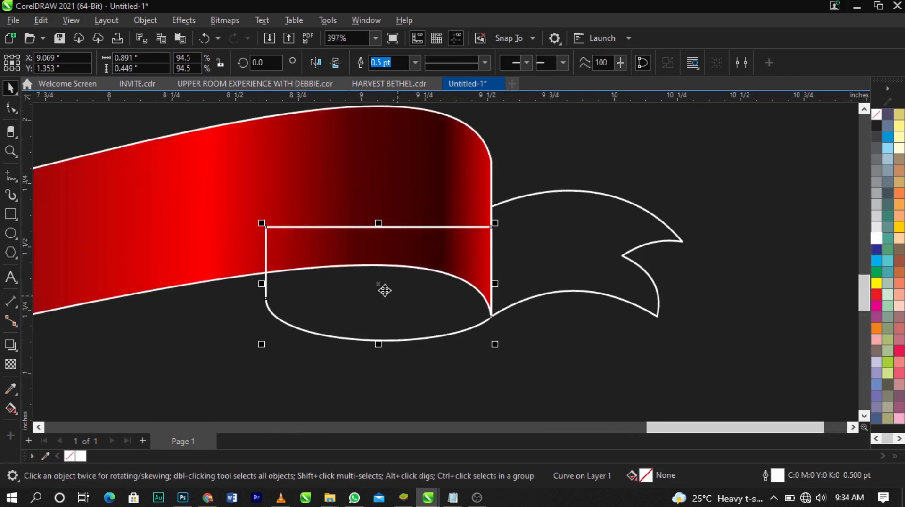
left_click(419, 360)
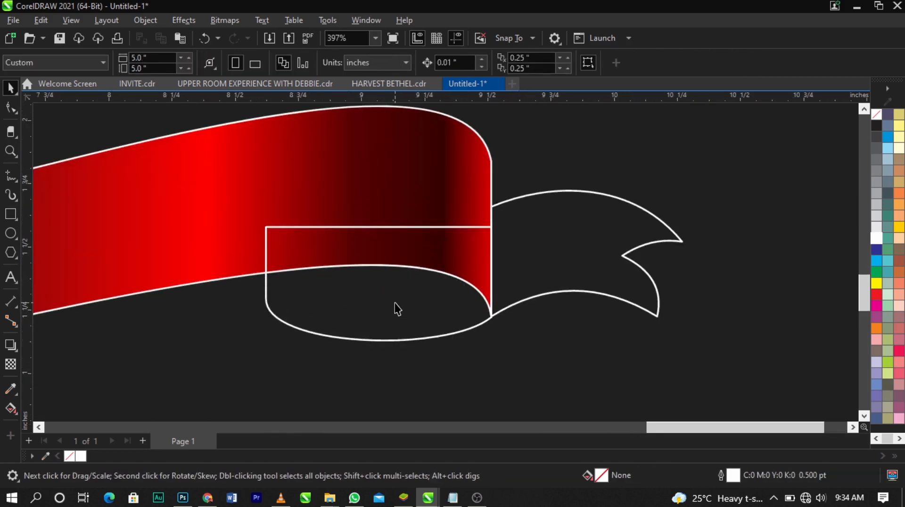
left_click(220, 232)
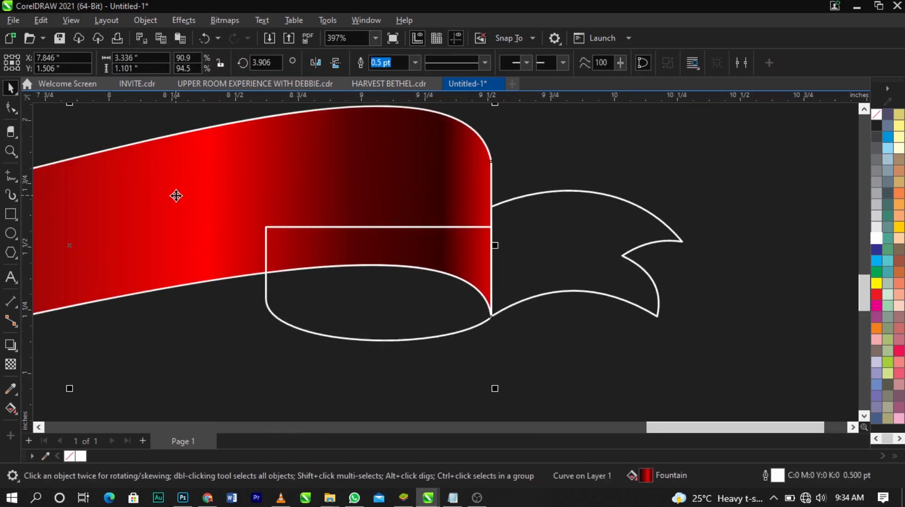
Copy the banner's red gradient fill onto the unfilled fold shape under its right end
left_click_drag(176, 196, 352, 303)
left_click(286, 326)
left_click_drag(211, 214, 387, 315)
left_click(278, 246)
left_click_drag(210, 196, 348, 299)
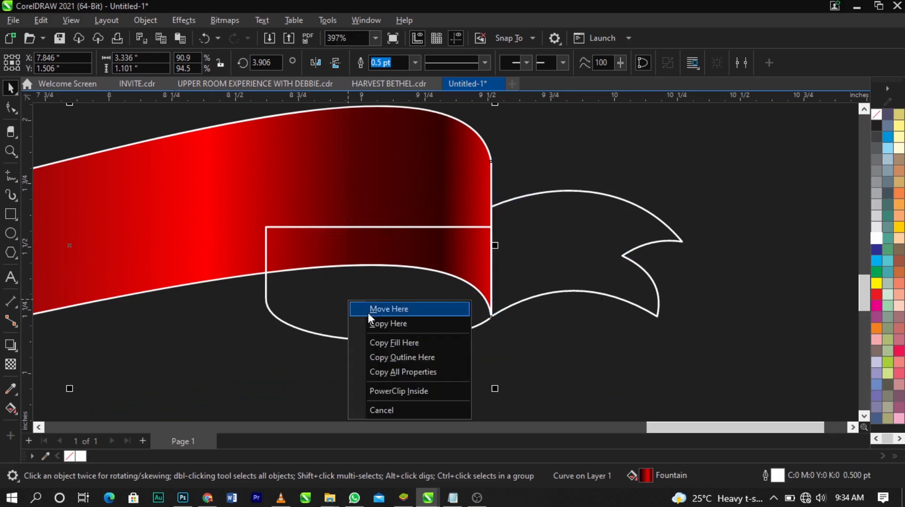
left_click(397, 343)
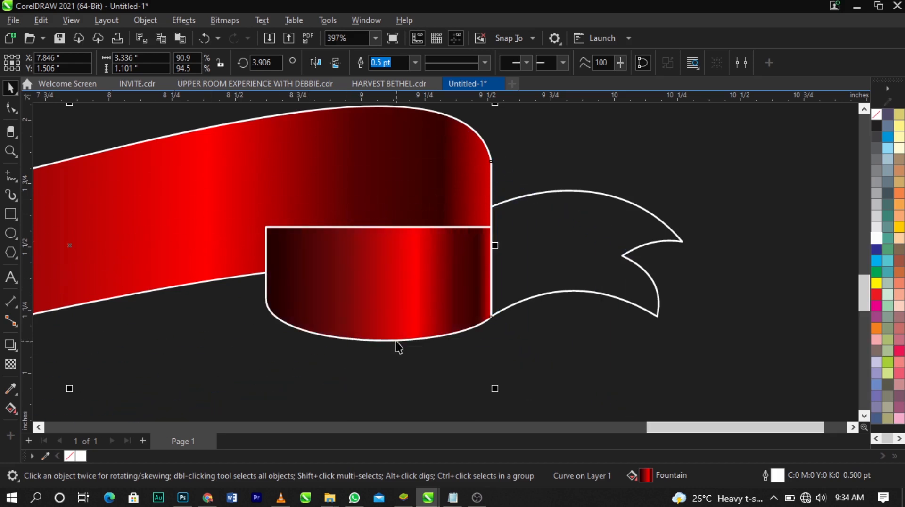
Send the fold shape one level back so it sits behind the banner
left_click(397, 330)
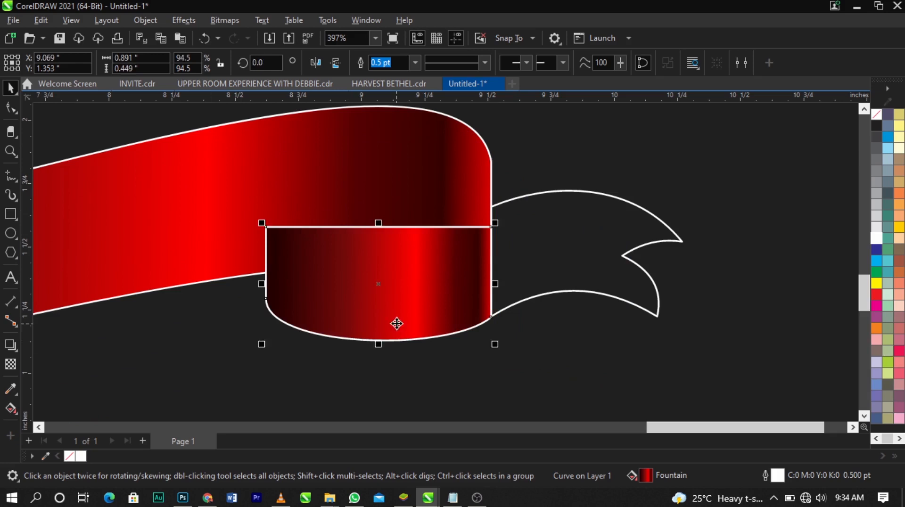
scroll(347, 241, "down", 3)
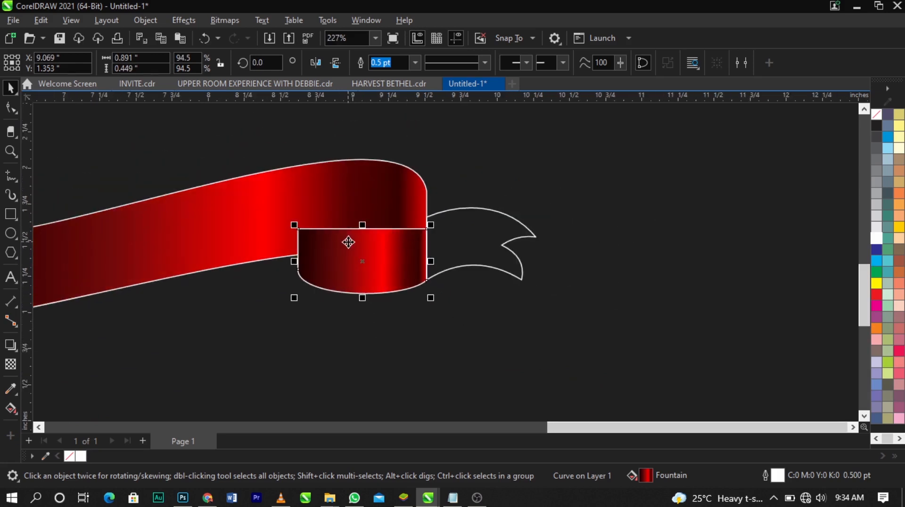
key("ctrl+Page_Down")
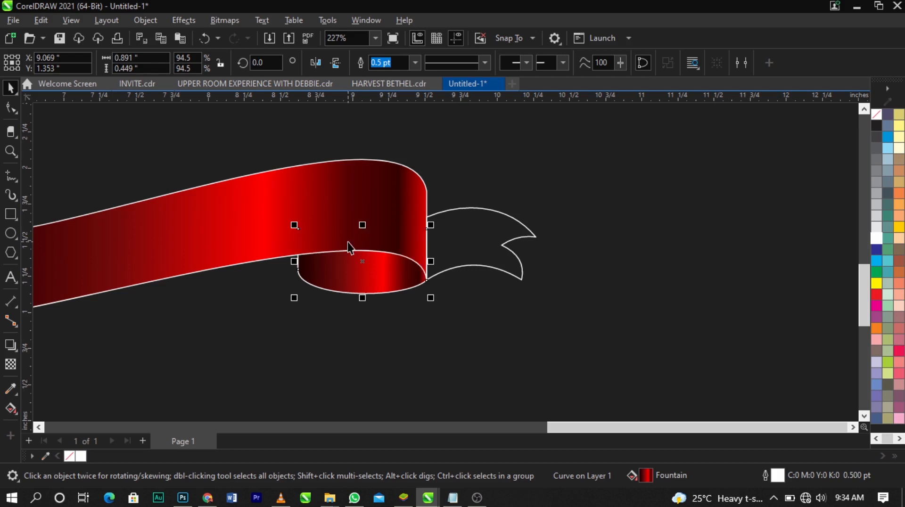
scroll(361, 257, "up", 3)
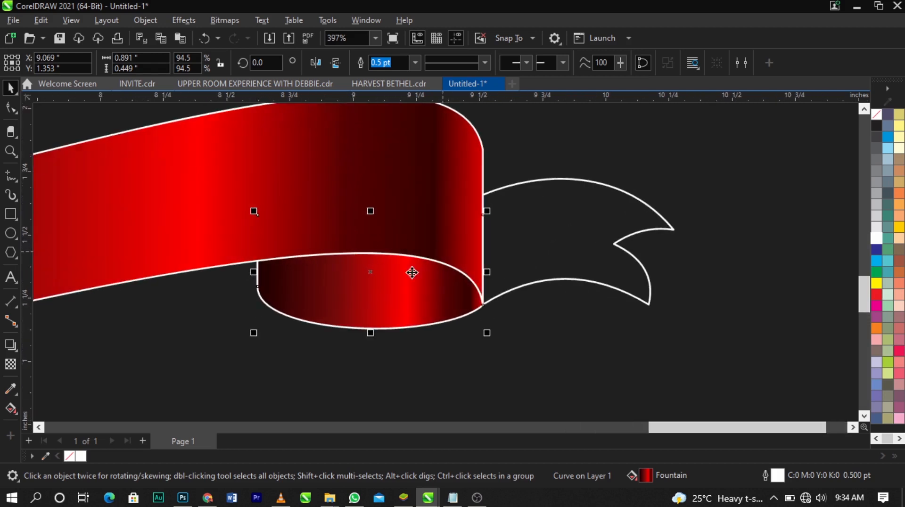
Strip the intermediate colour nodes from the fold's gradient, keeping only the pure red one at 35%
scroll(405, 295, "up", 1)
left_click(11, 409)
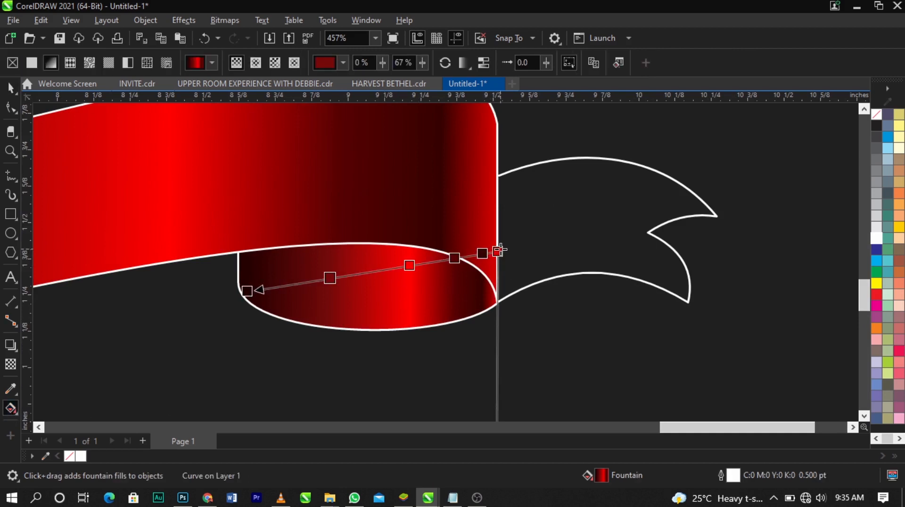
double_click(484, 254)
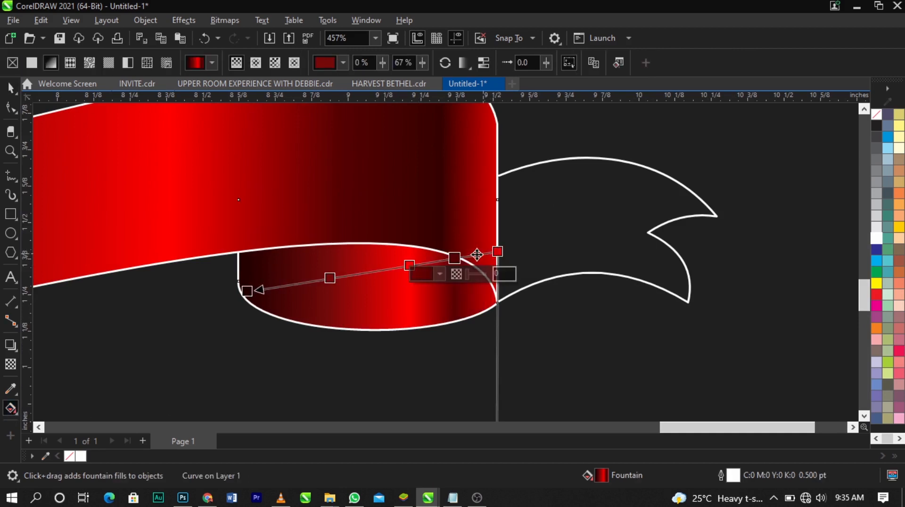
double_click(456, 259)
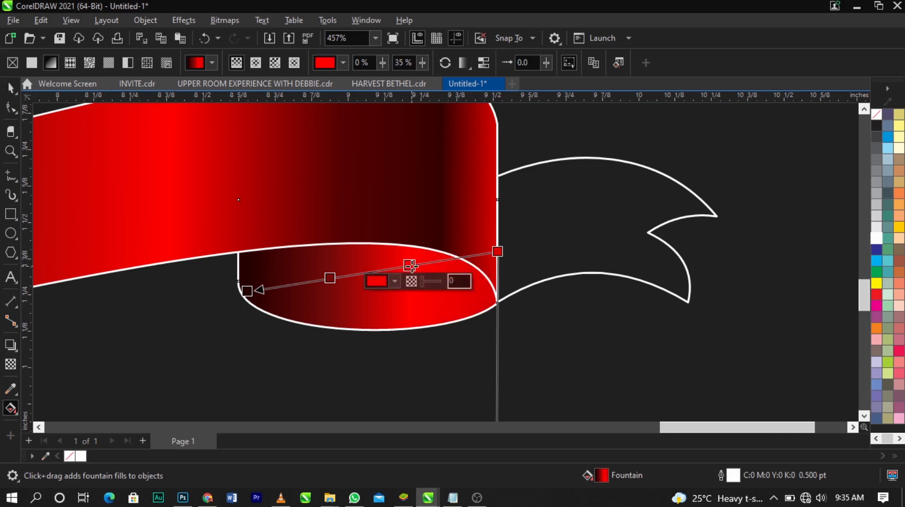
double_click(409, 266)
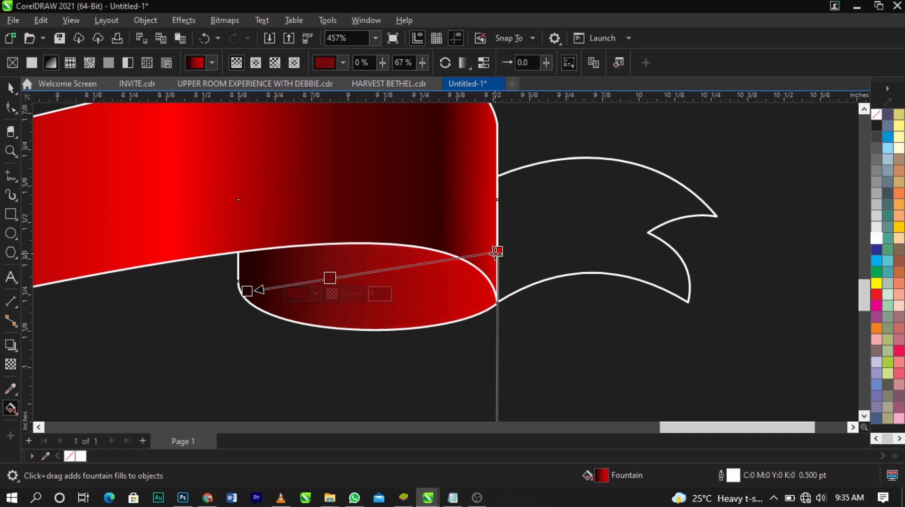
key("ctrl+z")
double_click(332, 278)
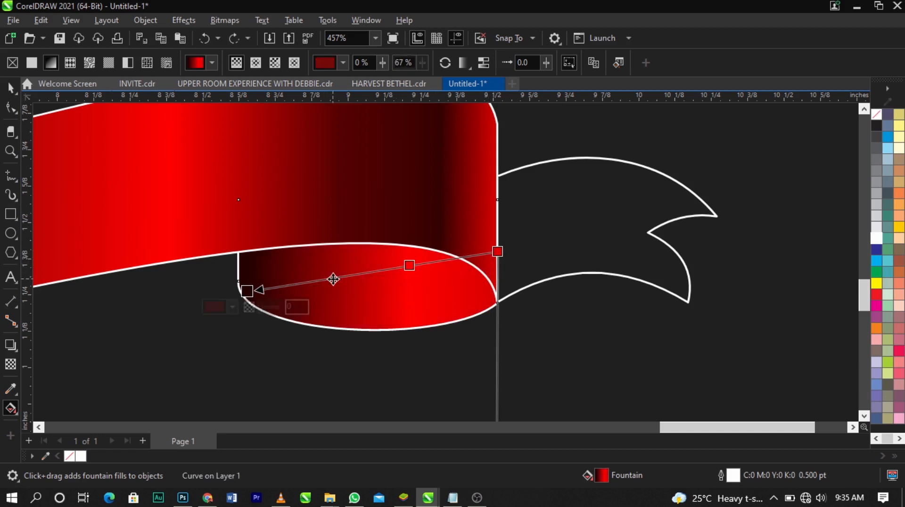
Move the fold's gradient start node inside the shape, level with the end node, and recolour it to a near-black red
left_click_drag(499, 253, 463, 291)
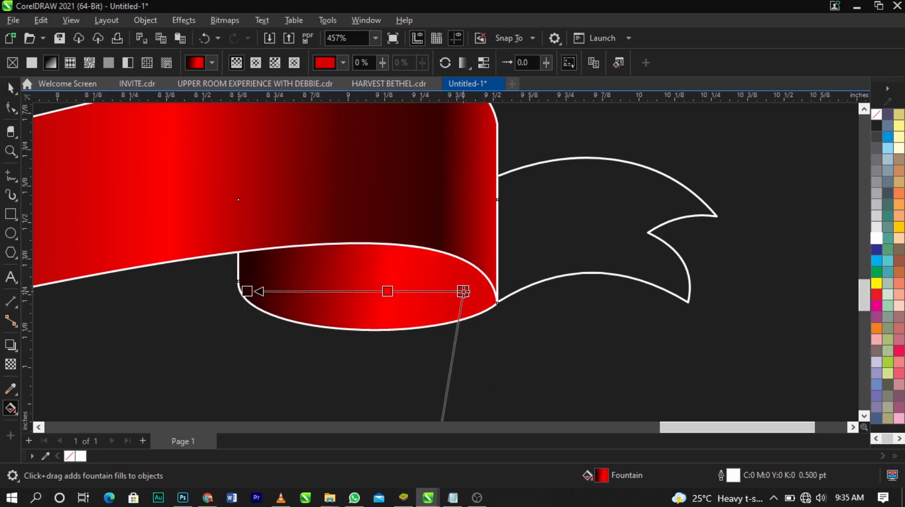
left_click(439, 308)
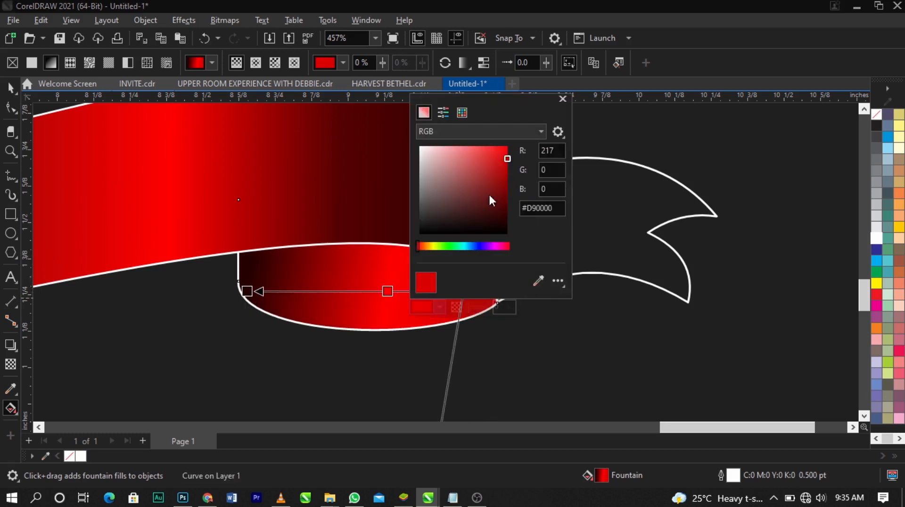
left_click_drag(489, 193, 516, 205)
left_click_drag(488, 247, 539, 248)
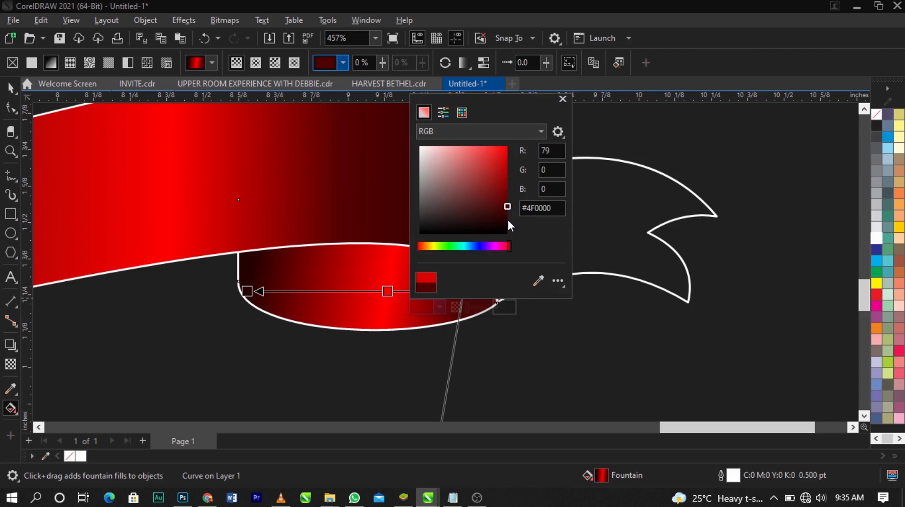
left_click_drag(507, 218, 512, 231)
left_click(316, 279)
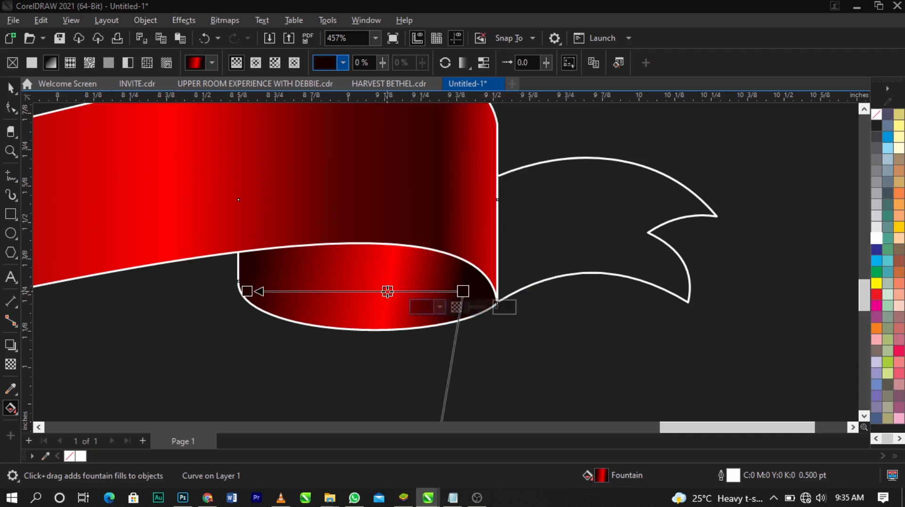
Shift the fold gradient's pure red node slightly and add a dark red node on each side, one of them at 62%
mouse_move(388, 292)
left_mouse_down()
mouse_move(368, 291)
mouse_move(395, 291)
left_mouse_up()
double_click(408, 291)
double_click(281, 292)
left_click_drag(281, 292, 310, 291)
left_click_drag(310, 292, 330, 292)
Straighten the fold's gradient so its bands run vertically and place the dark red node near the start at 30%
scroll(468, 207, "down", 1)
scroll(468, 210, "down", 1)
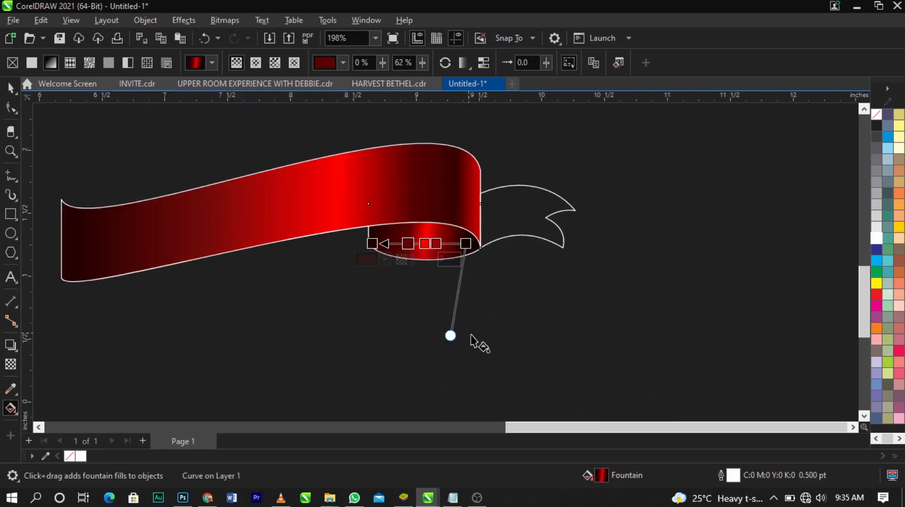
mouse_move(451, 336)
left_mouse_down()
mouse_move(461, 339)
mouse_move(388, 337)
mouse_move(466, 342)
left_mouse_up()
scroll(461, 227, "up", 3)
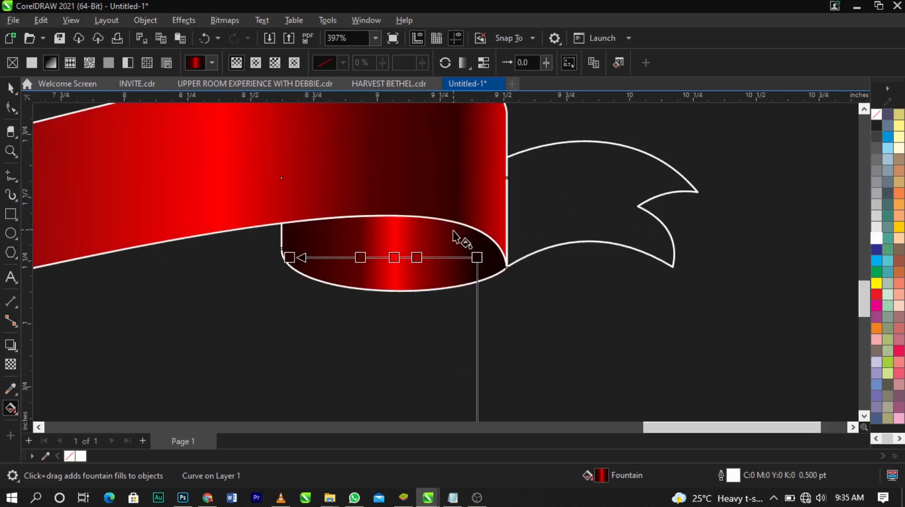
left_click_drag(400, 272, 404, 273)
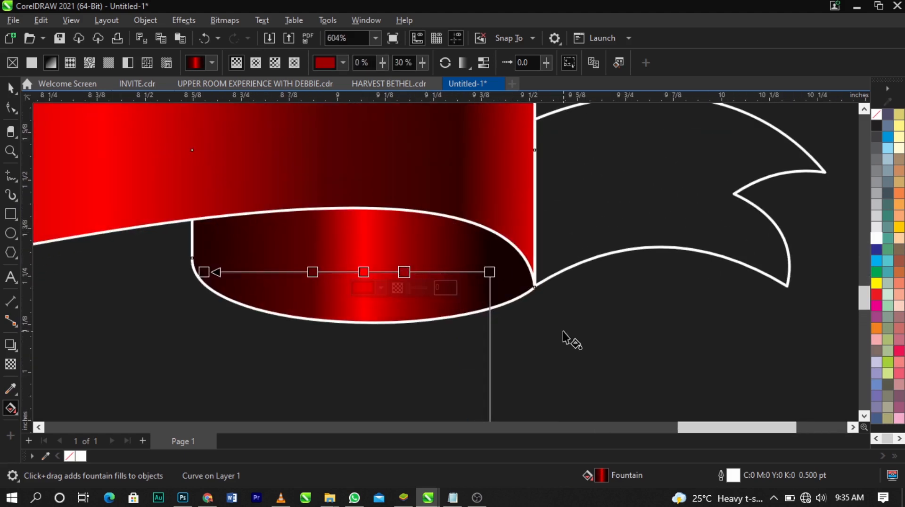
Copy the fold's gradient fill onto the forked ribbon tail
key("space")
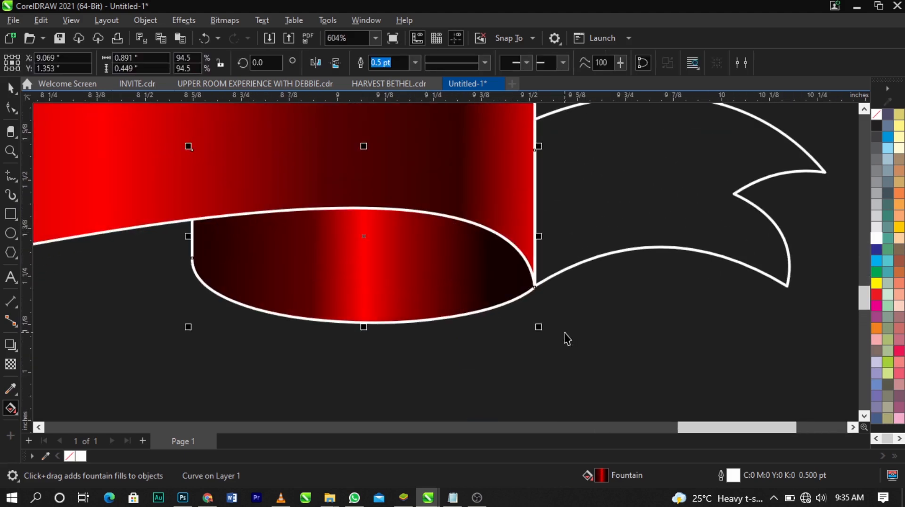
left_click(565, 334)
left_click_drag(432, 292, 615, 219)
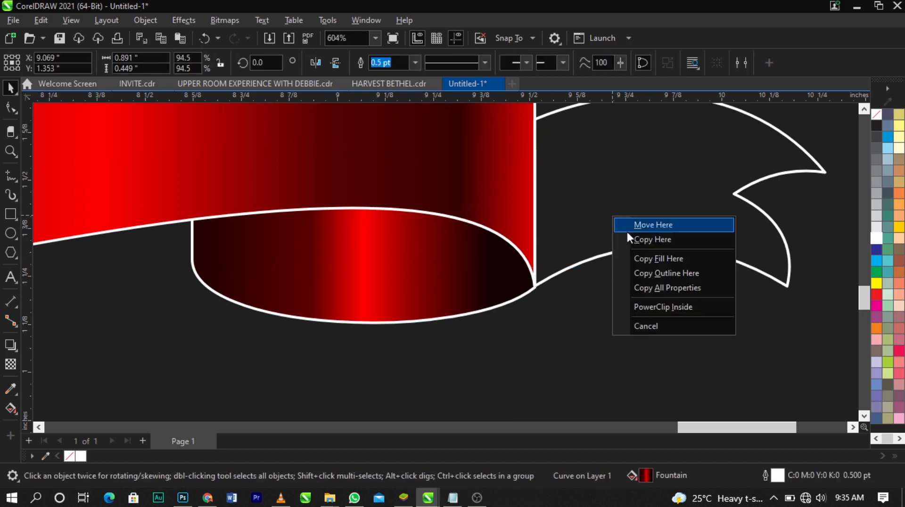
left_click(643, 260)
left_click(643, 291)
scroll(540, 267, "down", 3)
scroll(540, 262, "down", 2)
Skew the ribbon tail's gradient so its bright red band slants
key("z")
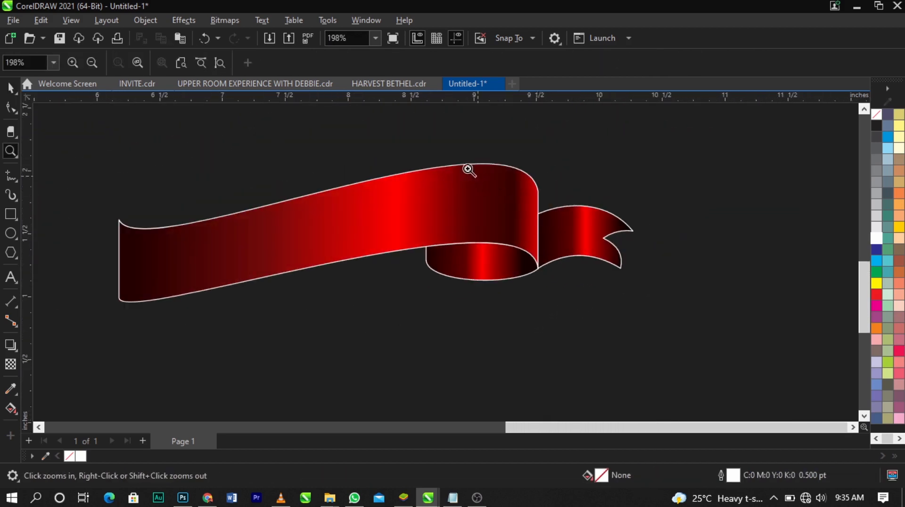
left_click_drag(457, 158, 733, 307)
key("space")
left_click(375, 293)
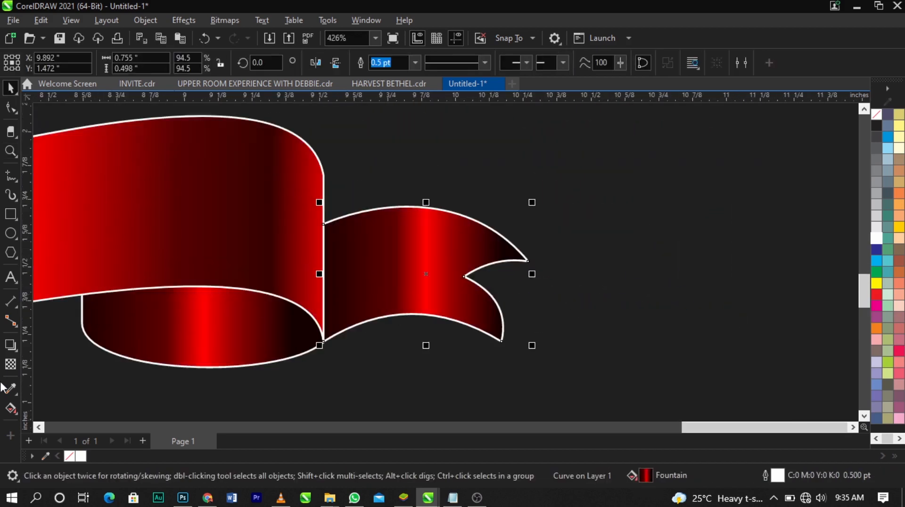
left_click(11, 408)
scroll(415, 202, "down", 4)
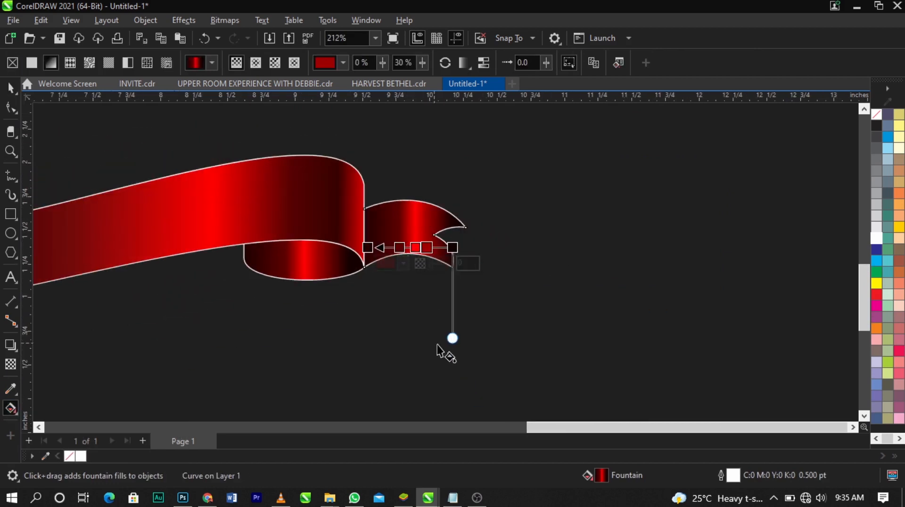
left_click_drag(453, 340, 481, 343)
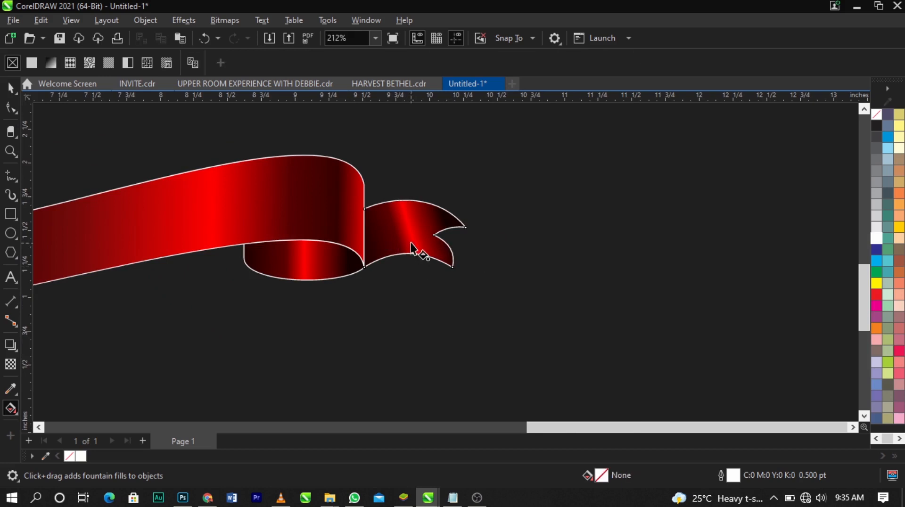
Remove the 62% node from the tail's gradient and reposition its start and end nodes along a slight downward tilt
scroll(418, 251, "up", 4)
left_click(324, 253)
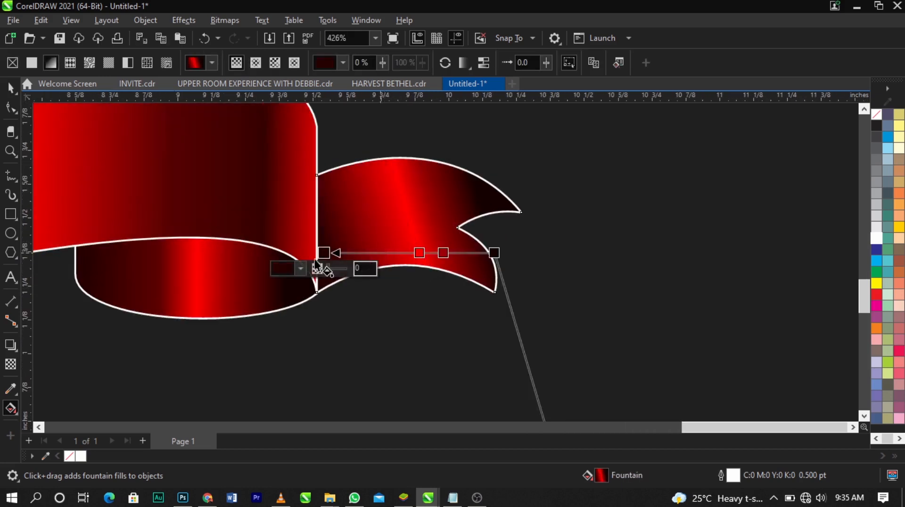
left_click_drag(324, 253, 336, 242)
left_click(334, 245)
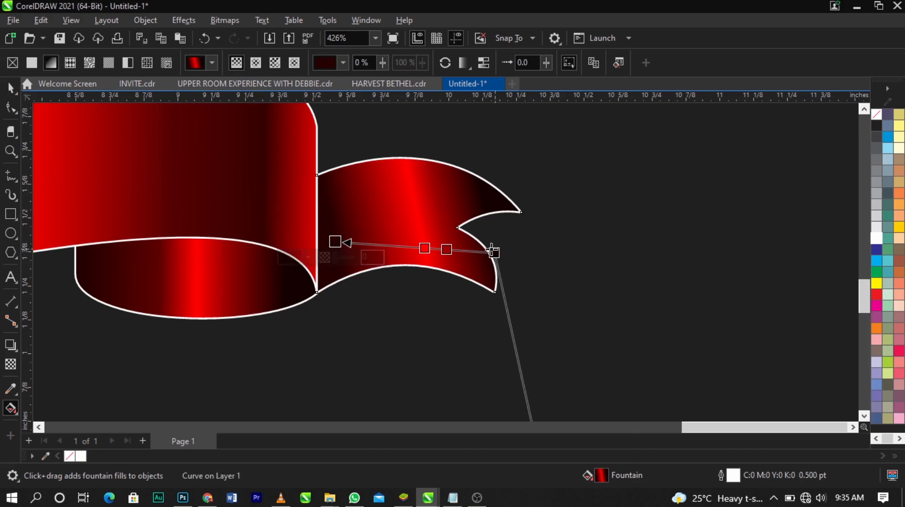
left_click_drag(419, 250, 510, 262)
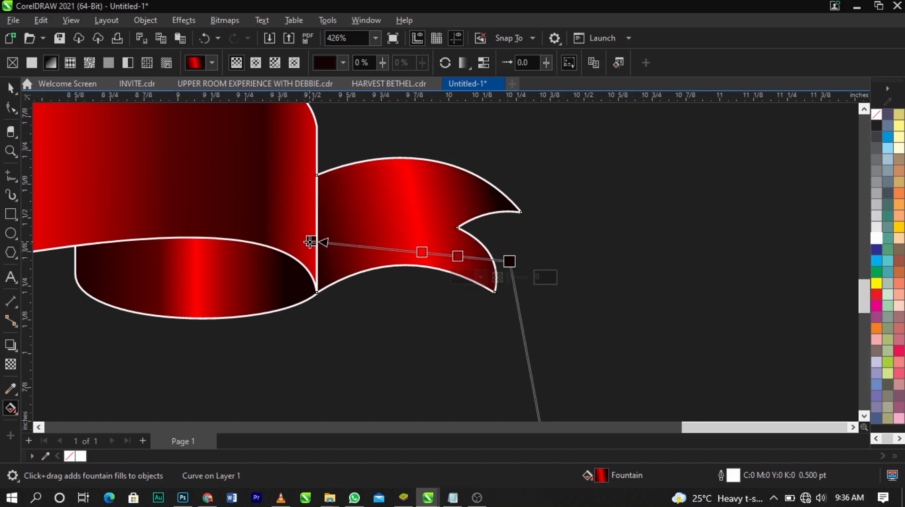
left_click_drag(310, 242, 347, 233)
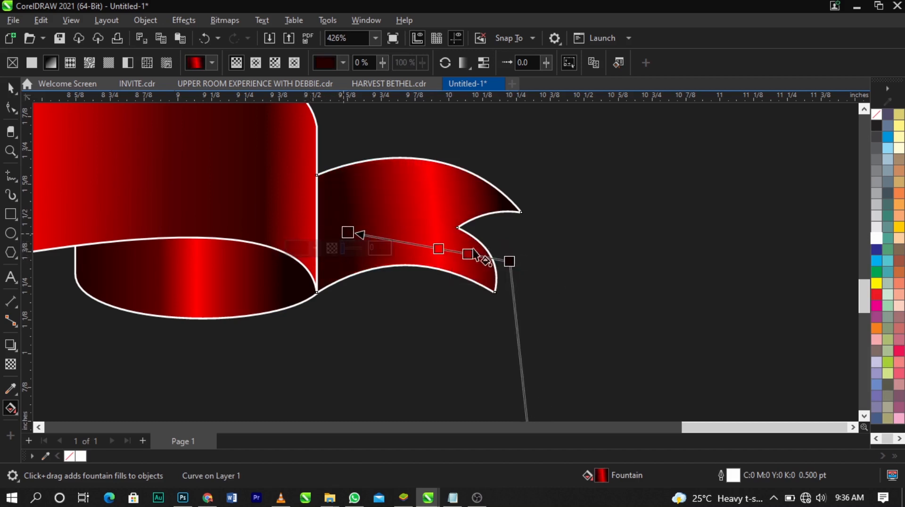
Move the tail gradient's red node to 62%, then fine-tune the dark red node and both end nodes within the tail
left_click_drag(439, 249, 409, 244)
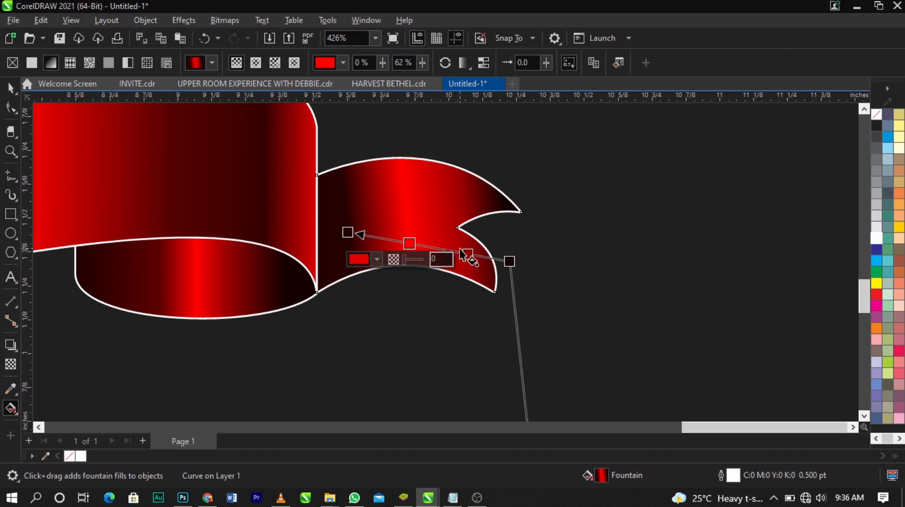
left_click_drag(466, 254, 450, 251)
left_click_drag(509, 261, 487, 262)
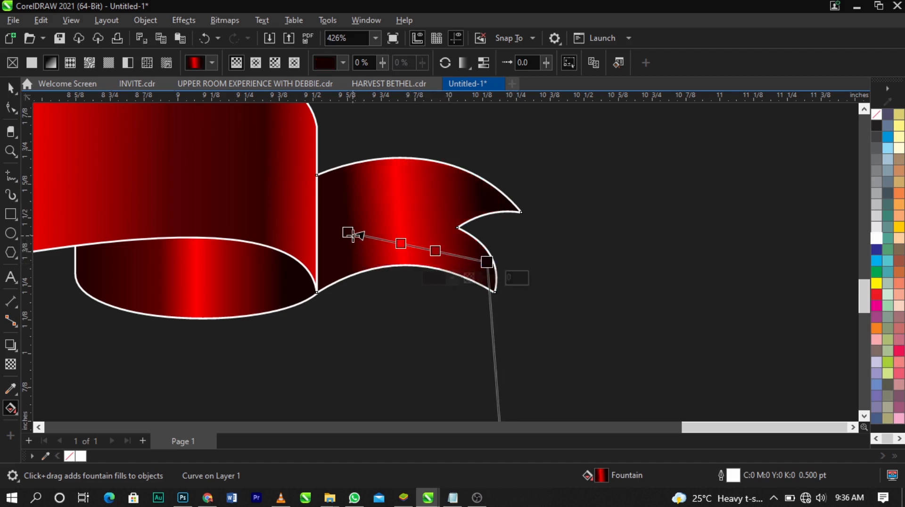
left_click_drag(348, 233, 340, 228)
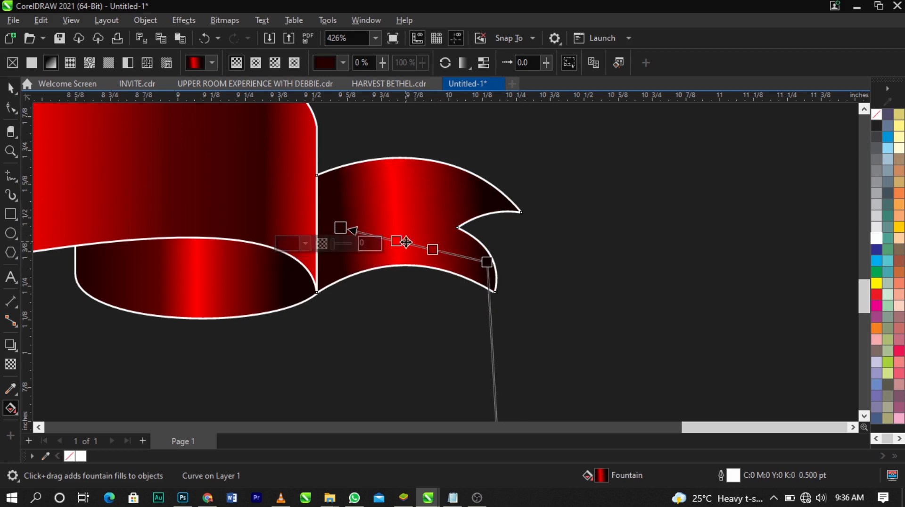
left_click_drag(432, 250, 436, 251)
Remove the outline from all three ribbon pieces
key("space")
scroll(563, 254, "down", 5)
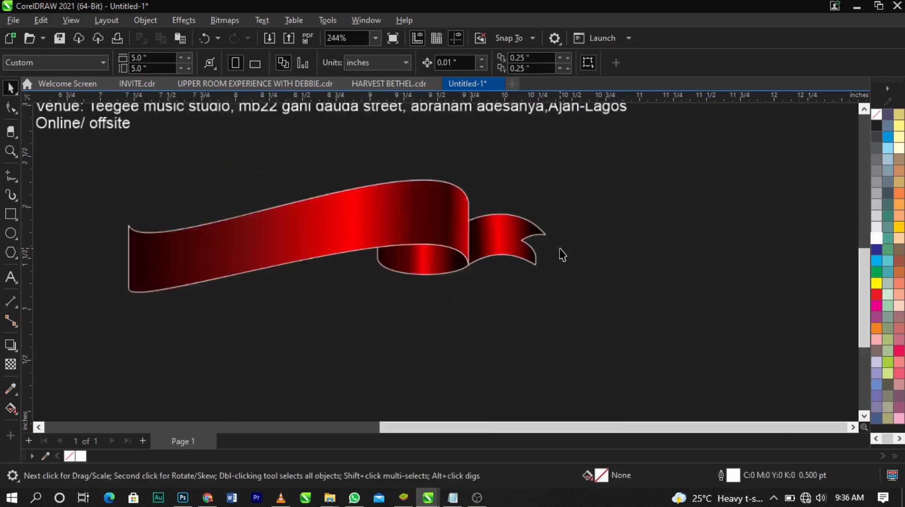
left_click_drag(624, 366, 139, 165)
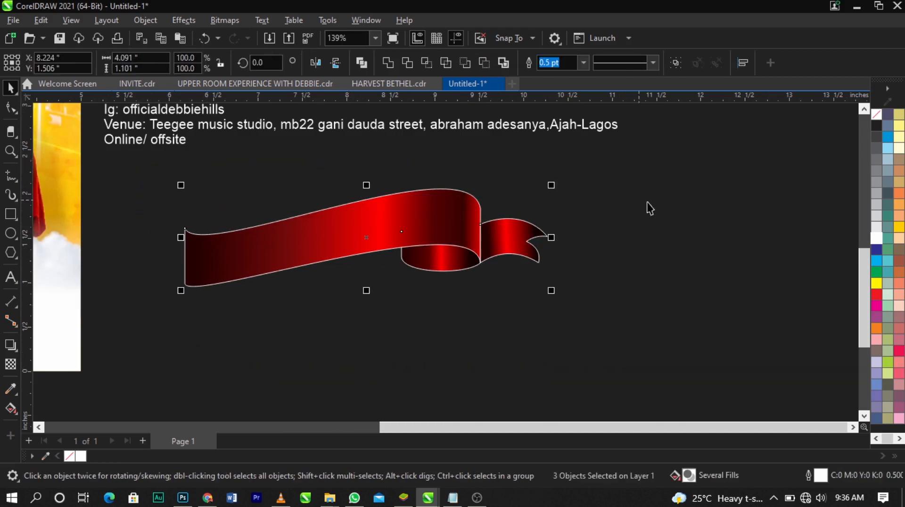
right_click(878, 117)
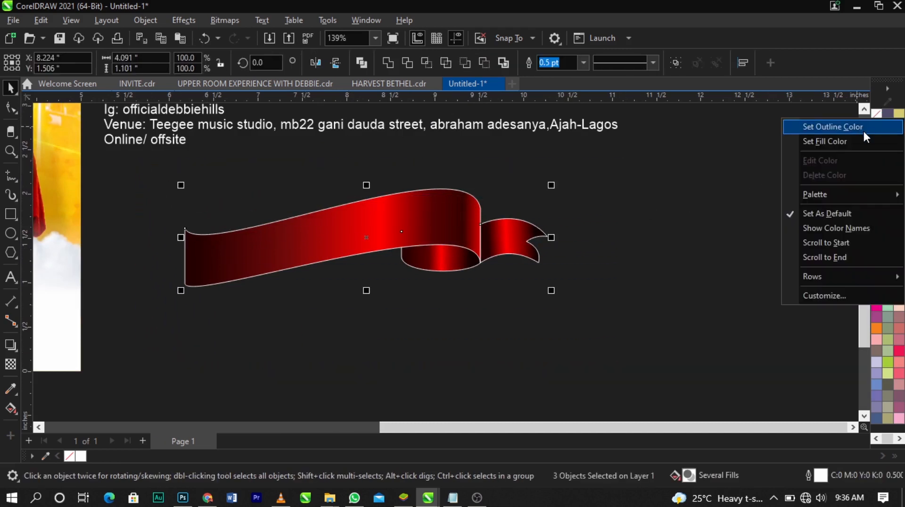
left_click(863, 131)
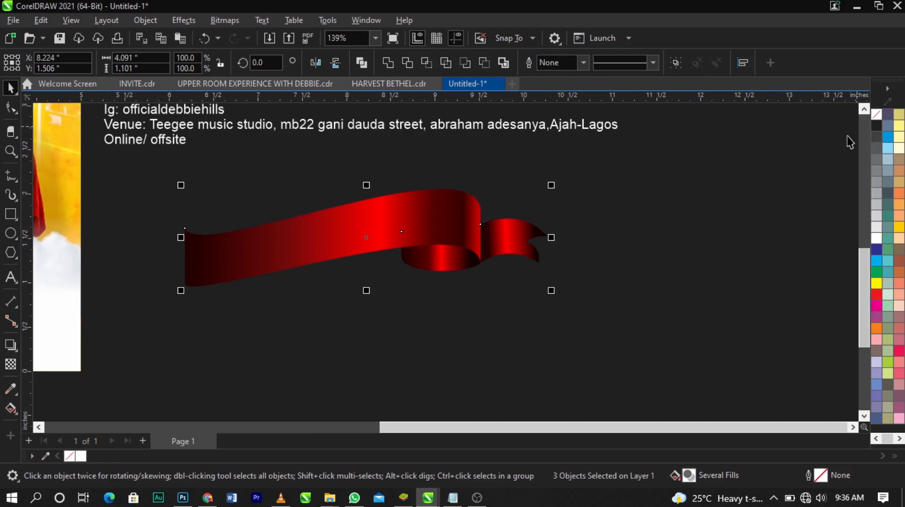
Group the three ribbon pieces, scale the group to about 48% and place it over the flyer's title
key("ctrl+g")
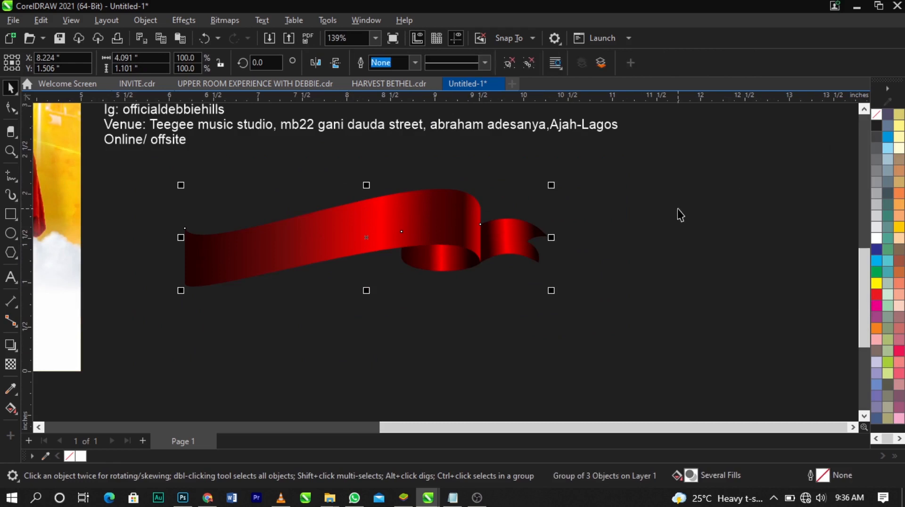
scroll(678, 209, "down", 4)
left_click_drag(650, 240, 419, 176)
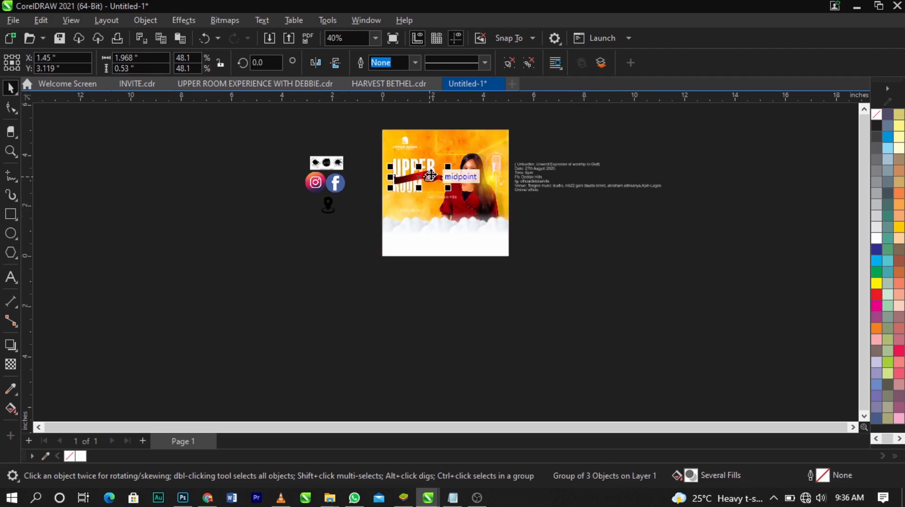
Shrink the ribbon group to about 1.67 inches wide and position it across the word ROOM
key("z")
left_click_drag(364, 152, 508, 214)
key("space")
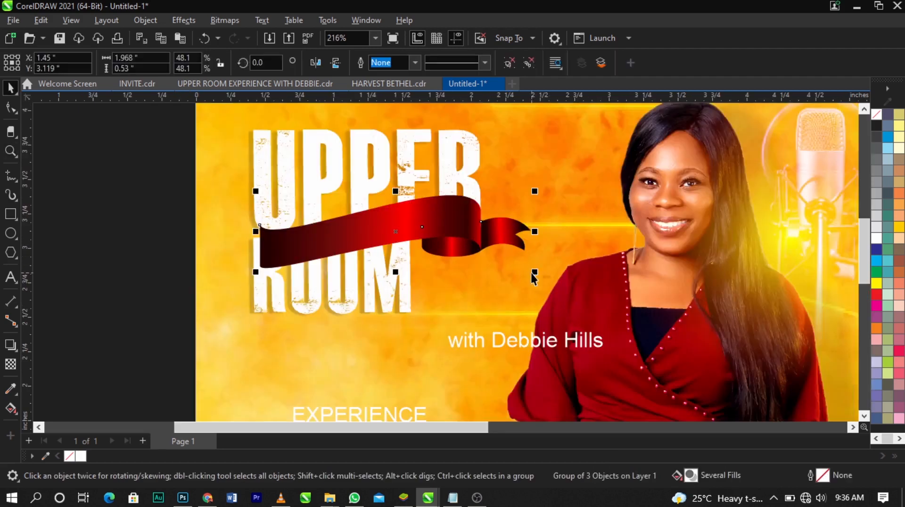
left_click_drag(534, 275, 510, 265)
left_click_drag(468, 231, 487, 276)
left_click_drag(533, 315, 526, 313)
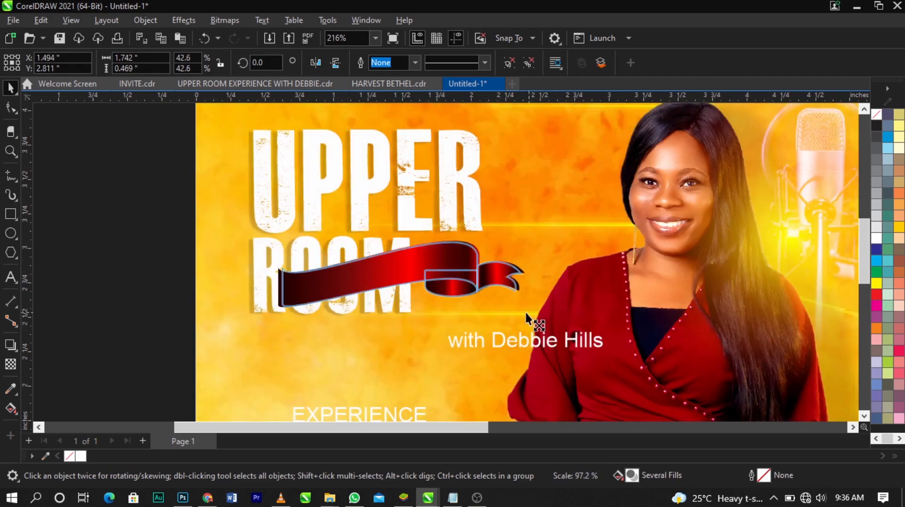
Skew the ribbon group slightly downward at its tail end and shrink it to about 1.62 inches wide
left_click(512, 271)
left_click_drag(525, 242, 525, 245)
scroll(480, 272, "up", 2)
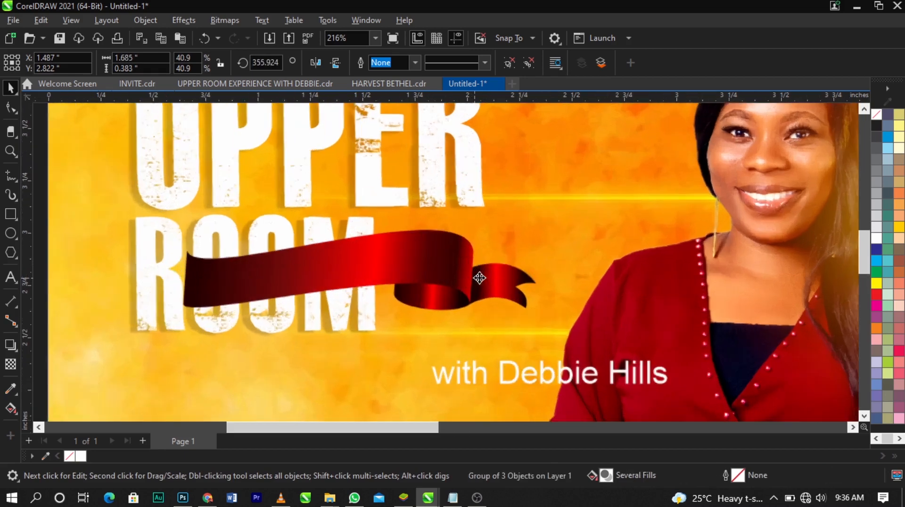
key("ctrl+z")
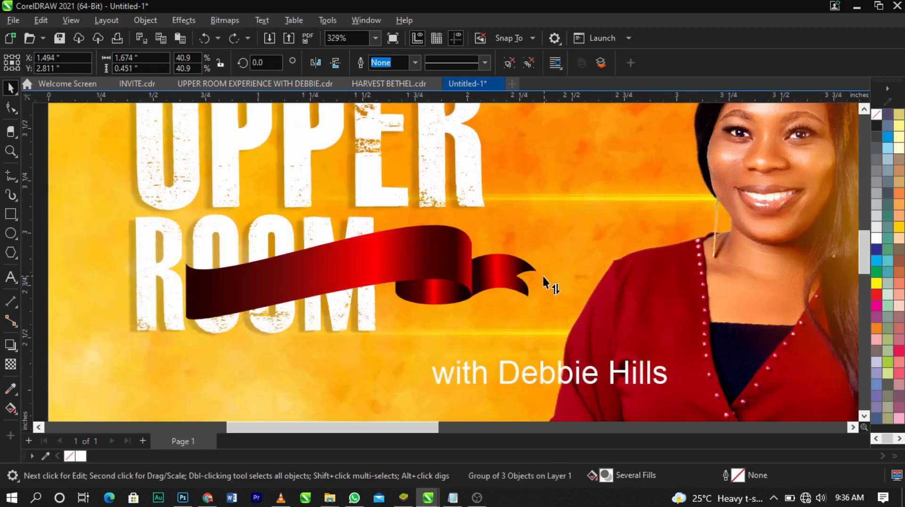
left_click_drag(542, 274, 542, 281)
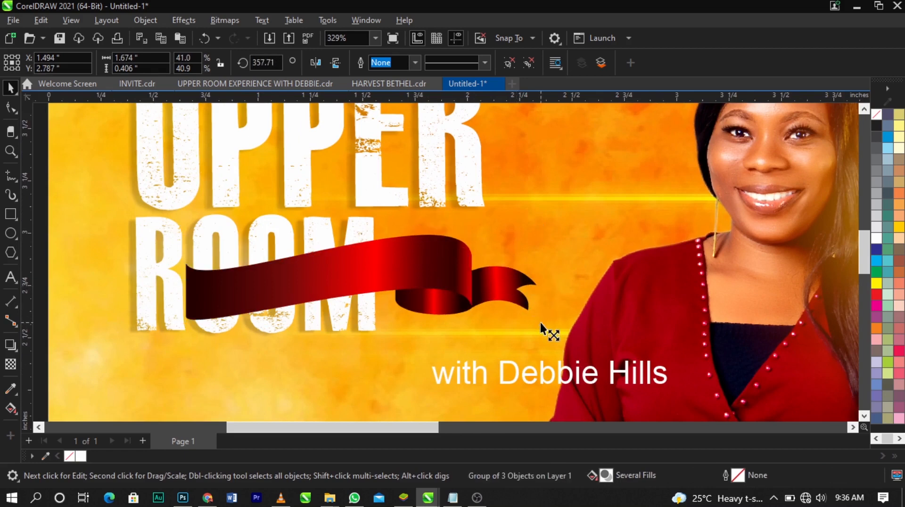
left_click_drag(540, 323, 471, 306)
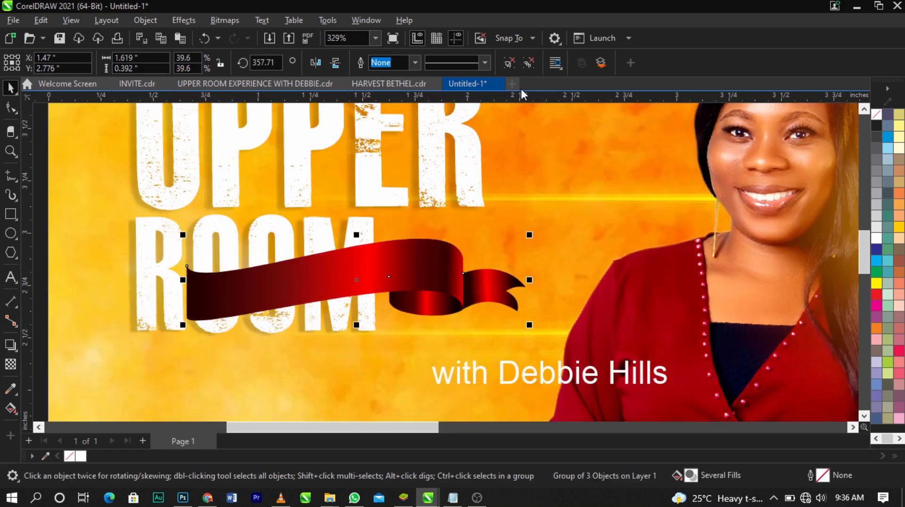
Ungroup the ribbon and check the colour of the red node in the main band's gradient
left_click(544, 194)
left_click(443, 255)
left_click(11, 408)
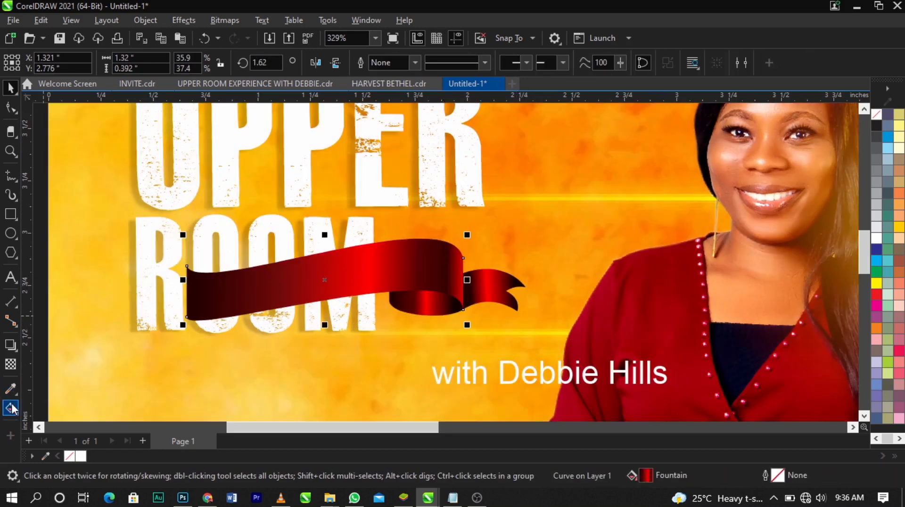
scroll(375, 258, "up", 1)
scroll(375, 259, "up", 1)
left_click(367, 289)
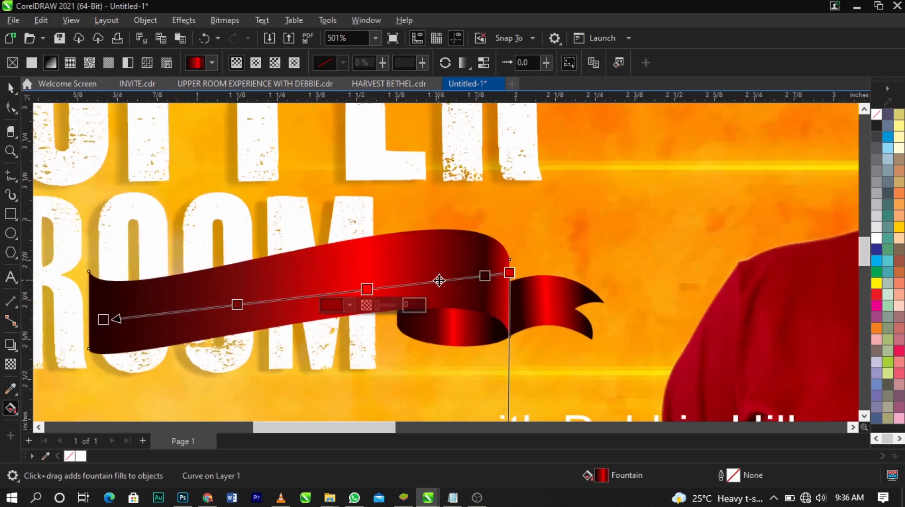
left_click(349, 305)
left_click(473, 97)
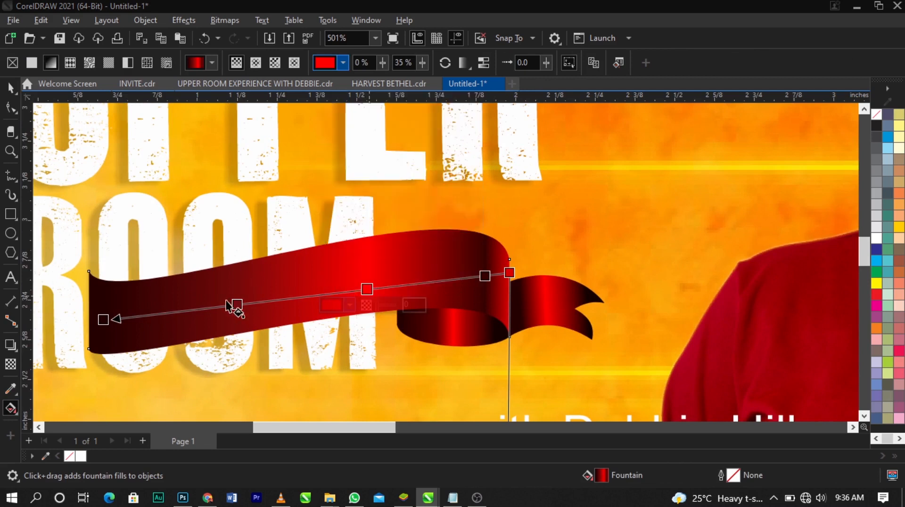
Set the gradient node at the main band's dark outer end to #5C0000
left_click(104, 320)
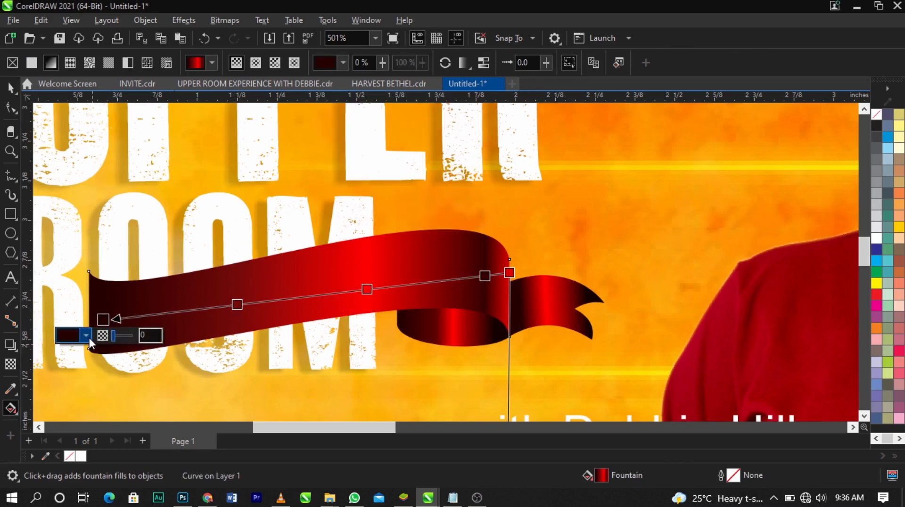
left_click(86, 336)
left_click_drag(158, 139, 184, 88)
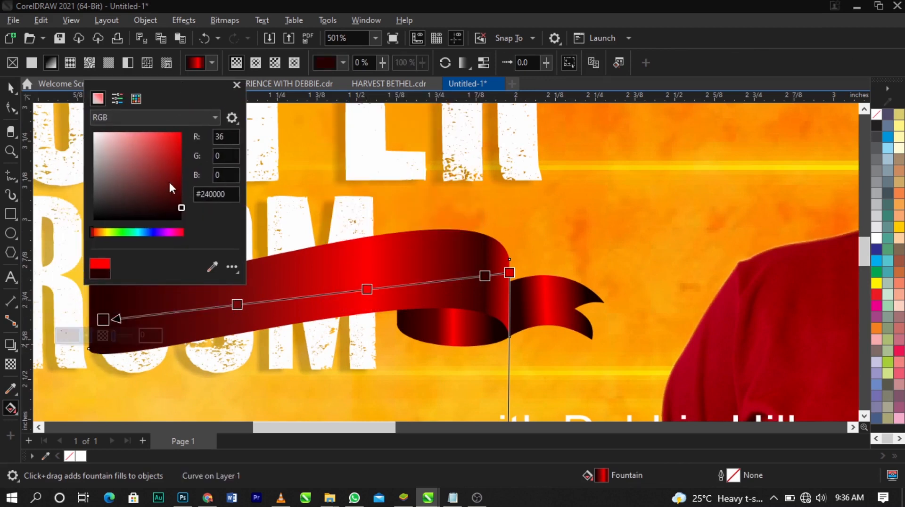
left_click(182, 188)
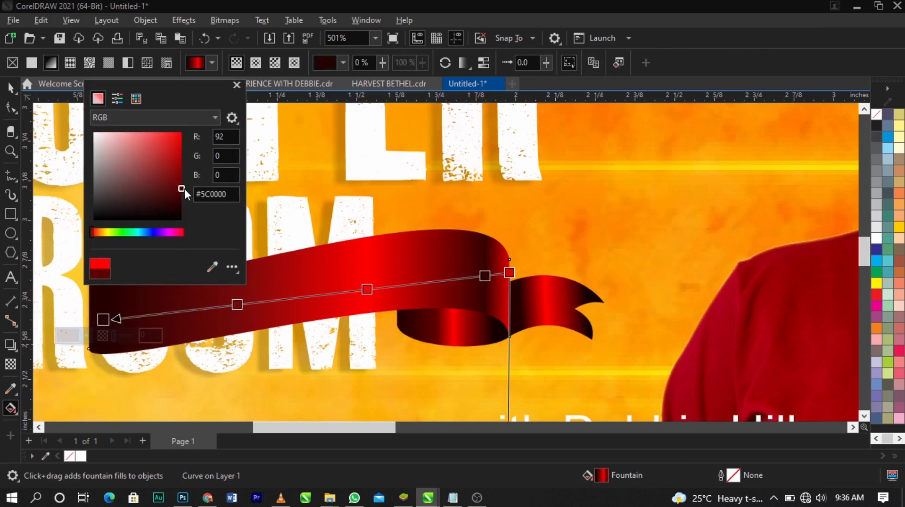
left_click(390, 250)
left_click(477, 301)
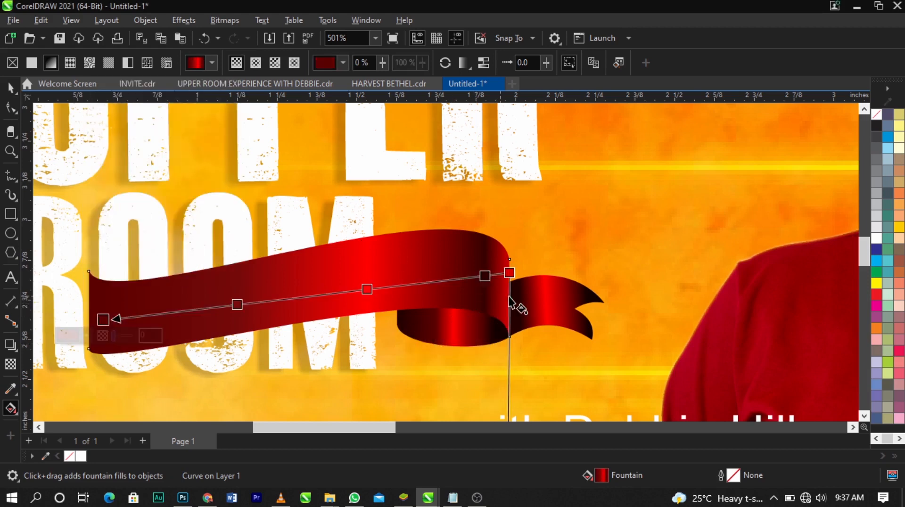
Change the band gradient's end node at the fold to a brighter red and remove the dark red node midway along the band
left_click(512, 274)
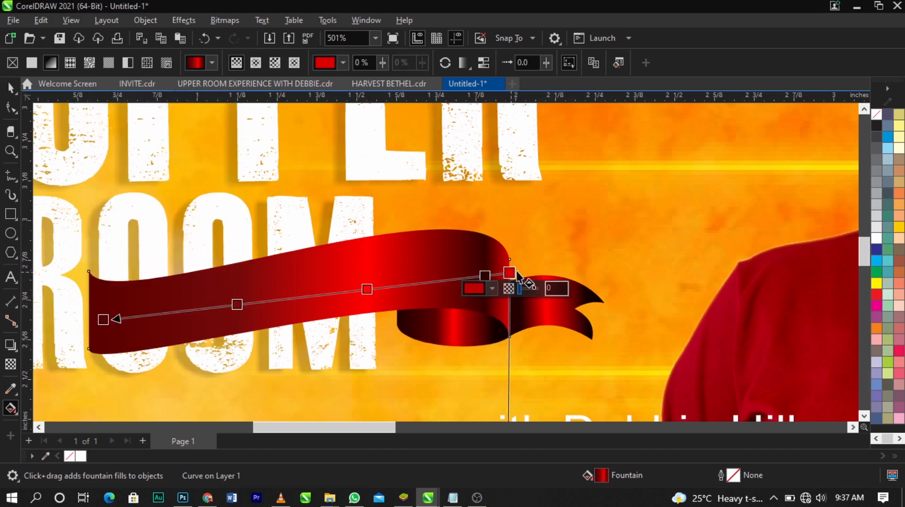
left_click(493, 290)
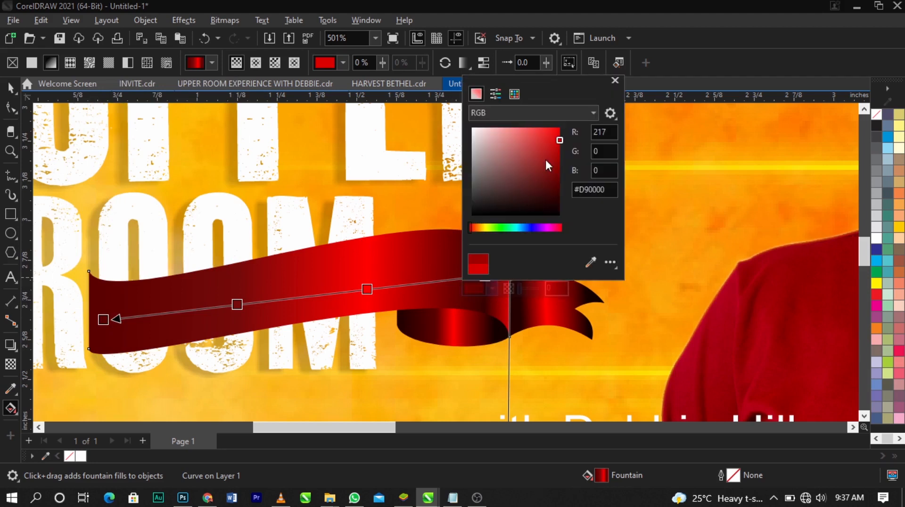
left_click(406, 230)
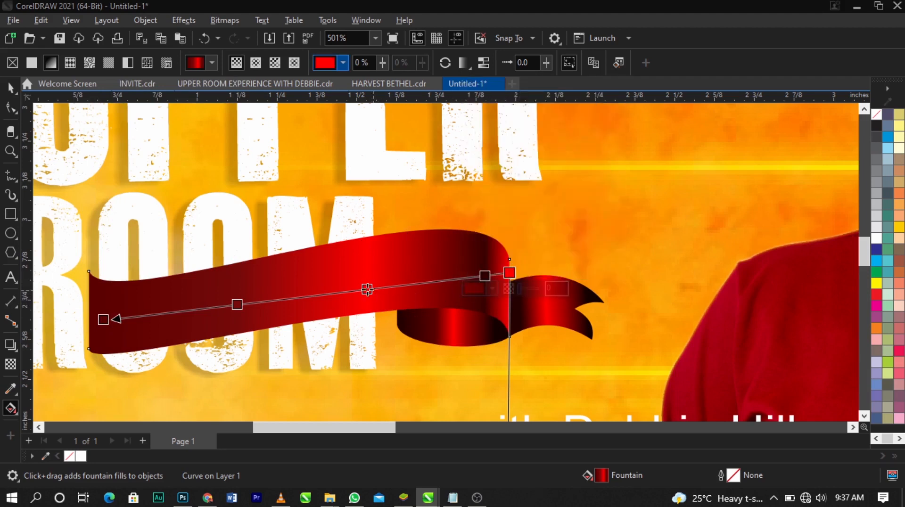
double_click(236, 305)
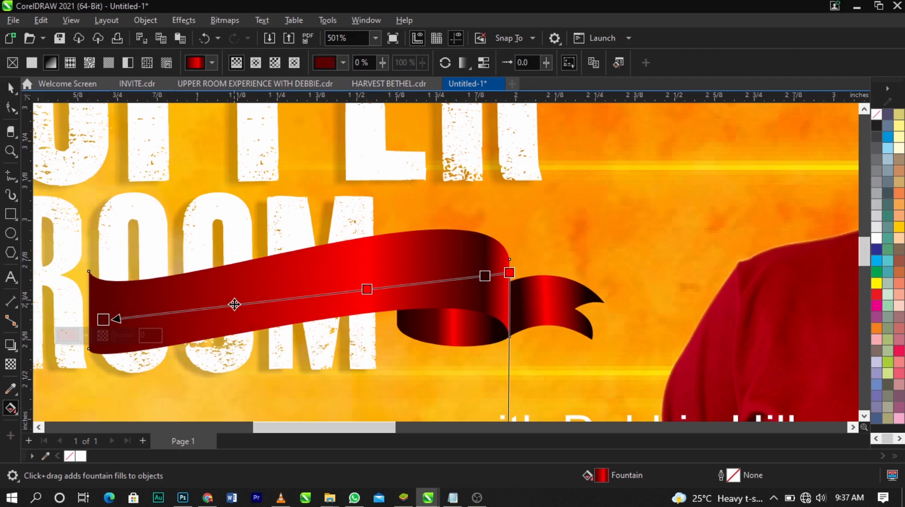
Lengthen the ribbon tail's gradient by moving both of its end nodes outward
left_click(546, 295)
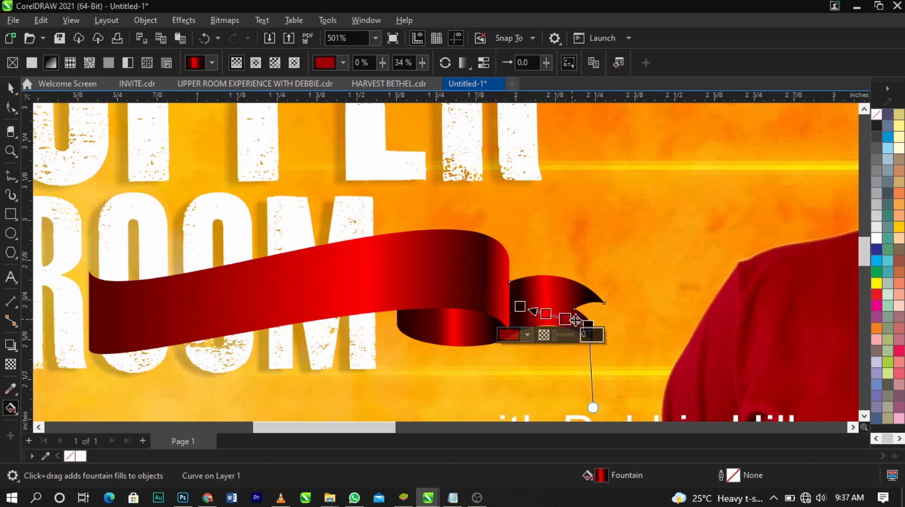
mouse_move(590, 333)
left_mouse_down()
mouse_move(663, 330)
mouse_move(605, 330)
left_mouse_up()
left_click_drag(520, 307, 517, 307)
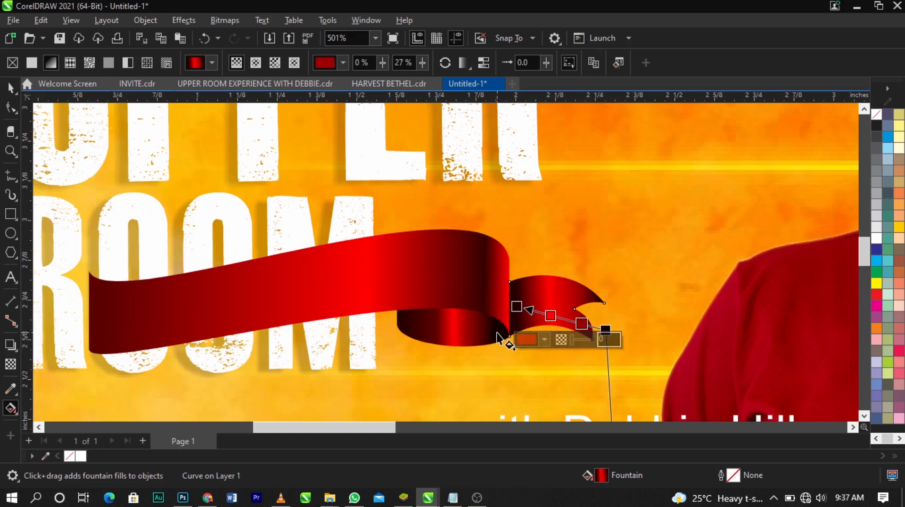
Stretch the gradient of the curl beneath the fold by moving both end nodes beyond the curl's edges
left_click(399, 330)
left_click_drag(396, 333, 383, 336)
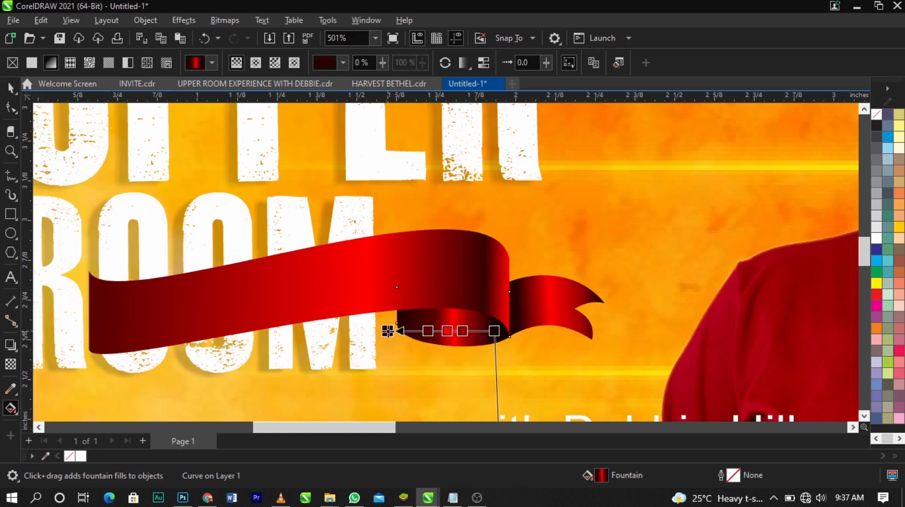
left_click_drag(496, 333, 518, 333)
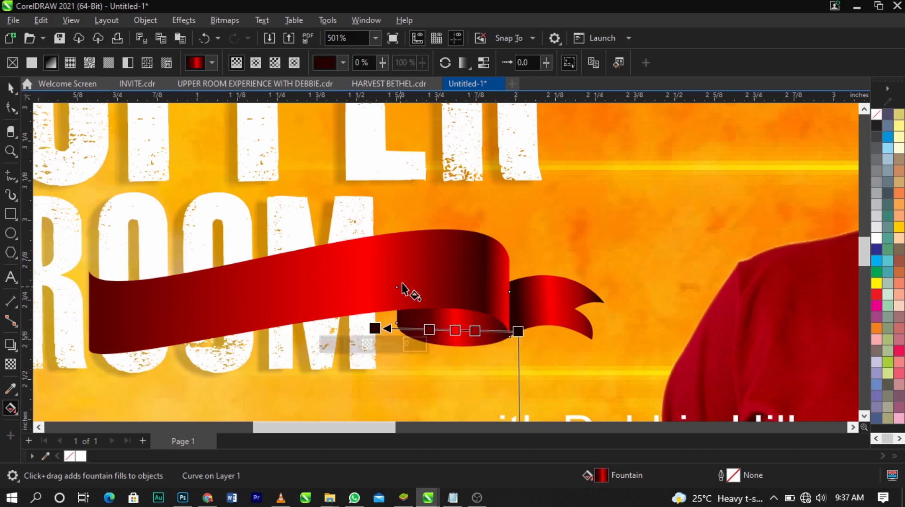
Shift the bright red node of the main band's gradient closer to the fold
left_click(404, 287)
left_click_drag(372, 291, 407, 291)
key("ctrl+z")
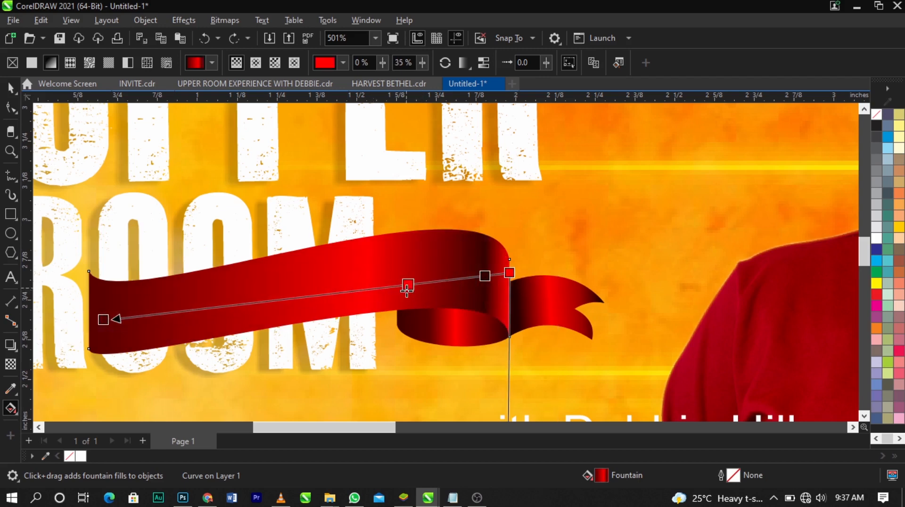
key("space")
left_click(647, 227)
scroll(440, 242, "down", 1)
scroll(441, 242, "down", 1)
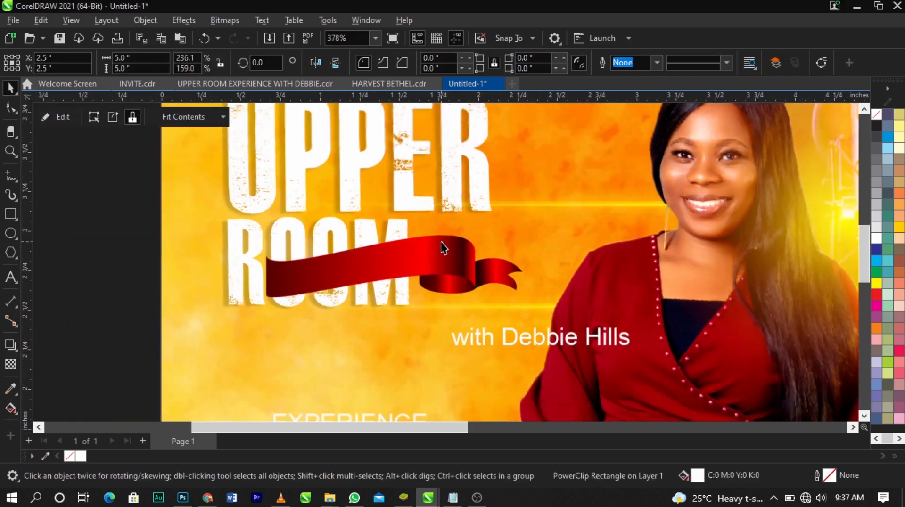
Scale down all three ribbon pieces together and reposition them so the band starts within ROOM's first O
key("F2")
left_click_drag(228, 212, 618, 347)
key("space")
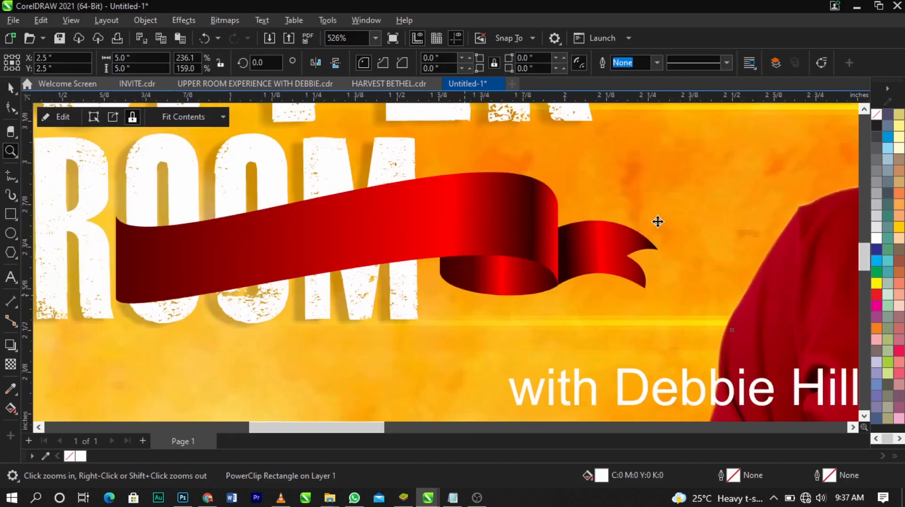
left_click_drag(728, 151, 96, 310)
left_click_drag(198, 279, 199, 270)
left_click_drag(111, 301, 158, 296)
mouse_move(234, 257)
left_mouse_down()
mouse_move(262, 247)
mouse_move(248, 250)
left_mouse_up()
Shorten the main band to about 1.02 inches wide by moving its outer edge nodes to the far side of the first O
left_click(234, 242)
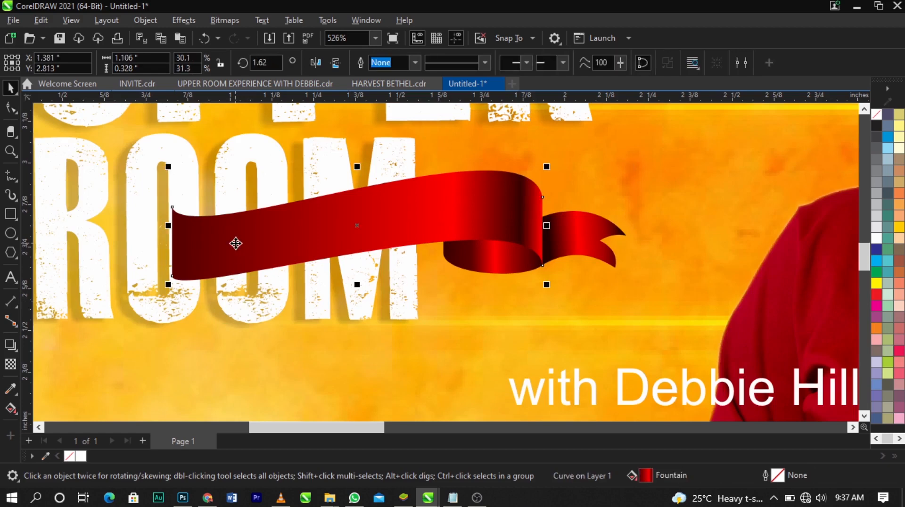
left_click(11, 108)
left_click_drag(204, 319, 203, 317)
left_click_drag(177, 280, 200, 275)
scroll(200, 275, "up", 3)
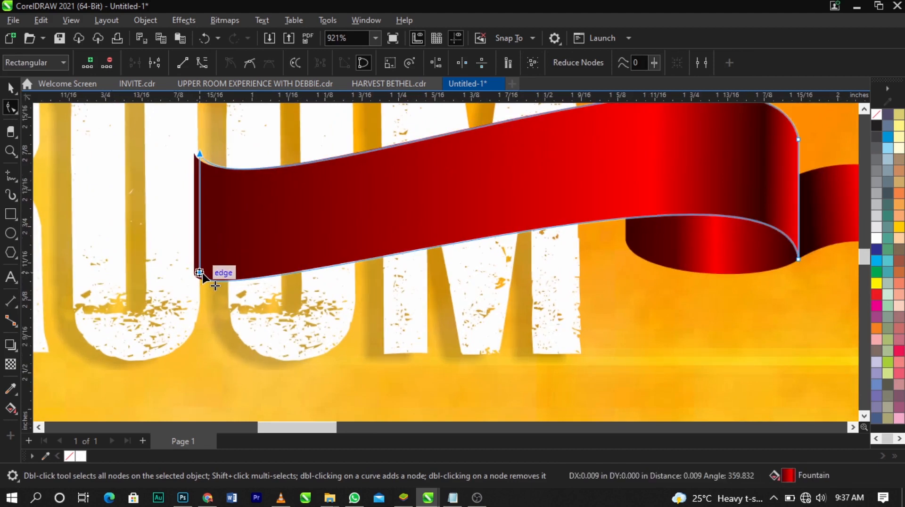
left_click_drag(207, 280, 208, 279)
key("space")
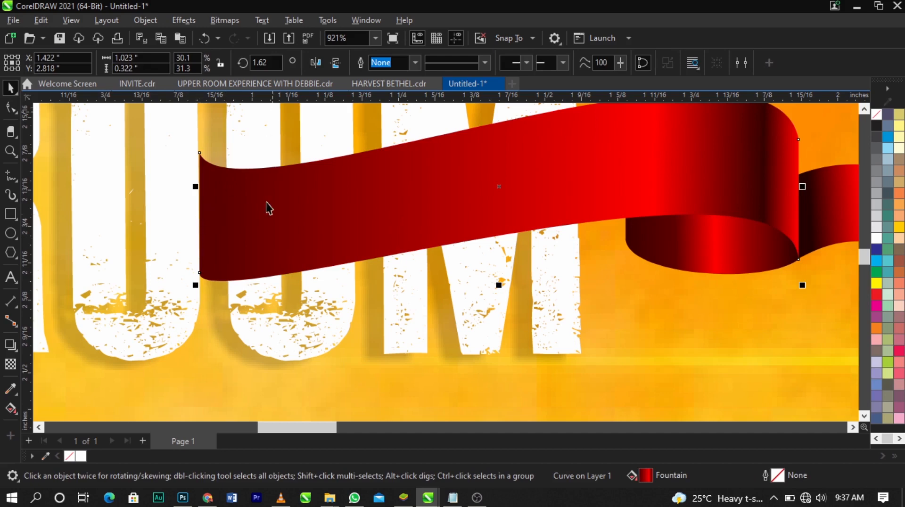
Ungroup the ROOM lettering into separate letters
scroll(274, 244, "down", 3)
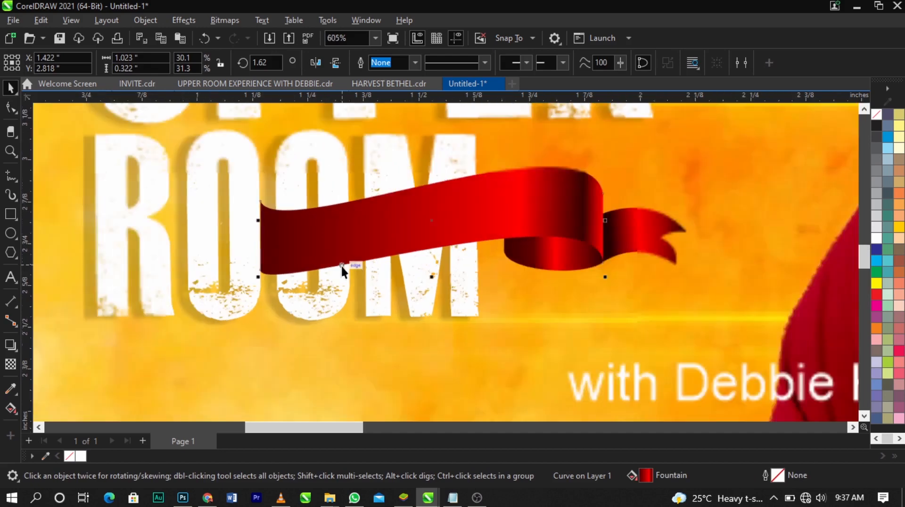
left_click(313, 183)
left_click(510, 63)
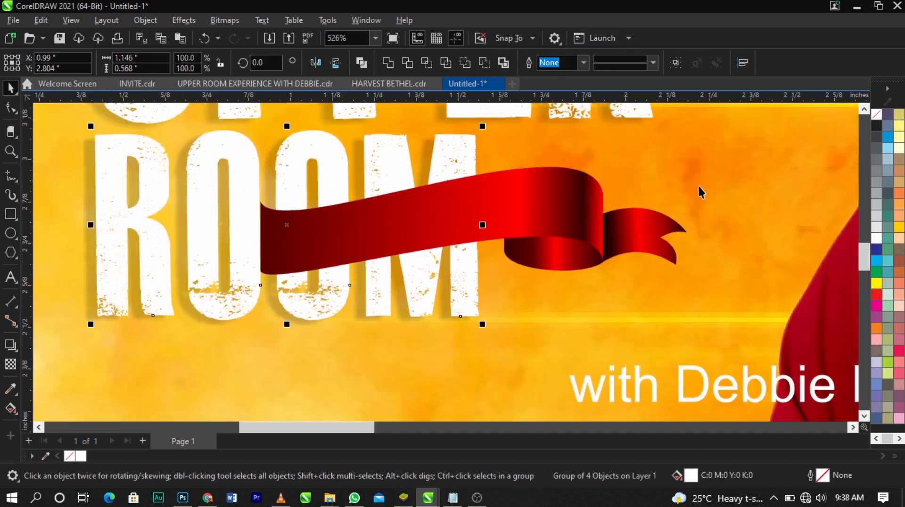
left_click(323, 177)
left_click(307, 229)
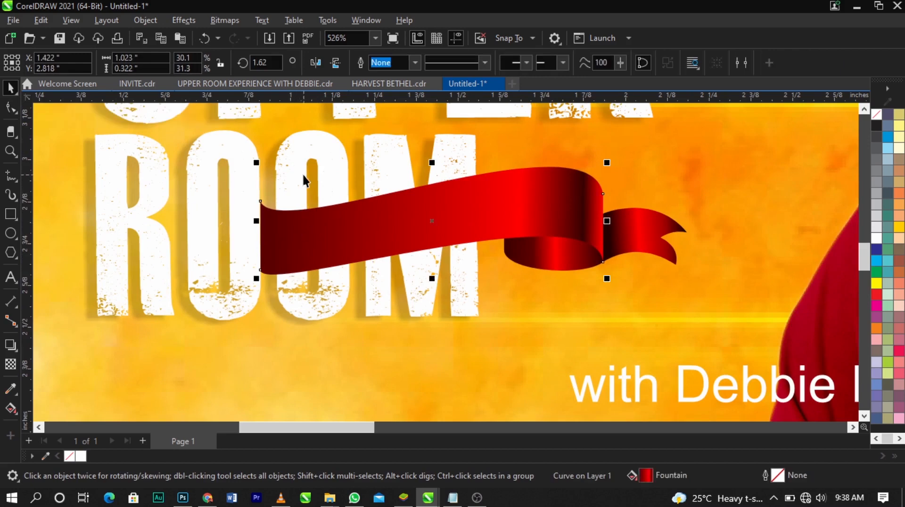
left_click(415, 181)
key("ctrl+z")
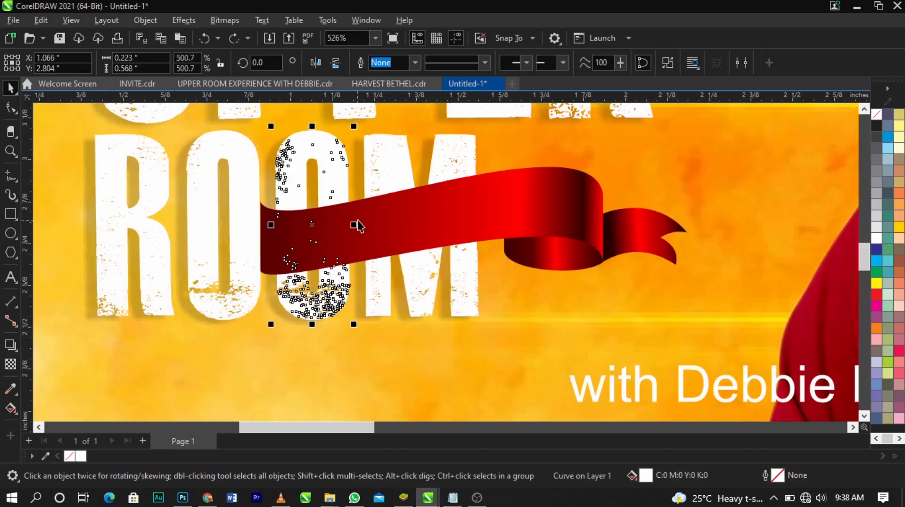
left_click(349, 223)
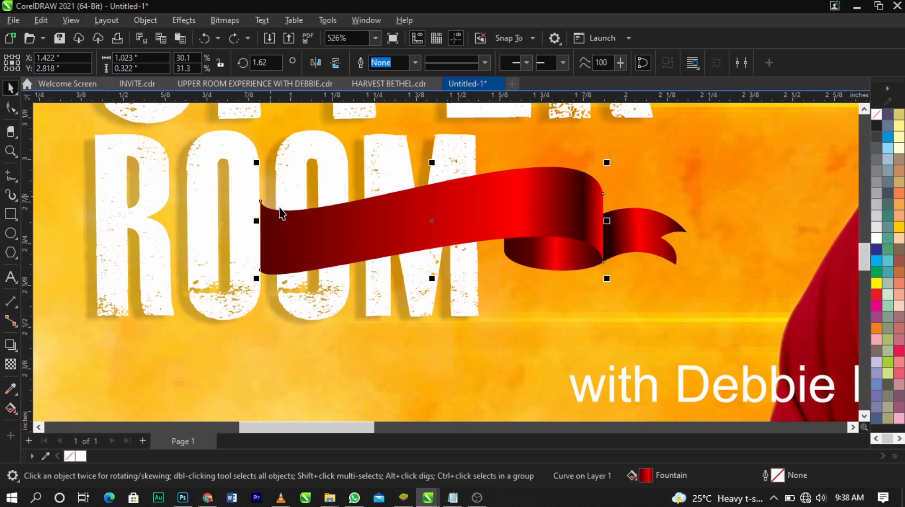
Shorten the ribbon's main band to about 0.94 inches wide by moving its outer edge nodes onto the second O
scroll(324, 222, "up", 2)
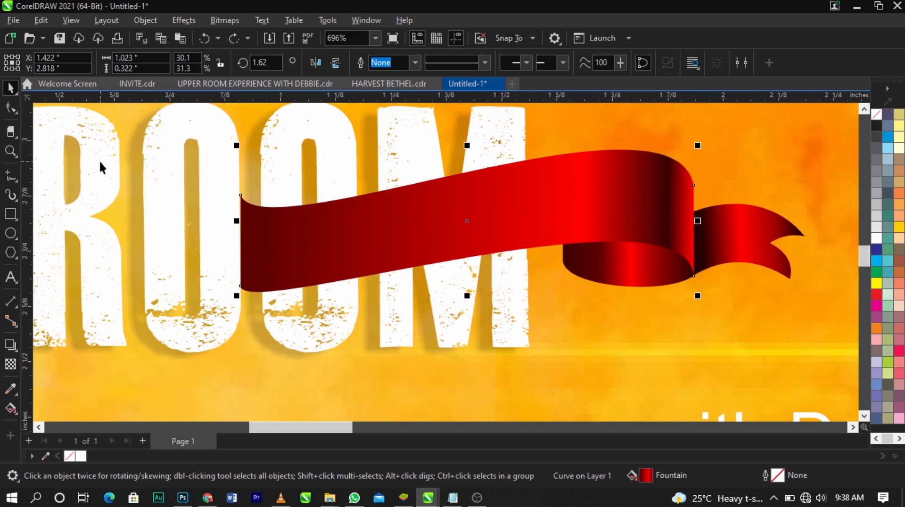
key("F10")
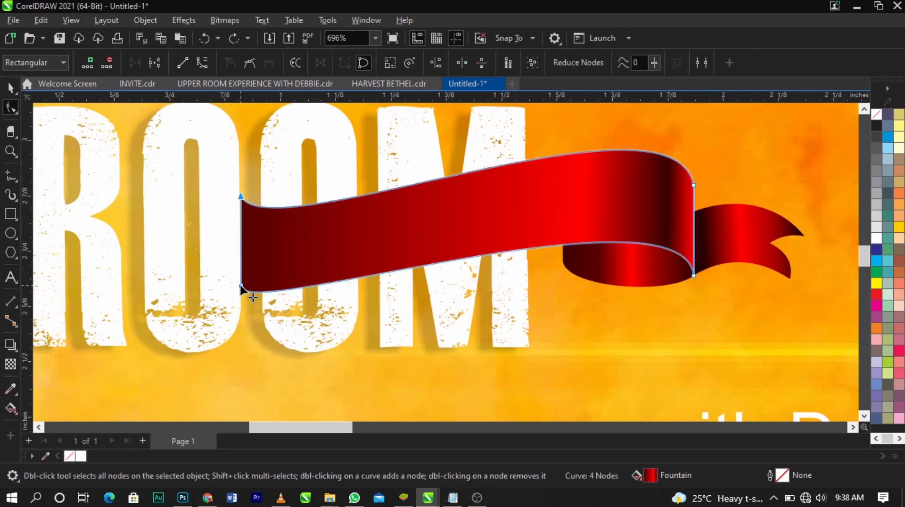
left_click_drag(240, 285, 274, 279)
key("space")
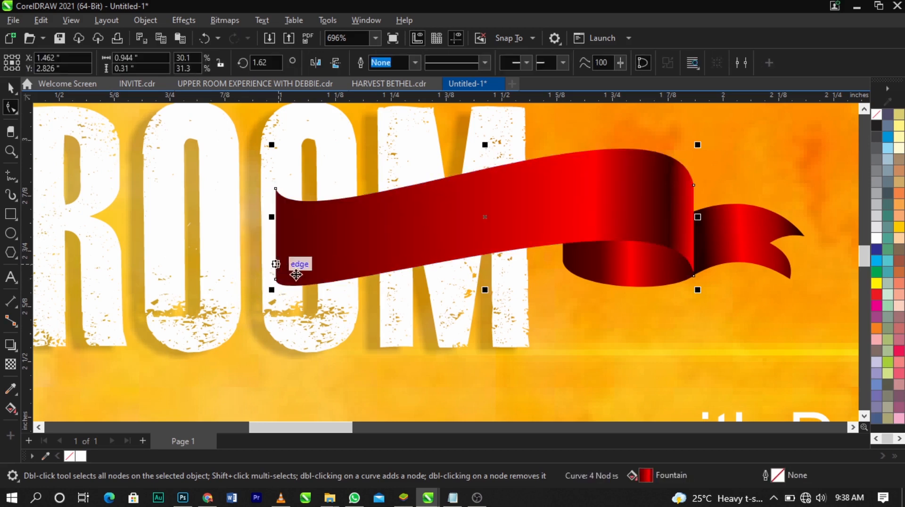
Draw a rectangle about 0.094 by 0.3 inches over the second O's far stem and give it a 90% black hairline outline
left_click(341, 313)
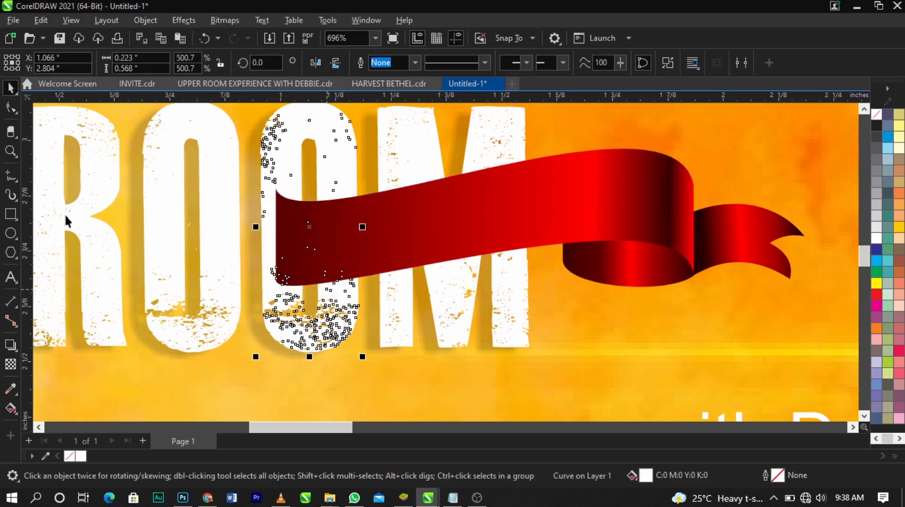
left_click(11, 213)
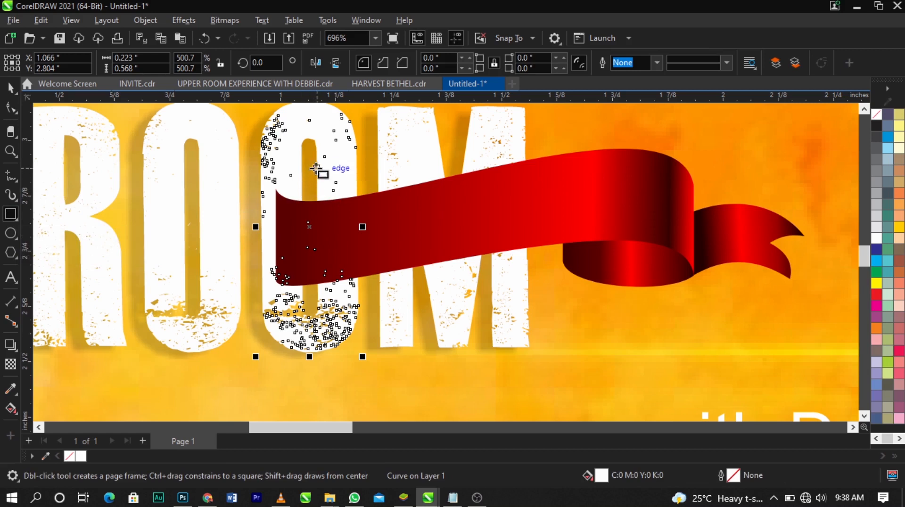
left_click_drag(317, 167, 361, 301)
key("space")
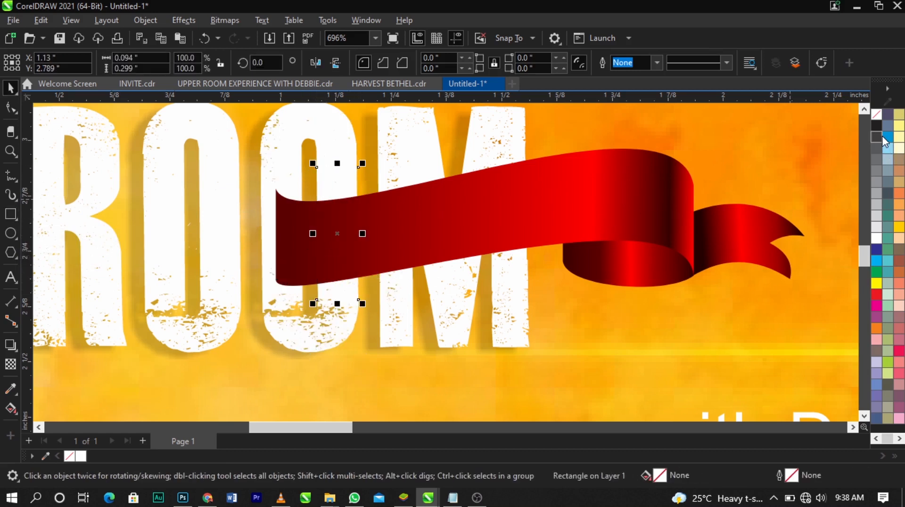
right_click(880, 137)
left_click(872, 140)
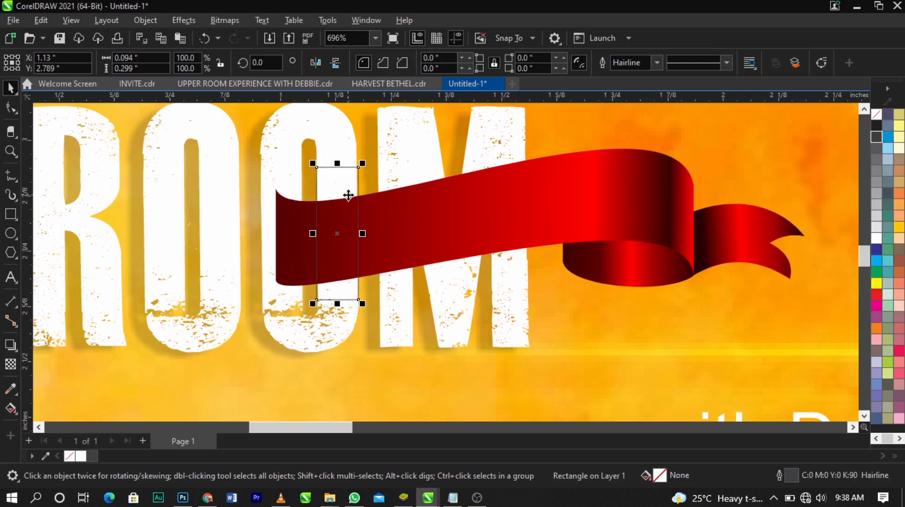
Narrow the rectangle to about 0.092 inches to match the second O's stem, and add the main band to the selection
scroll(347, 195, "up", 3)
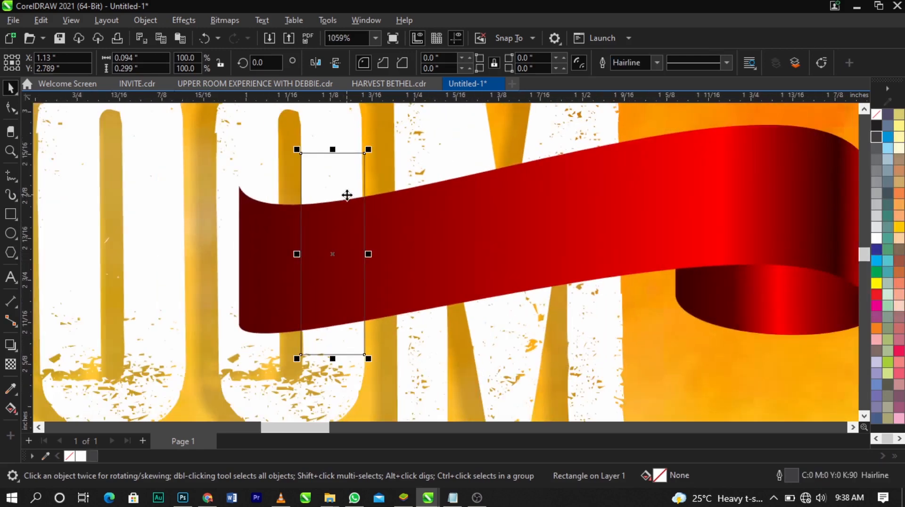
scroll(364, 246, "up", 5)
left_click_drag(367, 262, 362, 285)
scroll(358, 133, "up", 5)
scroll(358, 133, "down", 4)
scroll(352, 226, "down", 4)
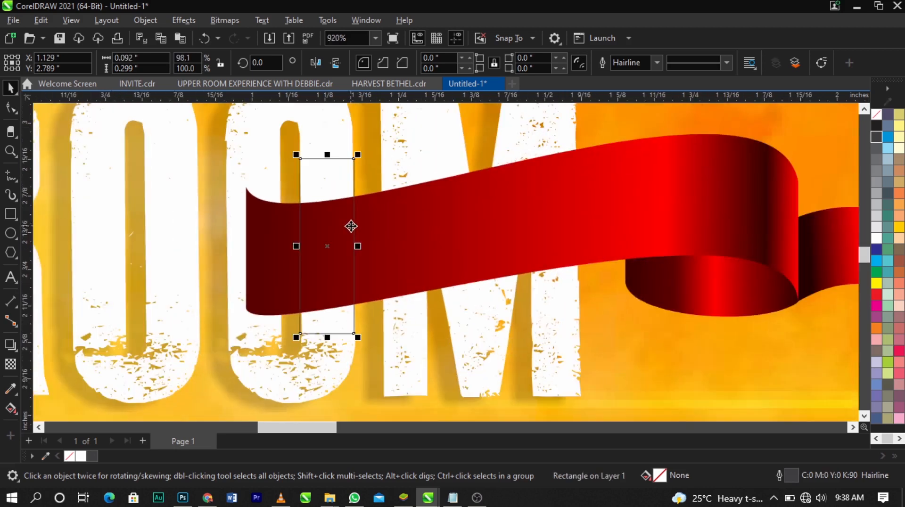
scroll(396, 233, "down", 2)
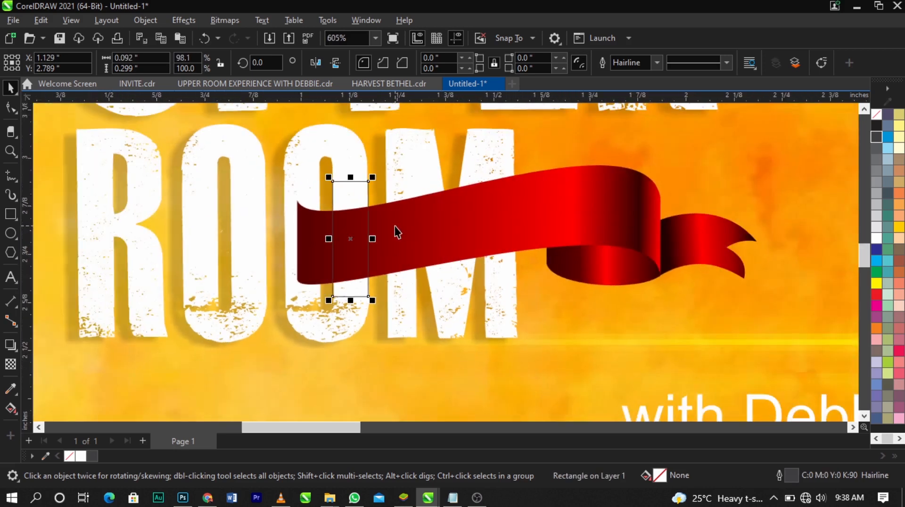
left_click(424, 229, "shift")
mouse_move(424, 228)
left_mouse_down()
mouse_move(438, 264)
mouse_move(420, 226)
mouse_move(403, 265)
mouse_move(420, 241)
left_mouse_up()
left_click_drag(422, 243, 417, 265)
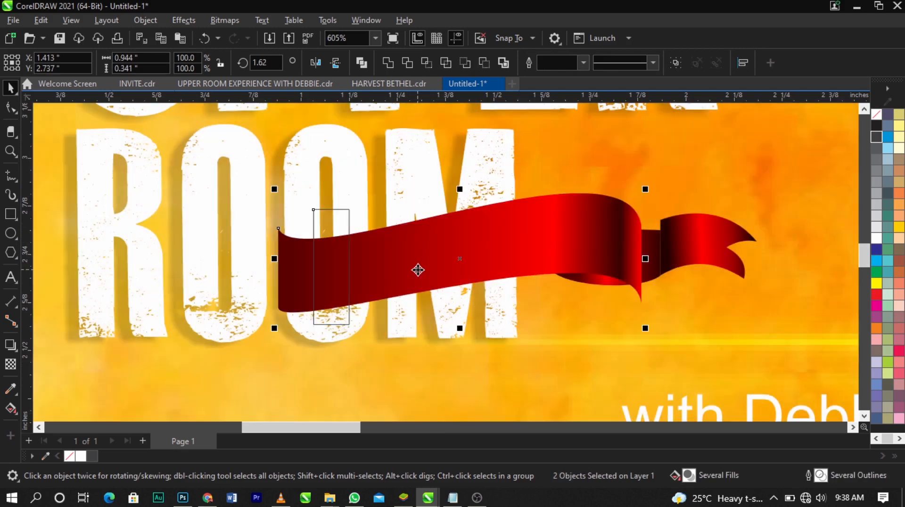
key("ctrl+z")
key("ctrl+z")
key("ctrl+shift+z")
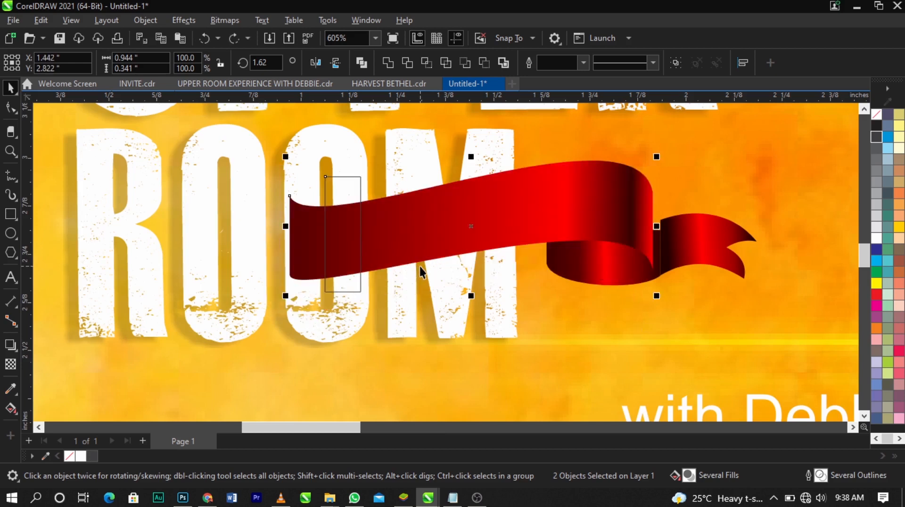
key("ctrl+shift+z")
key("ctrl+z")
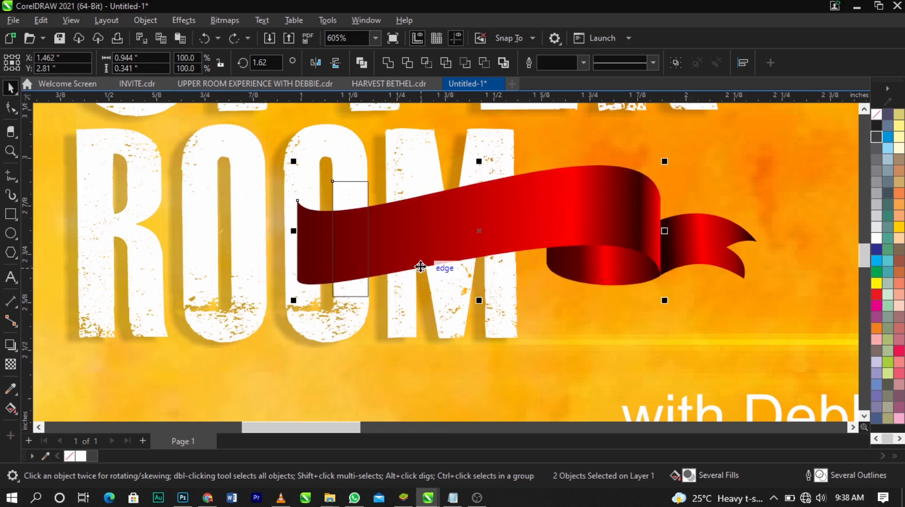
Trim the main band with the rectangle over the second O's stem and delete the rectangle
left_click(403, 64)
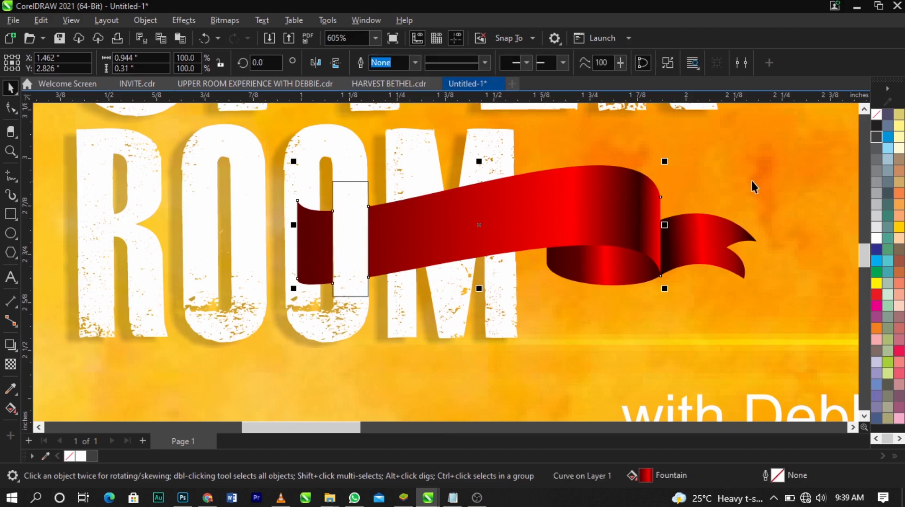
left_click(365, 246)
left_click(362, 238)
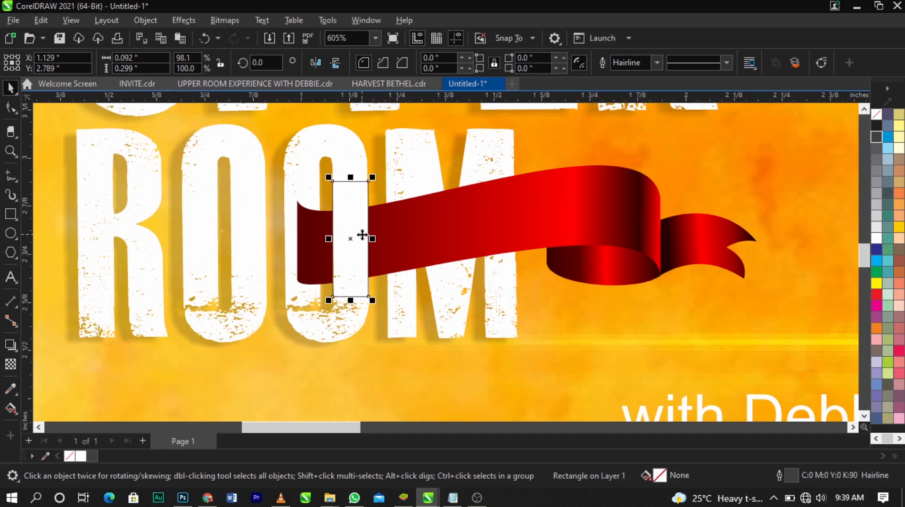
key("Delete")
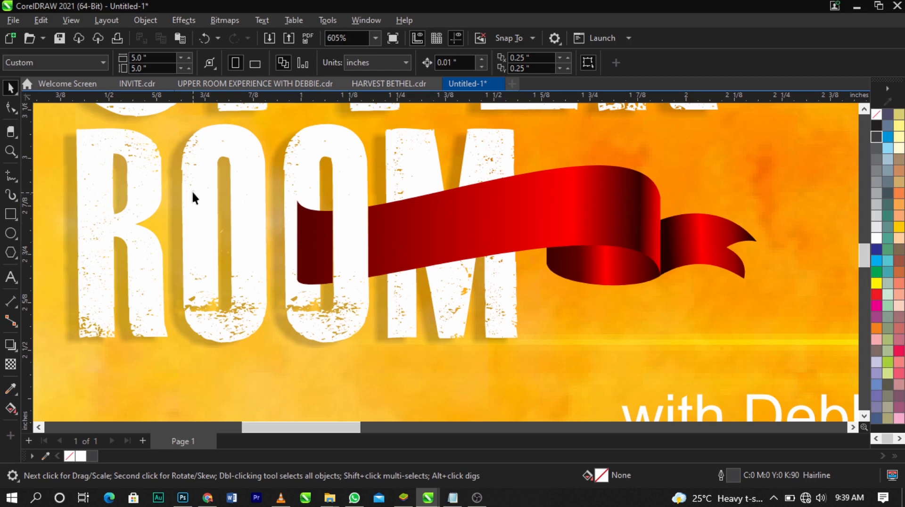
Skew the three-piece ribbon vertically so its forked tail end rises, making it about 0.34 inches tall
scroll(385, 234, "down", 4)
scroll(410, 194, "up", 2)
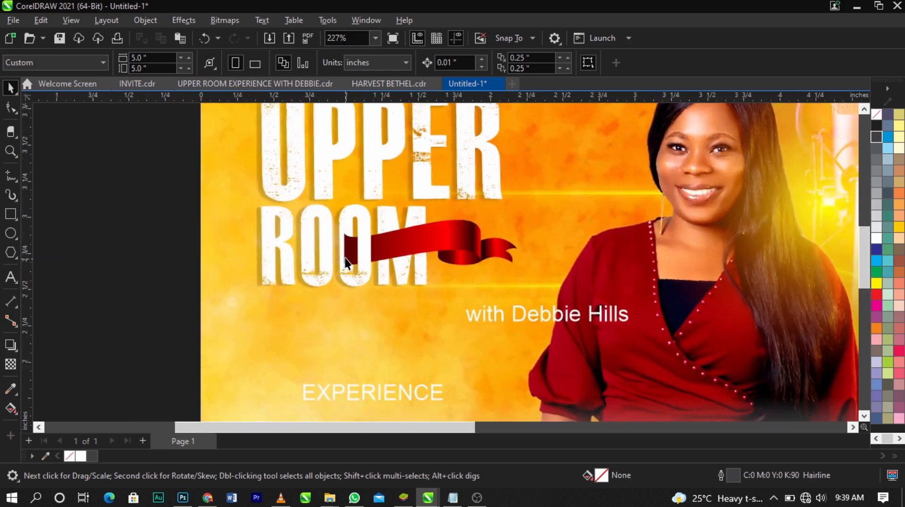
scroll(336, 227, "up", 1)
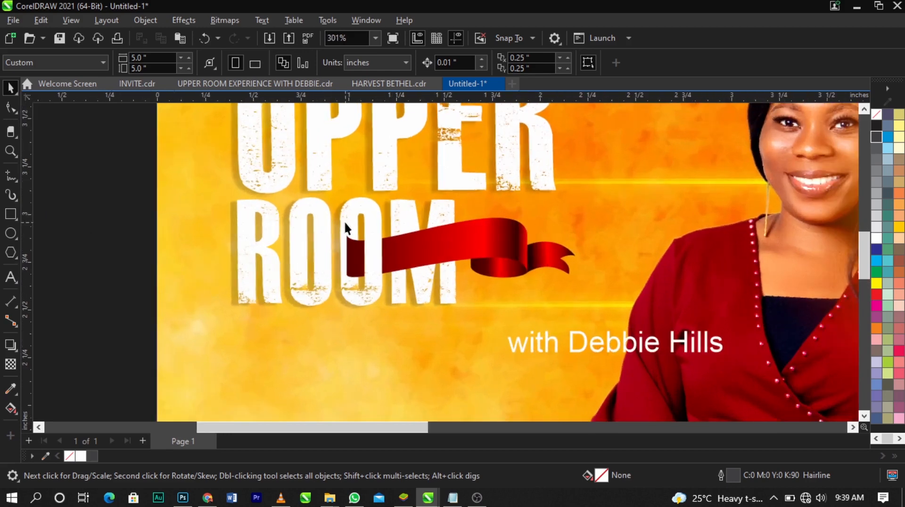
left_click(542, 259)
left_click(547, 260)
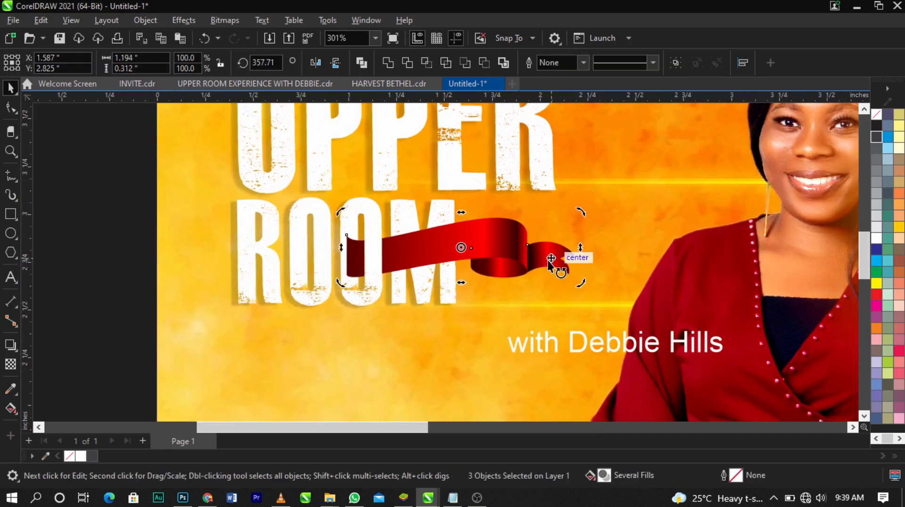
scroll(548, 260, "up", 1)
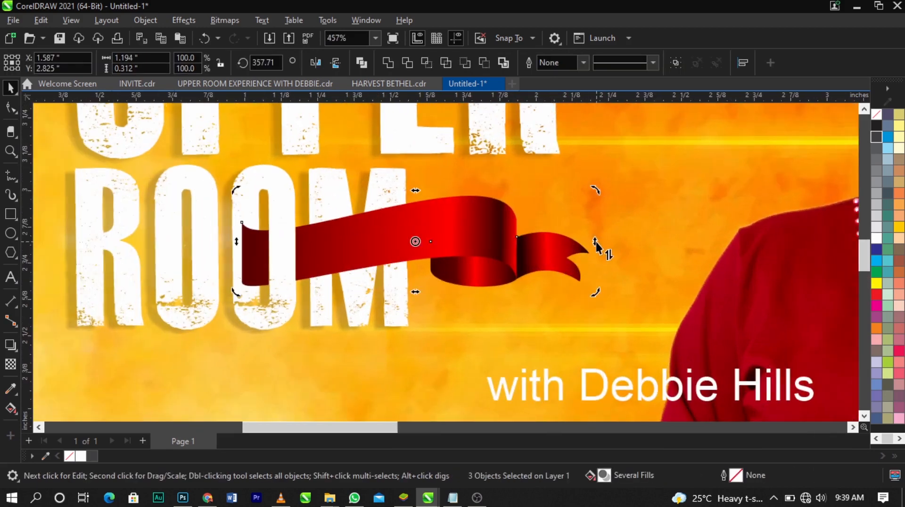
left_click_drag(595, 243, 595, 227)
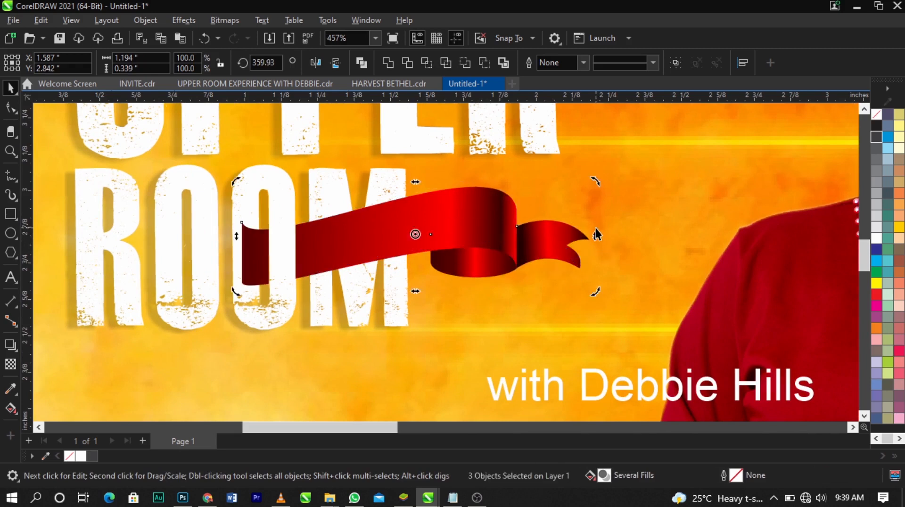
left_click(595, 226)
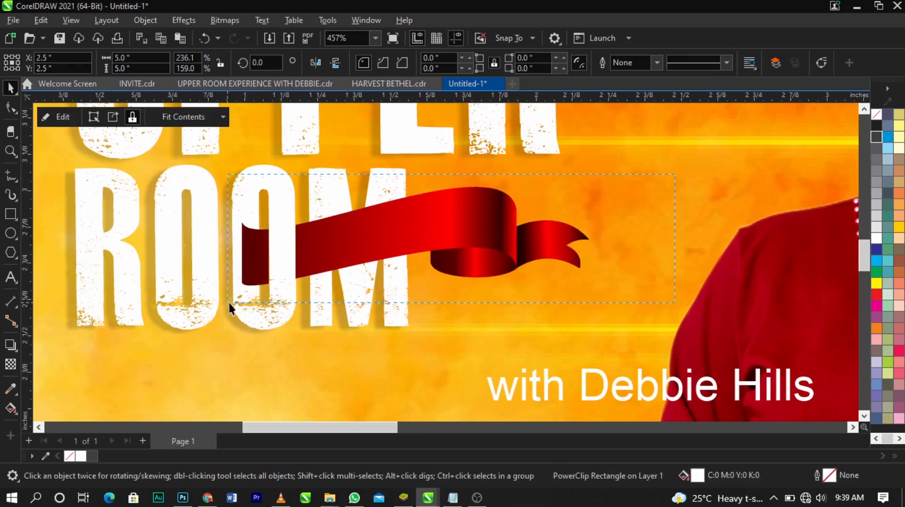
Skew the whole ribbon further upward at its tail end, to an overall height of about 0.36 inches
left_click(498, 245)
left_click(498, 245)
mouse_move(595, 237)
left_mouse_down()
mouse_move(586, 237)
mouse_move(592, 225)
mouse_move(585, 230)
left_mouse_up()
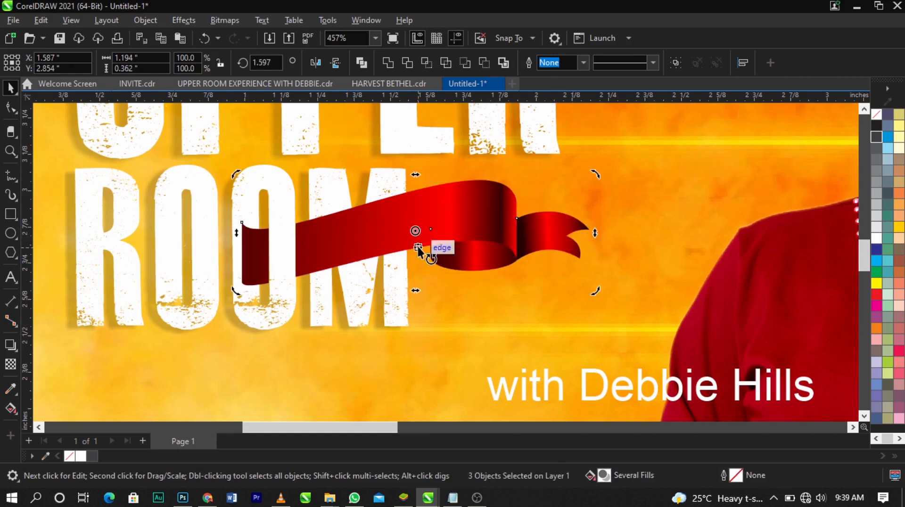
scroll(415, 239, "down", 2)
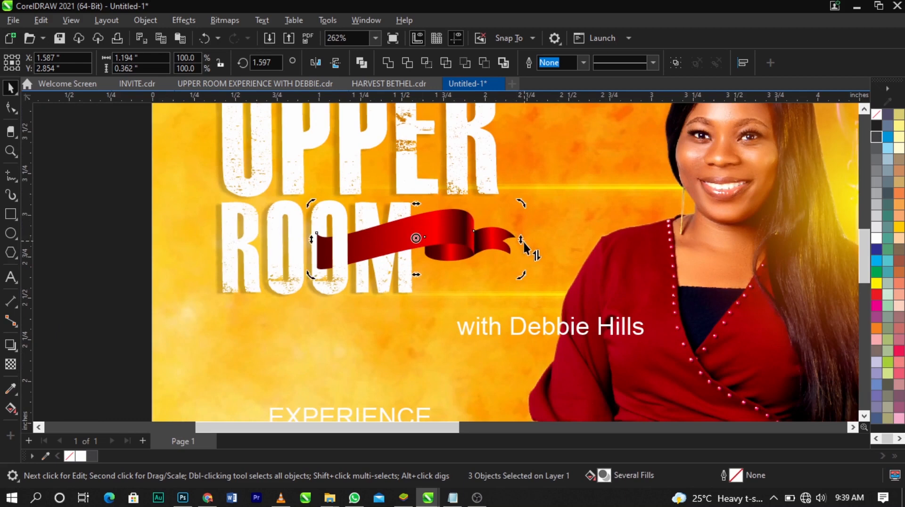
left_click(534, 282)
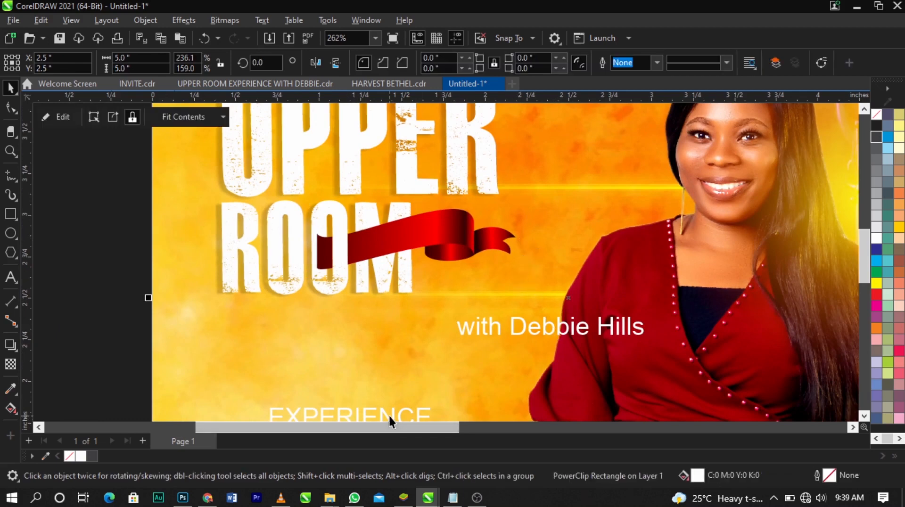
Move the EXPERIENCE text up beside the ribbon, make it bold and scale it down to about 6.7 pt
left_click_drag(388, 415, 523, 201)
scroll(522, 201, "up", 2)
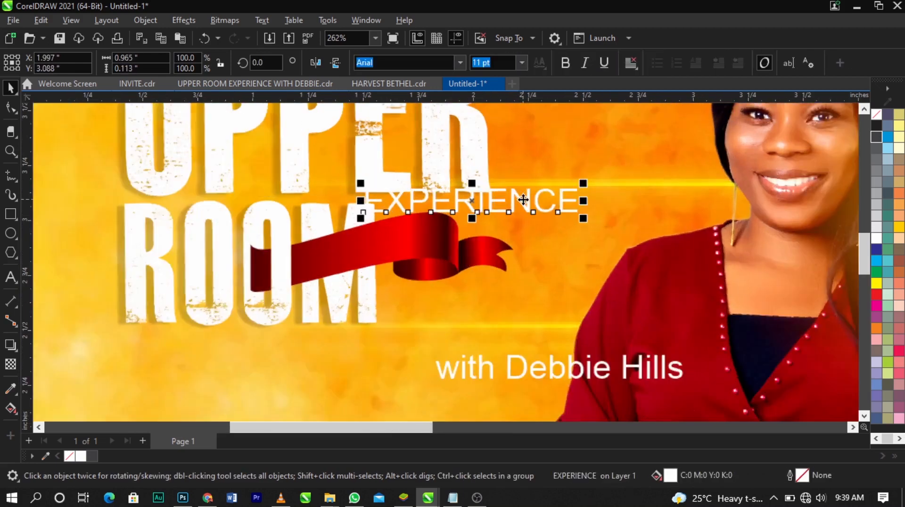
left_click(569, 62)
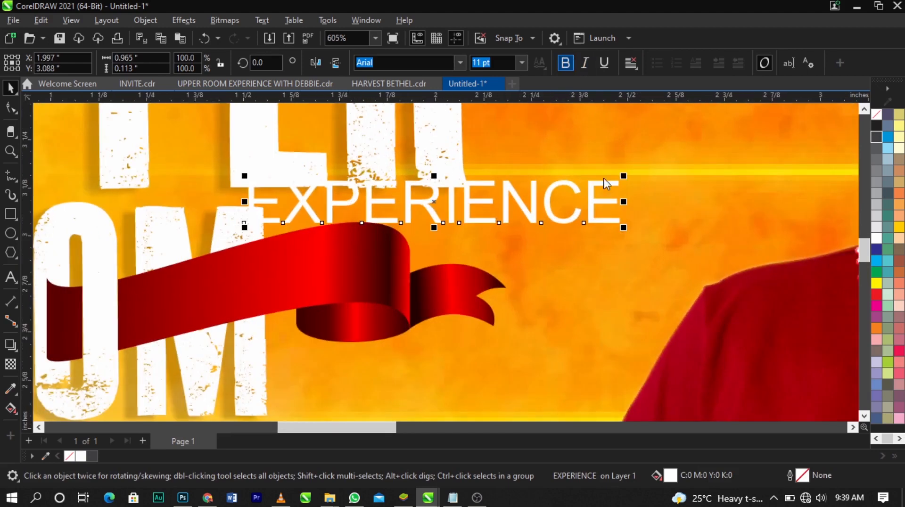
left_click_drag(624, 228, 553, 245)
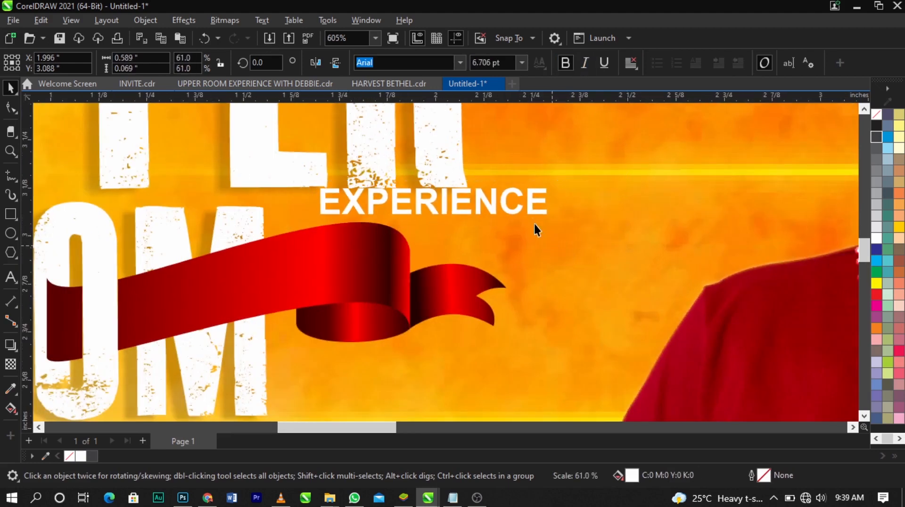
Shift the EXPERIENCE text horizontally toward ROOM, to about X 1.6 inches, just above the ribbon's main band
scroll(536, 208, "down", 1)
left_click(323, 259)
scroll(322, 259, "up", 1)
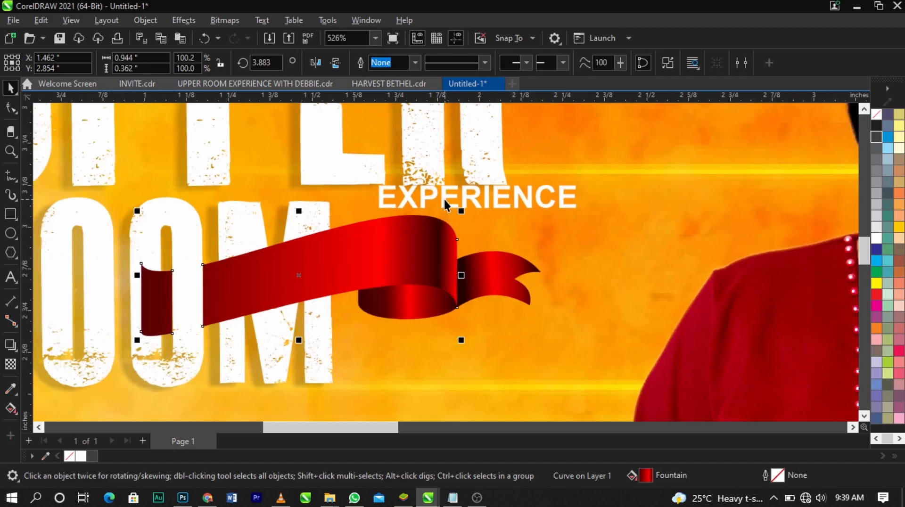
left_click(483, 203)
left_click_drag(377, 219, 375, 222)
left_click(477, 194)
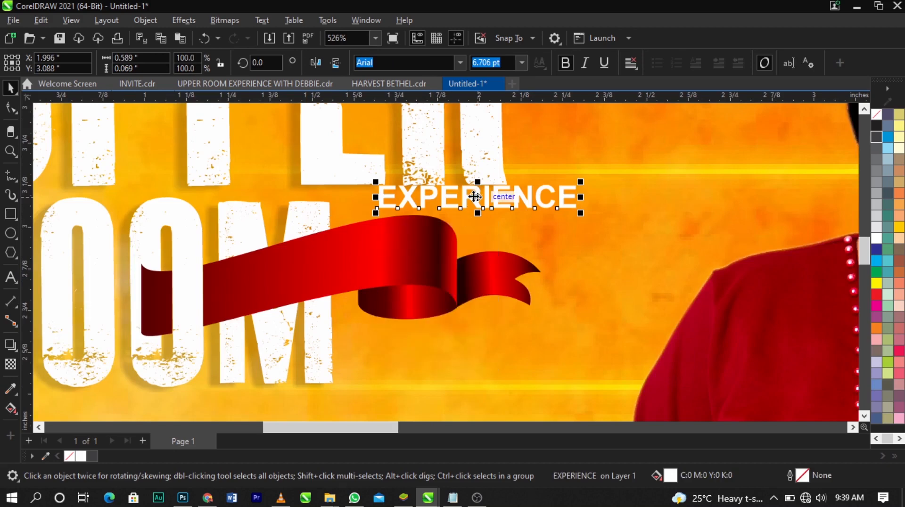
key("F2")
left_click_drag(101, 149, 636, 319)
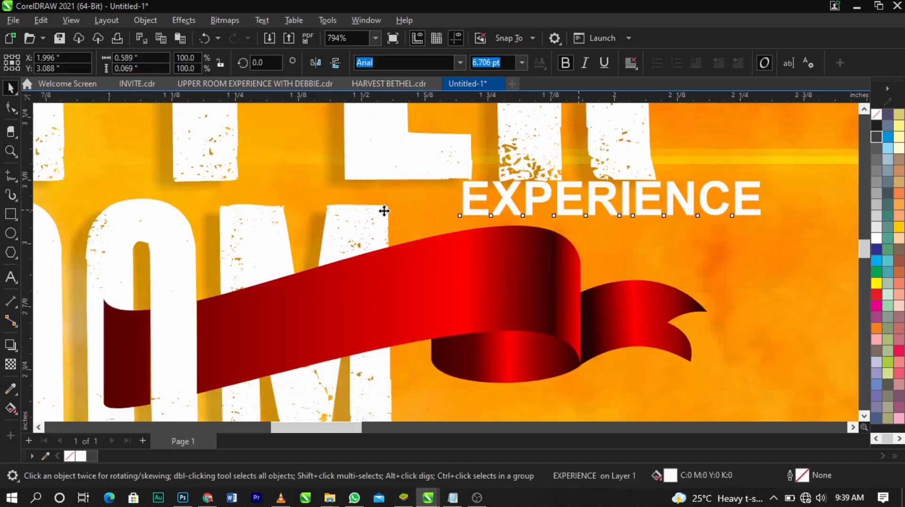
left_click_drag(579, 210, 380, 211)
left_click(448, 269)
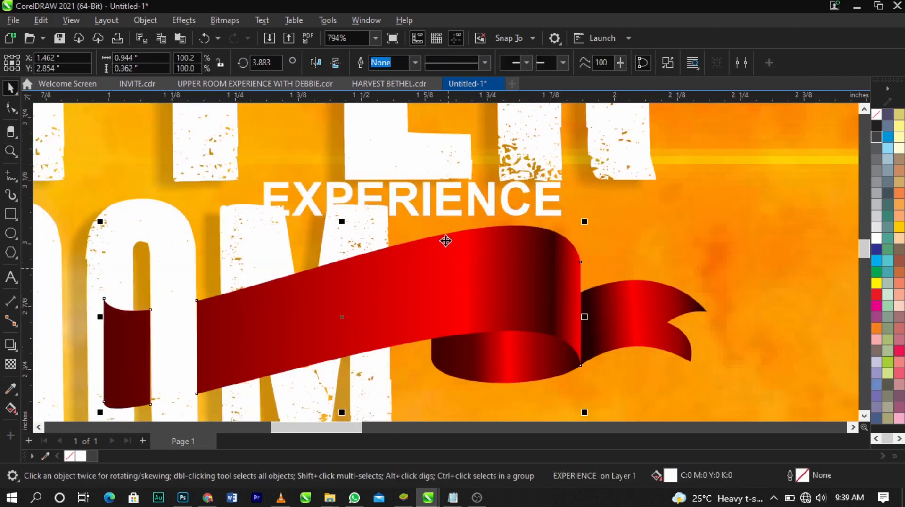
Lower the EXPERIENCE text onto the main band's upper edge, at about X 1.555 and Y 3.042 inches
left_click(435, 209)
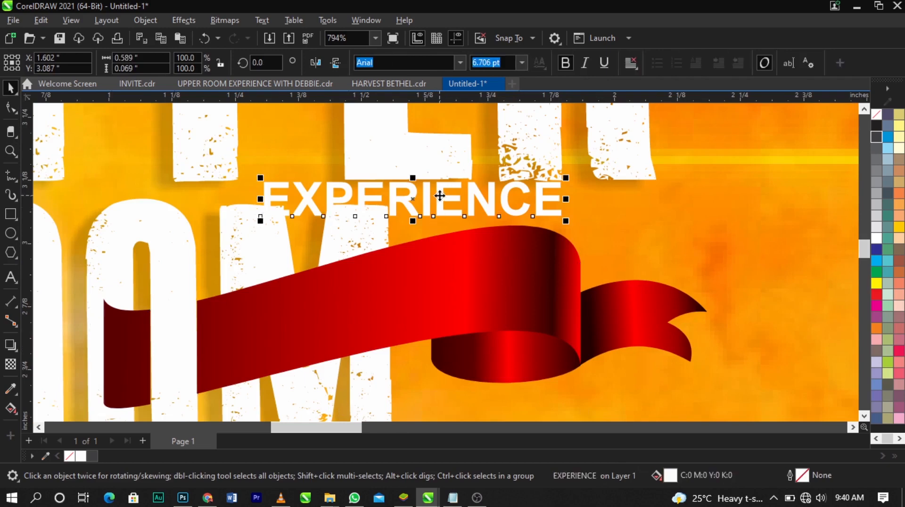
left_click_drag(439, 196, 445, 234)
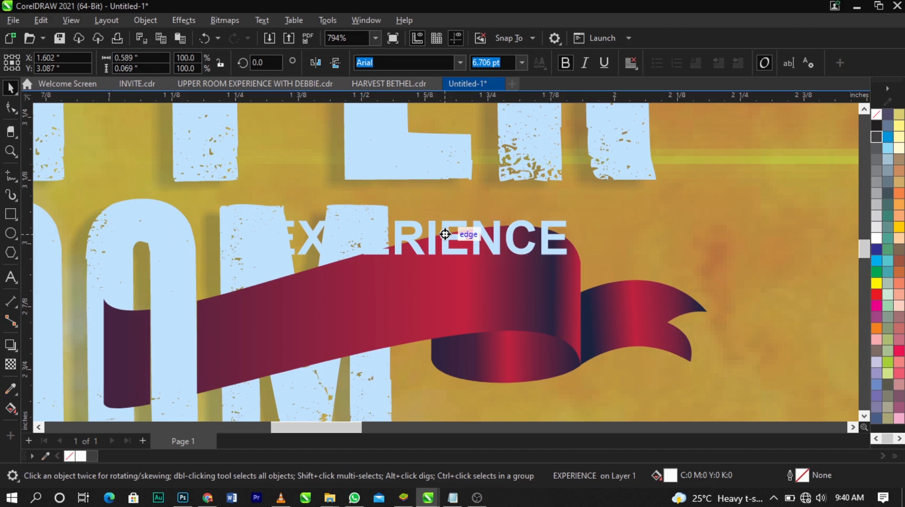
left_click_drag(445, 235, 402, 233)
left_click(428, 241)
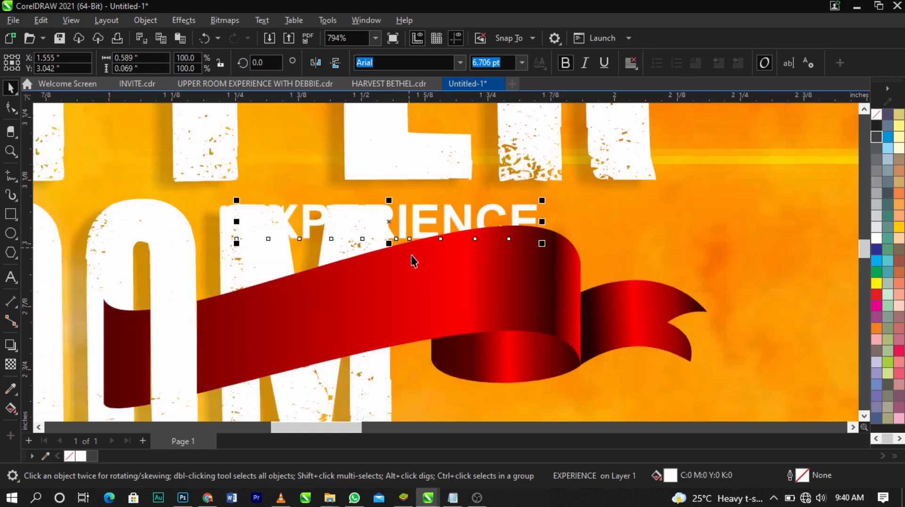
Try moving the EXPERIENCE text and the ribbon's main band upward together
left_click(440, 280, "shift")
left_click_drag(439, 280, 438, 251)
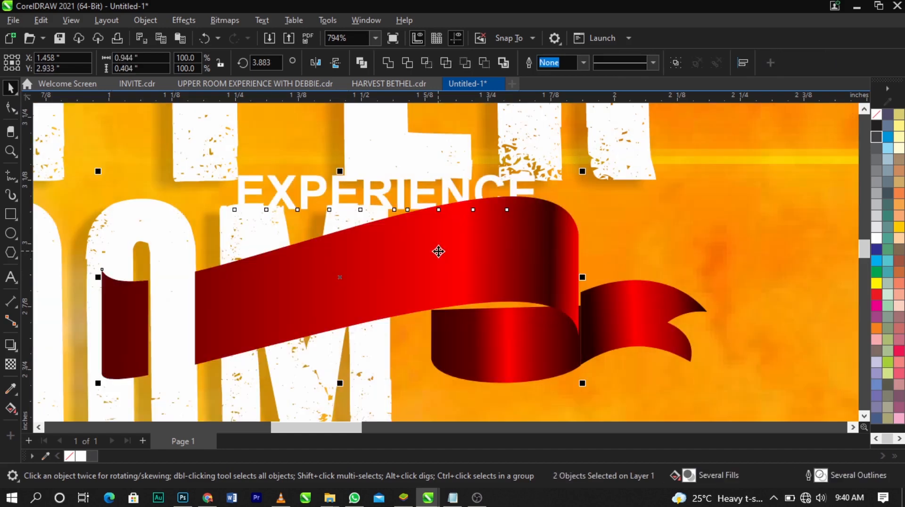
key("ctrl+z")
Break the main band's curve apart into separate pieces, and raise the EXPERIENCE text to about Y 3.076 inches
left_click(678, 239)
left_click(486, 277)
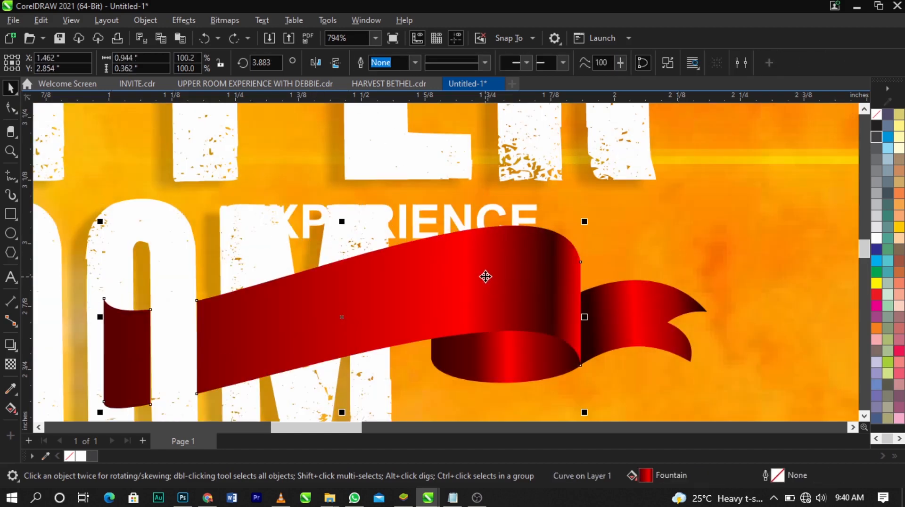
right_click(485, 277)
left_click(136, 360)
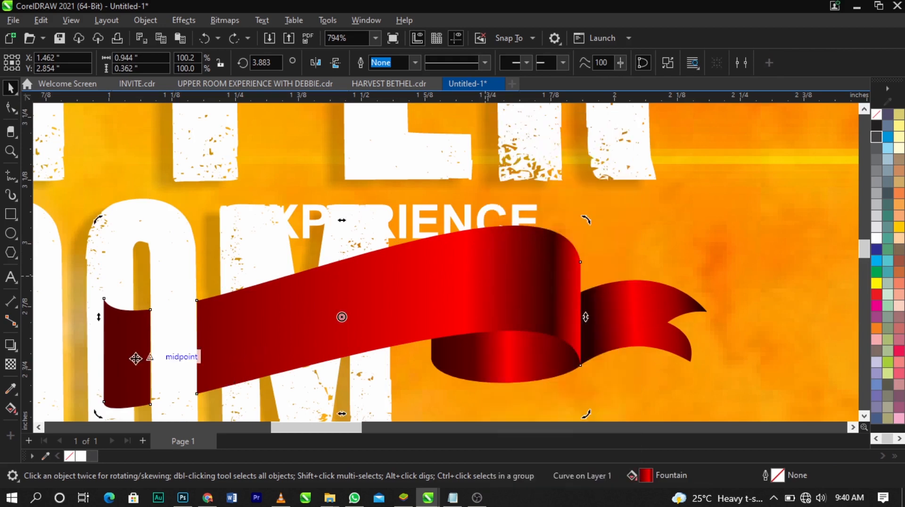
right_click(326, 313)
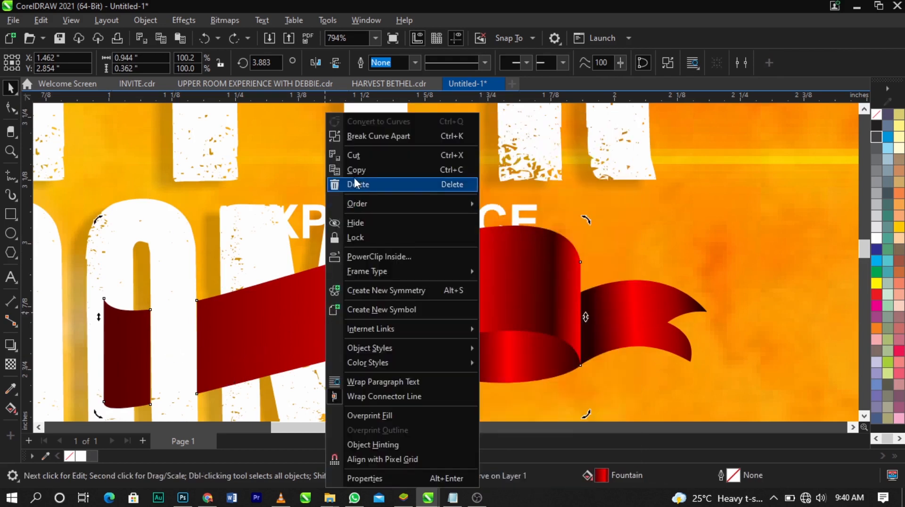
left_click(382, 138)
left_click(576, 257)
left_click(471, 262)
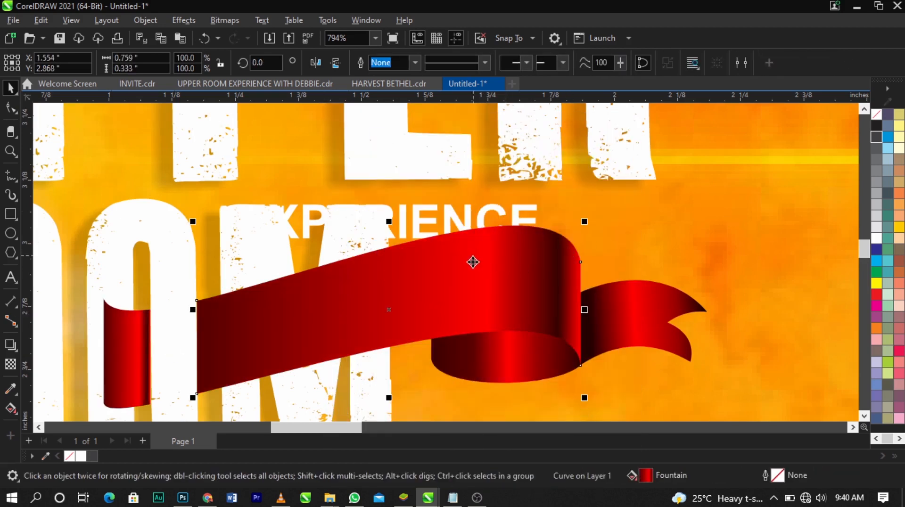
left_click_drag(400, 222, 401, 205)
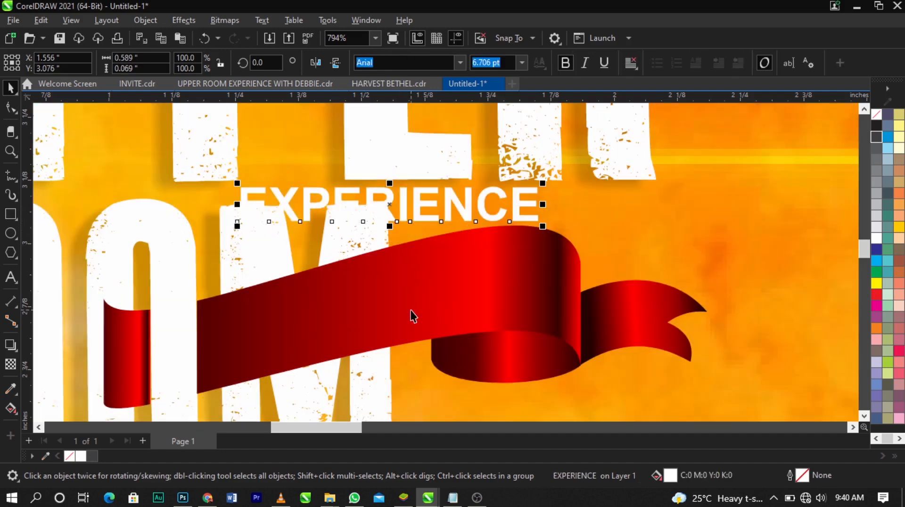
Fit the EXPERIENCE text to the larger band piece's outline and try moving the band with its text aside
left_click(411, 313, "shift")
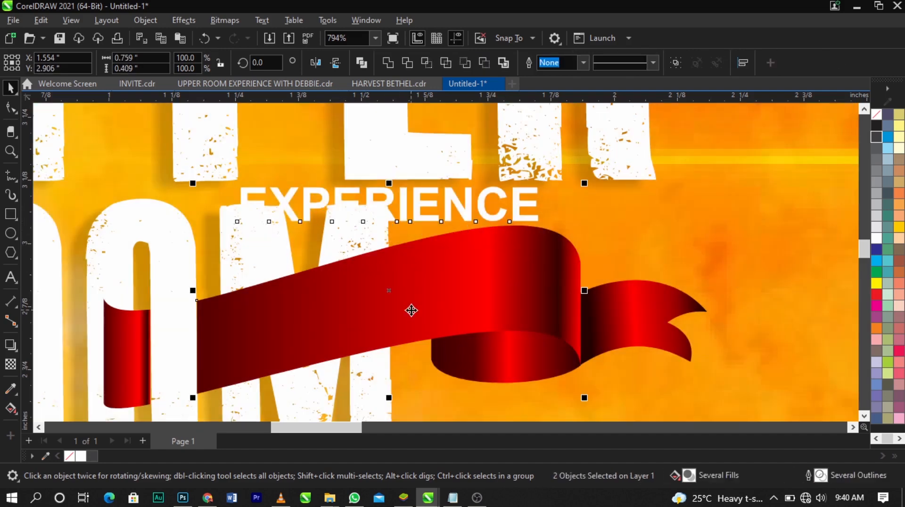
left_click(263, 20)
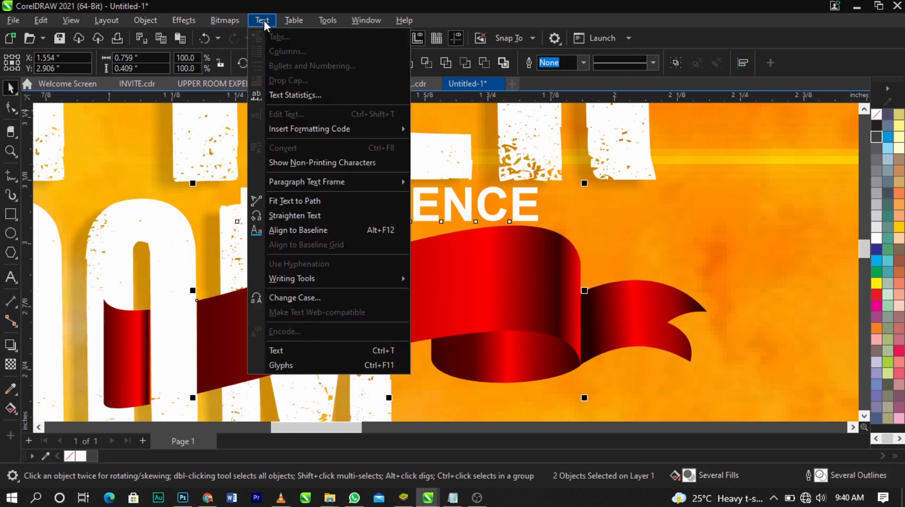
left_click(311, 200)
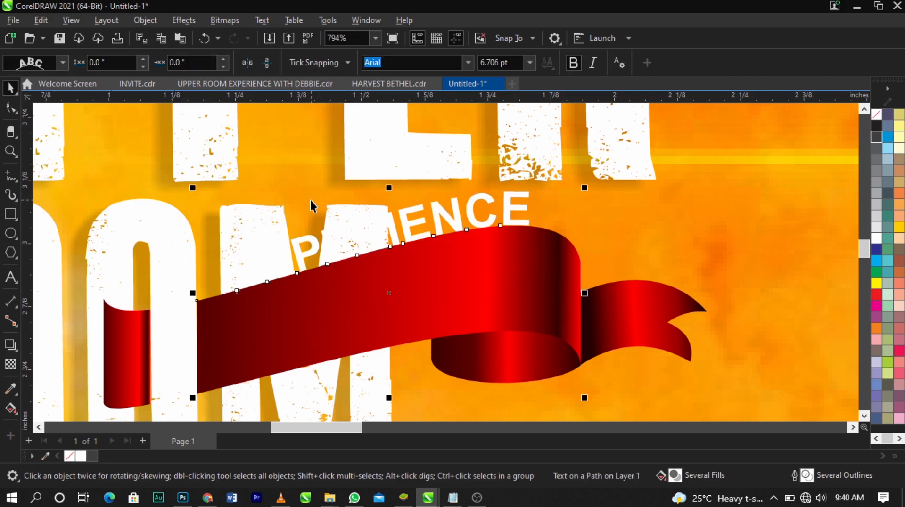
left_click_drag(465, 282, 700, 264)
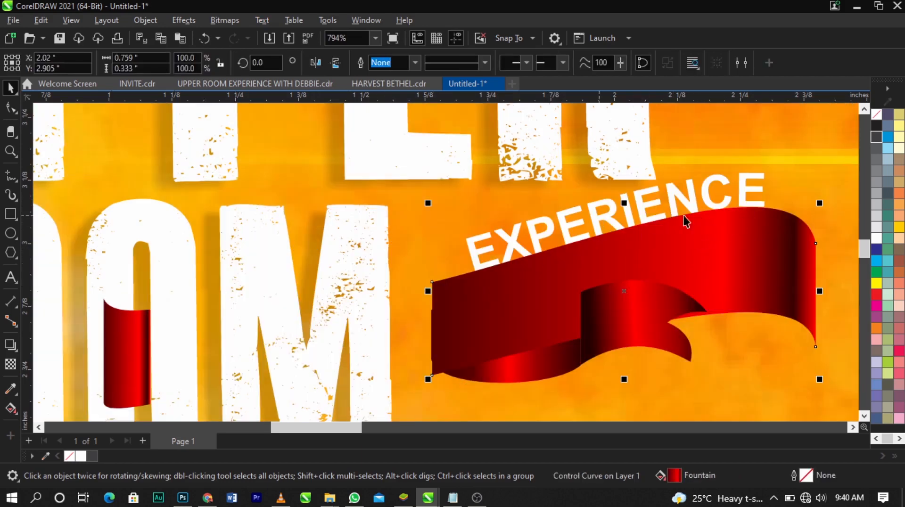
key("ctrl+z")
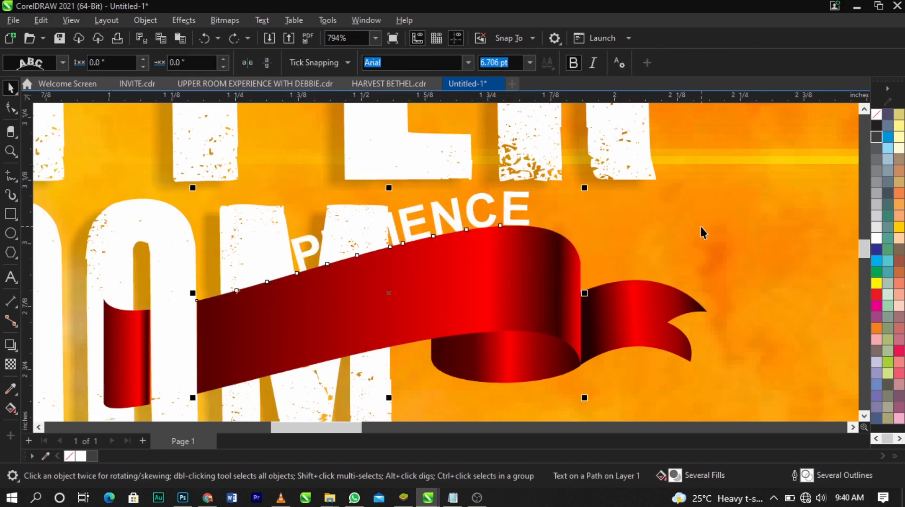
Take the EXPERIENCE text off the band's path so it is straight, separate text again
left_click(451, 213)
left_click(470, 212)
key("ctrl+k")
left_click(606, 214)
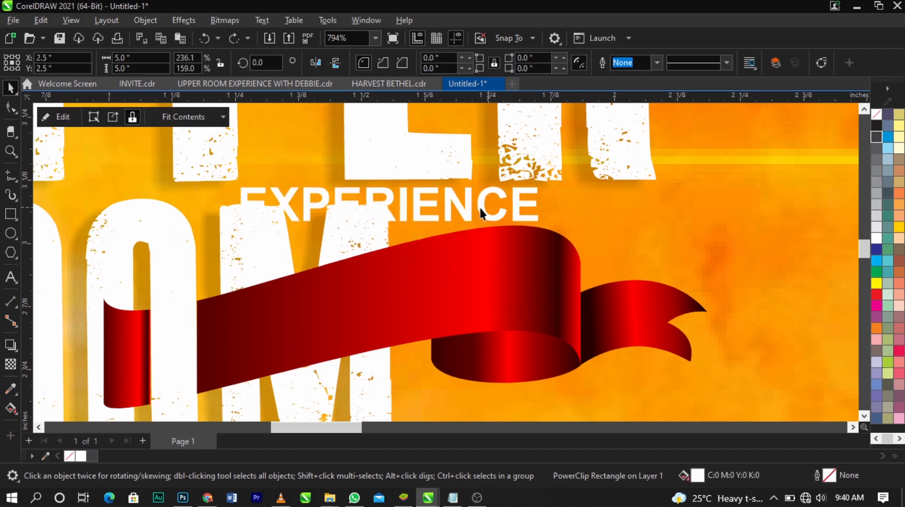
Fit the EXPERIENCE text to the main band's upper edge as a path and slide it along to a 1.966-inch offset
left_click(479, 207)
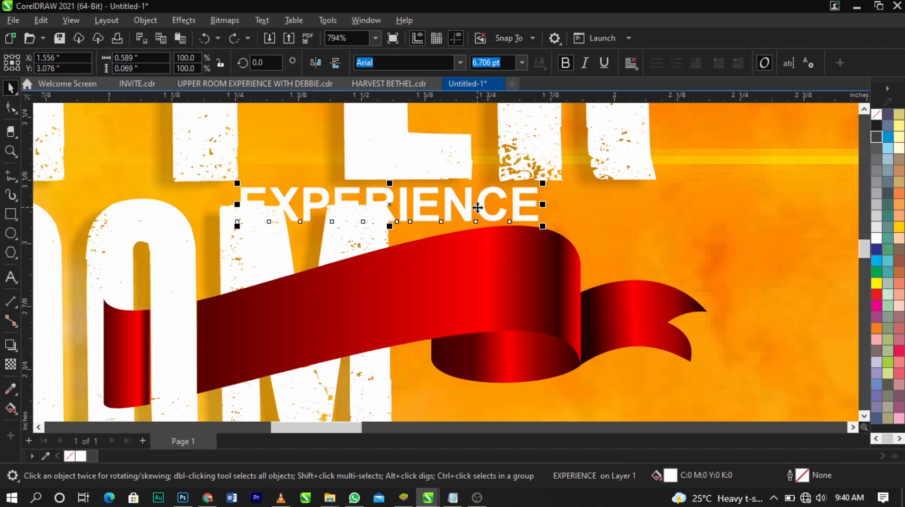
left_click_drag(478, 207, 434, 234)
left_click(445, 204)
left_click_drag(450, 196, 439, 234)
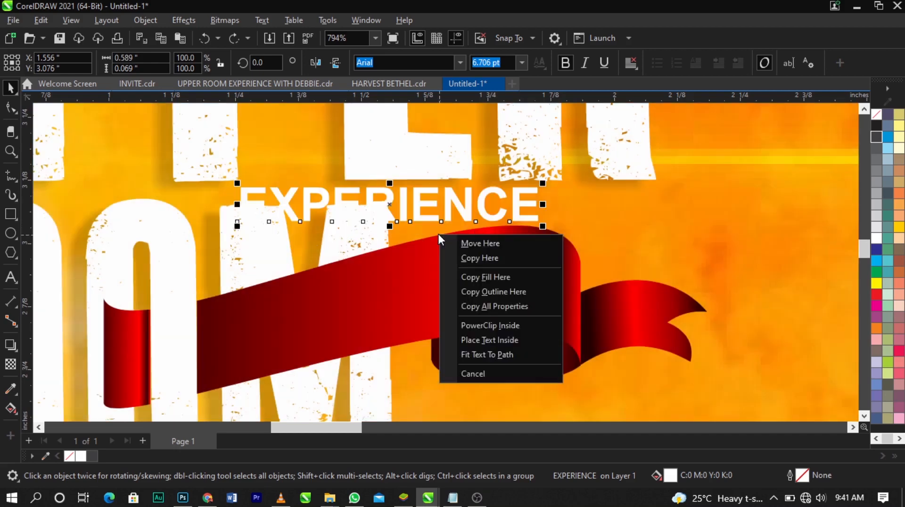
left_click(486, 355)
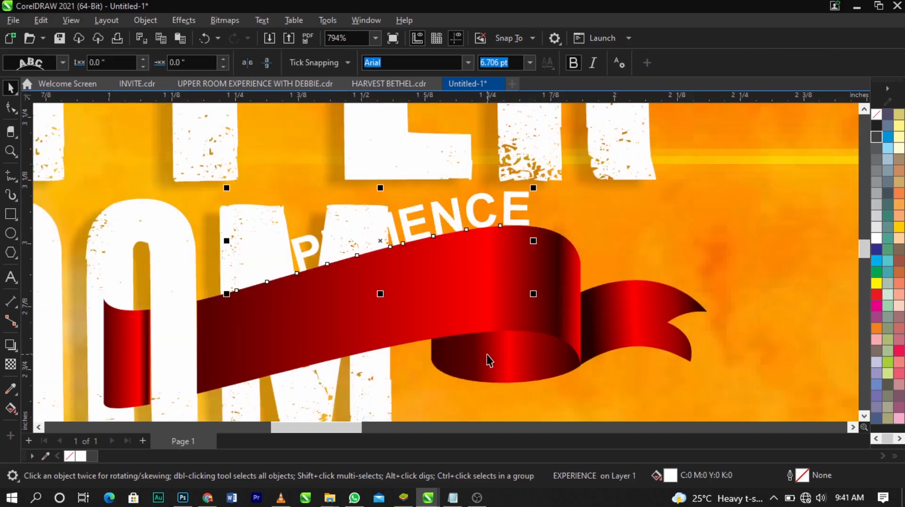
left_click_drag(454, 225, 437, 228)
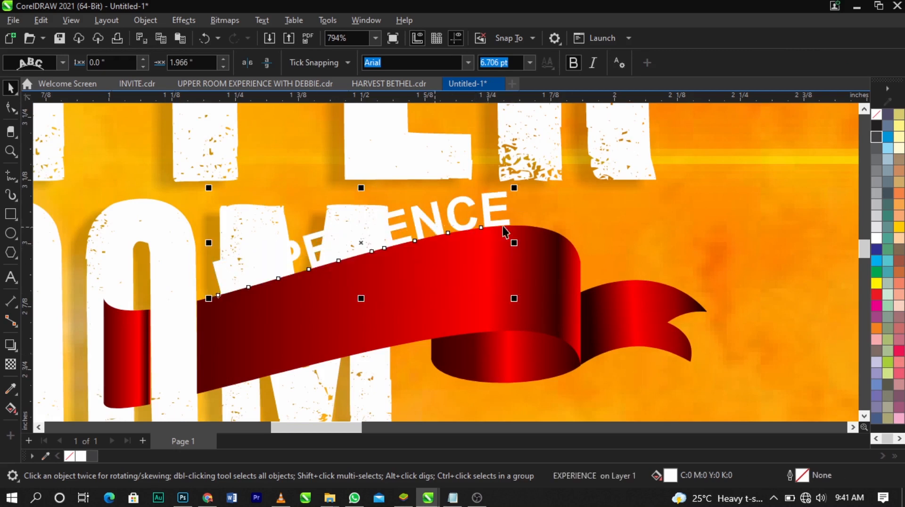
left_click(576, 216)
left_click(488, 216)
left_click(488, 210)
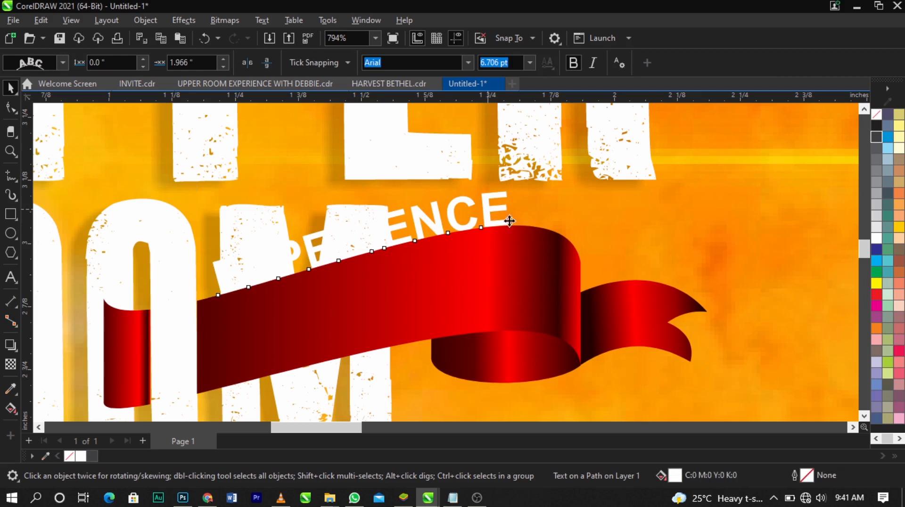
left_click_drag(510, 221, 551, 230)
key("ctrl+z")
left_click(572, 218)
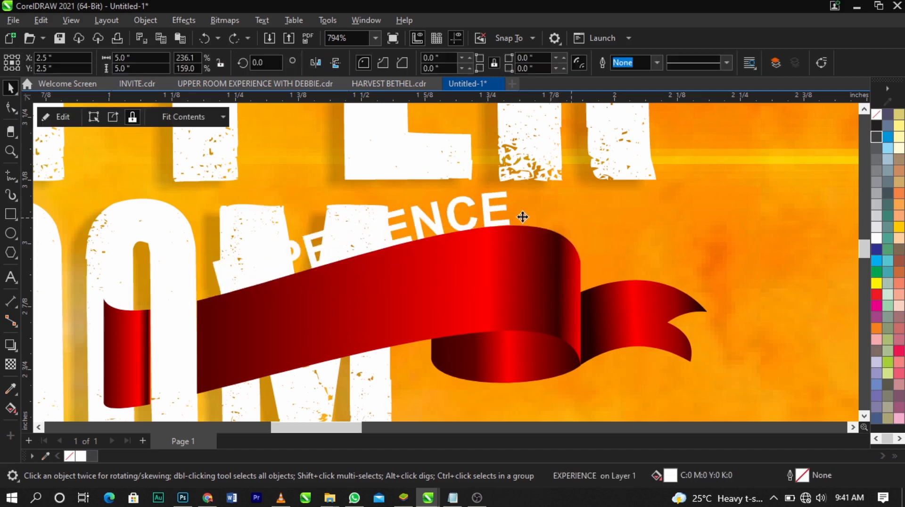
Break the EXPERIENCE text apart from its path, keeping its curve, and move it down onto the red band
left_click(491, 211)
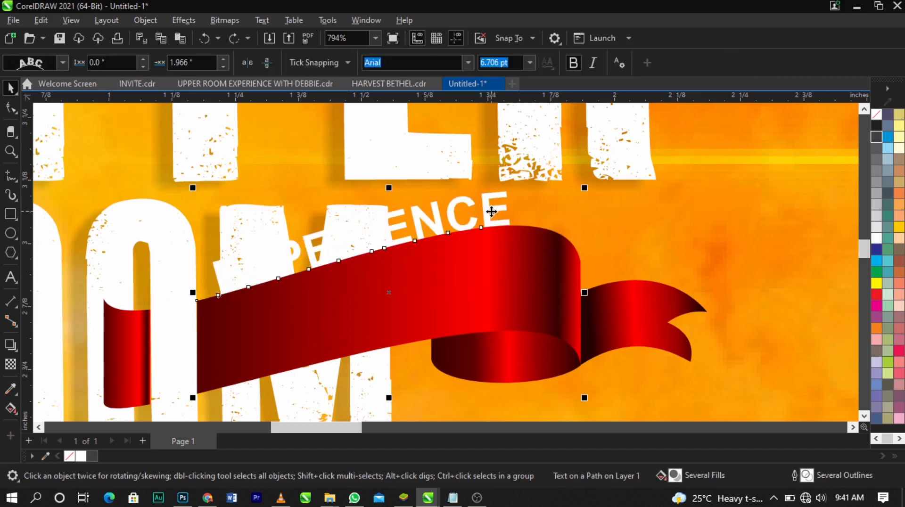
left_click(492, 211)
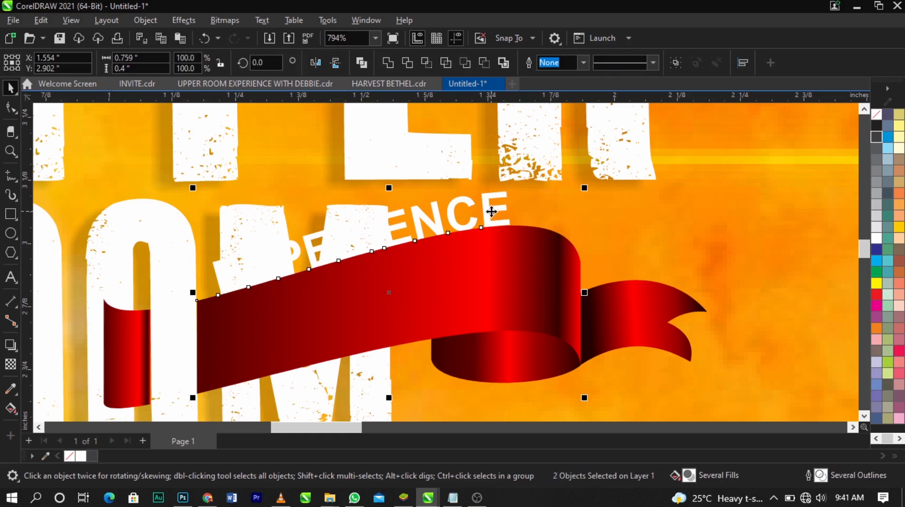
left_click(495, 204)
left_click(494, 204)
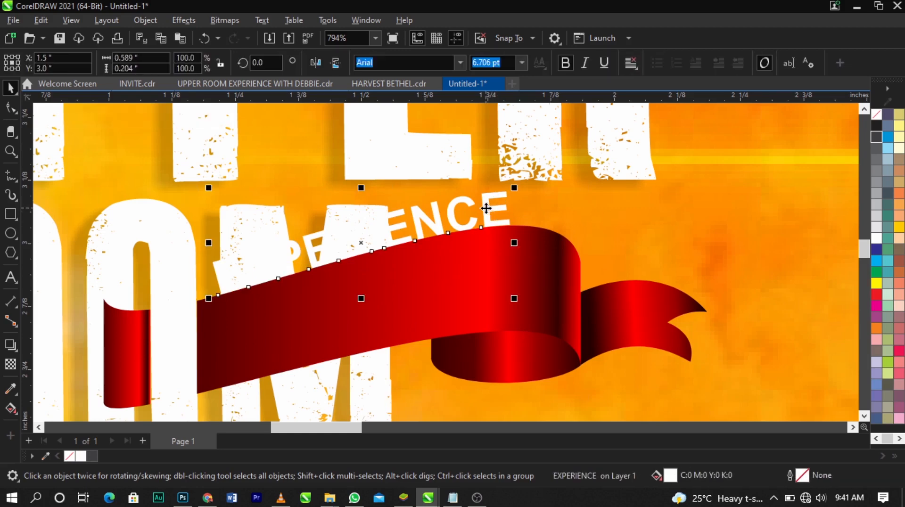
left_click_drag(489, 214, 630, 162)
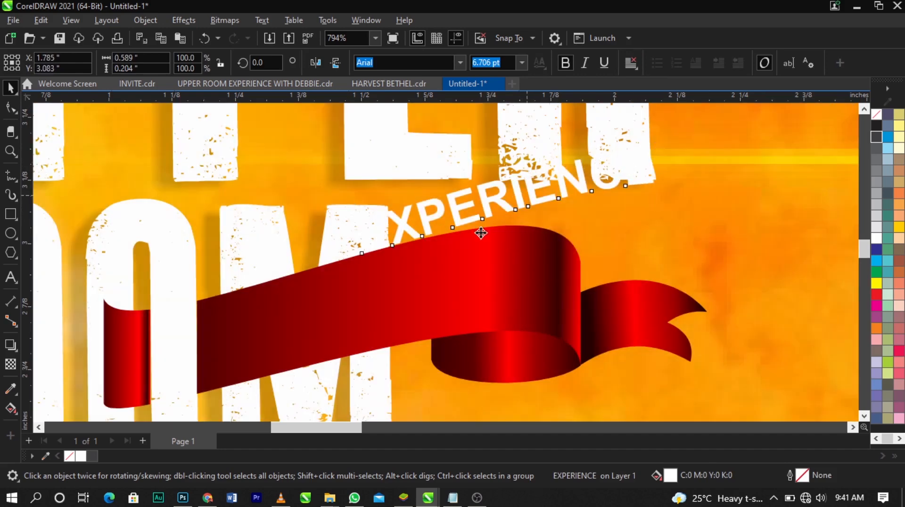
left_click_drag(481, 233, 405, 296)
Bring the EXPERIENCE text to the front of the band and place the ribbon's lower folded piece back behind the band
left_click(519, 263)
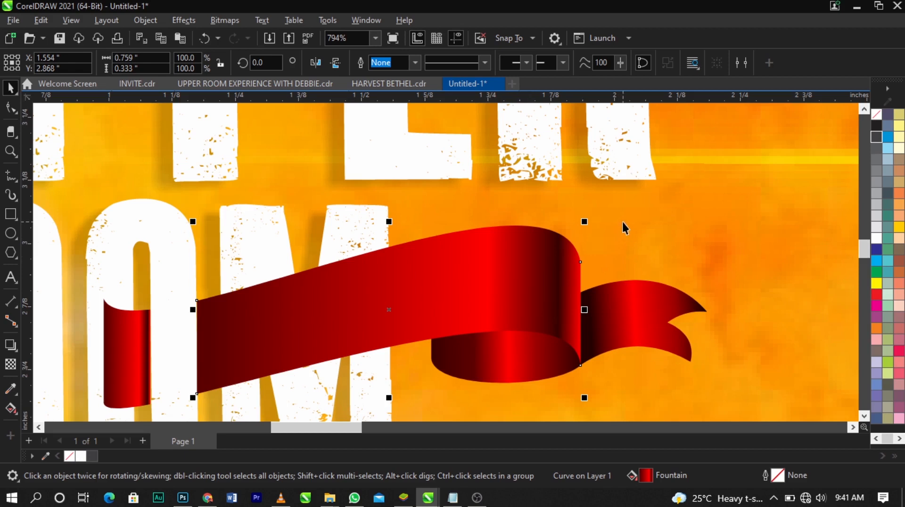
left_click_drag(623, 280, 204, 389)
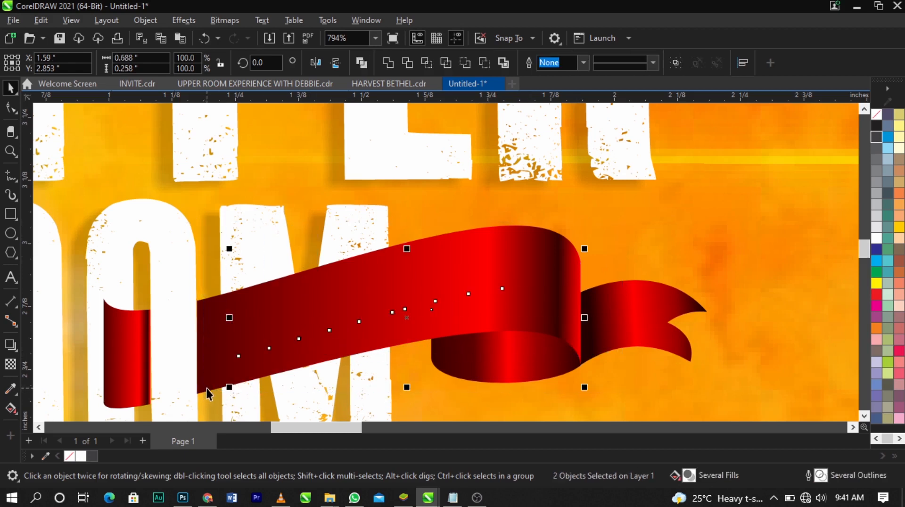
key("shift+Page_Up")
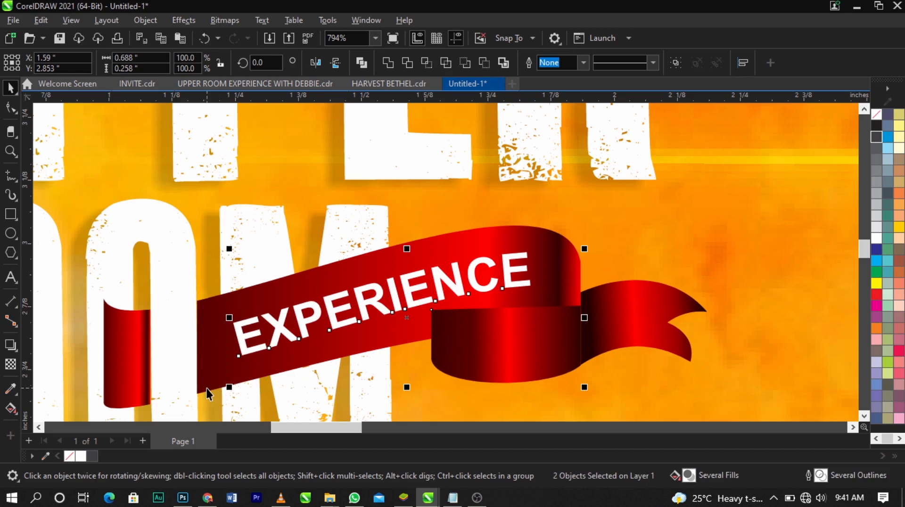
left_click(682, 285)
left_click(545, 332)
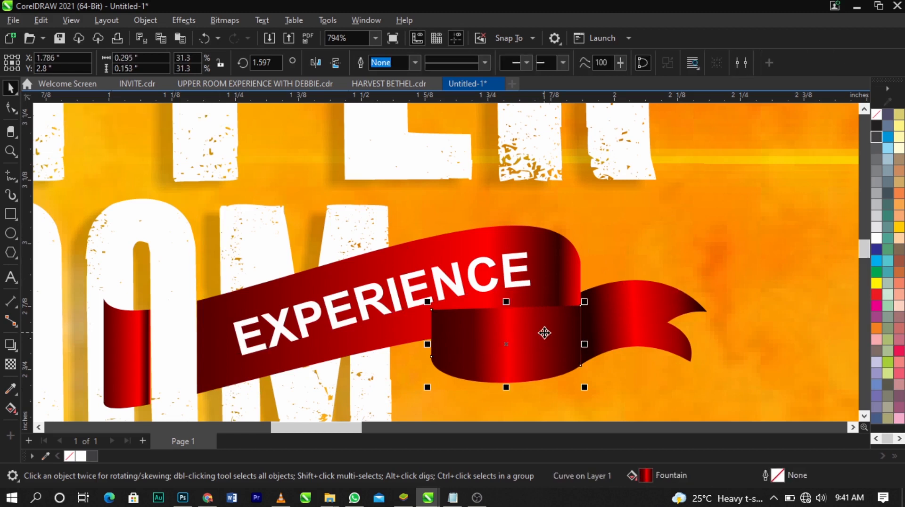
key("ctrl+Page_Down")
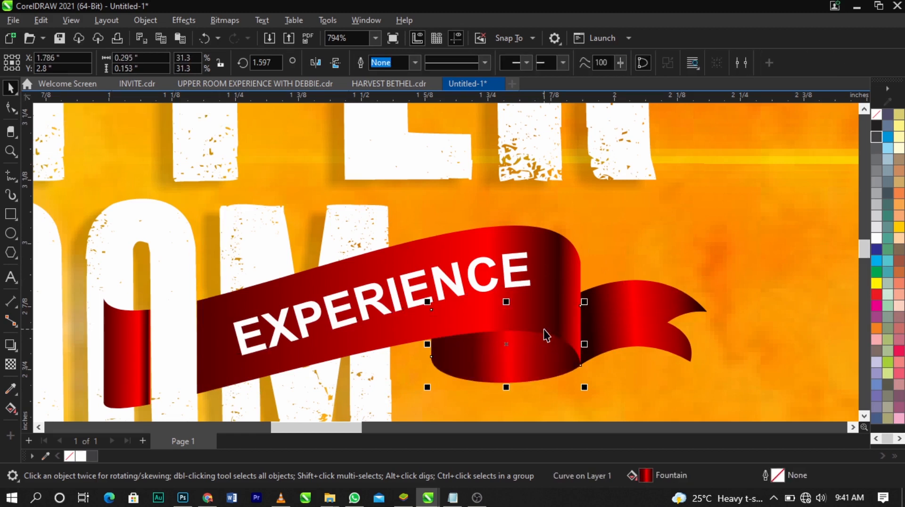
left_click(643, 268)
Rotate the EXPERIENCE text to about 357.3 degrees and centre it on the band at about X 1.556, Y 2.878 inches
scroll(482, 292, "up", 1)
left_click(489, 288)
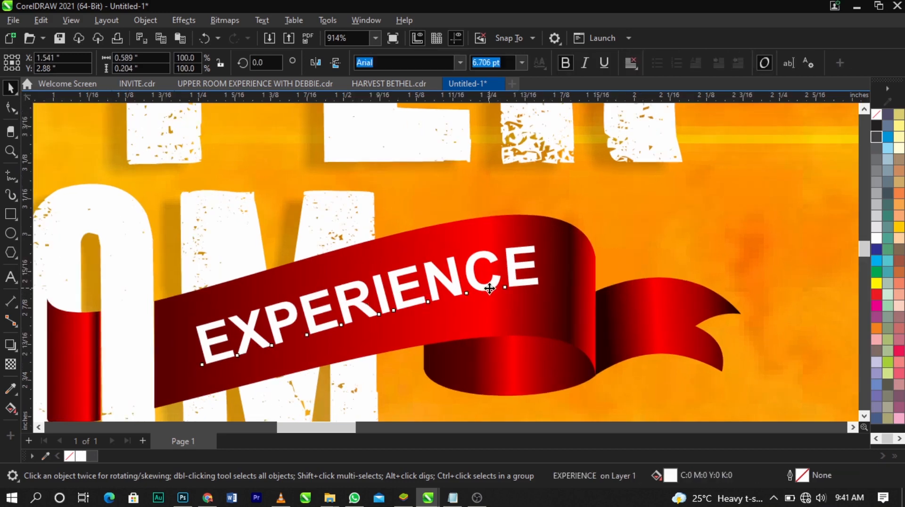
left_click(490, 288)
mouse_move(556, 247)
left_mouse_down()
mouse_move(564, 252)
mouse_move(558, 246)
left_mouse_up()
left_click(513, 269)
left_click_drag(512, 270, 517, 275)
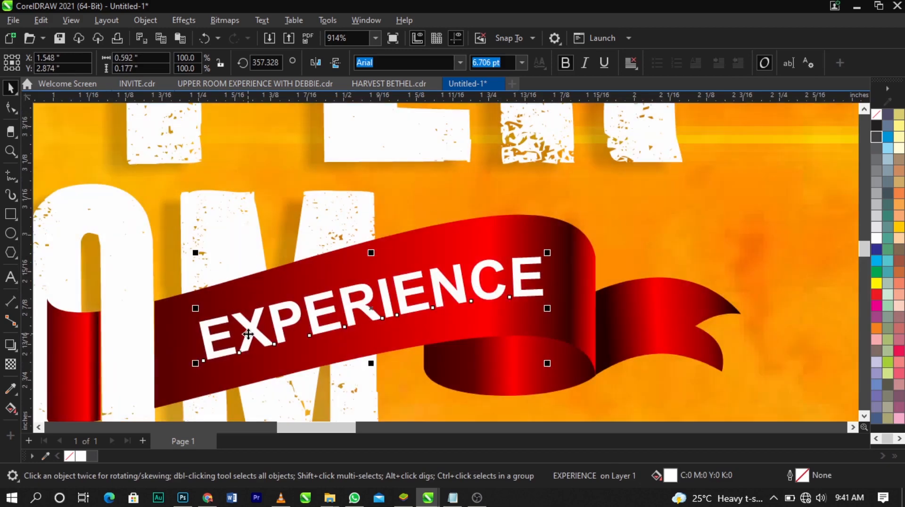
left_click_drag(249, 334, 253, 334)
Cut the line "( Unburden. Unwind.Expresion of worship to God)" out of the event details text beside the page
scroll(378, 278, "down", 3)
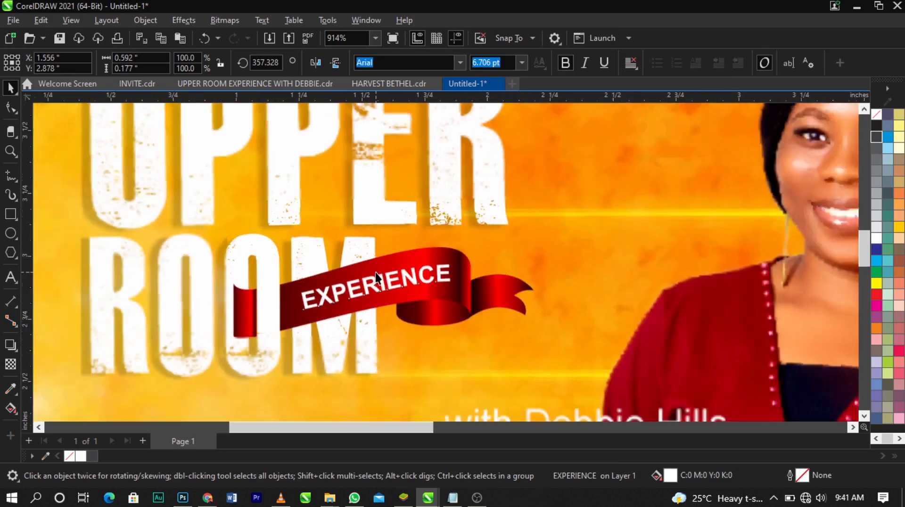
scroll(377, 276, "down", 5)
left_click(245, 215)
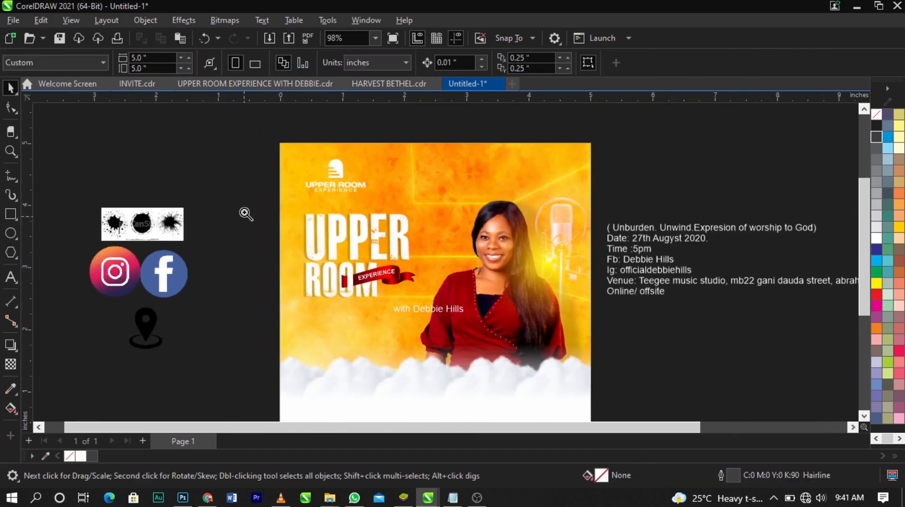
left_click_drag(243, 178, 602, 404)
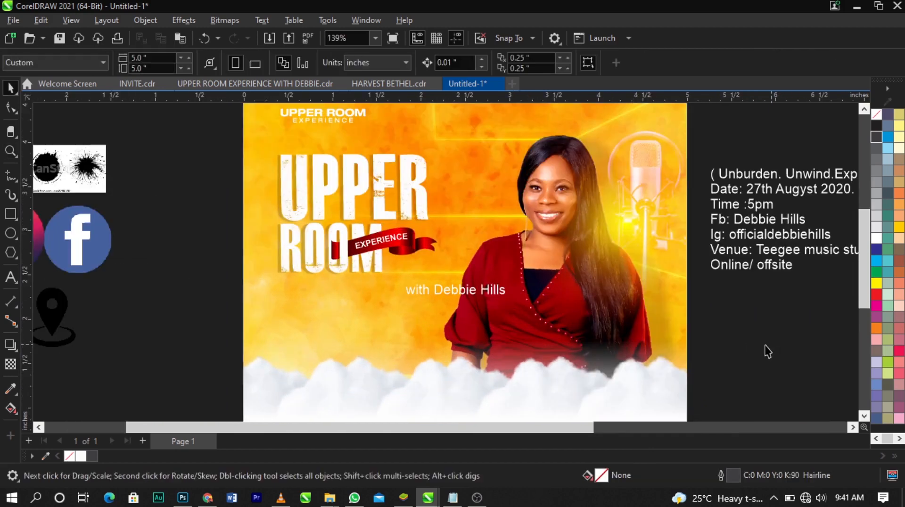
scroll(277, 279, "down", 1)
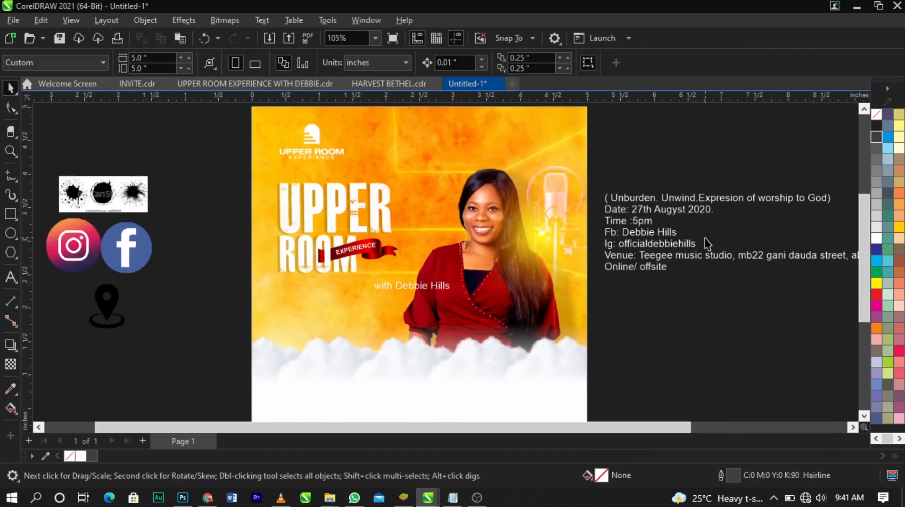
double_click(744, 201)
left_click_drag(831, 198, 597, 198)
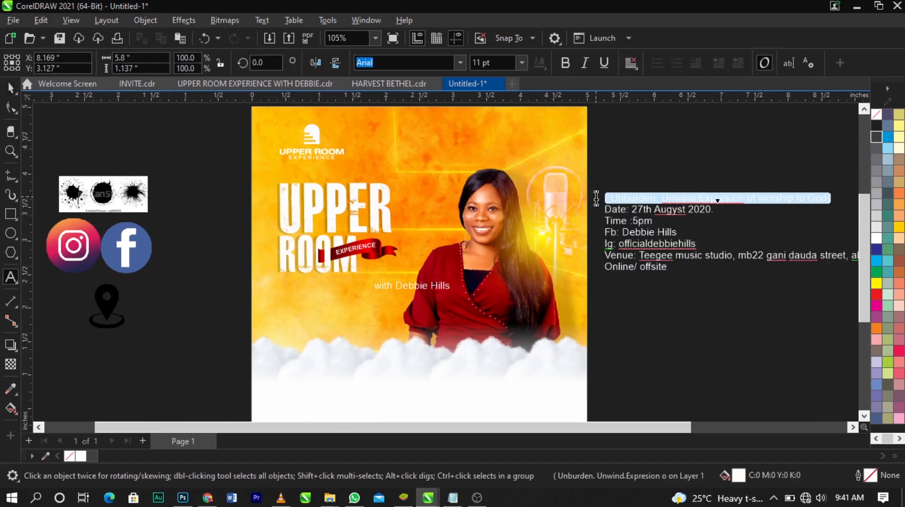
key("ctrl+x")
Paste the cut tagline as a separate text object below ROOM, at about X 1.926, Y 2.188 inches
scroll(277, 326, "up", 2)
left_click(310, 294)
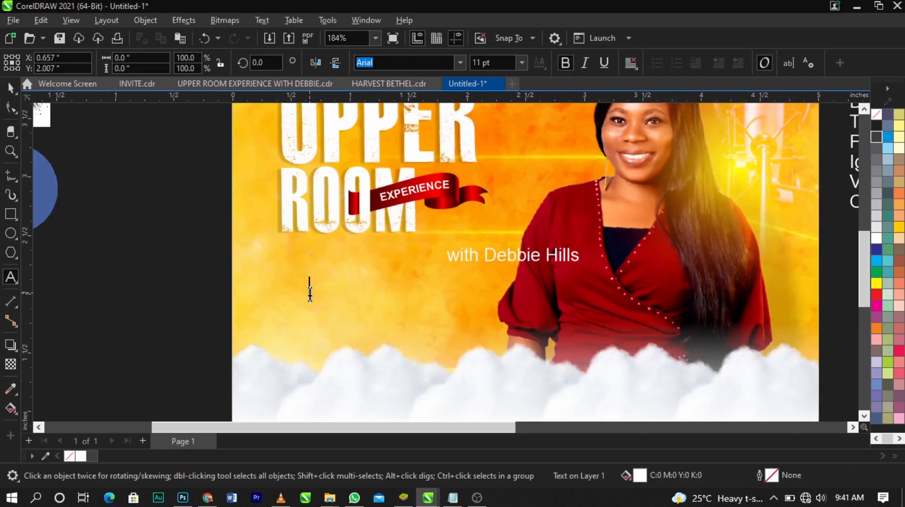
key("ctrl+v")
key("ctrl+space")
left_click_drag(420, 289, 374, 278)
Fill the tagline with black and move the speaker's name line away to the page's lower right edge
scroll(888, 217, "down", 1)
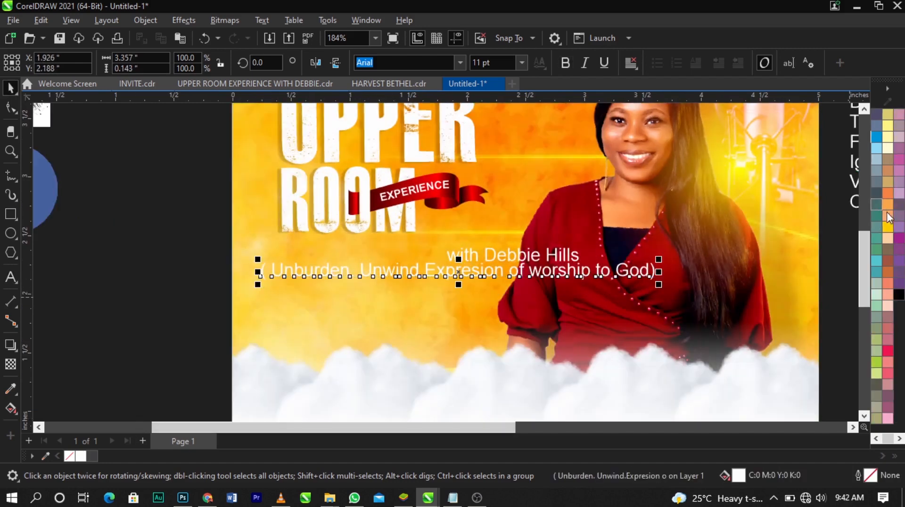
left_click(898, 295)
left_click_drag(547, 256, 821, 374)
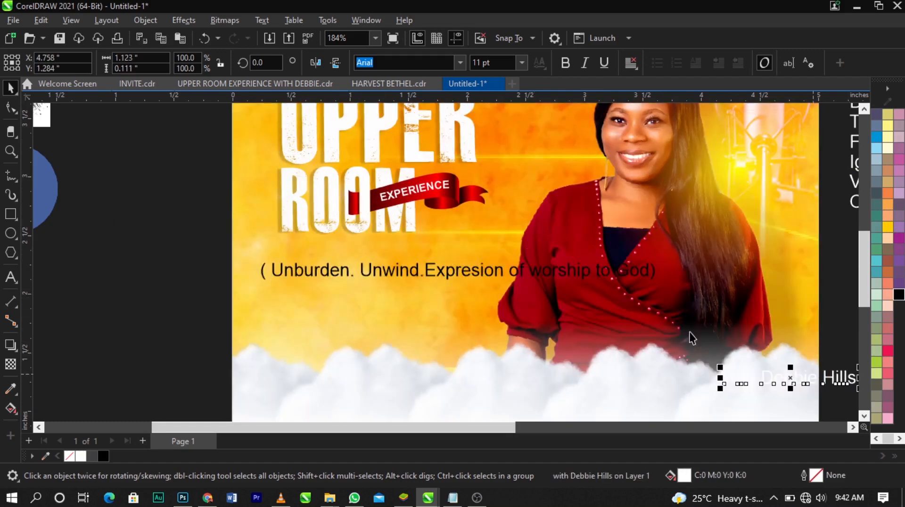
Fix the tagline's spacing to read "(Unburden. Unwind. Expresion of worship to God)" and break it into two lines before "of"
double_click(272, 277)
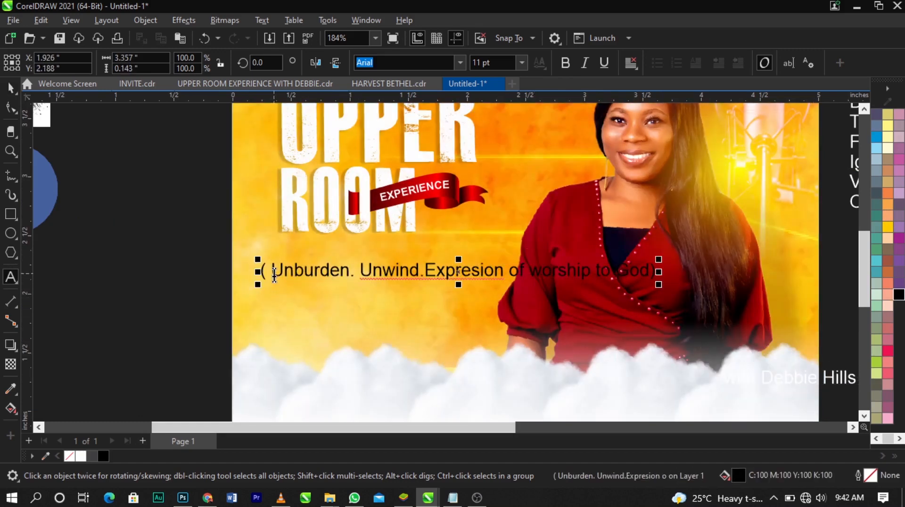
scroll(266, 270, "up", 1)
key("BackSpace")
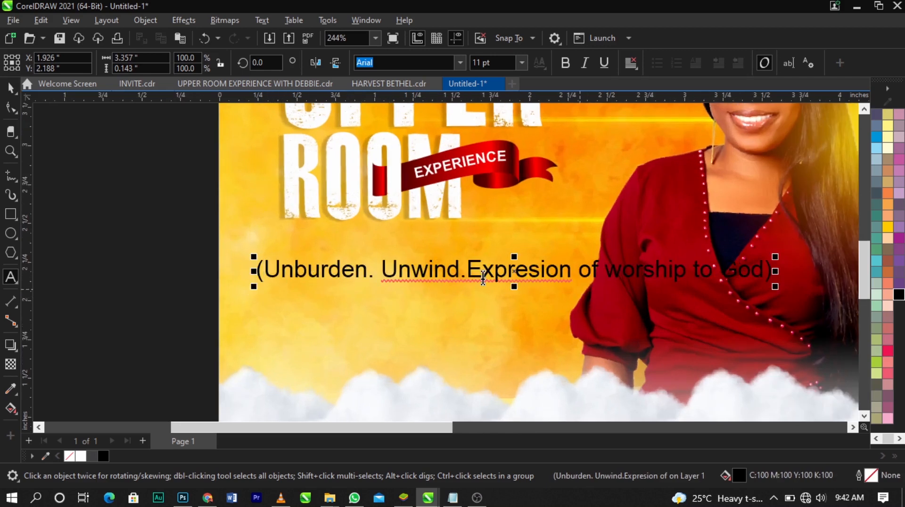
left_click(465, 272)
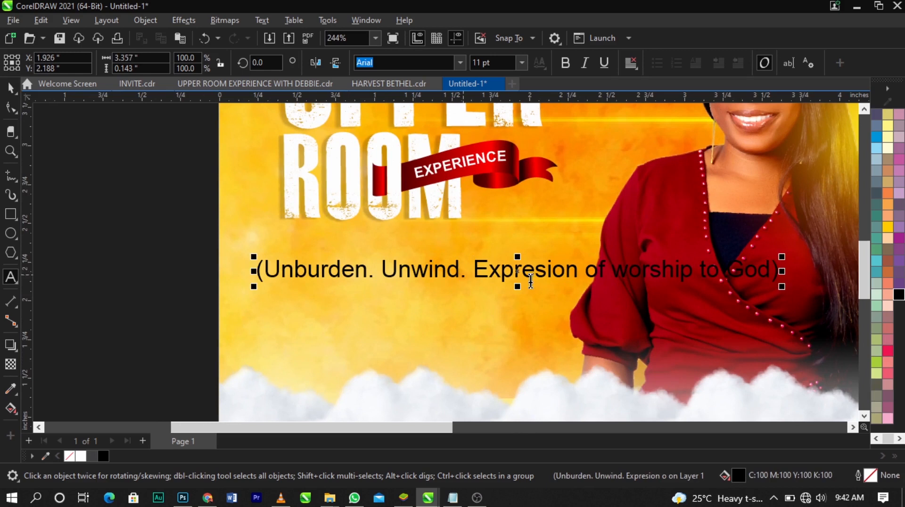
left_click(583, 271)
key("Return")
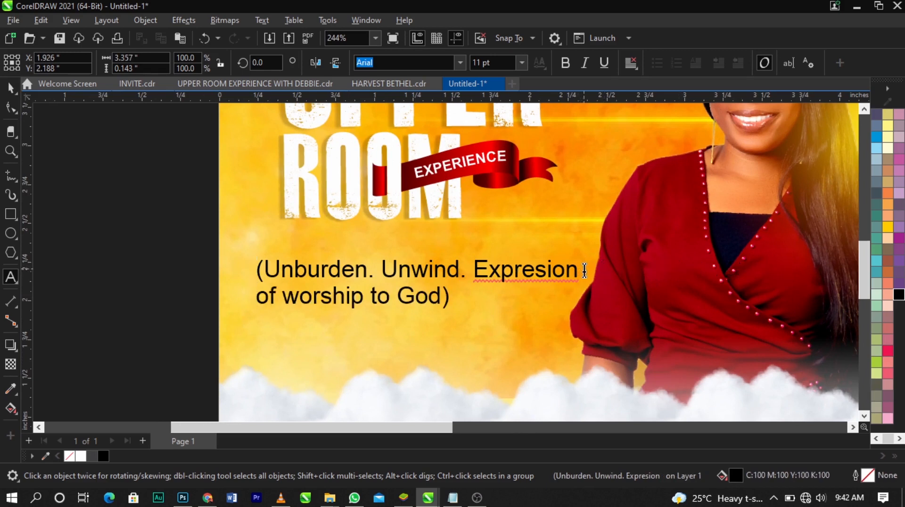
Change the case of the whole tagline to UPPERCASE
key("ctrl+a")
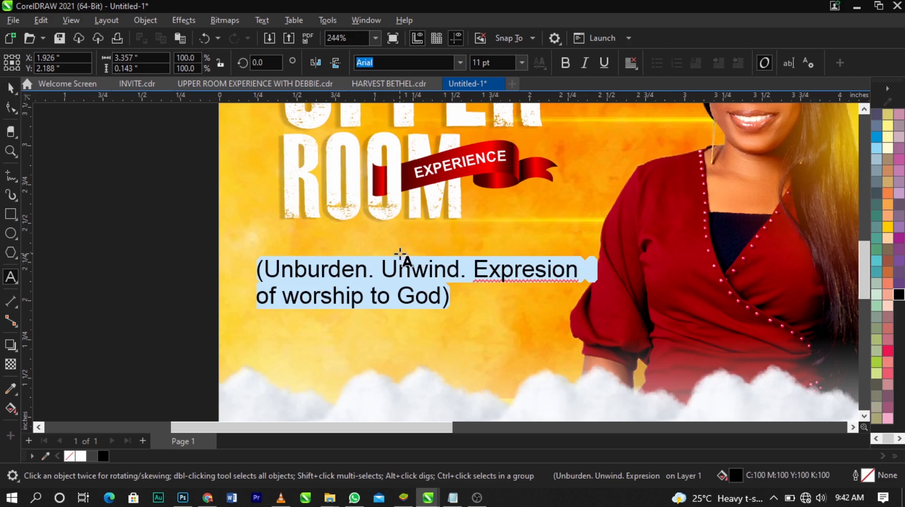
key("shift+F3")
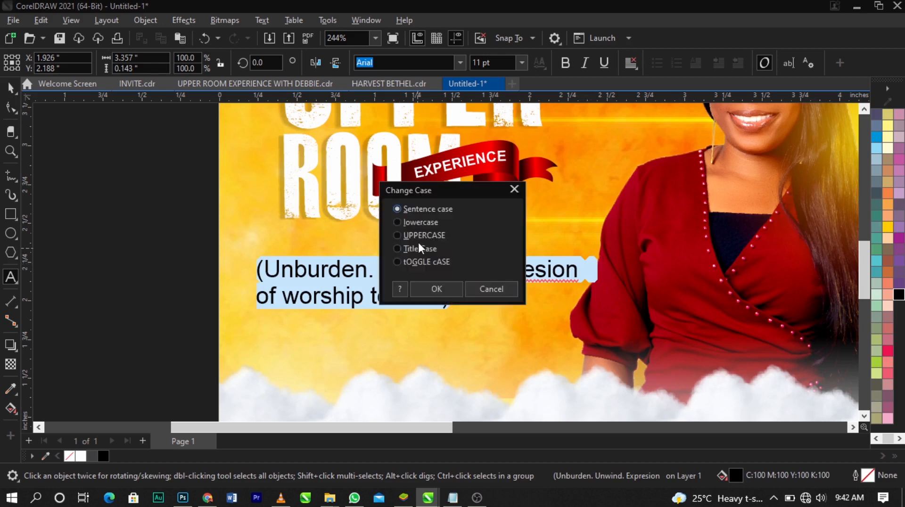
left_click(415, 238)
left_click(439, 289)
key("ctrl+space")
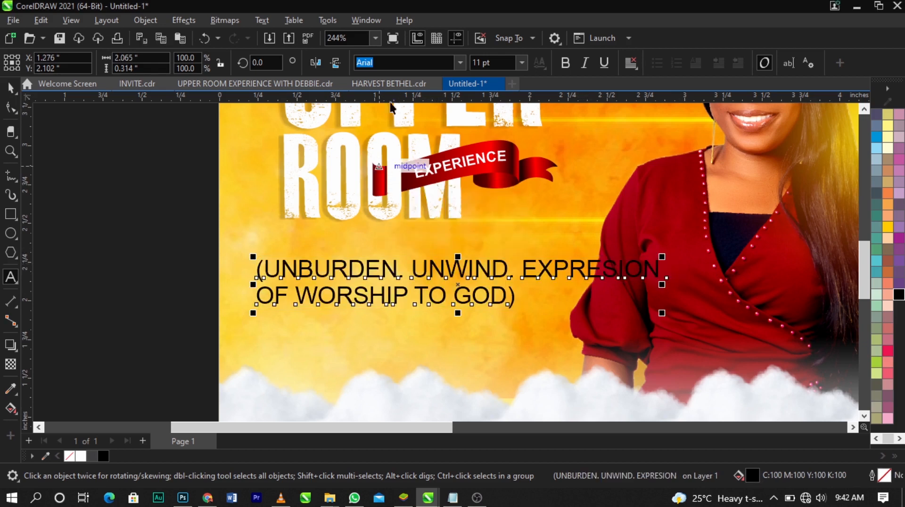
Set the tagline in bold Futura LT and scale it down to about 6.6 pt
type("Futura LT")
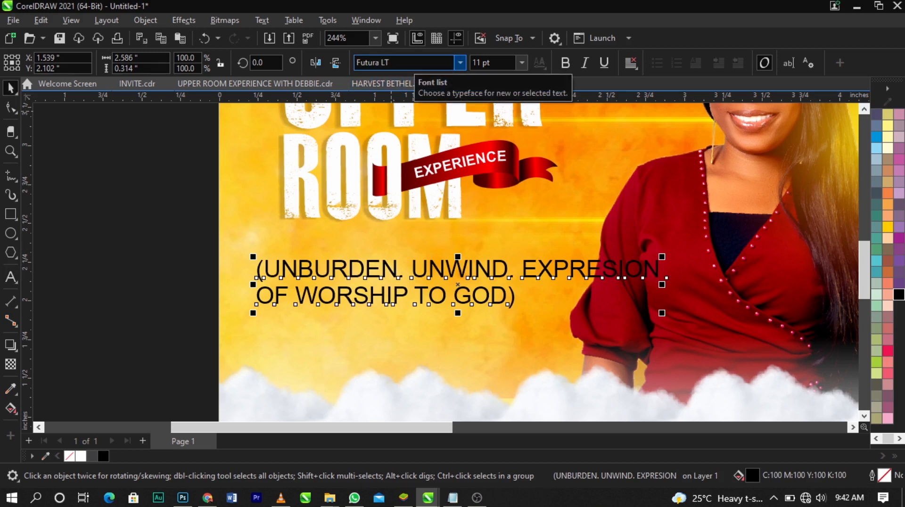
key("Return")
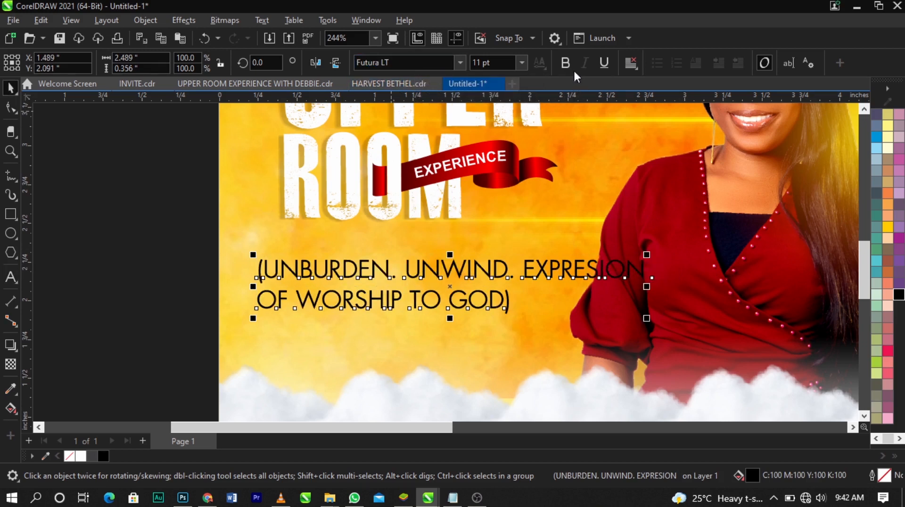
left_click(566, 63)
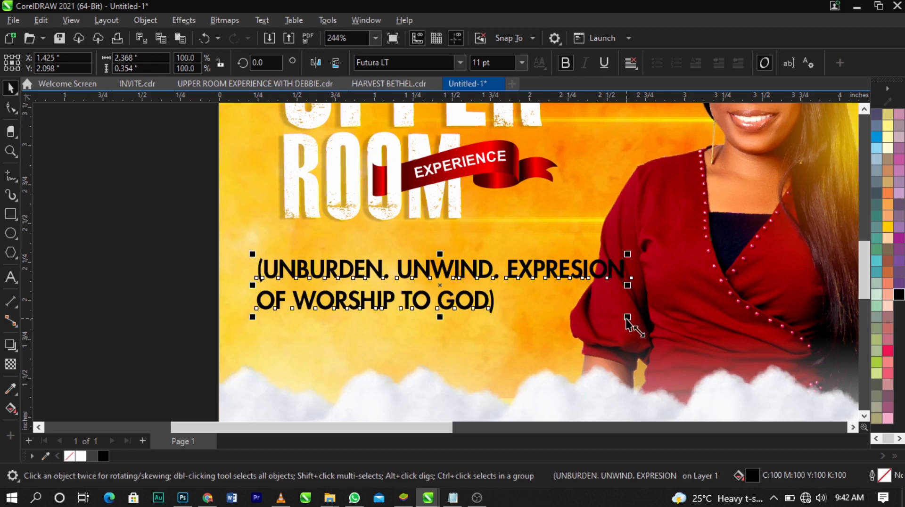
left_click_drag(627, 317, 481, 322)
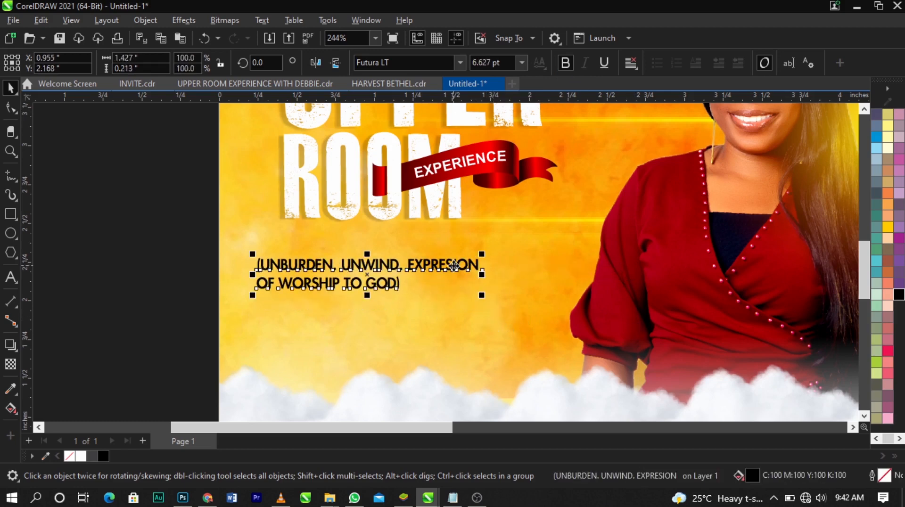
Move the tagline closer beneath ROOM, at about Y 2.211 inches, and align its left edge with the ROOM text
left_click_drag(454, 270, 483, 259)
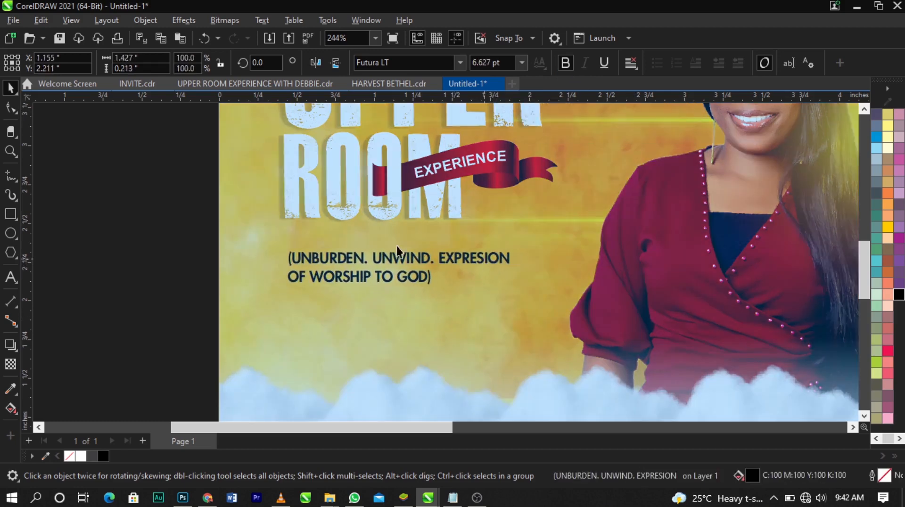
left_click(311, 203, "shift")
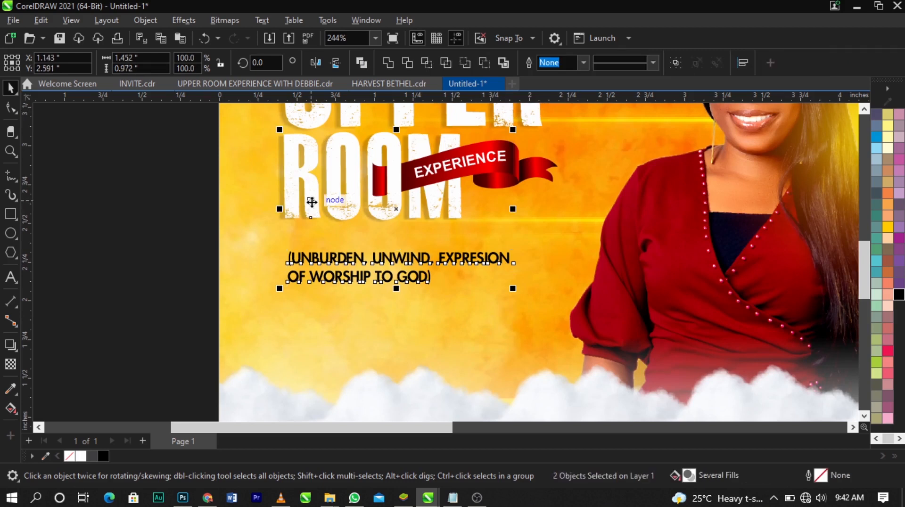
key("l")
left_click(205, 260)
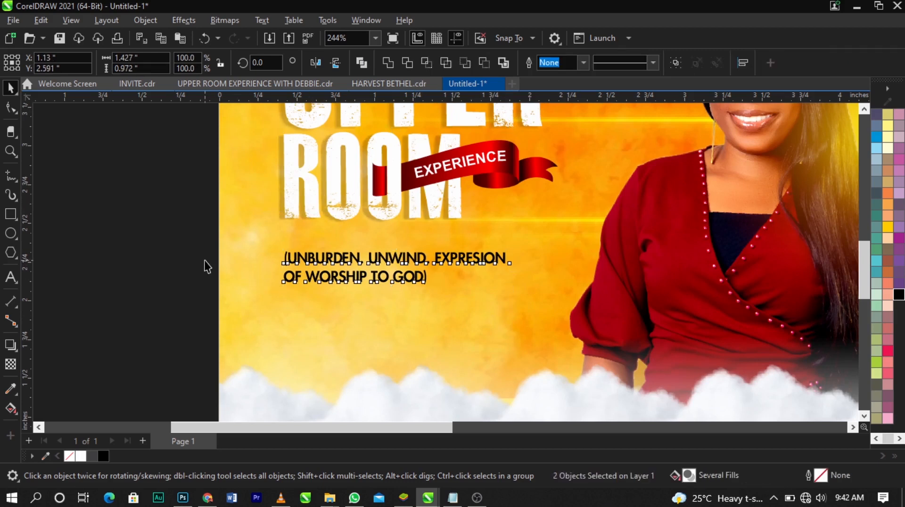
Fine-tune the tagline's position beneath ROOM to about X 1.13, Y 2.19 inches
left_click(377, 262)
left_click_drag(381, 258, 380, 256)
scroll(380, 256, "down", 2)
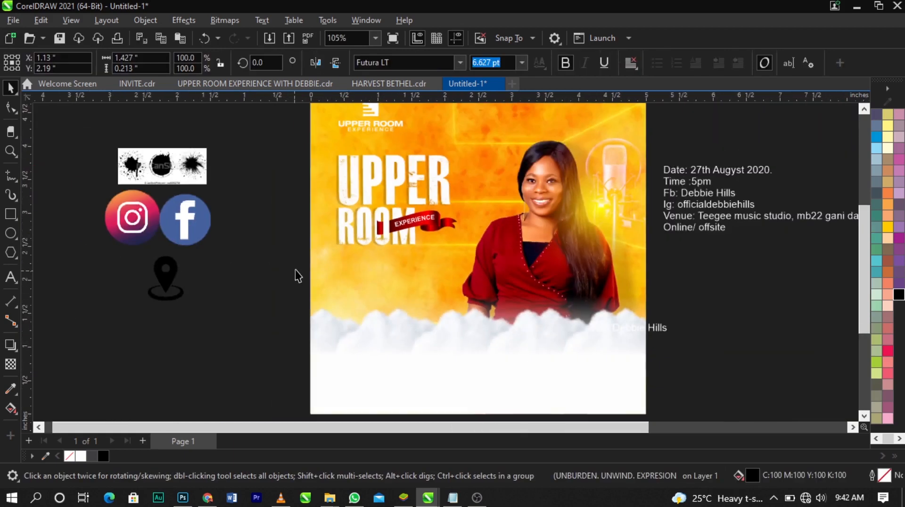
Move the white "with" name text off the flyer's lower edge to the empty area beneath the event details beside the page
scroll(296, 270, "down", 1)
left_click(667, 329)
key("z")
left_click_drag(245, 166, 655, 368)
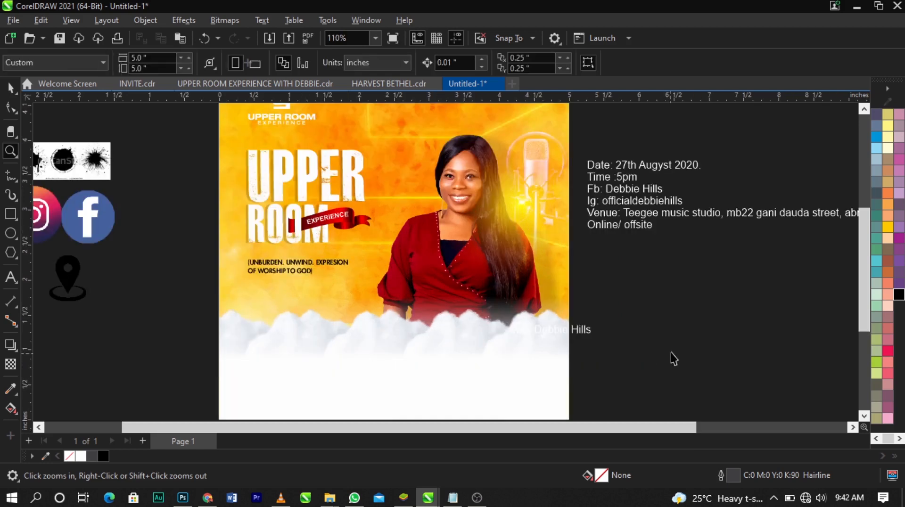
key("space")
left_click_drag(581, 333, 742, 267)
left_click(704, 292)
scroll(697, 270, "down", 1)
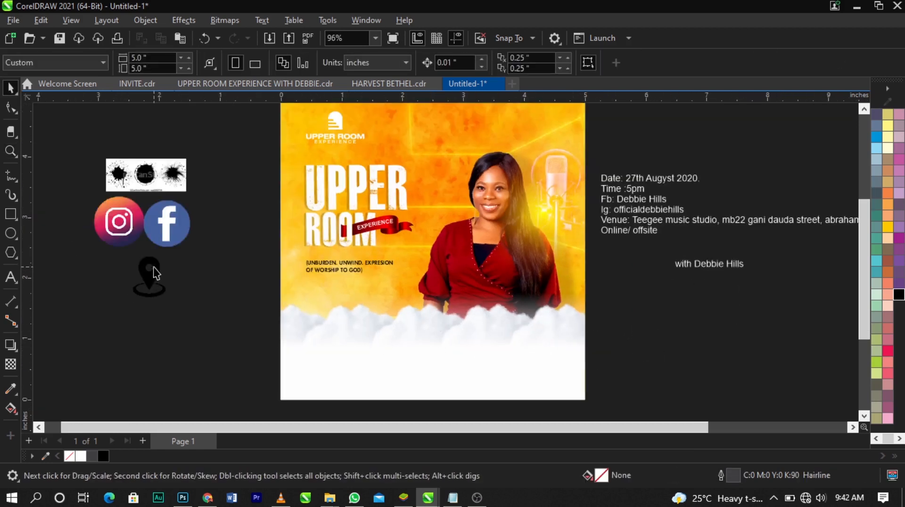
Move the ink-splash image to the open space below the location pin and enlarge it to about 2.28 by 0.93 inches
left_click_drag(160, 186, 232, 371)
key("z")
left_click_drag(134, 336, 359, 406)
key("space")
left_click_drag(356, 206, 354, 221)
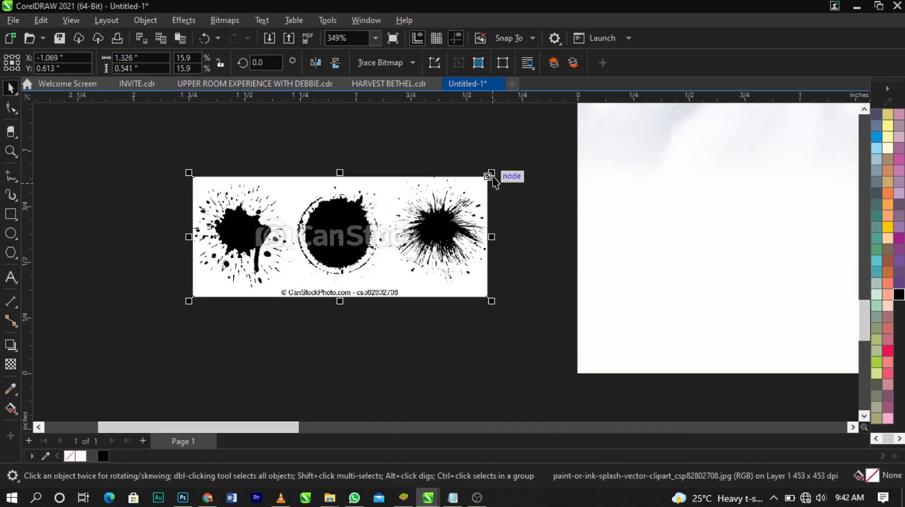
left_click_drag(492, 174, 601, 146, "shift")
left_click_drag(368, 208, 328, 224)
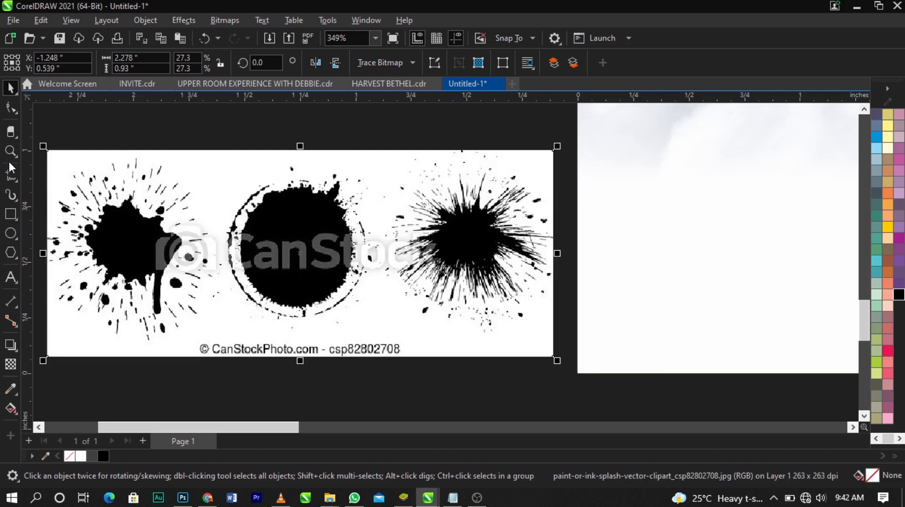
Try cropping the ink-splash image to its middle splatter at about 0.715 by 0.757 inches
left_click(18, 138)
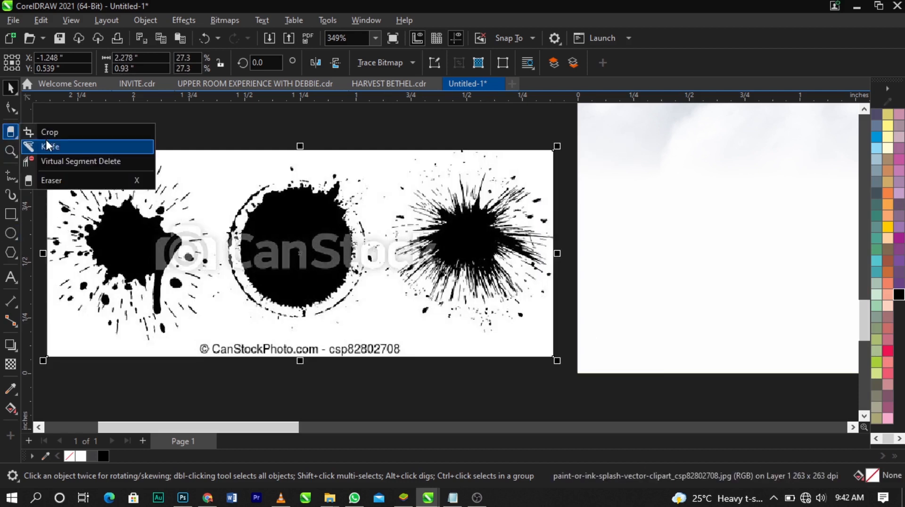
left_click(47, 134)
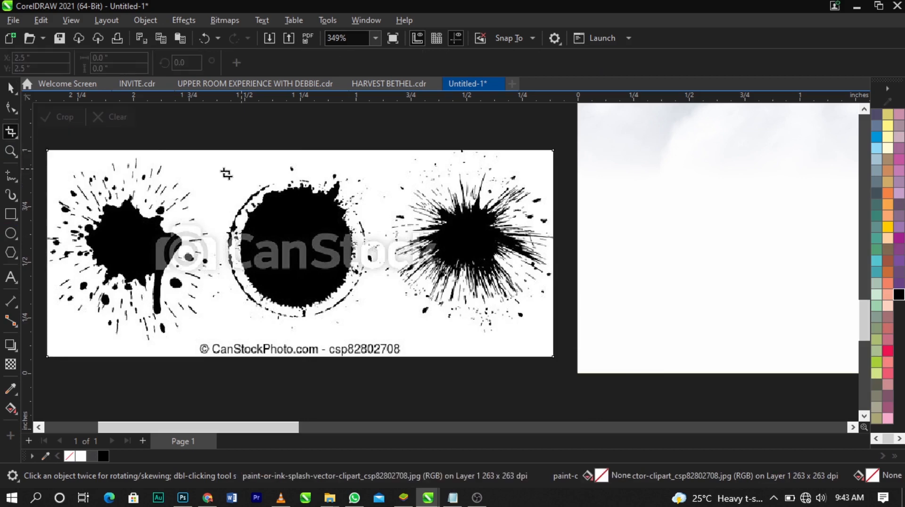
left_click_drag(222, 164, 380, 333)
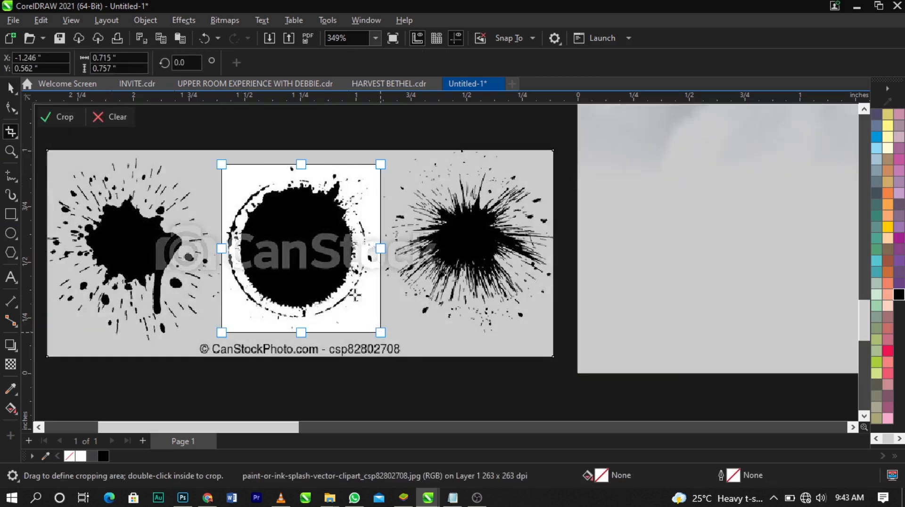
double_click(347, 287)
key("space")
scroll(368, 338, "down", 2)
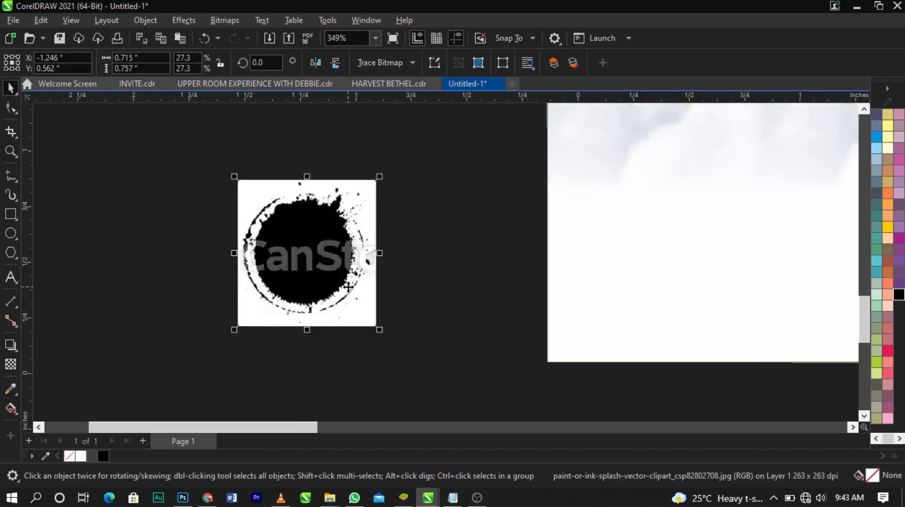
key("ctrl+z")
Crop the ink-splash image to the round middle splatter and scale it up to about 1.54 by 1.43 inches
left_click(10, 133)
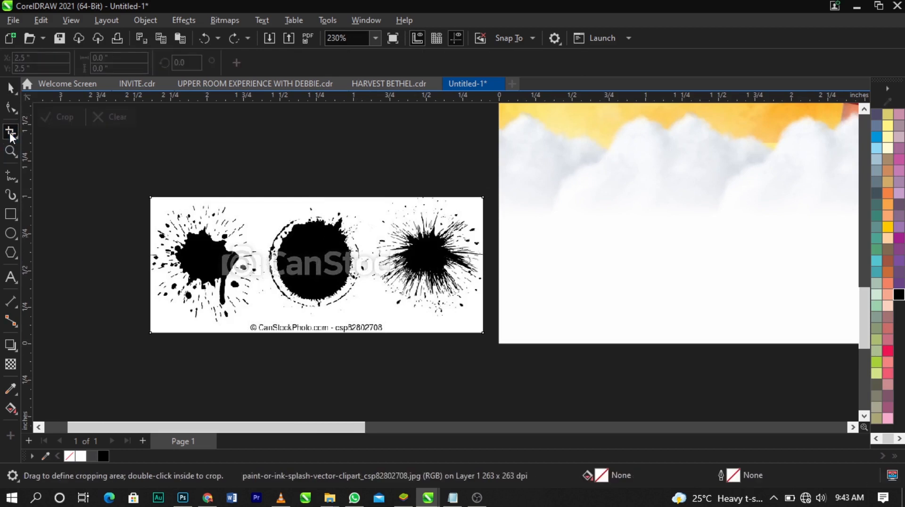
left_click_drag(257, 205, 375, 314)
double_click(359, 292)
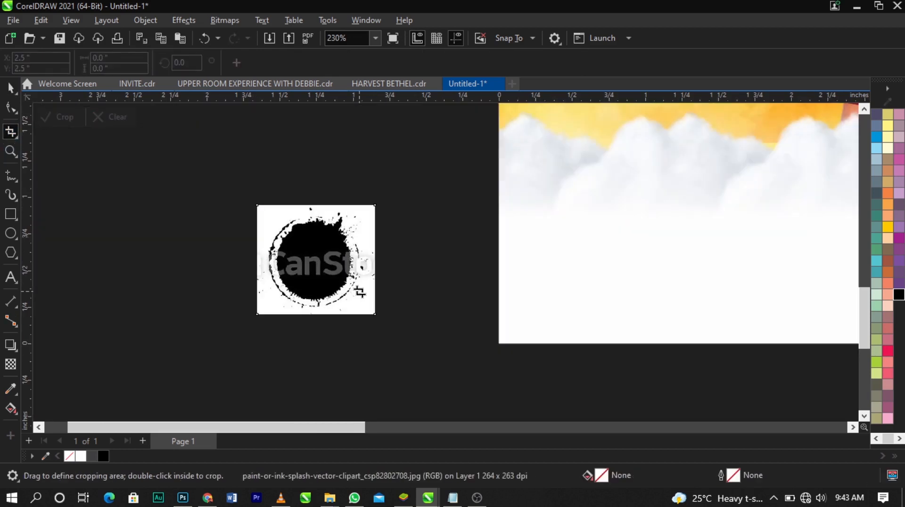
key("space")
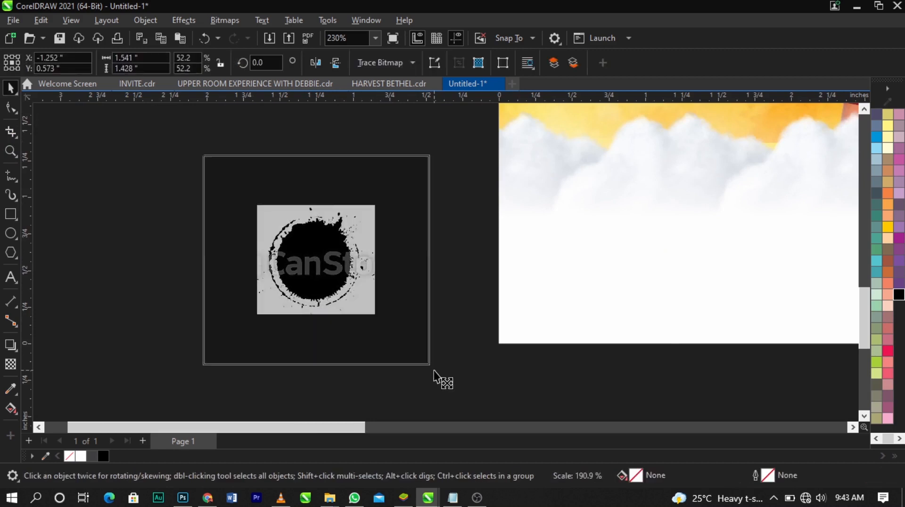
Convert the cropped splatter to a 300 dpi bitmap in RGB Color (24-bit) mode
left_click(225, 21)
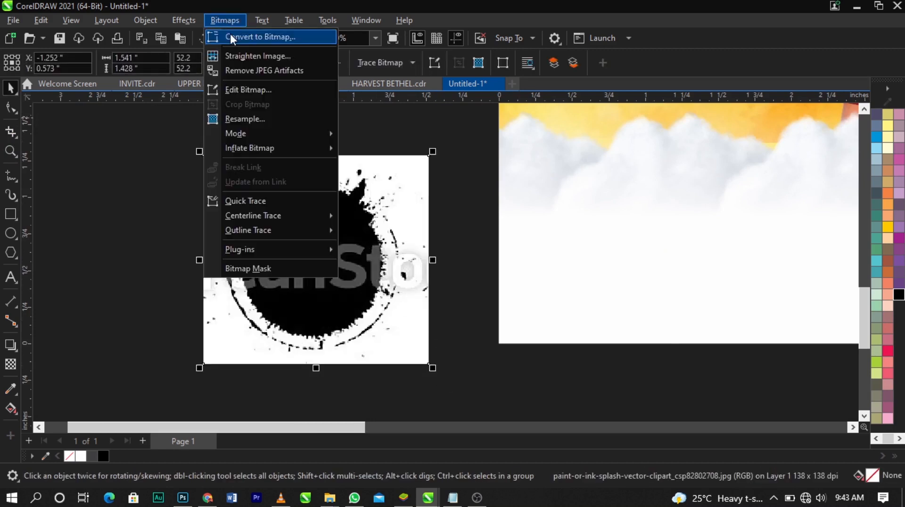
left_click(211, 37)
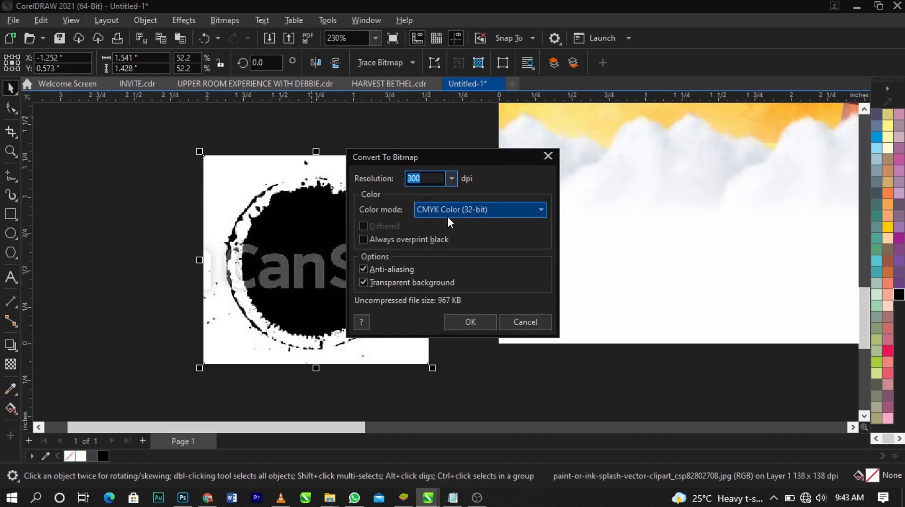
left_click(437, 209)
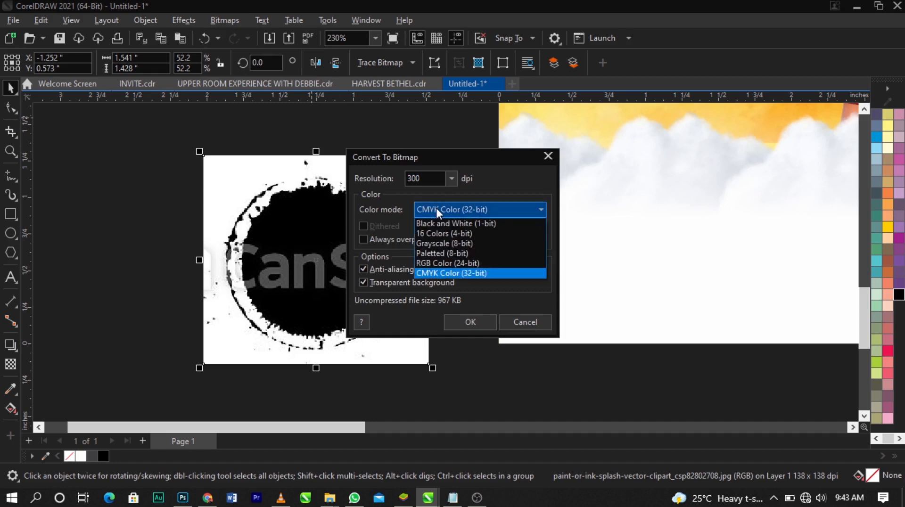
left_click(445, 262)
left_click(462, 321)
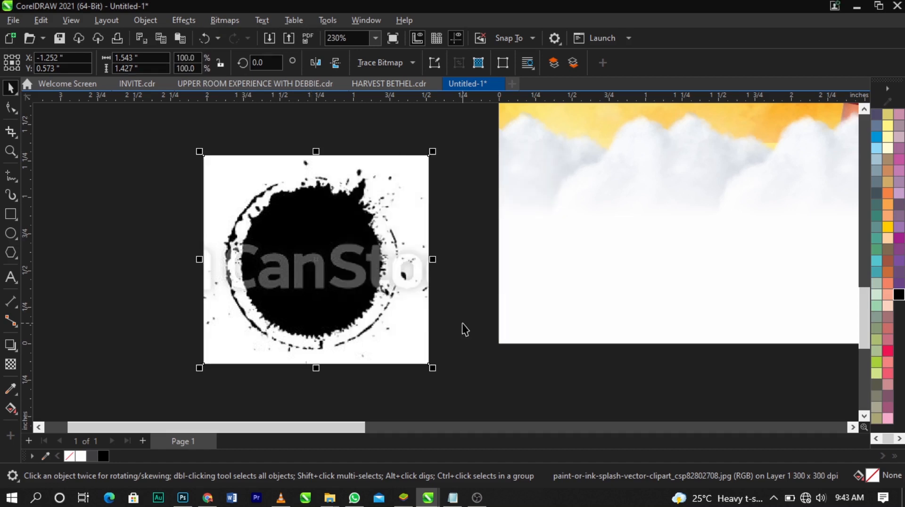
Convert the splatter to 1-bit black and white using Line Art with threshold 218, and move it farther from the page
left_click(240, 24)
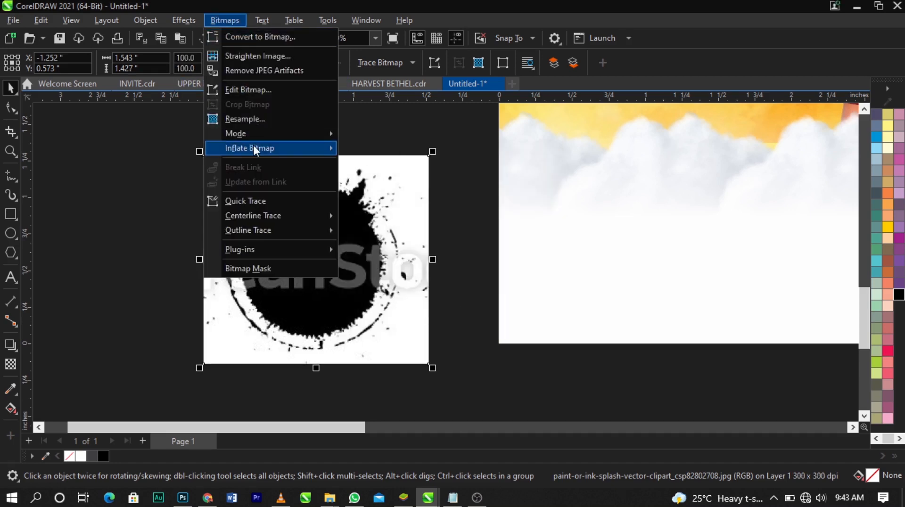
mouse_move(255, 132)
left_click(373, 135)
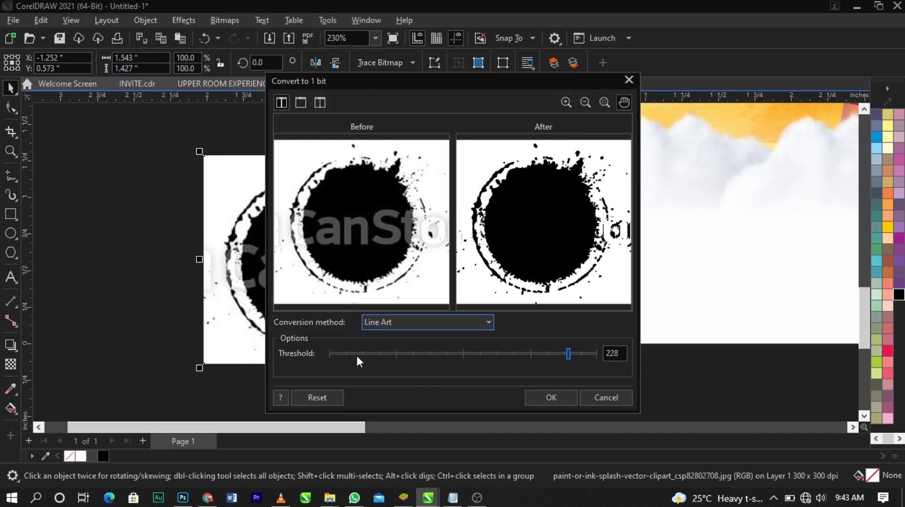
left_click_drag(356, 354, 559, 354)
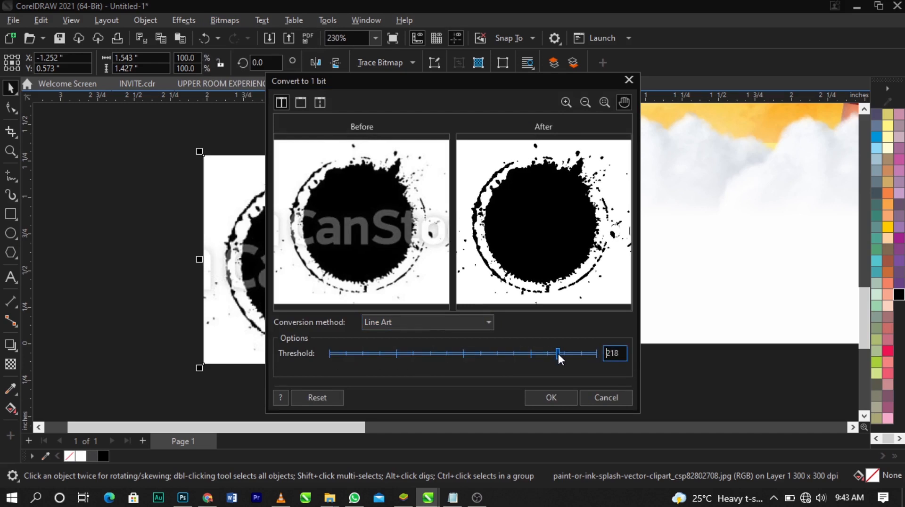
left_click(551, 398)
left_click_drag(338, 212, 255, 205)
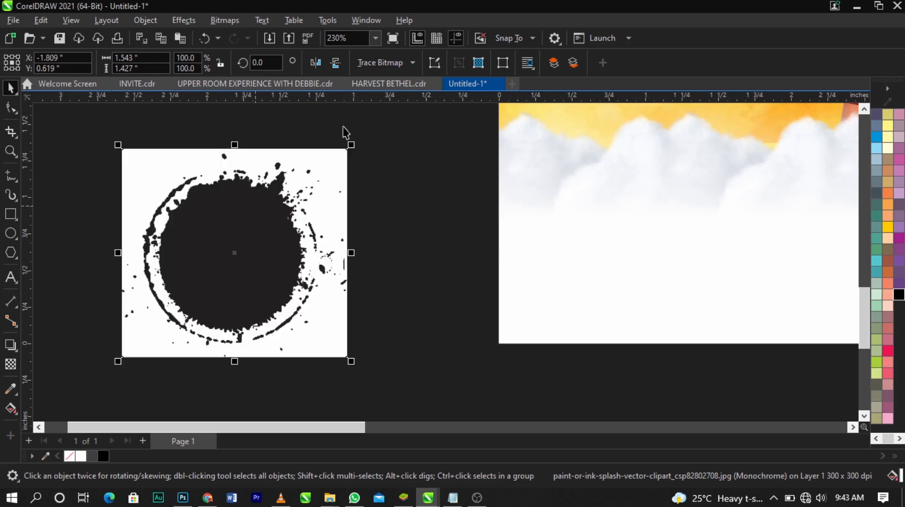
Outline-trace the monochrome splatter as line art, automatically removing the background color and deleting the original image
left_click(393, 66)
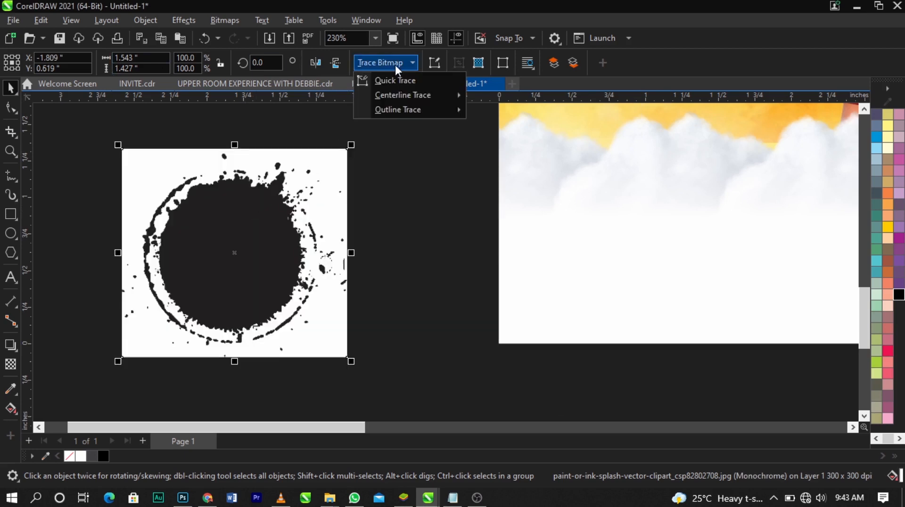
mouse_move(409, 108)
left_click(497, 109)
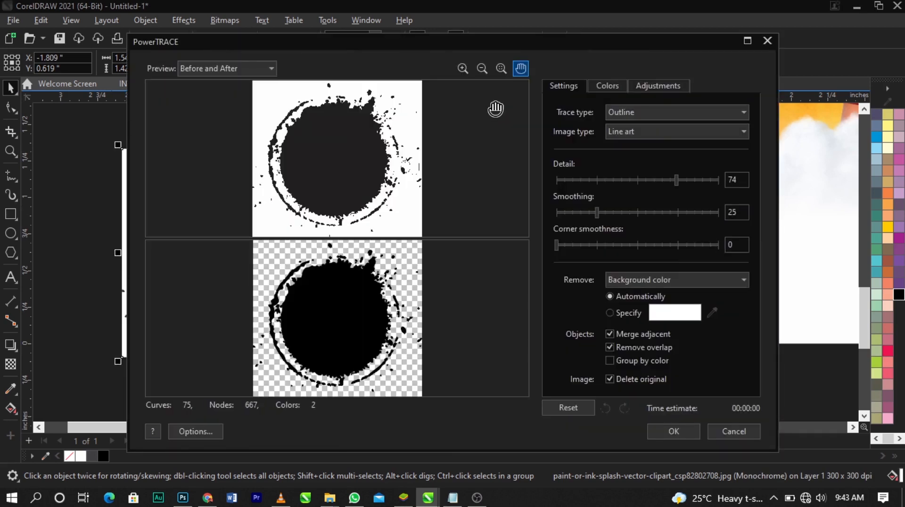
scroll(419, 168, "up", 1)
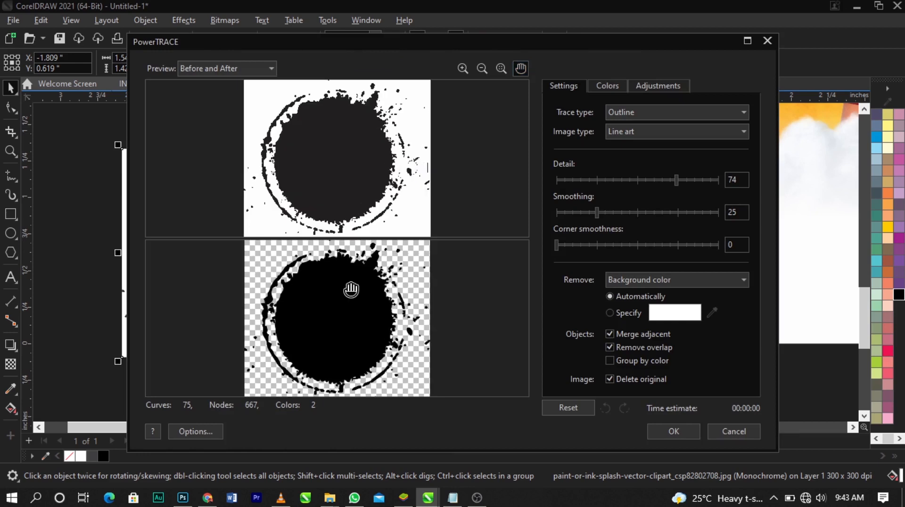
scroll(351, 290, "up", 1)
scroll(350, 287, "down", 1)
scroll(348, 286, "down", 1)
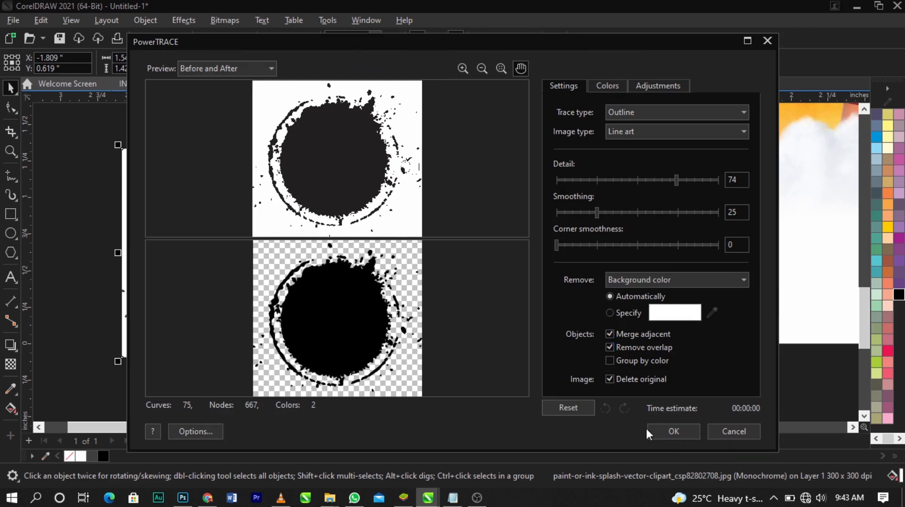
left_click(673, 431)
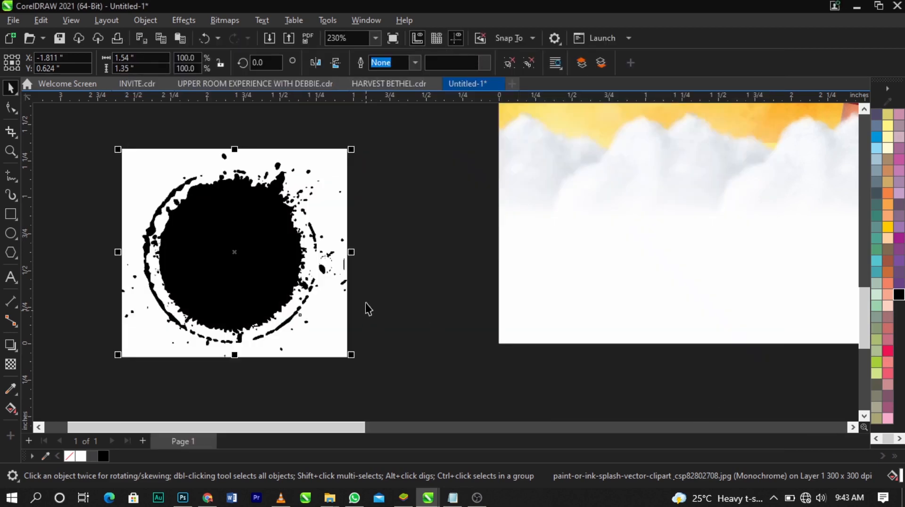
Ungroup the traced splatter and delete its white background
left_click(505, 64)
left_click(487, 143)
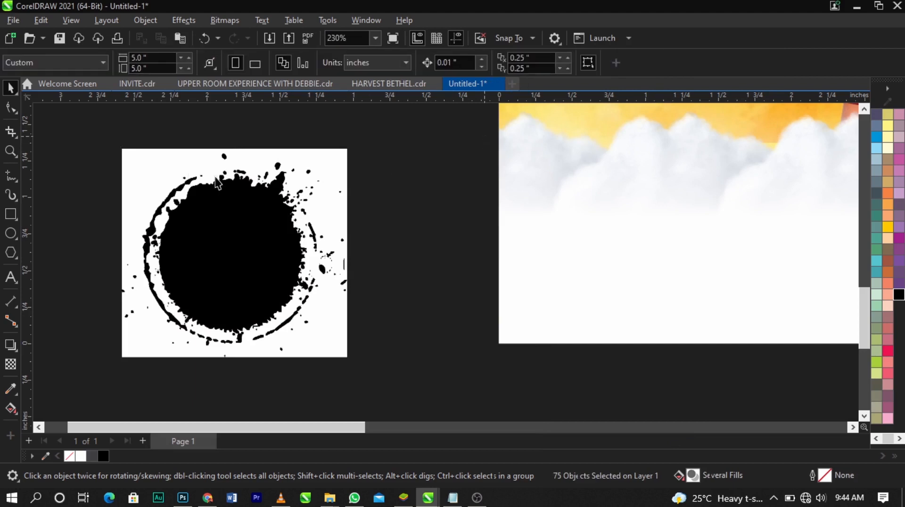
left_click(172, 146)
key("Delete")
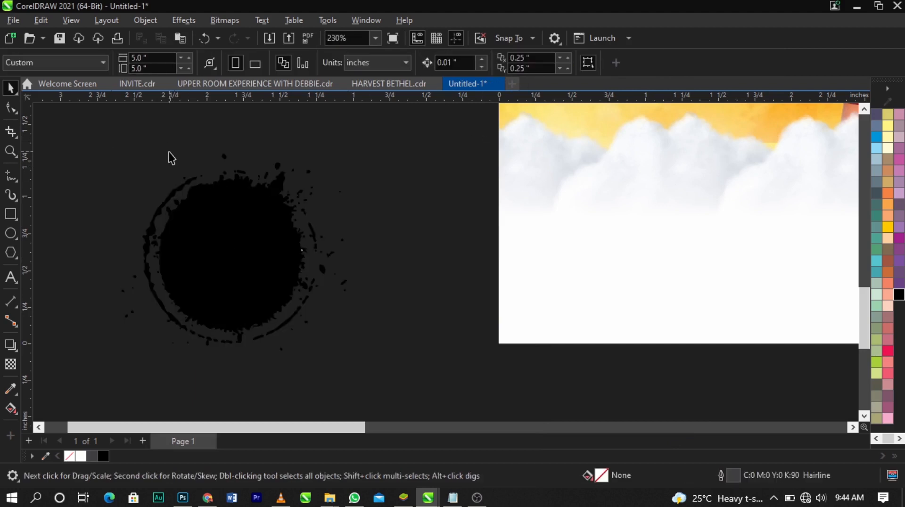
Draw a circle about 0.836 inches in diameter over the black splatter and position it at about Y 0.583 inches
scroll(172, 158, "down", 1)
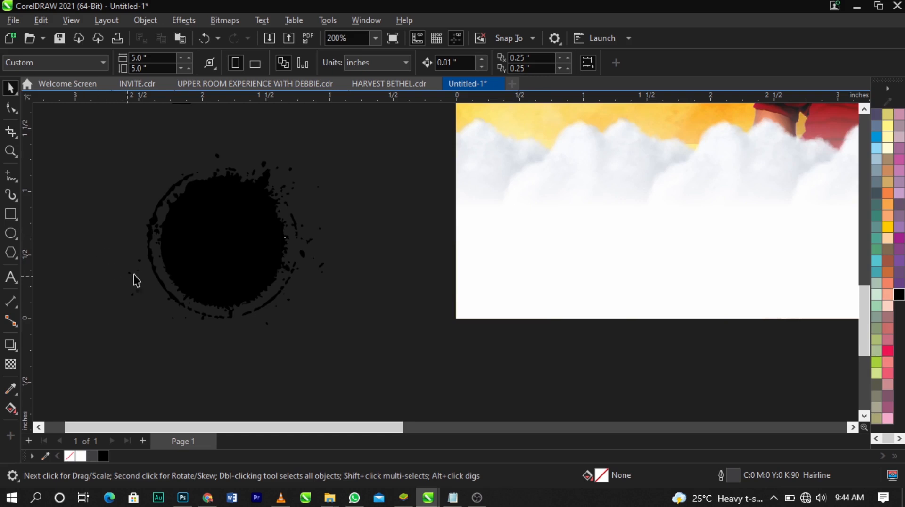
scroll(135, 280, "up", 1)
scroll(275, 261, "down", 2)
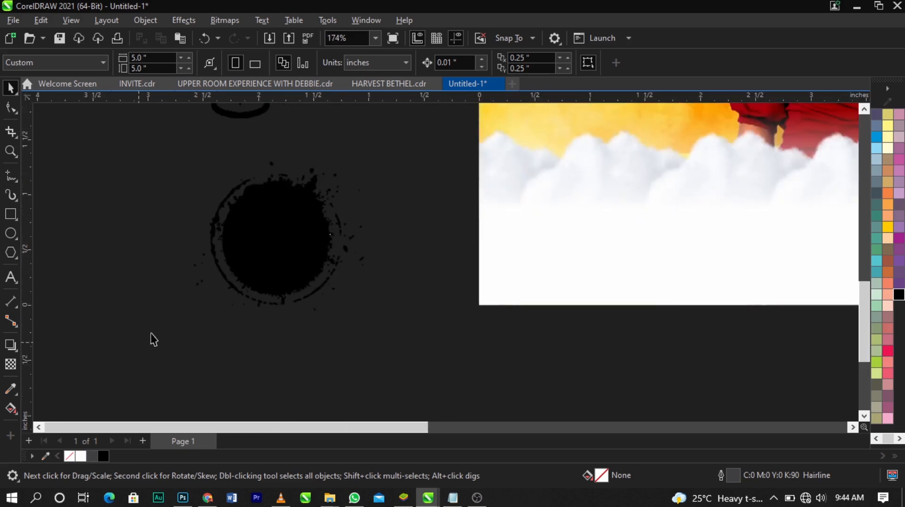
scroll(251, 251, "up", 3)
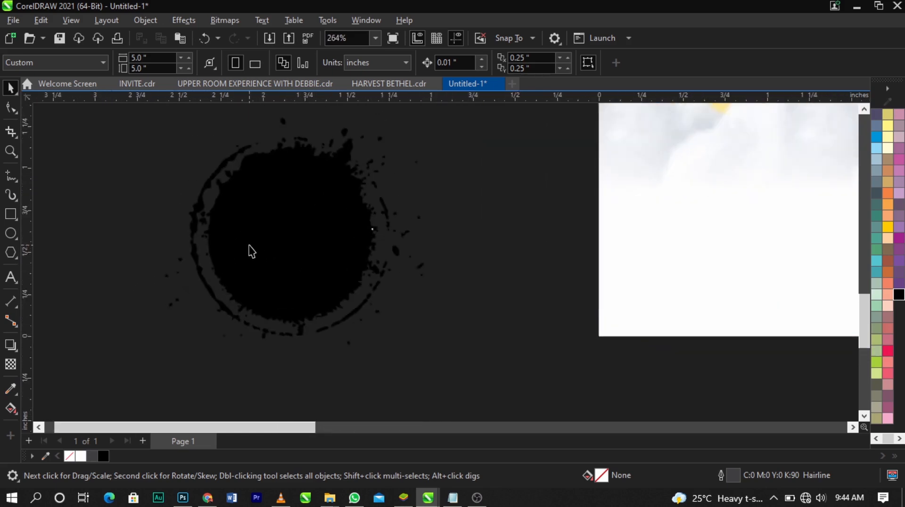
left_click(10, 234)
scroll(236, 178, "up", 1)
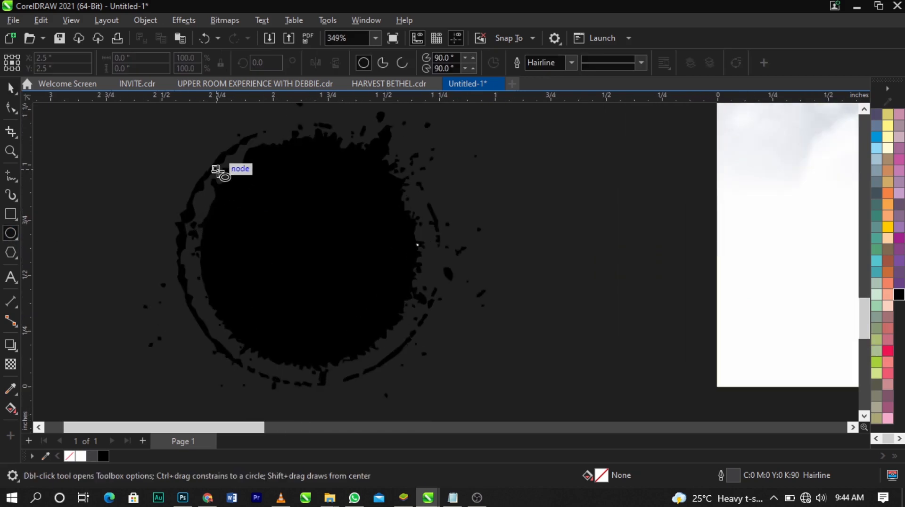
left_click_drag(217, 169, 404, 334)
key("space")
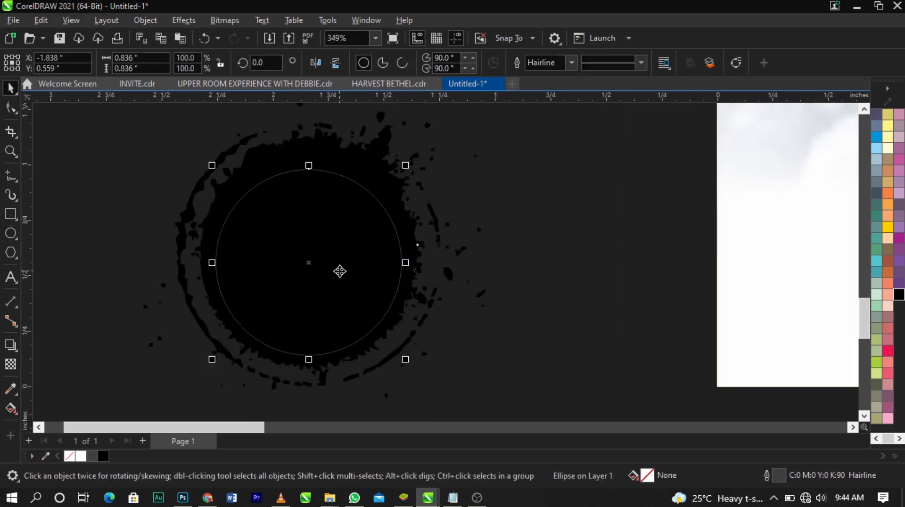
left_click(340, 268)
Fill the circle with white and enlarge it from its center to about 0.884 inches in diameter
scroll(894, 250, "up", 1)
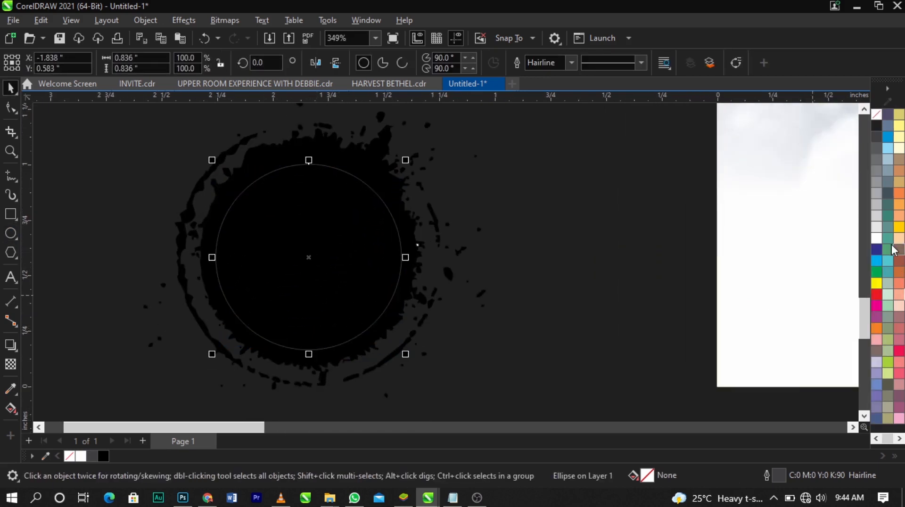
left_click(876, 239)
scroll(386, 163, "up", 2)
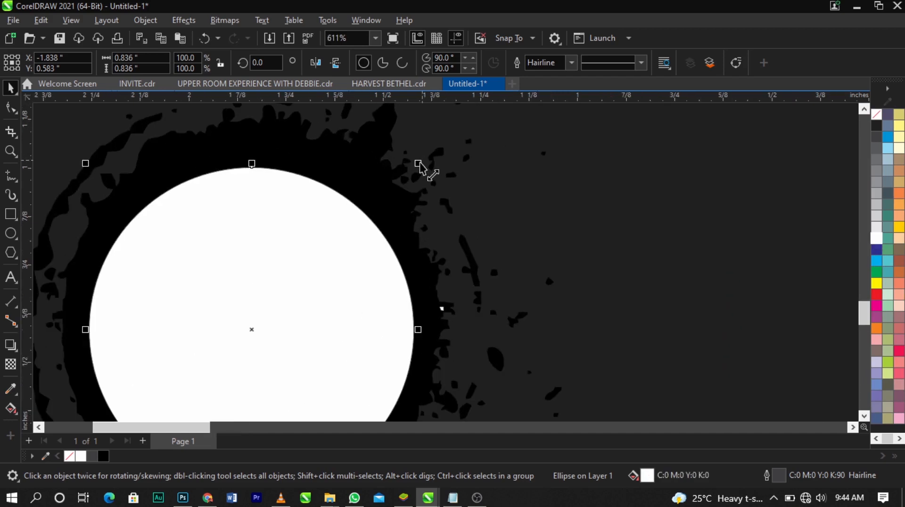
mouse_move(419, 163)
left_mouse_down()
mouse_move(433, 166)
mouse_move(427, 153)
left_mouse_up()
scroll(384, 197, "down", 4)
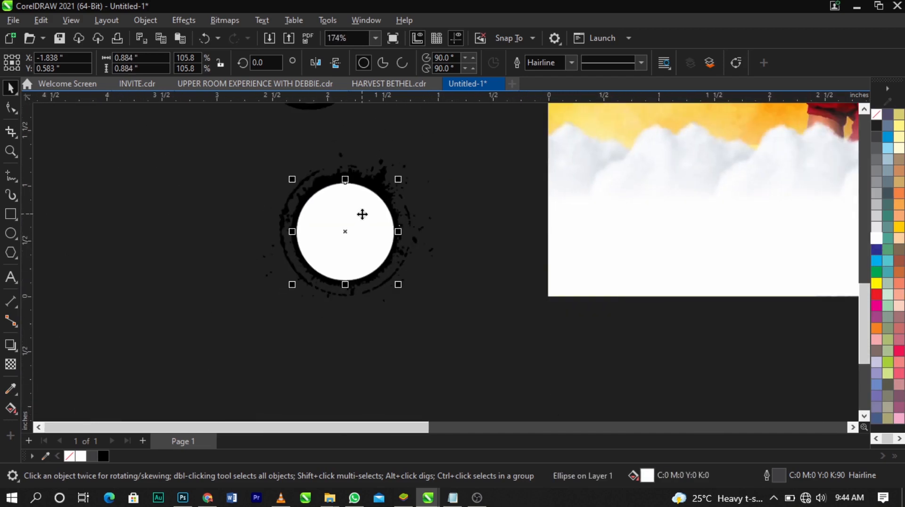
Remove the white circle's outline and group the circle with the black splatter pieces
right_click(877, 114)
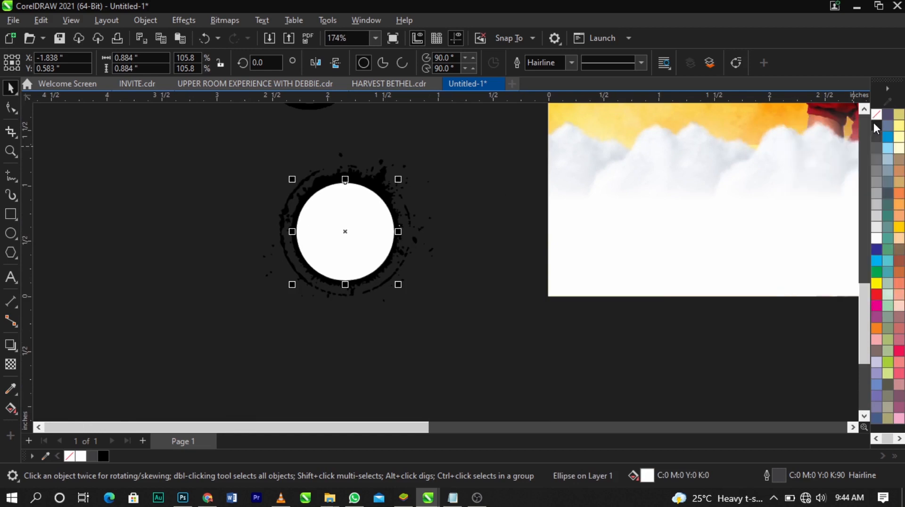
left_click_drag(481, 139, 149, 336)
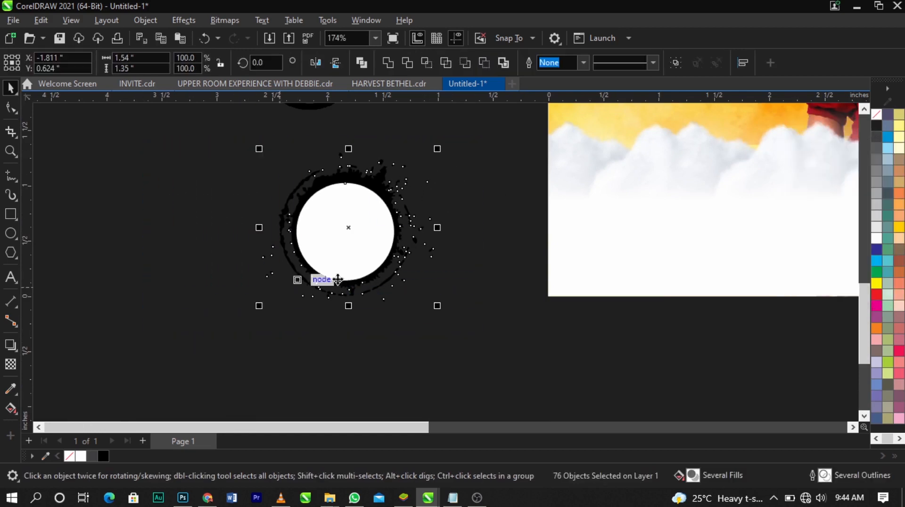
key("ctrl+g")
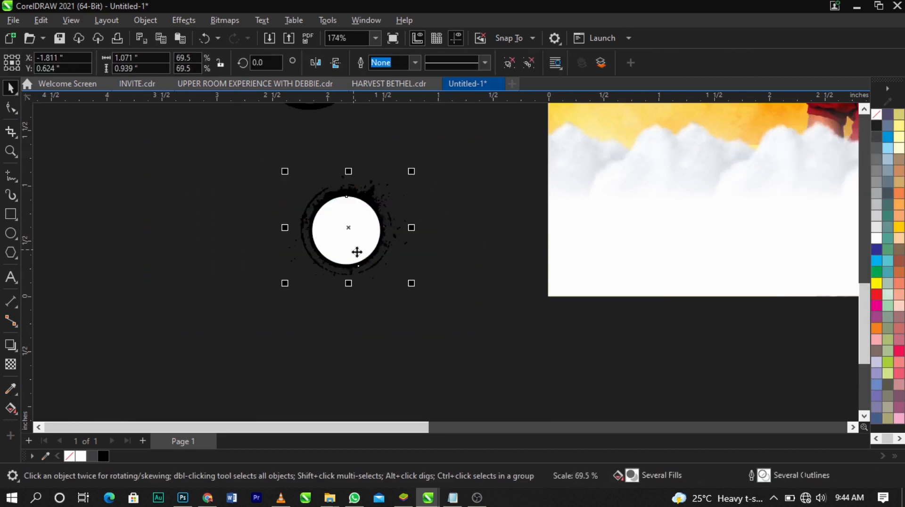
Scale the splatter circle group to about 1.071 by 0.939 inches and move it onto the white area at the flyer's lower left
left_click_drag(357, 251, 675, 230)
scroll(447, 247, "down", 3)
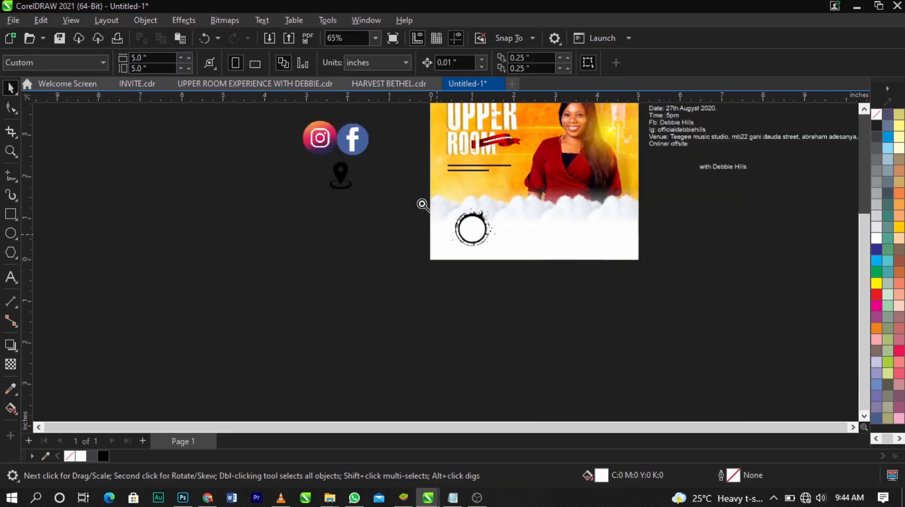
key("z")
left_click_drag(420, 174, 632, 289)
key("space")
scroll(364, 201, "up", 2)
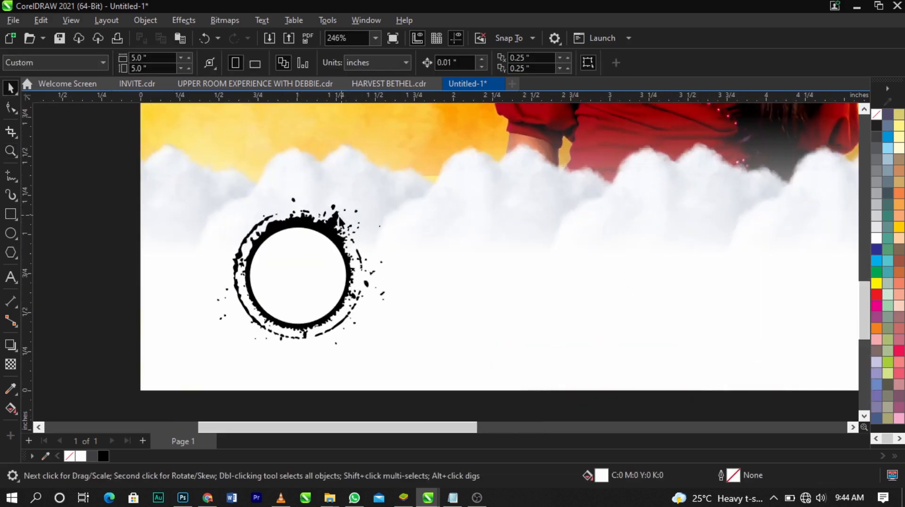
Resize the splatter circle group to about 0.788 by 0.691 inches and position it at about X 0.887, Y 0.781 inches
left_click(364, 201)
left_click_drag(389, 194, 391, 214)
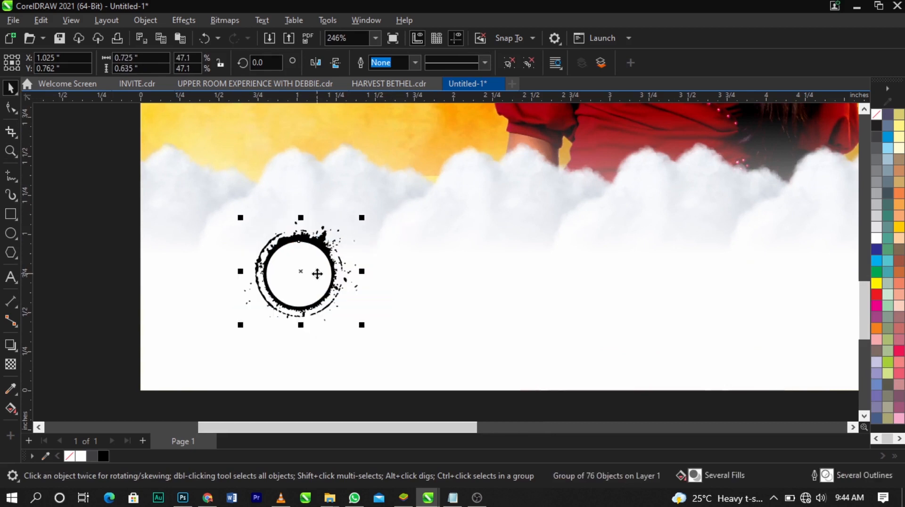
left_click_drag(313, 273, 285, 275)
left_click_drag(347, 218, 354, 214)
scroll(265, 238, "down", 3)
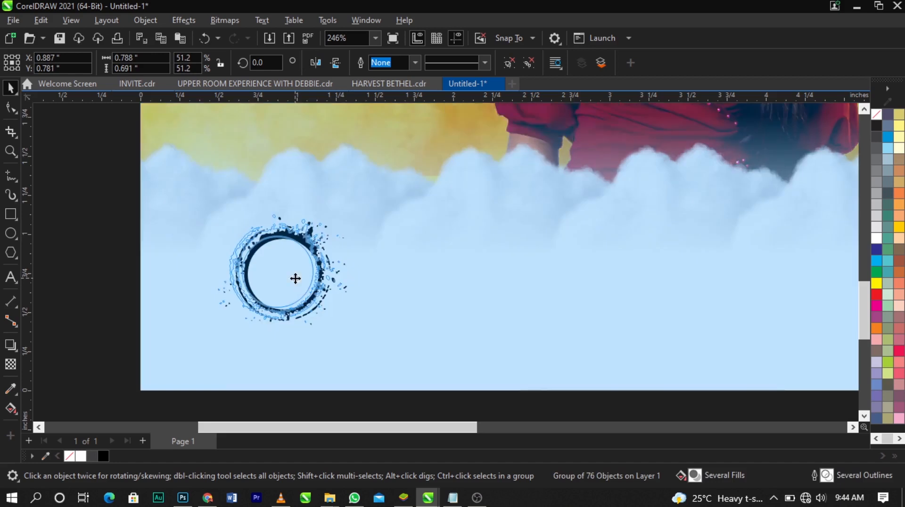
left_click(245, 306)
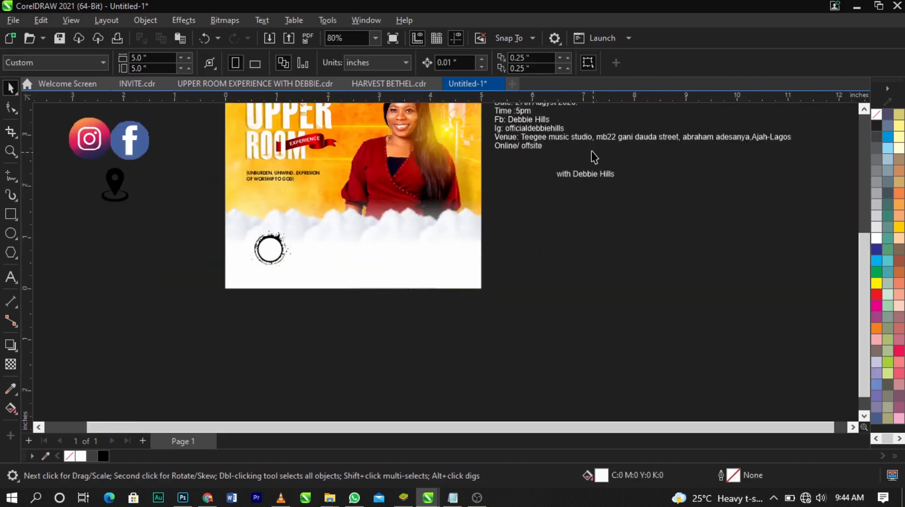
Cut the Date and Time lines from the event details text and paste them as separate text on the flyer
left_click_drag(594, 144, 532, 225)
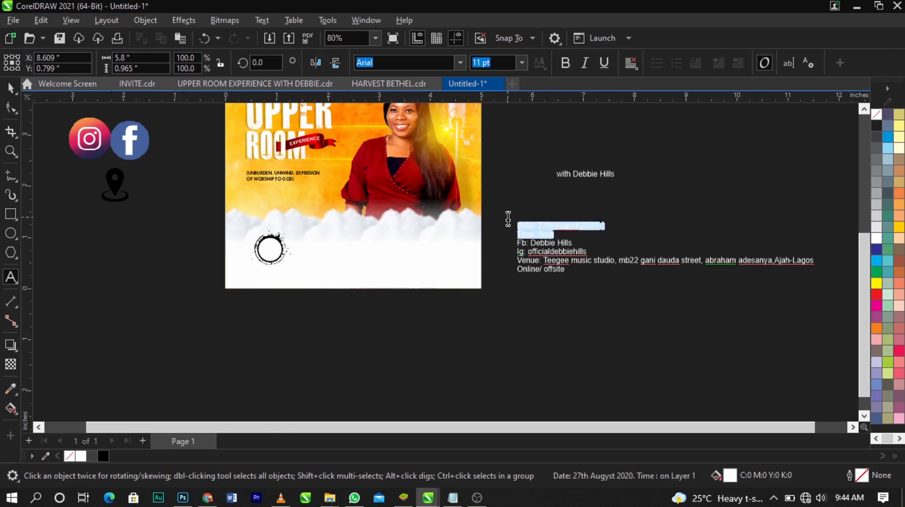
key("Delete")
left_click(324, 274)
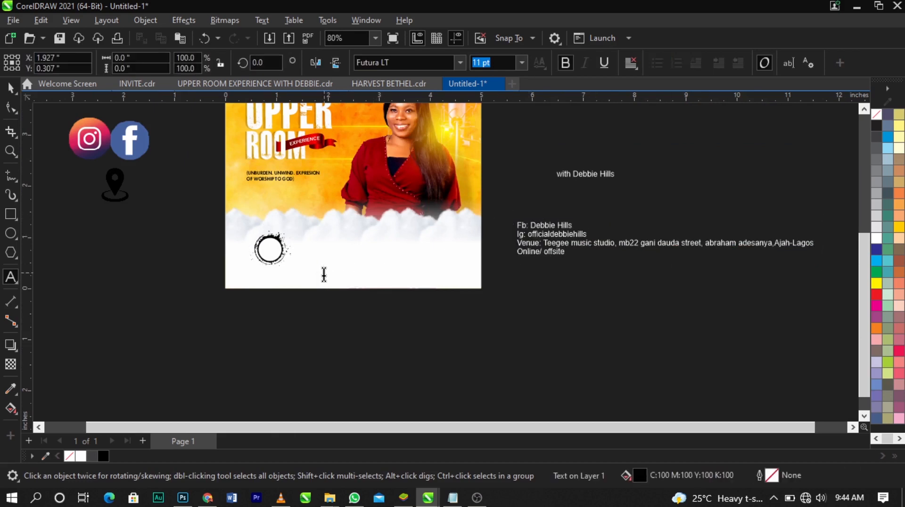
key("ctrl+space")
key("F2")
left_click_drag(179, 208, 431, 309)
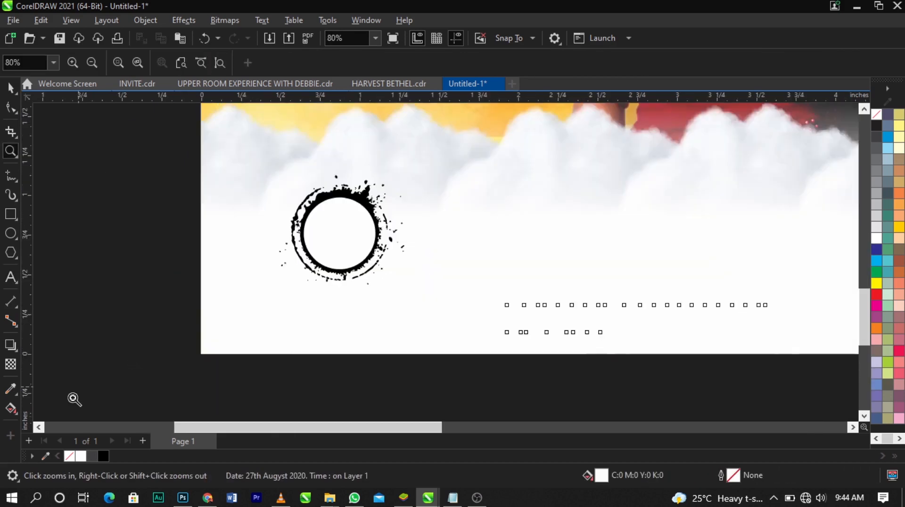
Fill the date and time text with black, place it beside the splatter circle, and set its font to Vantely
left_click(106, 460)
left_click(95, 383)
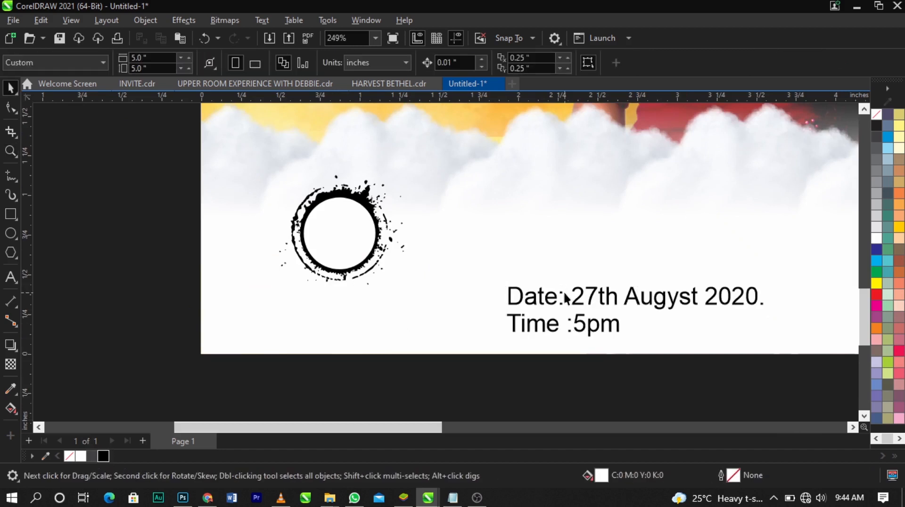
left_click_drag(563, 297, 509, 245)
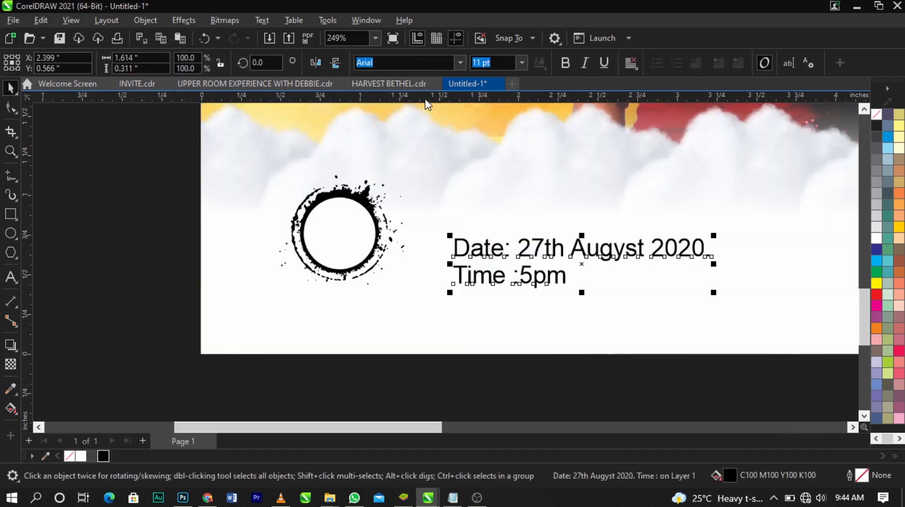
type("vant")
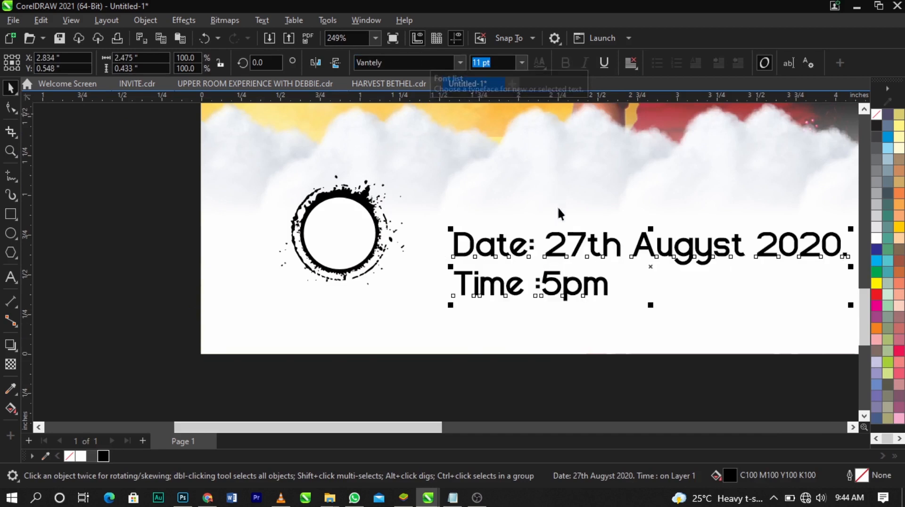
Remove the "Date:" label from the text and correct the month's spelling to "August"
double_click(542, 246)
left_click_drag(542, 245, 433, 243)
key("BackSpace")
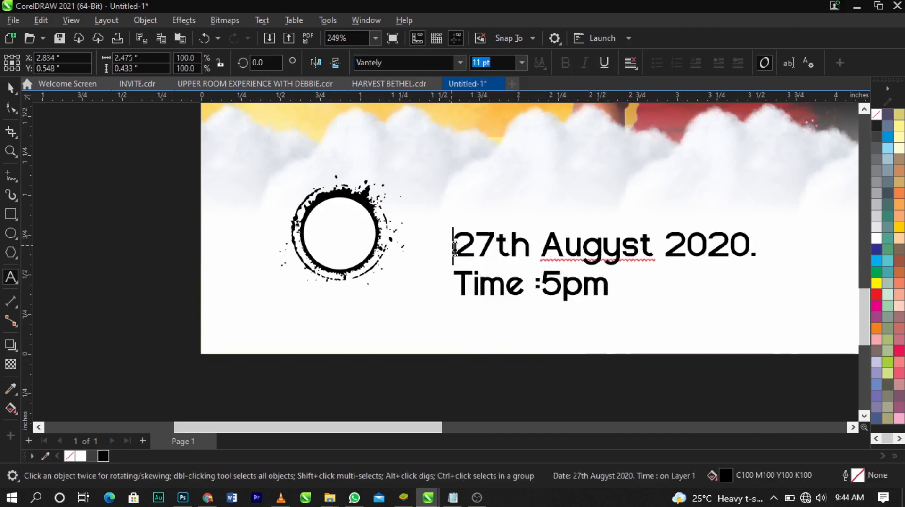
left_click(607, 253)
key("Delete")
type("u")
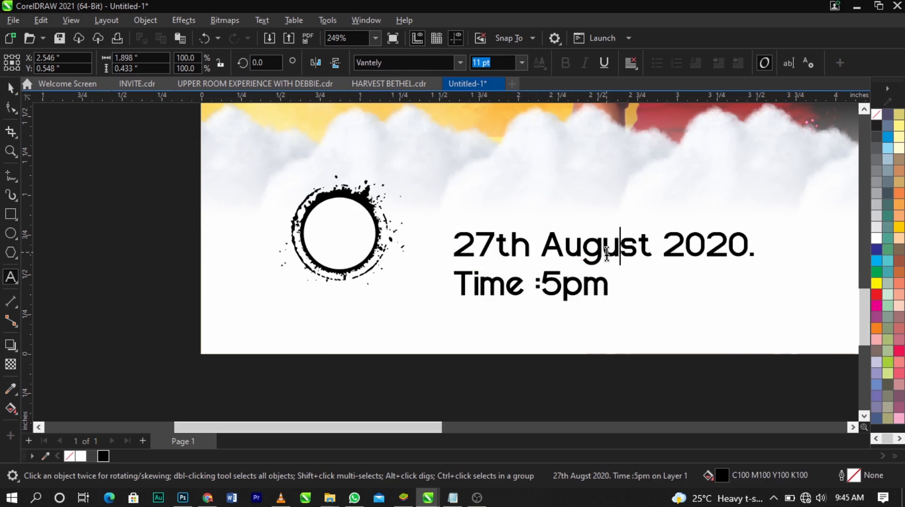
key("Escape")
key("Escape")
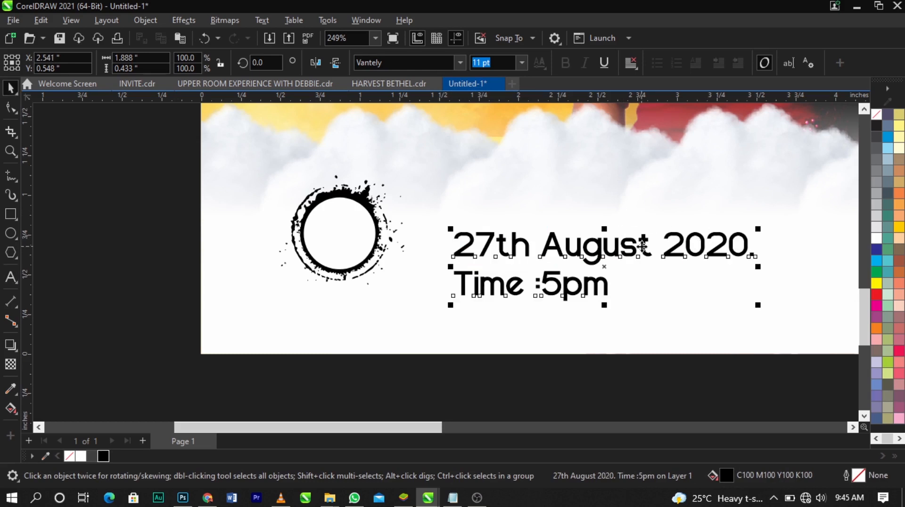
Break the date and time text apart into separate lines and shift the date line slightly
key("ctrl+k")
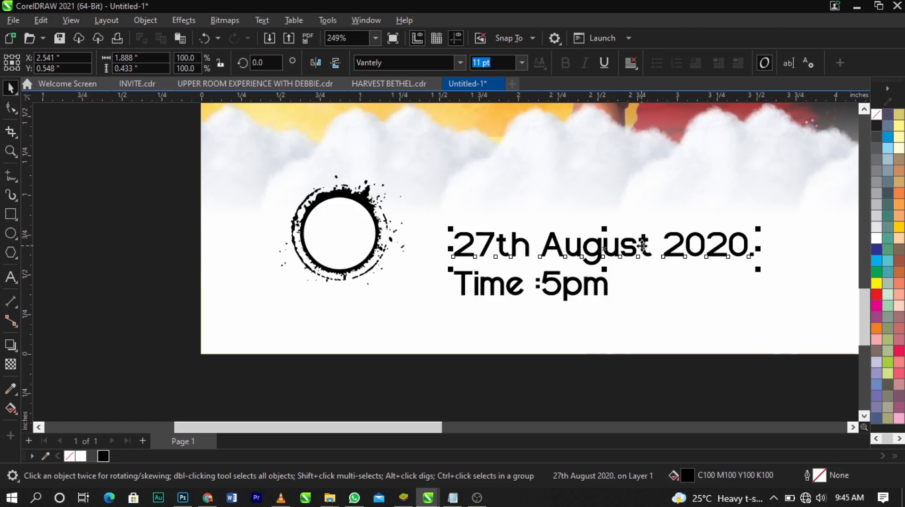
left_click_drag(645, 213, 634, 268)
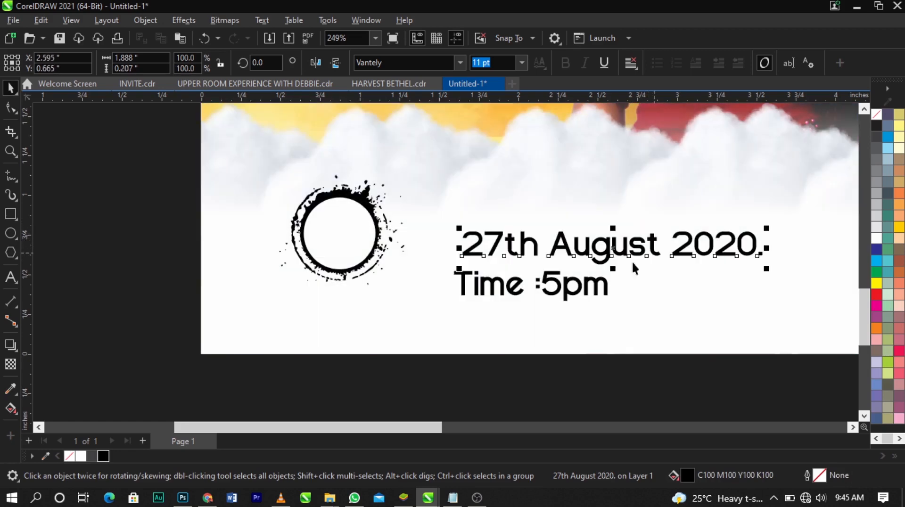
left_click(607, 287)
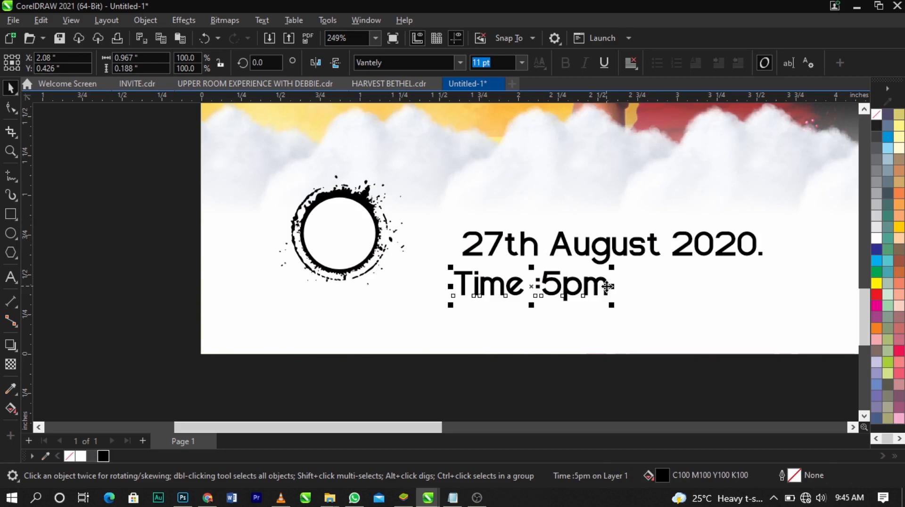
Take "27" out of the date line and place it as separate text on the splatter circle
double_click(590, 255)
left_click_drag(503, 245, 453, 248)
key("Delete")
left_click(329, 226)
type("27")
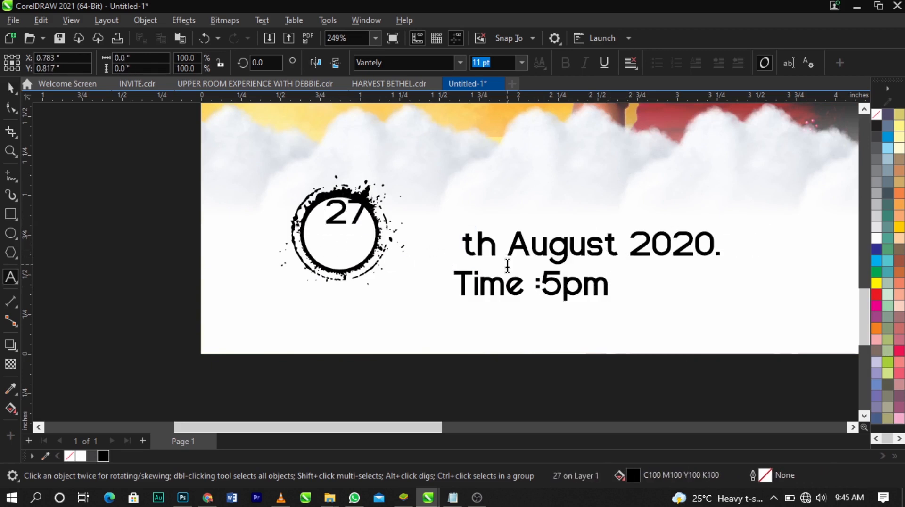
Take "August" out of the date line and place it as separate text above the splatter circle
left_click(510, 255)
left_click_drag(512, 255, 620, 252)
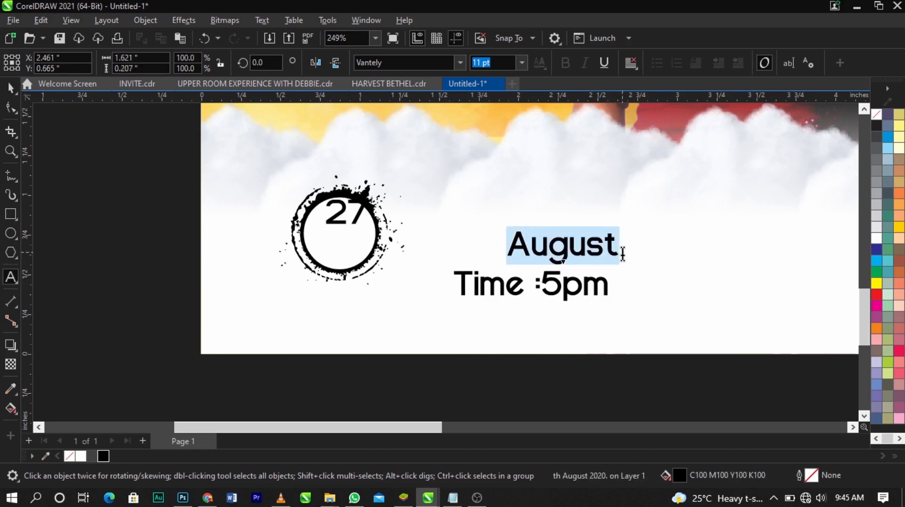
key("Delete")
left_click(331, 178)
type("August")
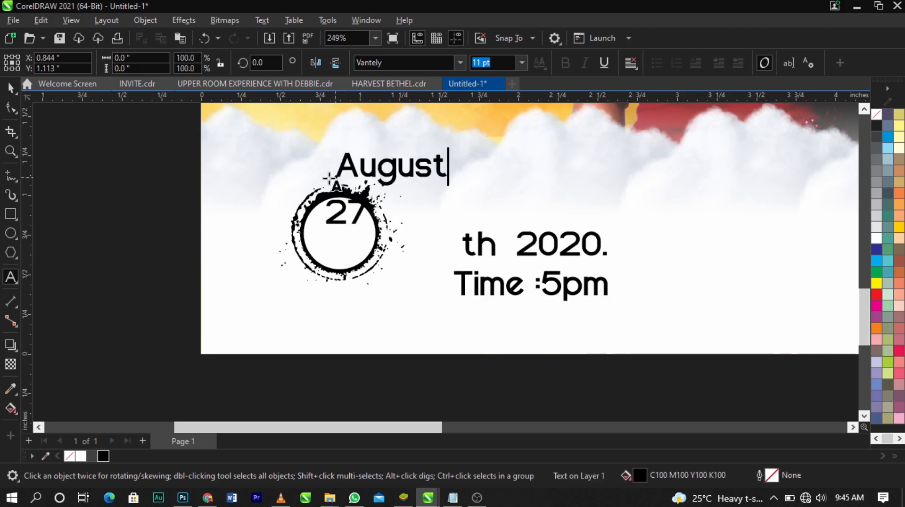
key("ctrl+space")
Move "2020." out of the date line into separate text below the circle and delete the leftover "th"
left_click(552, 249)
double_click(555, 253)
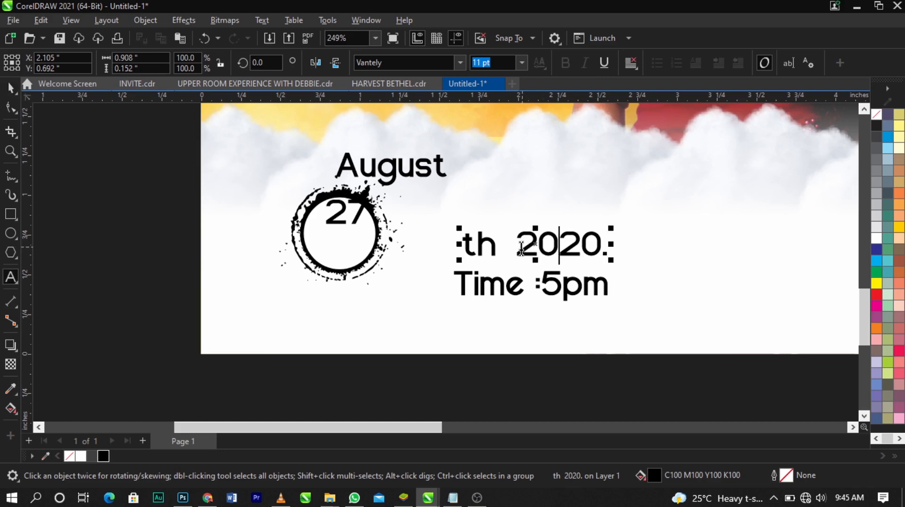
left_click_drag(515, 253, 702, 250)
key("ctrl+c")
key("Delete")
left_click(257, 300)
key("ctrl+v")
key("ctrl+space")
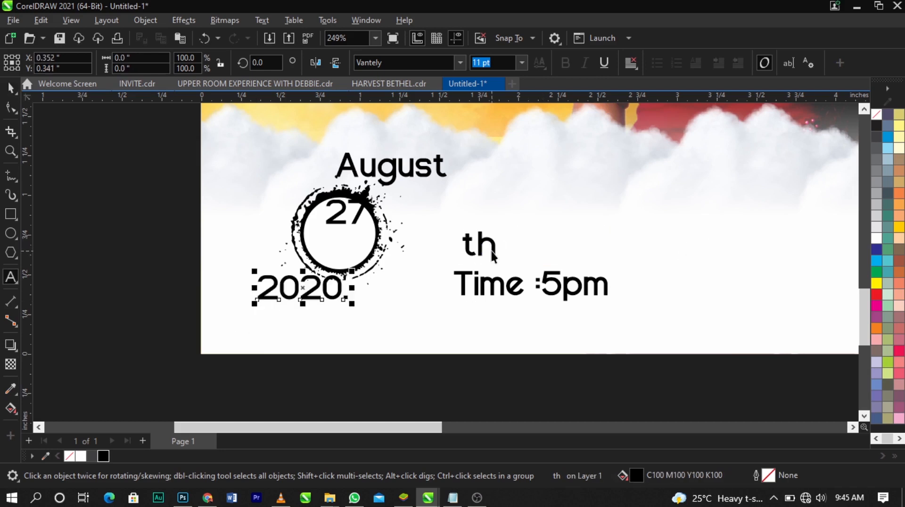
left_click(491, 251)
key("Delete")
Move the "27" text to the middle of the white circle
scroll(363, 217, "up", 4)
scroll(362, 217, "up", 2)
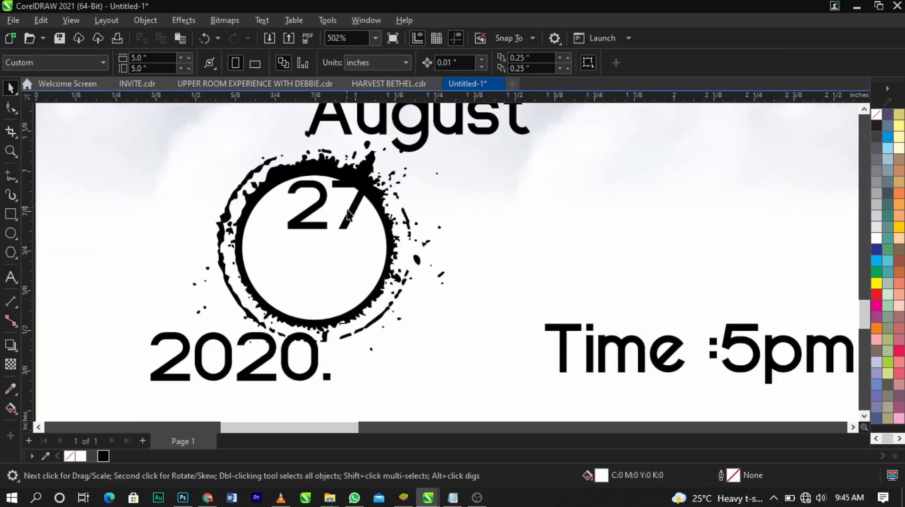
left_click_drag(343, 218, 338, 257)
Change the "August" text to uppercase
double_click(410, 151)
key("ctrl+a")
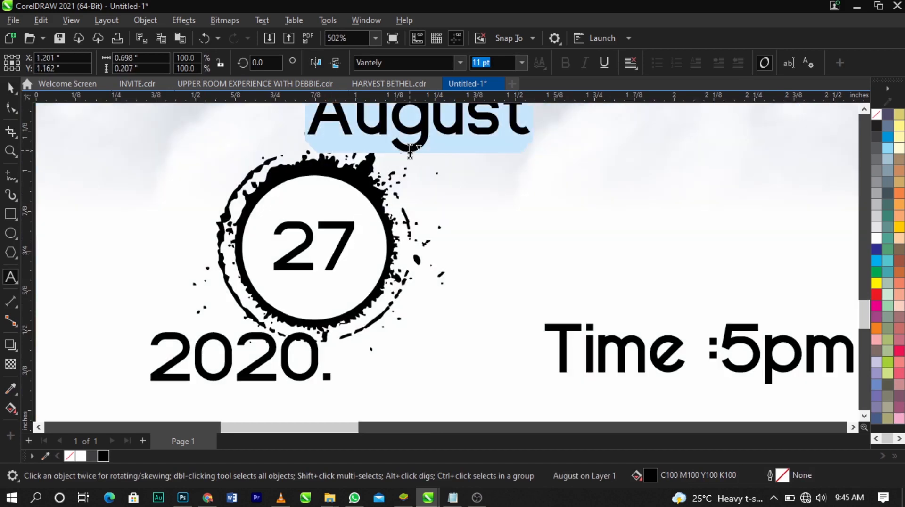
key("shift+F3")
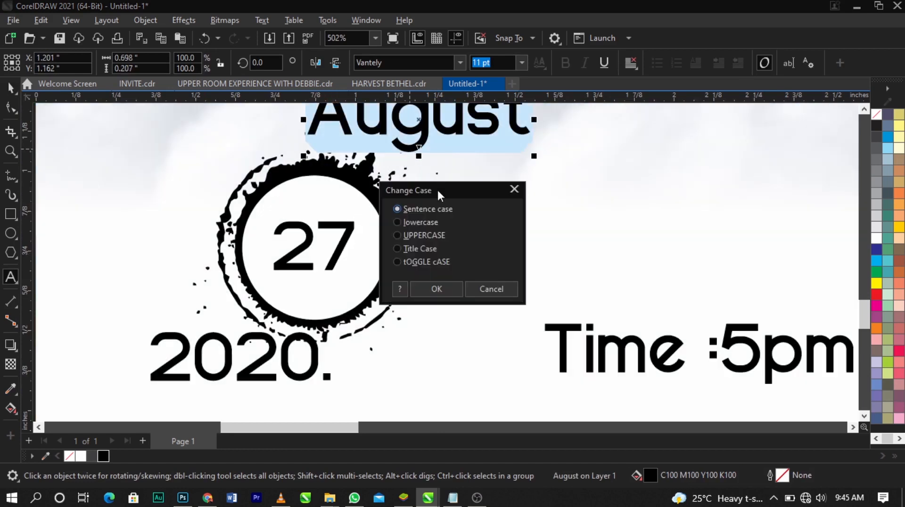
left_click(429, 237)
left_click(436, 288)
key("ctrl+space")
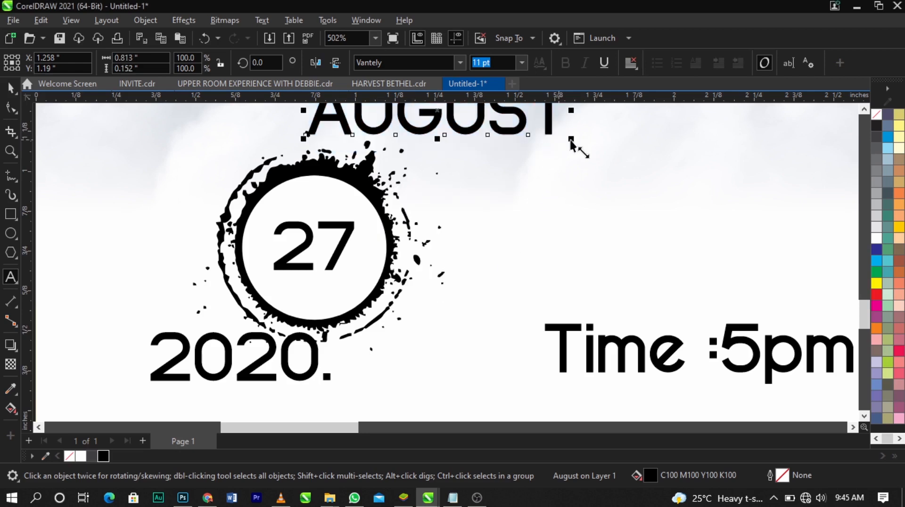
Shrink "AUGUST" to about 3.472 pt above the 27 and "2020." to about 5.277 pt below it, inside the circle
left_click_drag(572, 138, 483, 149)
left_click_drag(462, 118, 343, 211)
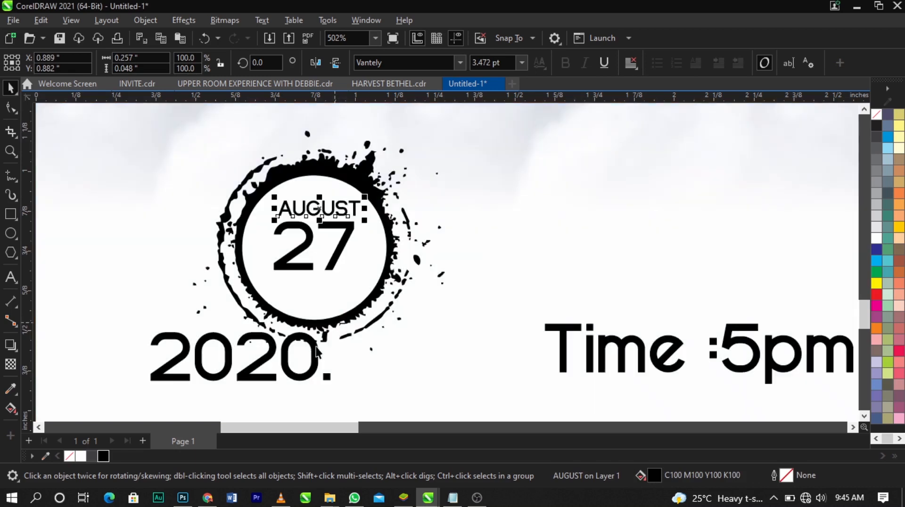
left_click(326, 374)
left_click_drag(335, 383, 242, 404)
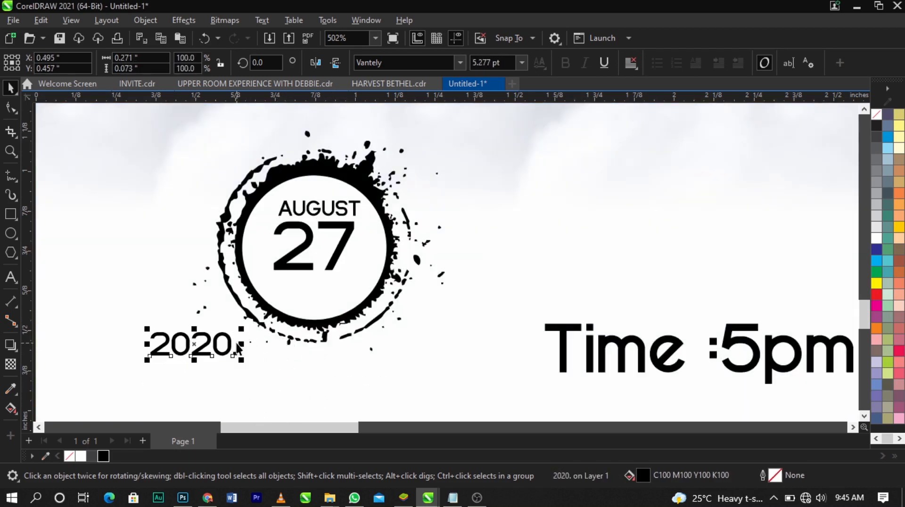
left_click_drag(230, 340, 343, 283)
Delete the period after "2020" in the circle
key("F8")
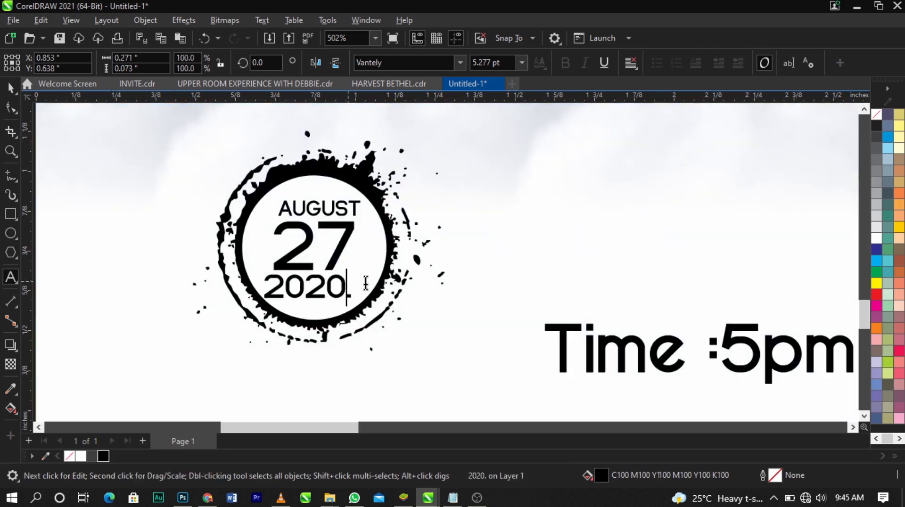
key("BackSpace")
scroll(342, 286, "up", 2)
key("ctrl+space")
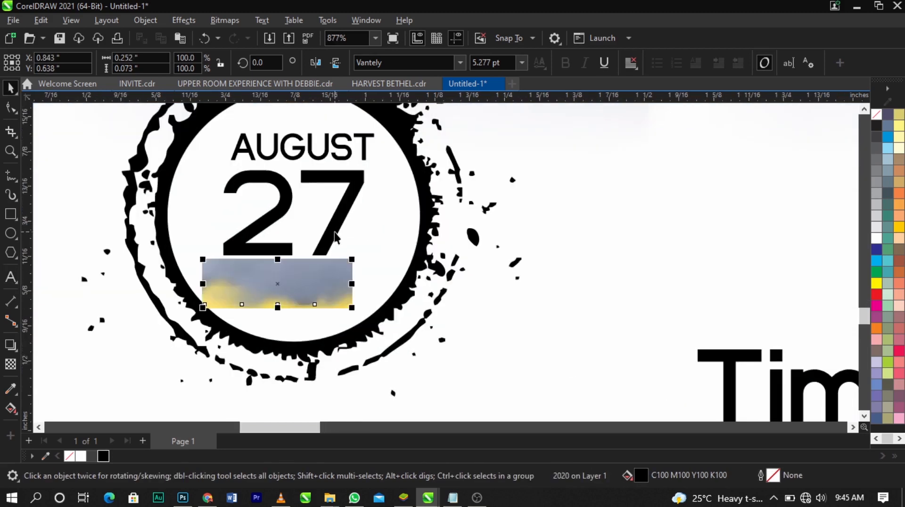
Align 2020 and 27 with AUGUST, and shrink the three lines together to about 0.245 by 0.291 inches within the circle
left_click(330, 228, "shift")
left_click(365, 152, "shift")
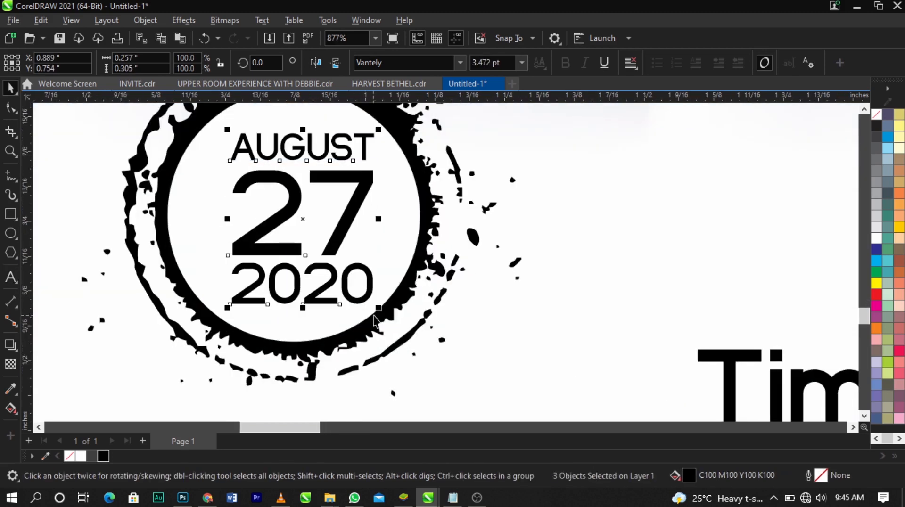
left_click_drag(382, 313, 378, 310)
left_click_drag(345, 227, 341, 225)
scroll(341, 225, "down", 4)
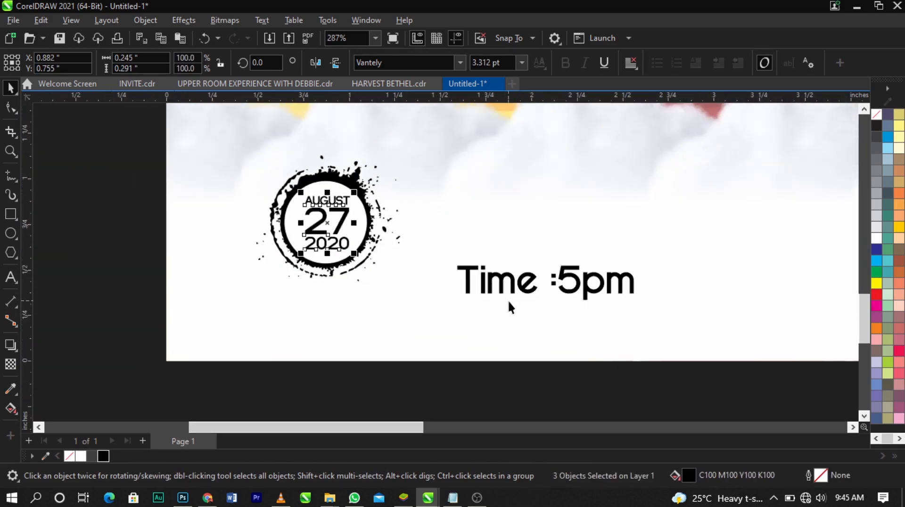
Move the "Time :5pm" text lower and place a copy of the ink-splatter circle beside the date circle
left_click_drag(514, 293, 489, 325)
left_click(366, 230)
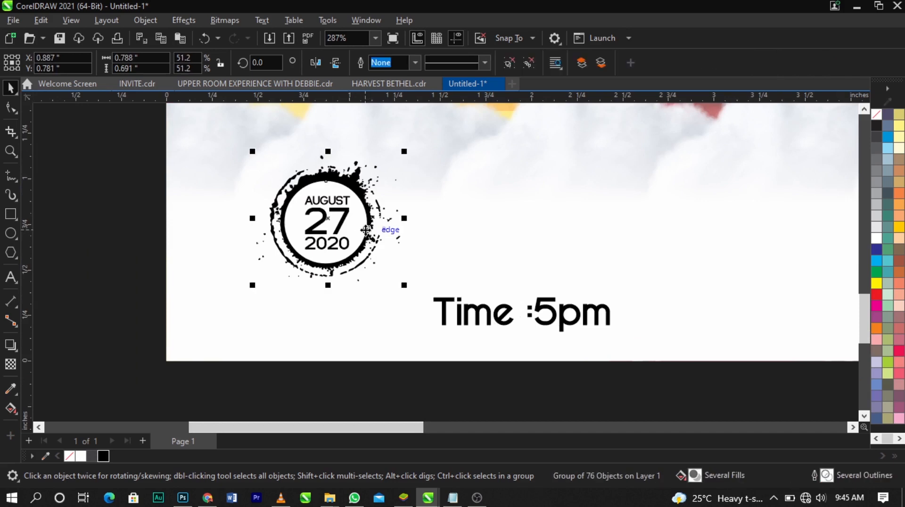
left_click_drag(362, 231, 534, 228)
left_click(615, 226)
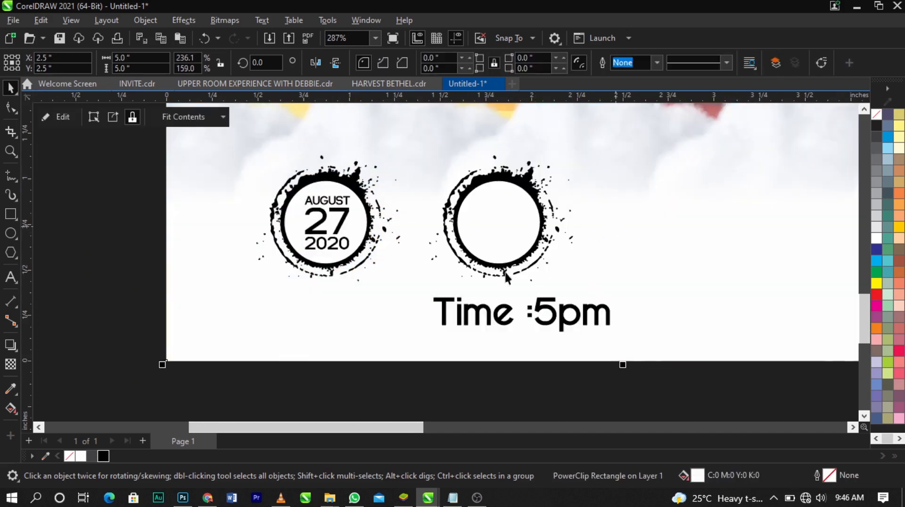
Trim the time text to "5pm" and change it to uppercase
double_click(537, 312)
left_click_drag(537, 312, 331, 313)
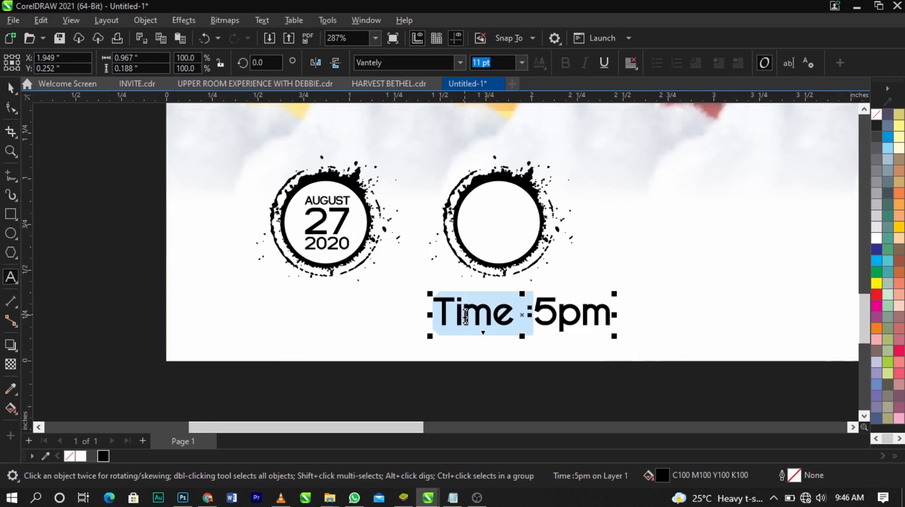
key("Delete")
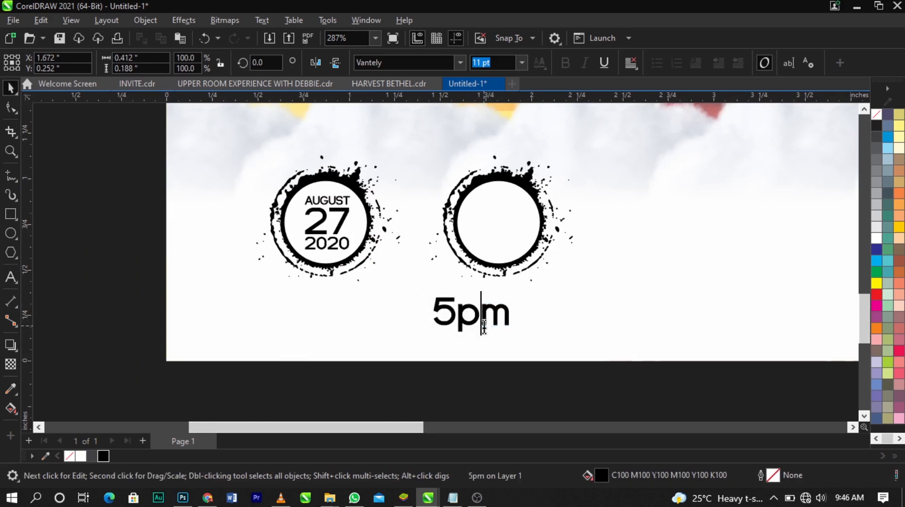
double_click(484, 325)
key("shift+F3")
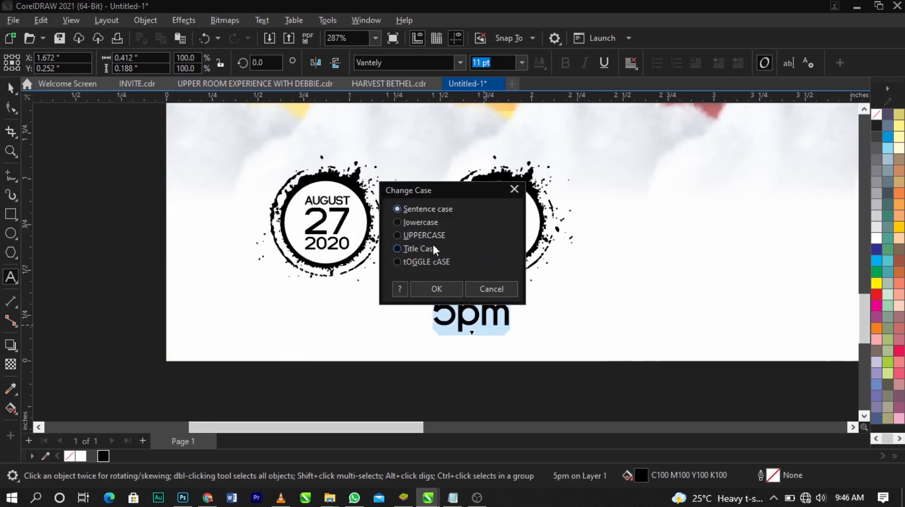
left_click(426, 236)
left_click(425, 287)
Place "5PM" inside the second splatter circle, shrink it to about 8.755 pt and centre it within the ring
left_click_drag(476, 315, 507, 222)
scroll(507, 222, "up", 3)
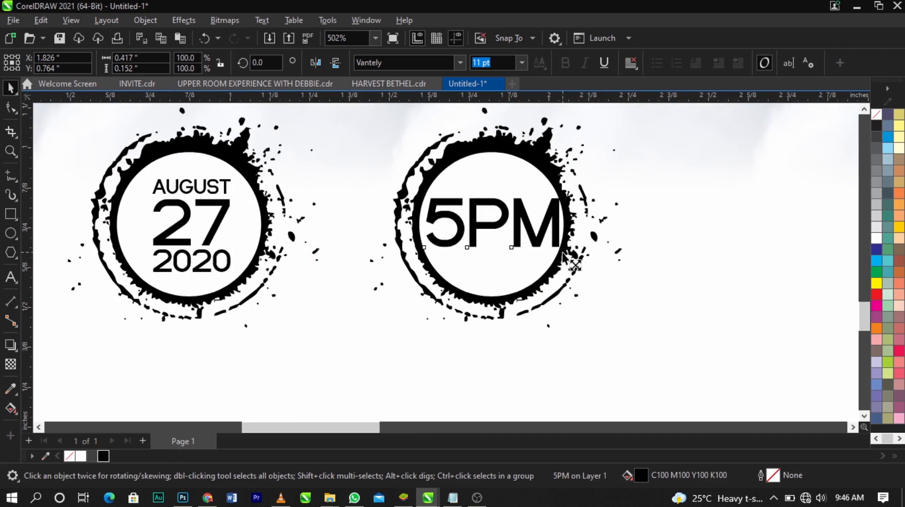
left_click_drag(562, 253, 549, 255)
left_click(528, 273, "shift")
key("c")
key("e")
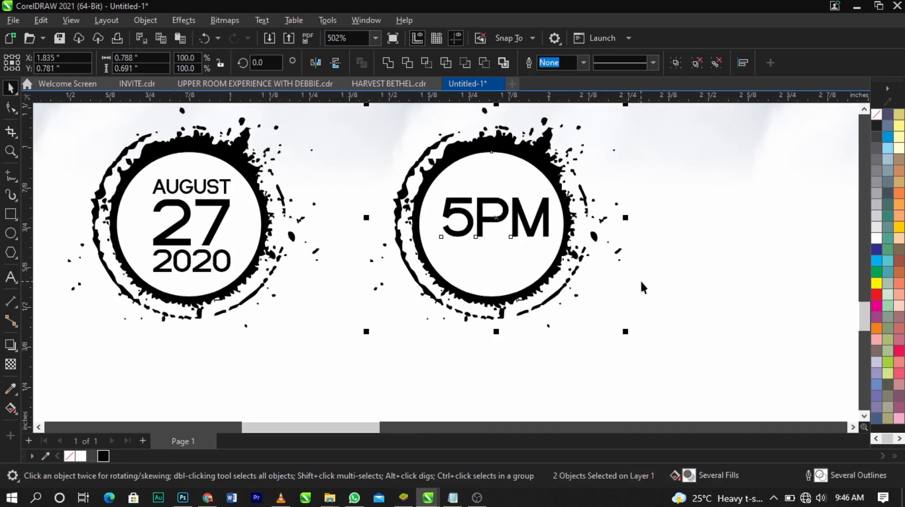
left_click(640, 279)
left_click(533, 231)
scroll(533, 232, "up", 3)
mouse_move(533, 232)
left_mouse_down()
mouse_move(526, 246)
mouse_move(523, 238)
left_mouse_up()
scroll(522, 238, "down", 7)
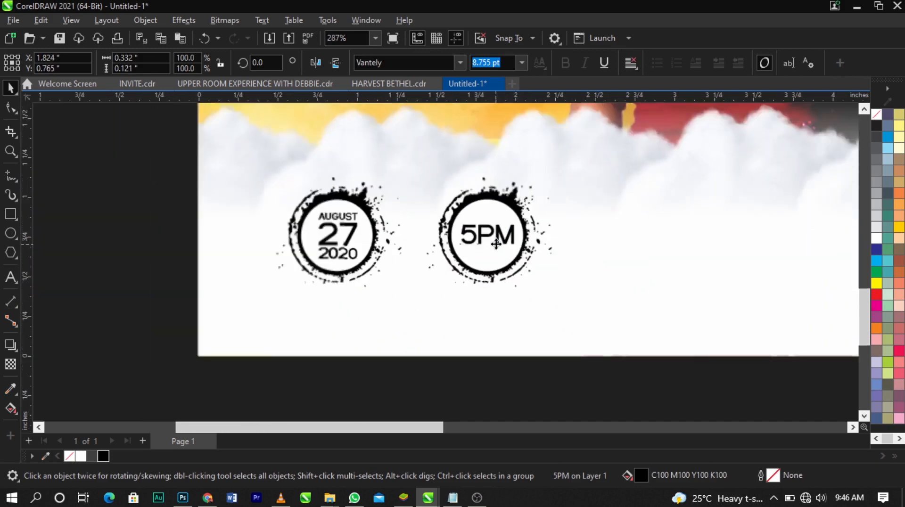
Nudge the 5PM circle and its text closer to the date circle, to about X 1.765 inches
scroll(497, 243, "down", 5)
left_click(358, 263)
key("z")
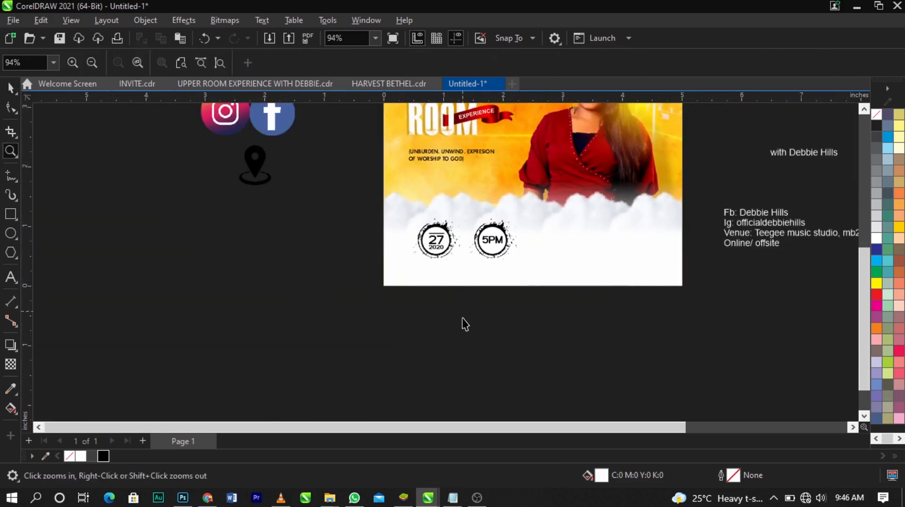
key("space")
left_click_drag(462, 317, 563, 202)
key("Left")
key("Left")
key("Left")
key("Left")
key("Left")
key("Left")
key("Left")
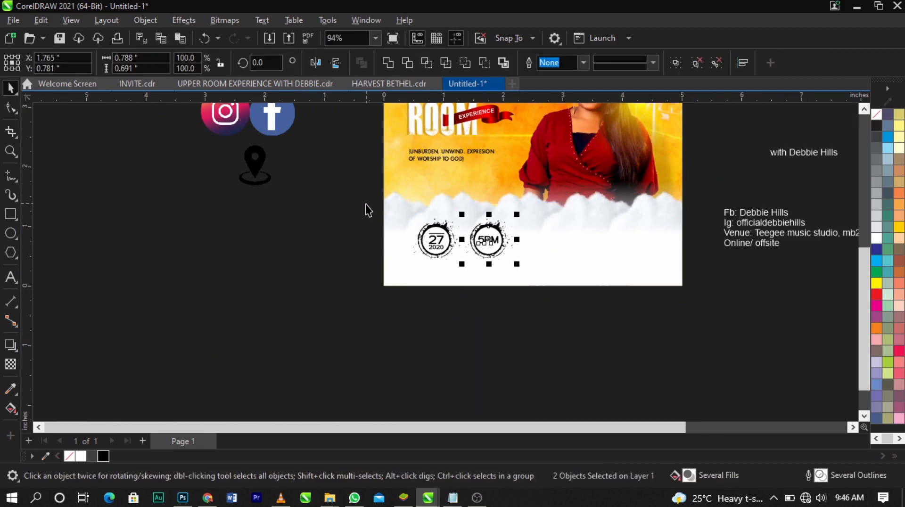
Group the date and time circles and nudge the group left to about X 1.296 inches
left_click_drag(369, 210, 579, 302)
key("ctrl+g")
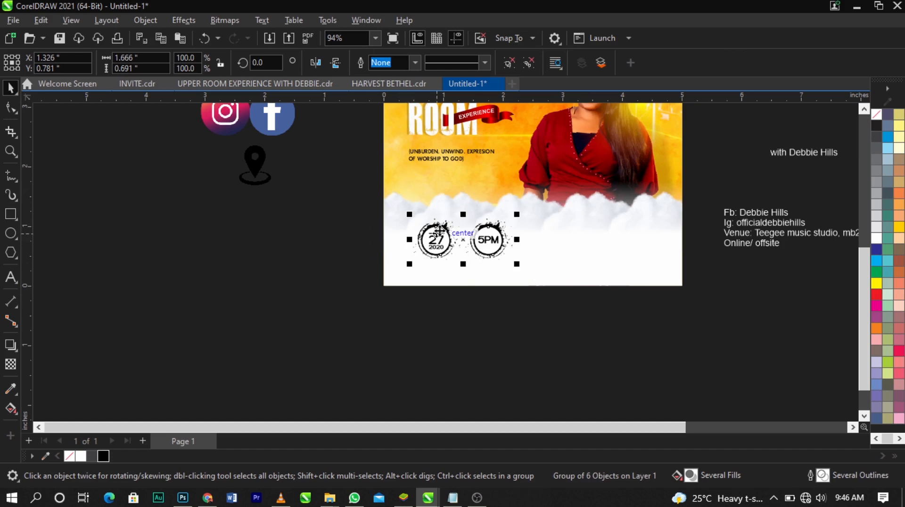
key("Left")
key("Left")
key("Left")
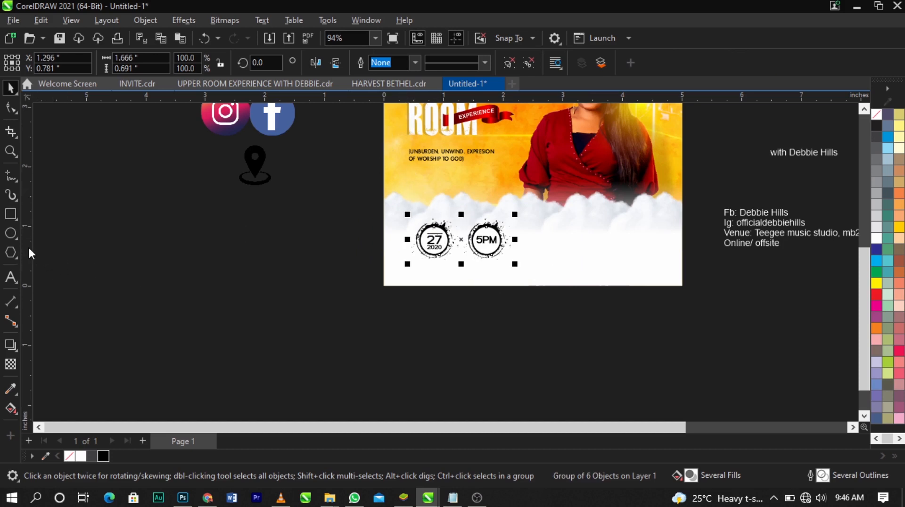
Align the circle group with the tagline's left edge at about X 1.187 inches using a temporary vertical guideline, and remove the guideline
left_click_drag(29, 246, 410, 275)
key("z")
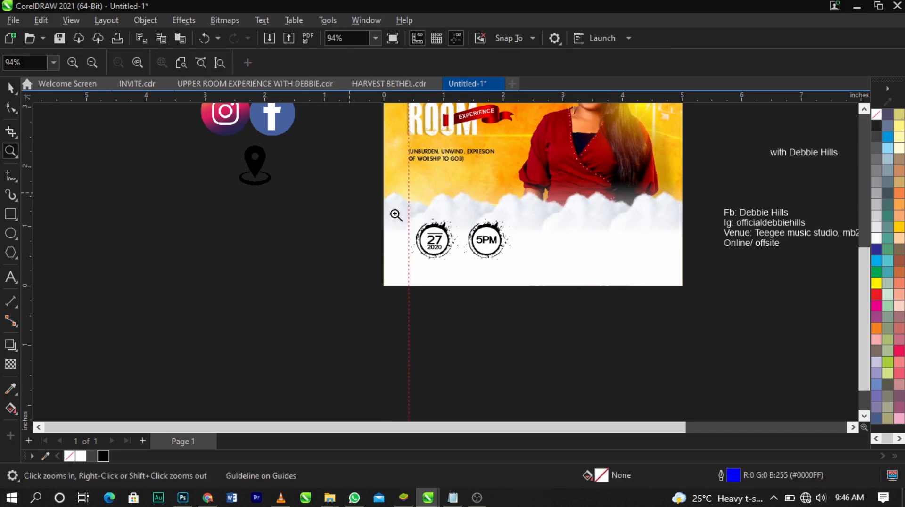
left_click_drag(356, 192, 581, 266)
key("space")
left_click(519, 300)
left_click_drag(519, 300, 491, 305)
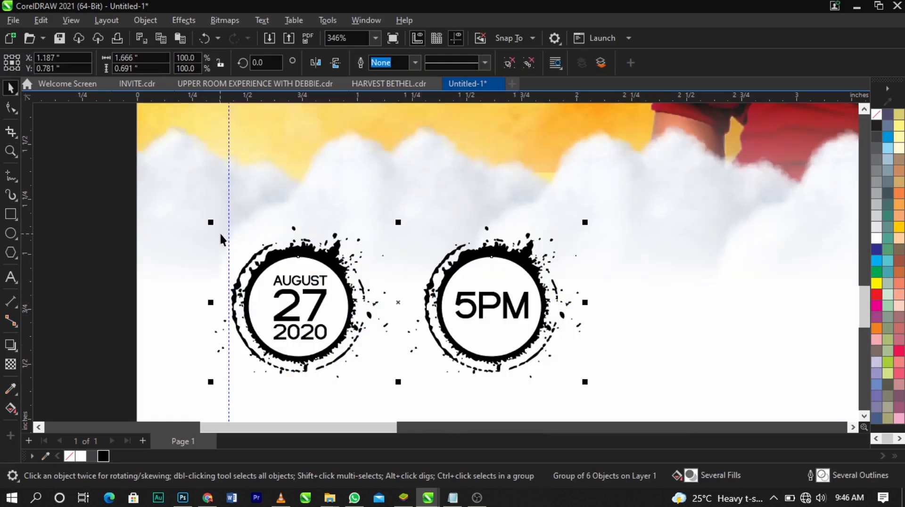
key("Escape")
Cut the venue and "Online/ offsite" lines from the details text and paste them as separate text below the flyer
scroll(228, 233, "down", 5)
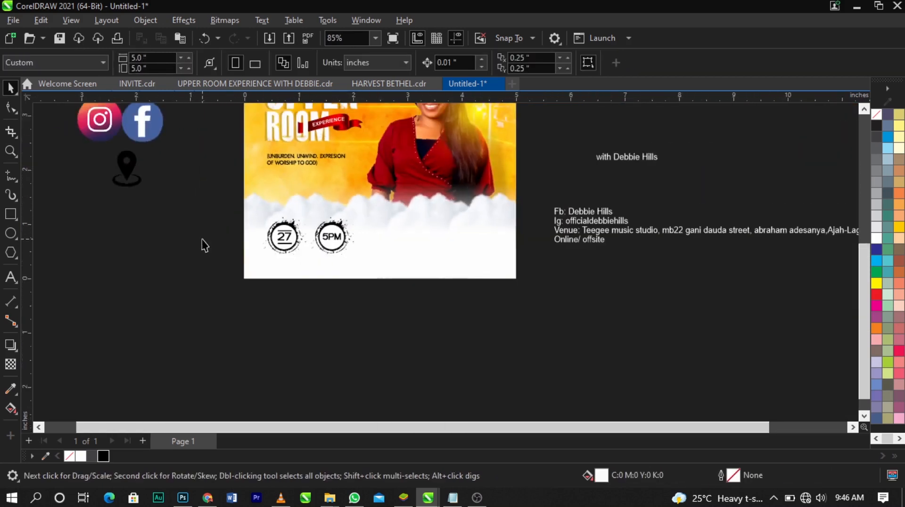
key("z")
left_click_drag(127, 163, 612, 307)
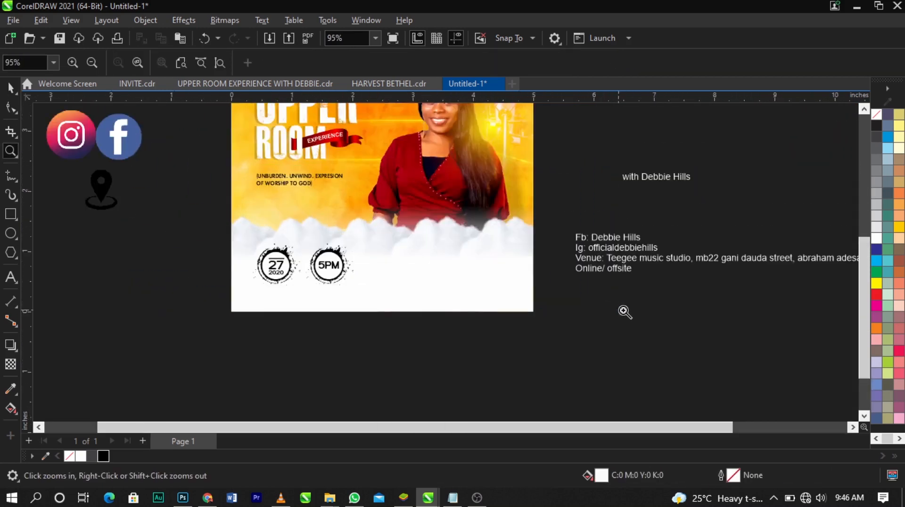
key("space")
left_click(335, 273)
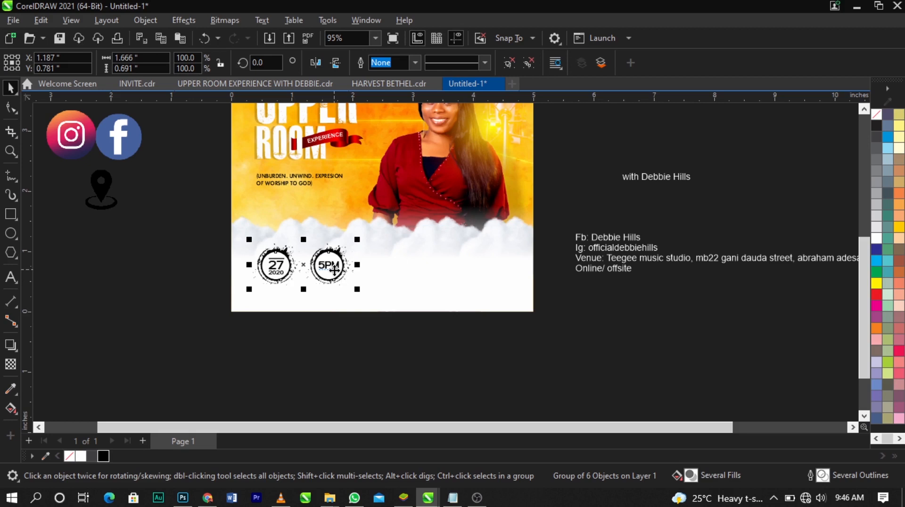
left_click(677, 217)
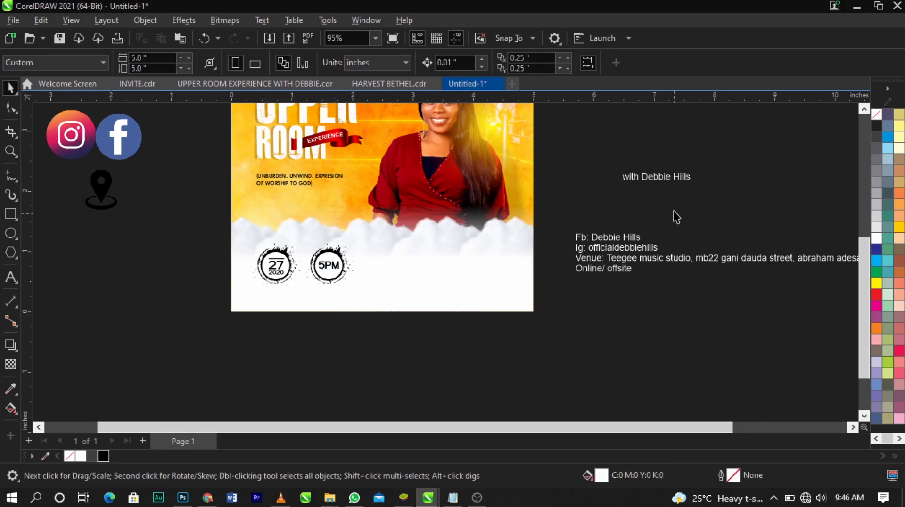
left_click(629, 244)
left_click_drag(576, 262, 631, 273)
key("ctrl+x")
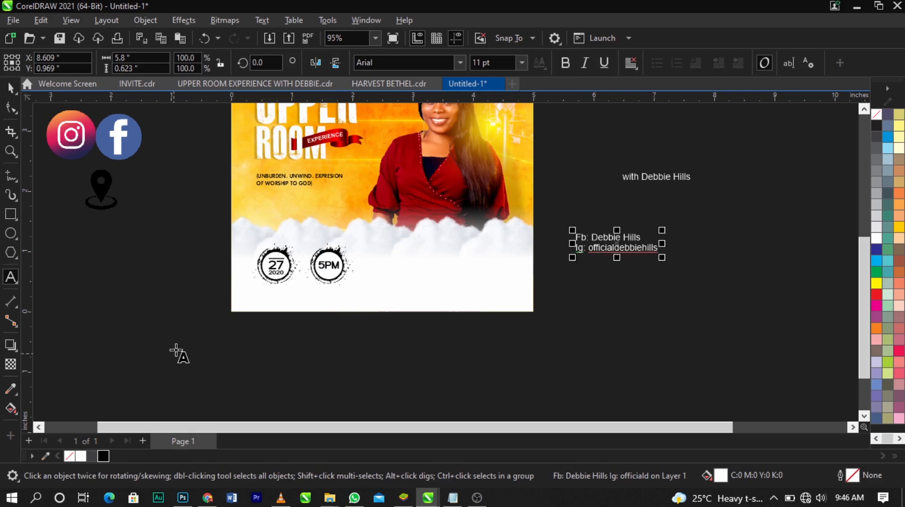
left_click(261, 347)
key("ctrl+v")
Delete the "Venue:" label from the start of the pasted address
scroll(266, 338, "up", 3)
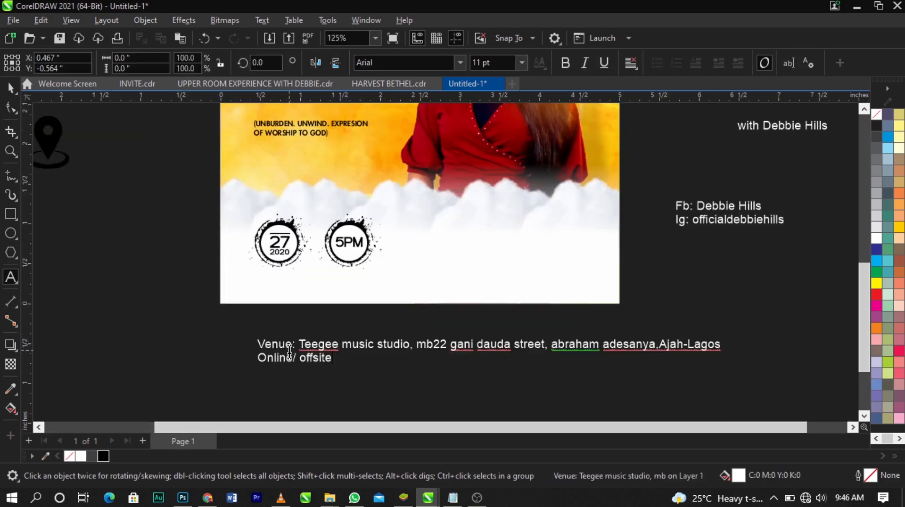
left_click_drag(299, 344, 170, 344)
key("Delete")
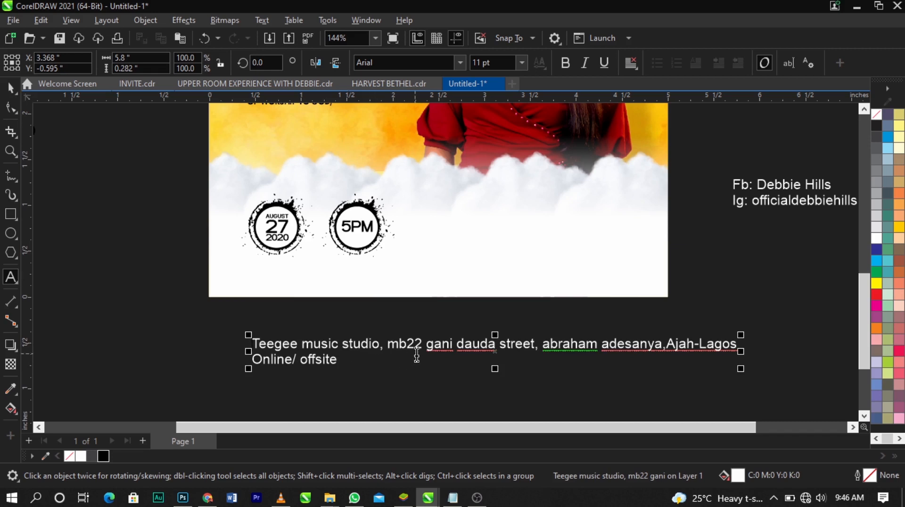
Change the whole venue text to Title Case
key("ctrl+a")
key("shift+F3")
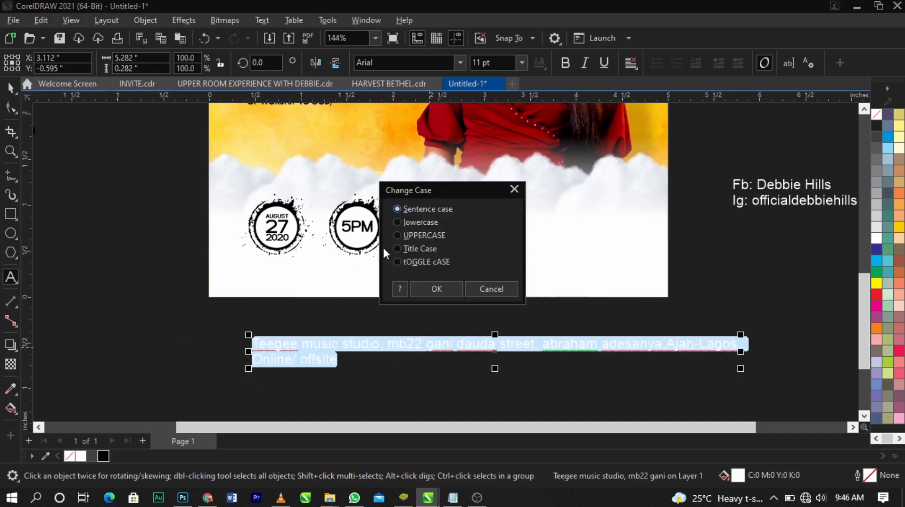
left_click(424, 248)
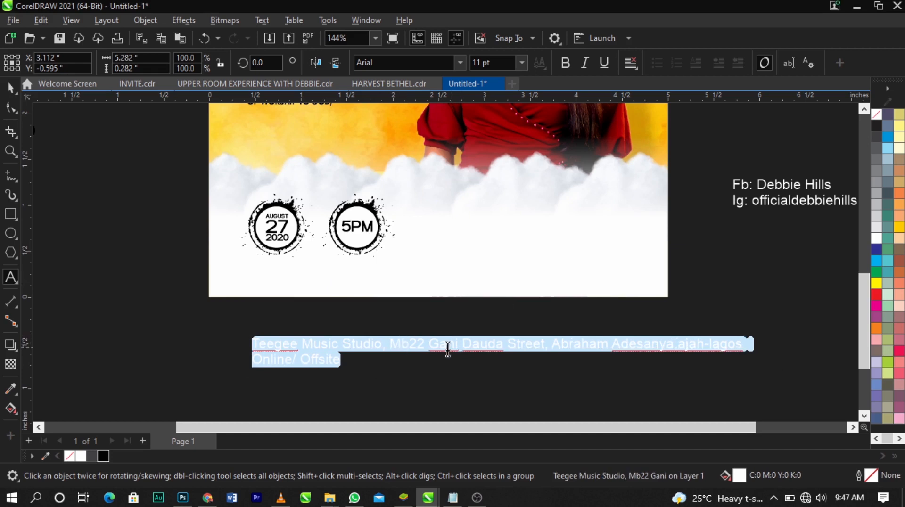
key("ctrl+space")
left_click(448, 372)
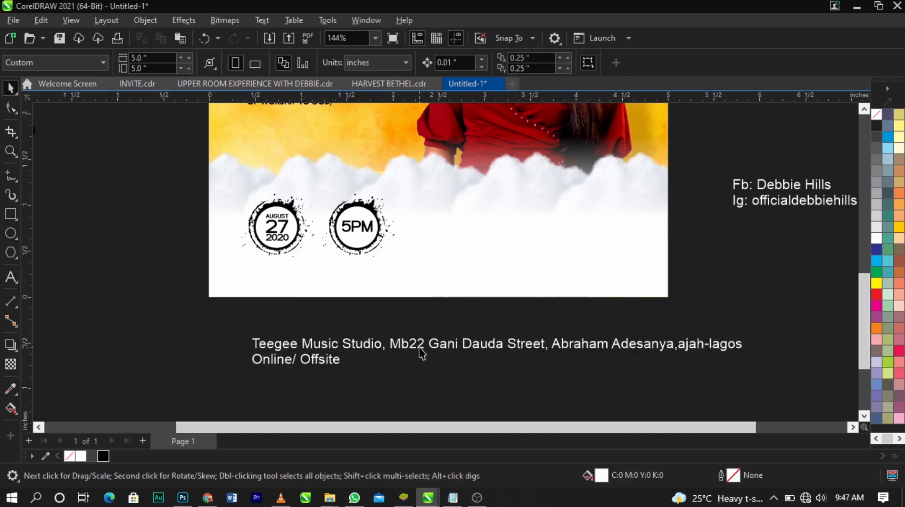
Break the venue text after "Street," and join "Online/ Offsite" onto its second line
double_click(555, 347)
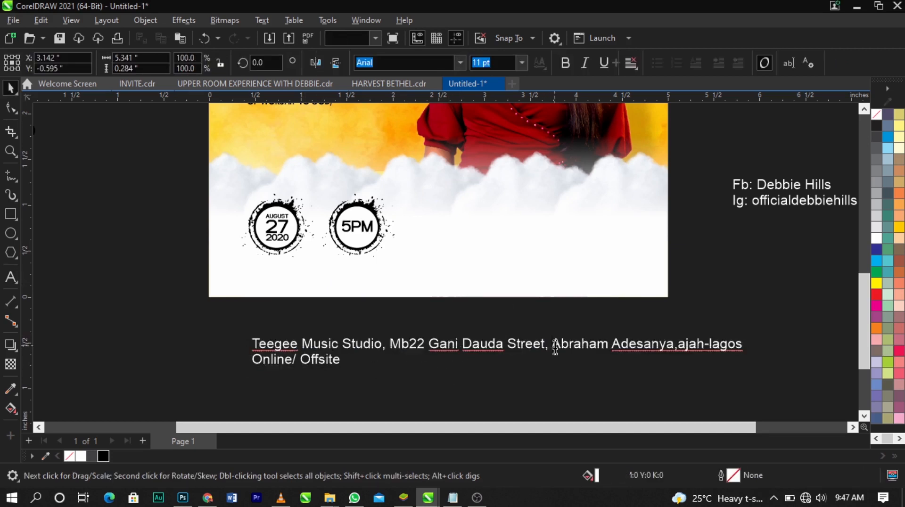
key("Return")
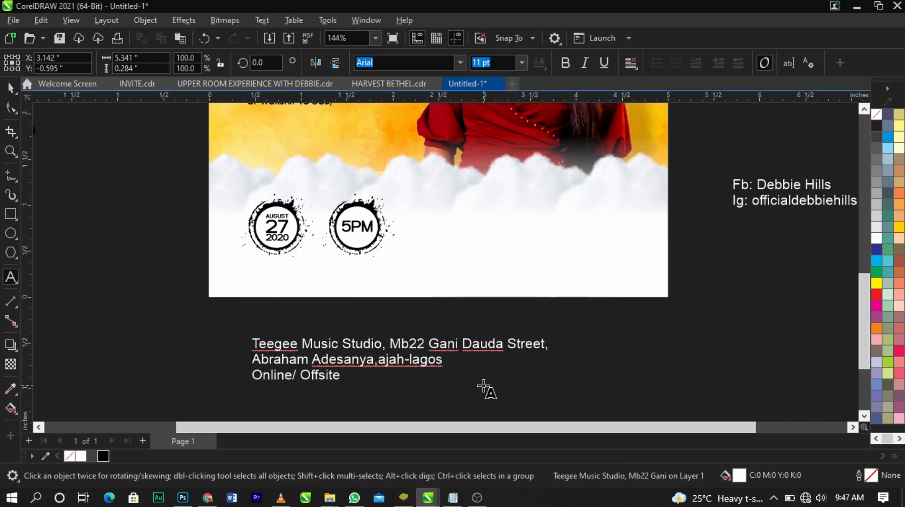
key("Delete")
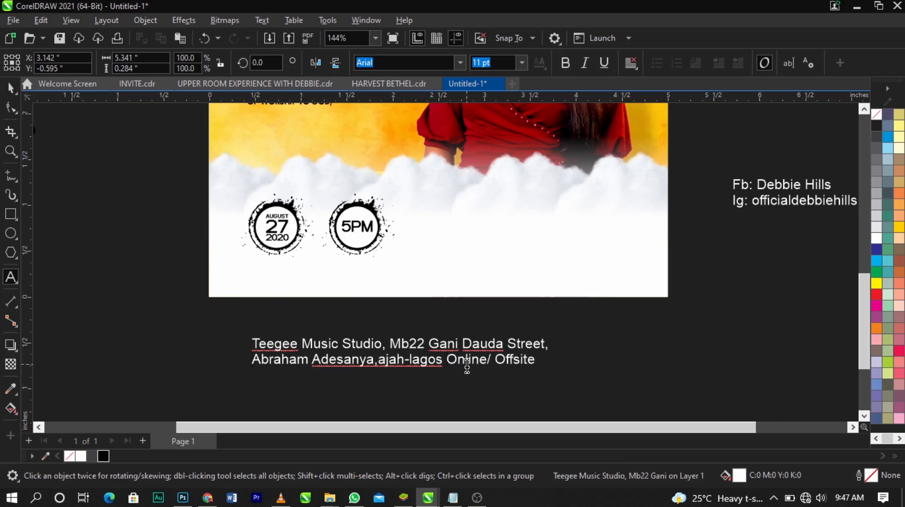
Add a space after the second line's comma and capitalize both parts of the hyphenated area and city name
left_click(401, 360)
left_click(379, 366)
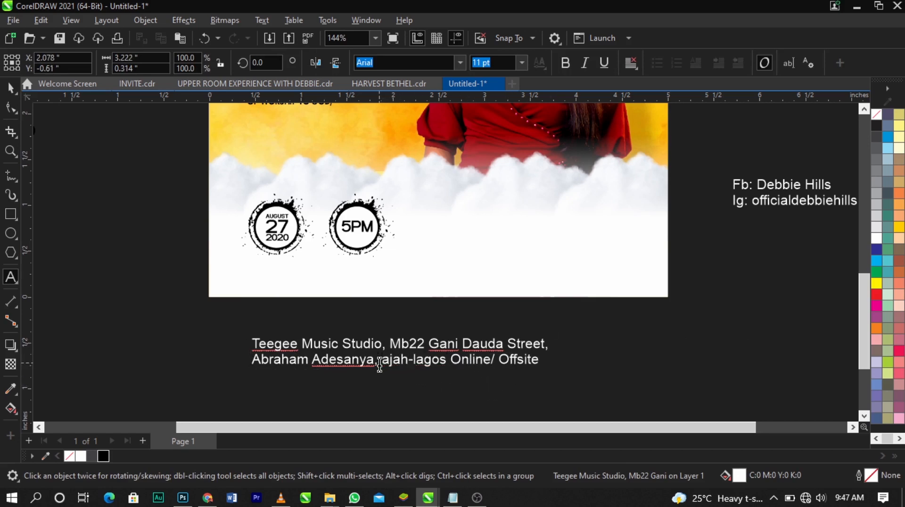
key("Delete")
type("A")
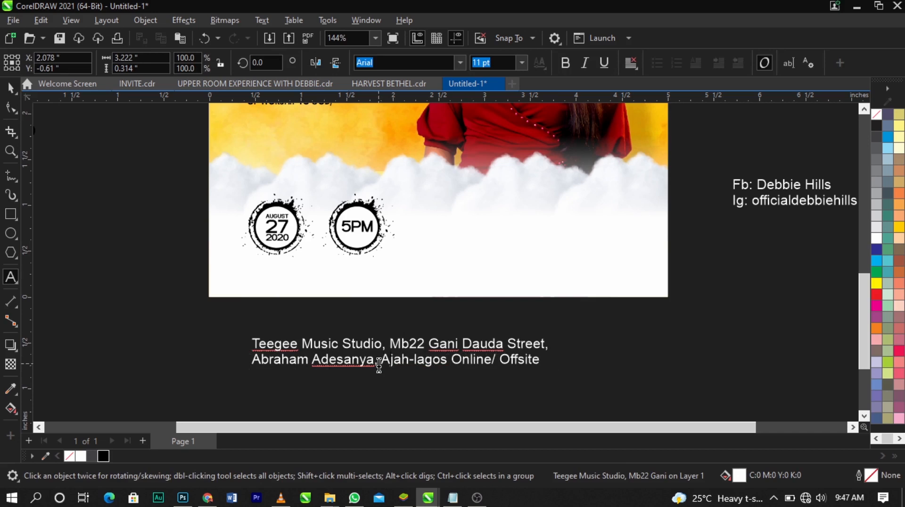
left_click(416, 367)
key("Delete")
type("L")
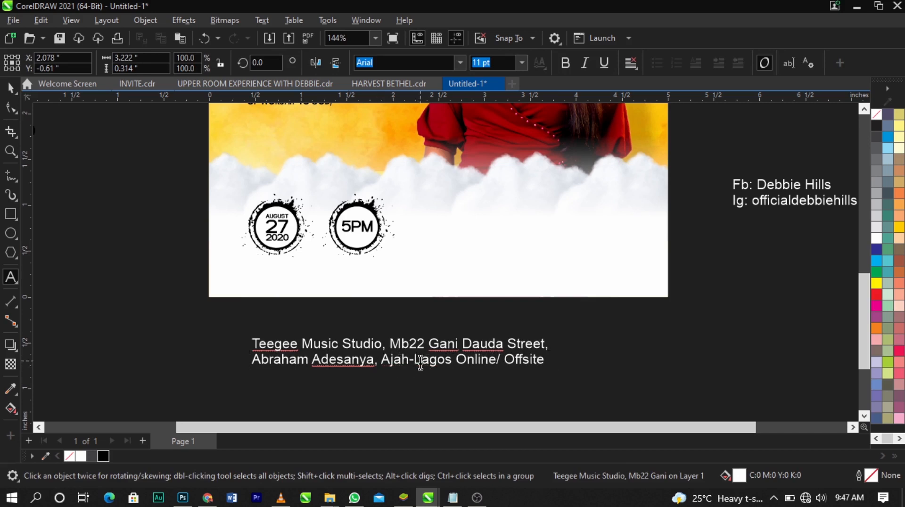
Shrink the venue text to about 7.659 pt, position it beneath the two circles on the flyer and fill it with black
key("Escape")
left_click_drag(552, 375, 425, 281)
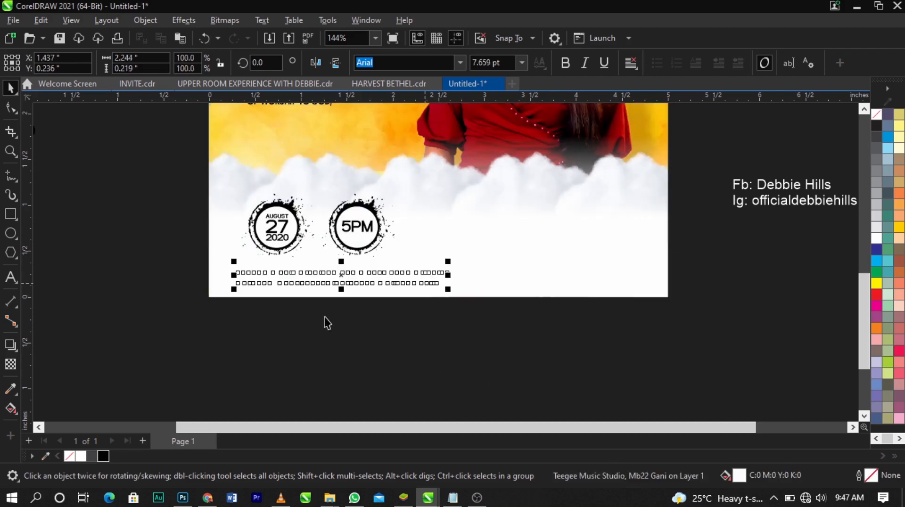
left_click(312, 286)
scroll(313, 282, "up", 2)
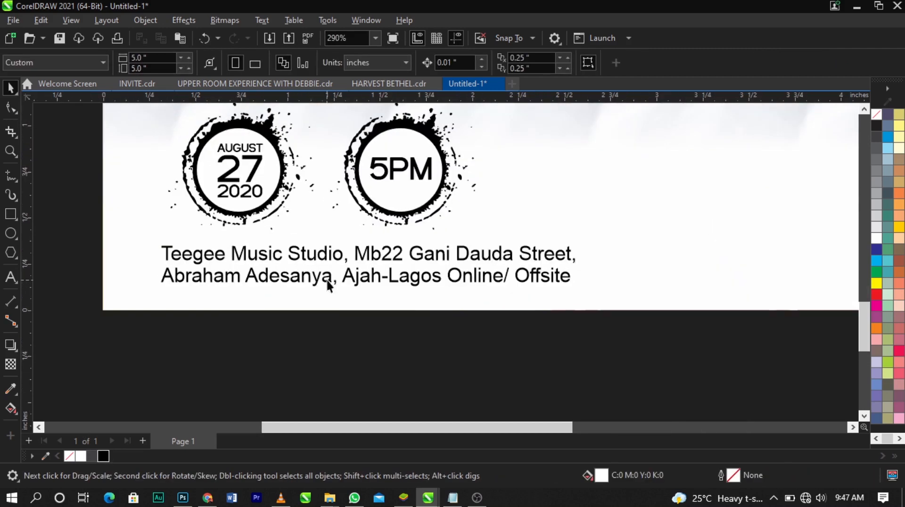
Set the venue text's font to Futura LT
left_click(362, 278)
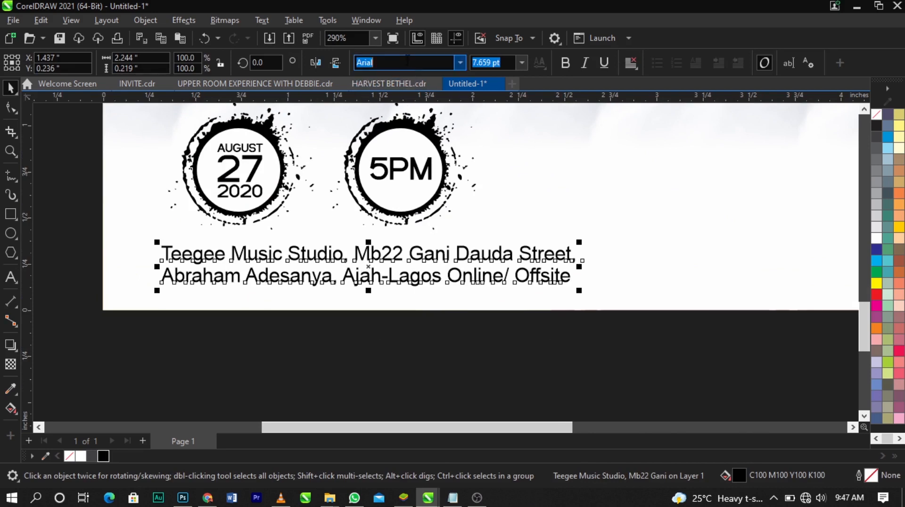
type("Futura LT")
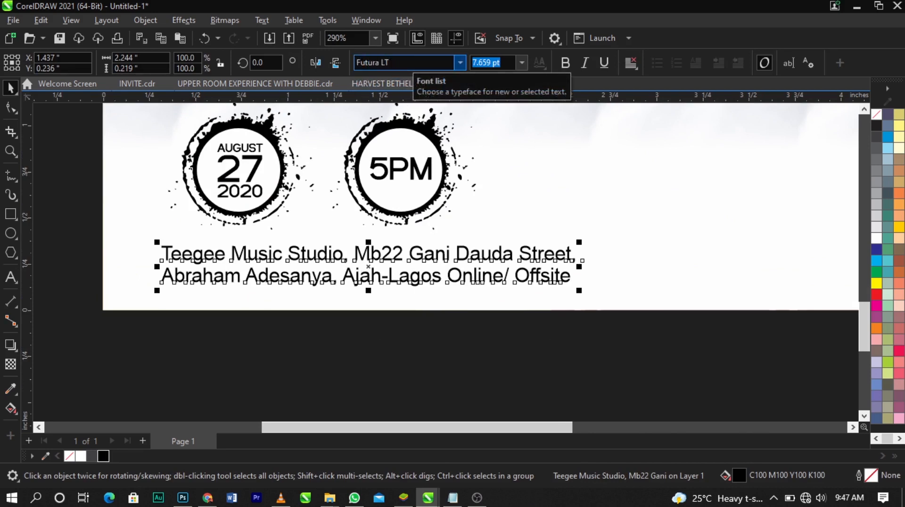
key("Return")
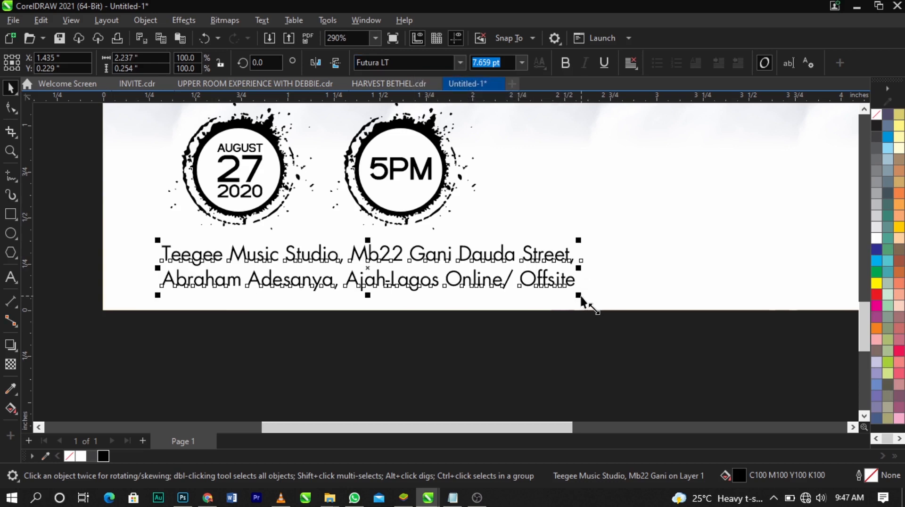
Shrink the venue text beneath the circles and move the location icon down beside the flyer's lower-left edge
left_click_drag(579, 295, 479, 270)
left_click(445, 315)
scroll(445, 316, "down", 3)
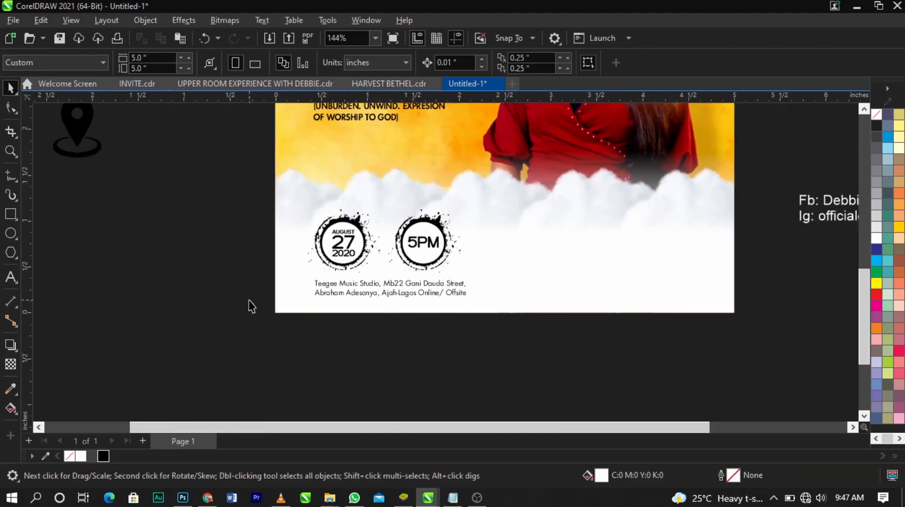
left_click_drag(97, 141, 232, 248)
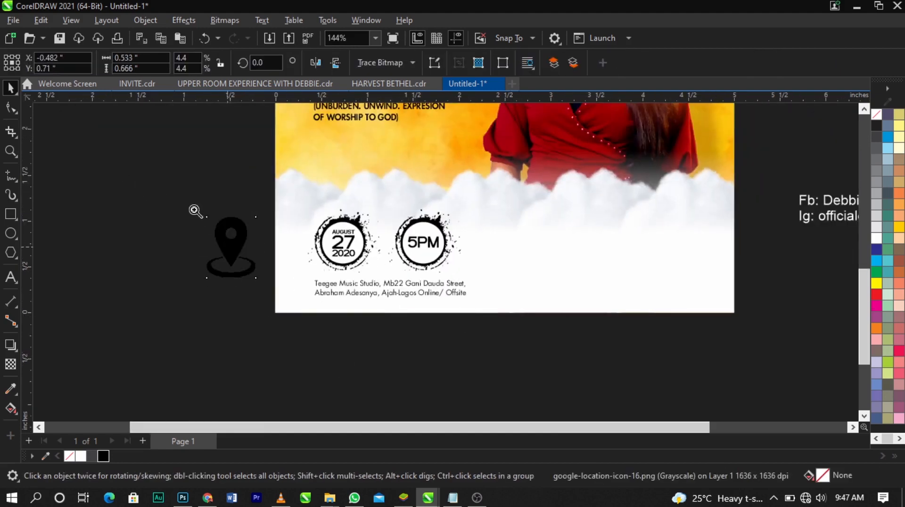
Shift the date and time circles up slightly and move the venue text closer beneath them
scroll(320, 272, "up", 3)
left_click(543, 253)
left_click_drag(543, 254, 545, 234)
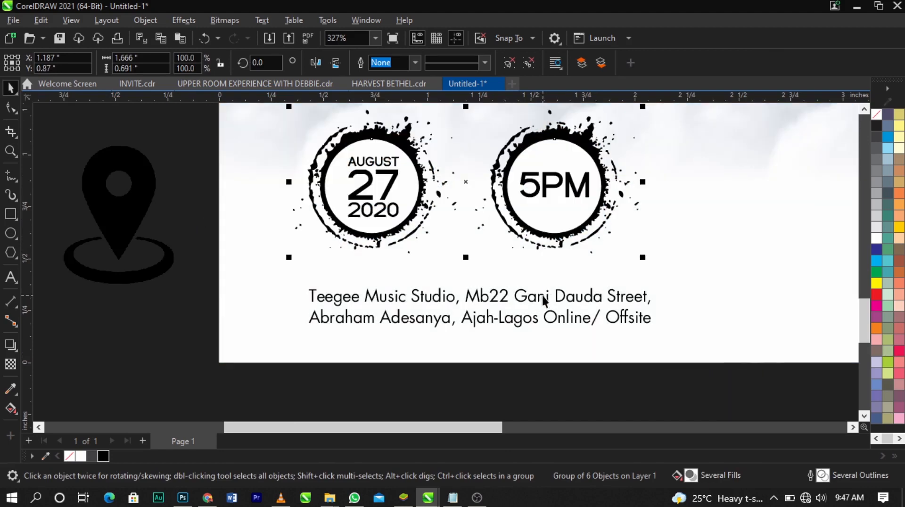
left_click_drag(544, 300, 547, 282)
Convert the location icon to a 300 dpi RGB bitmap with anti-aliasing and a transparent background
left_click(120, 199)
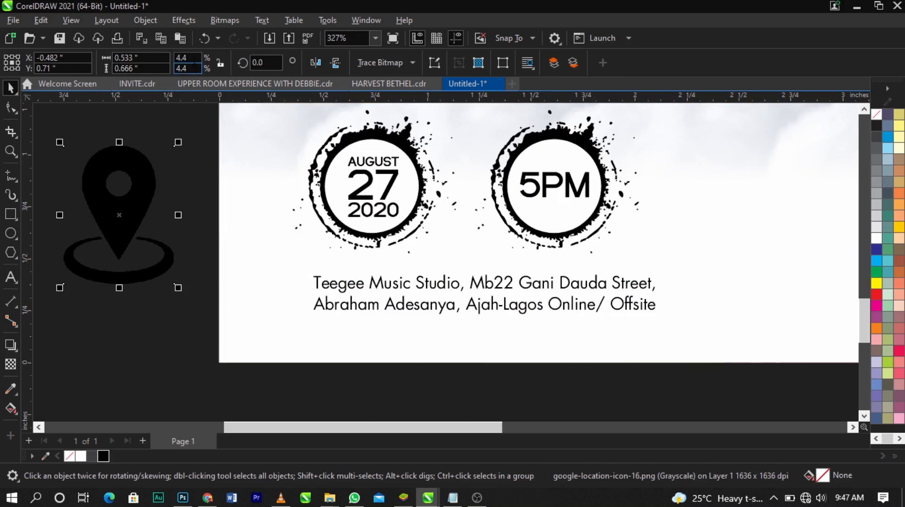
left_click(215, 28)
left_click(219, 36)
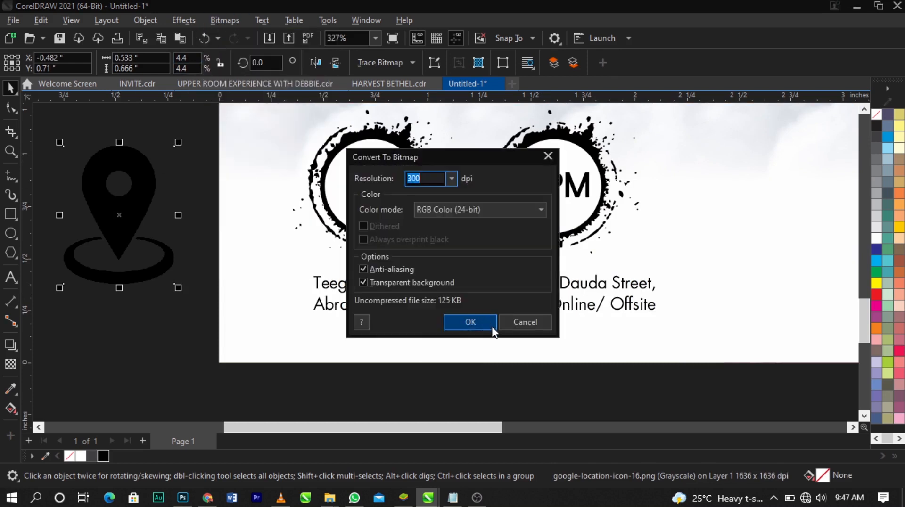
left_click(493, 325)
Convert the location icon bitmap to 1-bit black and white using the Line Art method with threshold 218
left_click(231, 21)
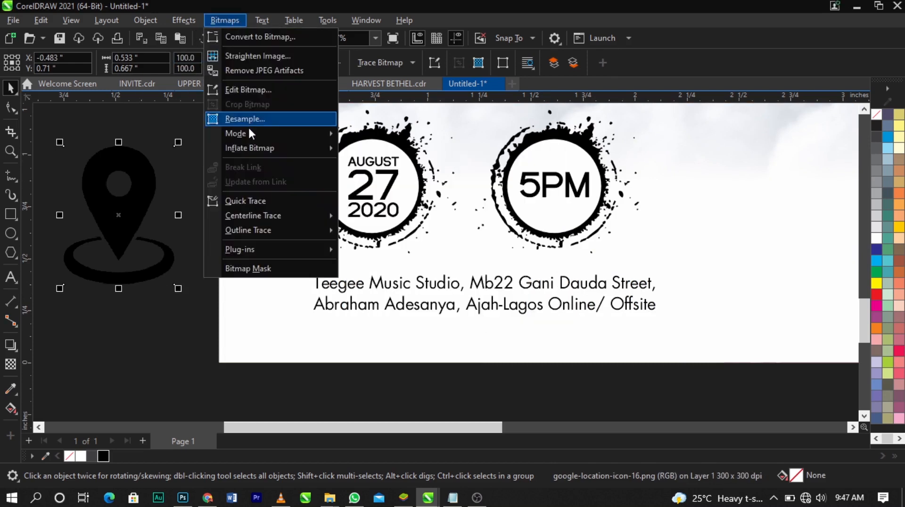
mouse_move(335, 134)
left_click(365, 135)
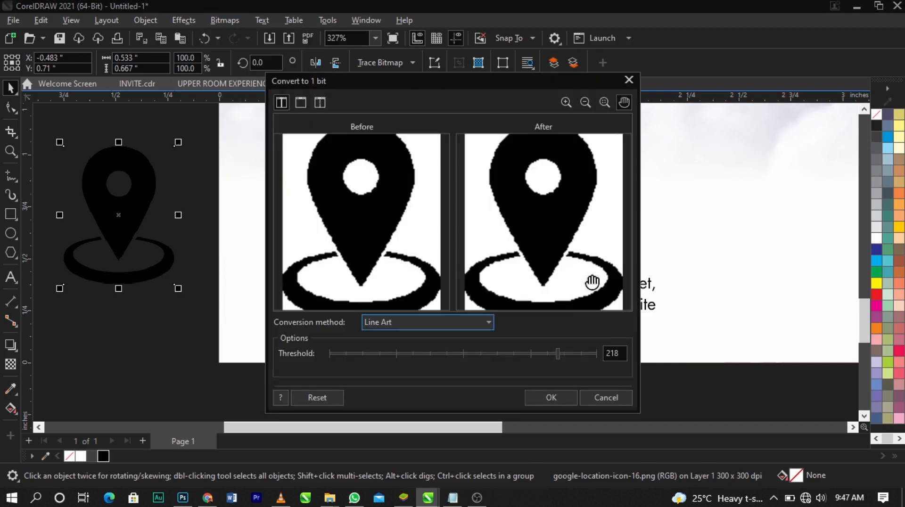
left_click(568, 397)
Outline-trace the location icon as line art with the background color removed, and delete the remaining white-backed bitmap
left_click(389, 68)
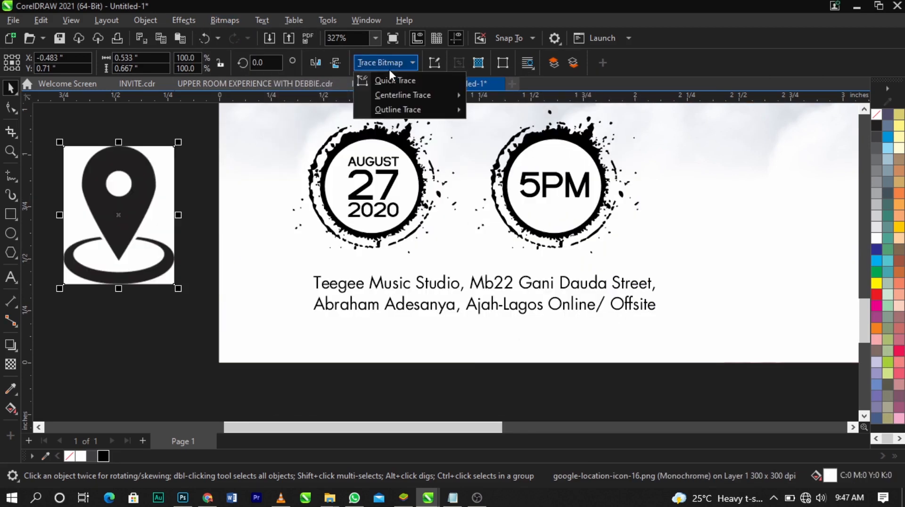
mouse_move(399, 108)
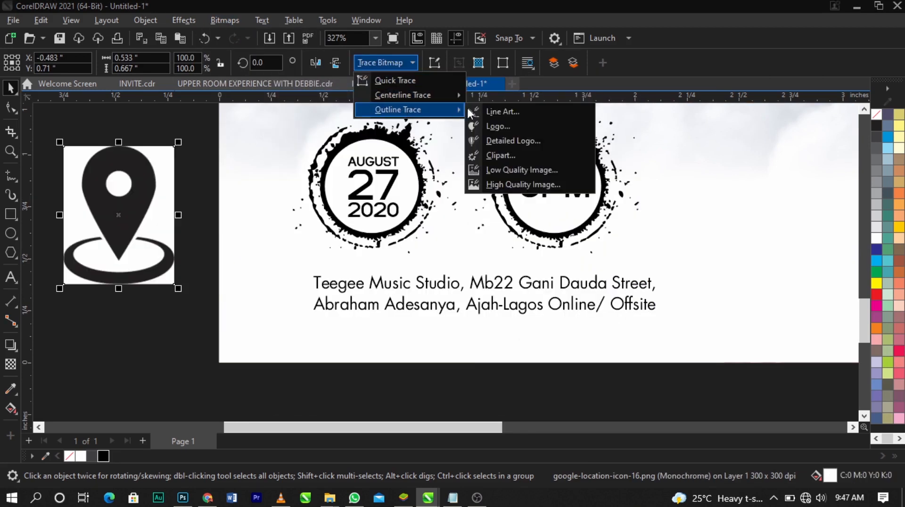
left_click(502, 112)
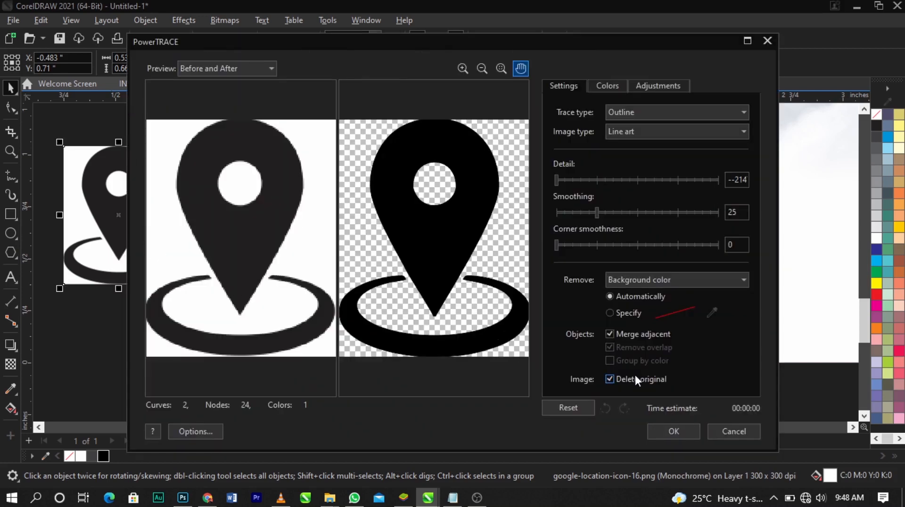
left_click(672, 432)
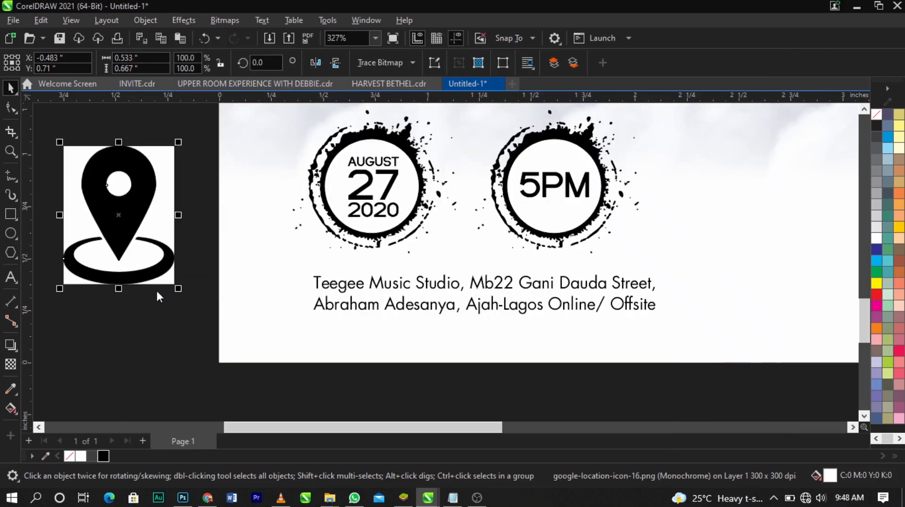
left_click(156, 230)
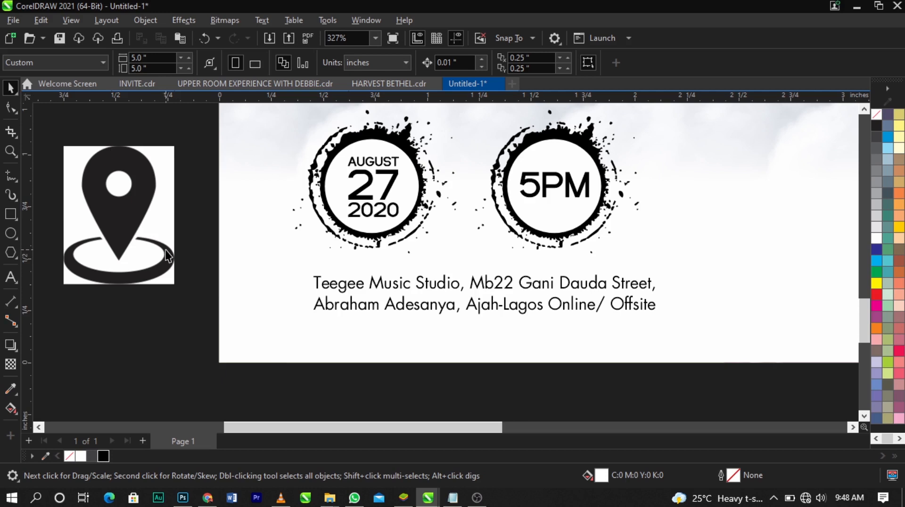
left_click(164, 212)
key("Delete")
Separate the traced icon's parts and delete the ring beneath the location pin
left_click(168, 263)
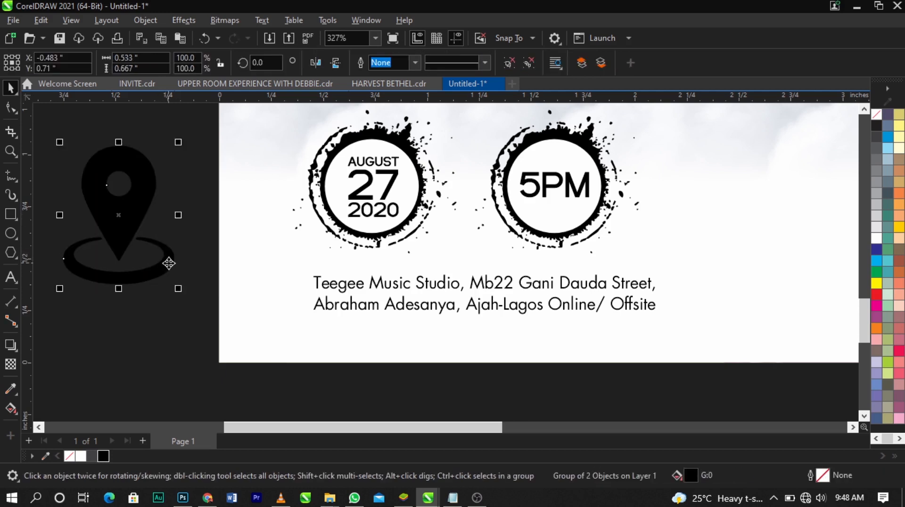
left_click(169, 263, "ctrl")
key("Delete")
Shrink the location pin and place it just left of the two-line venue text, aligning the pair under the circles
left_click(105, 220)
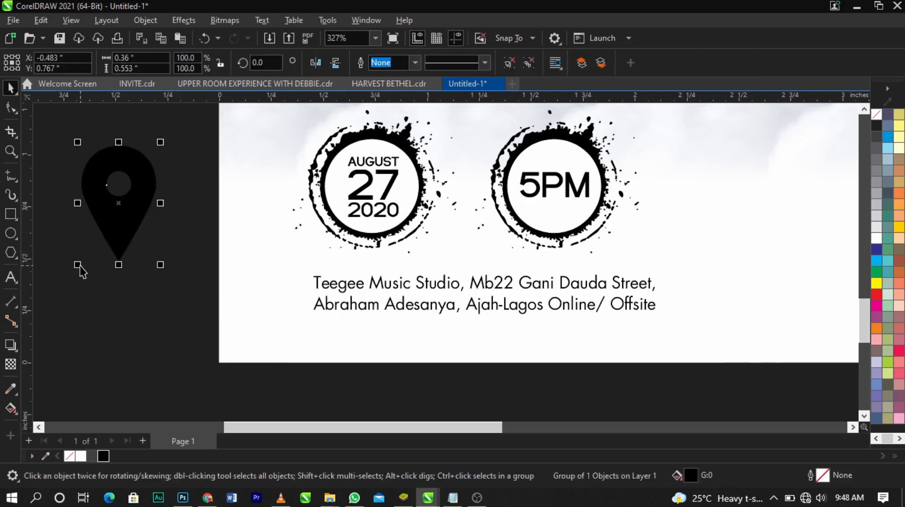
left_click_drag(112, 250, 125, 237)
left_click(124, 236)
left_click_drag(78, 265, 339, 289)
left_click(334, 290, "shift")
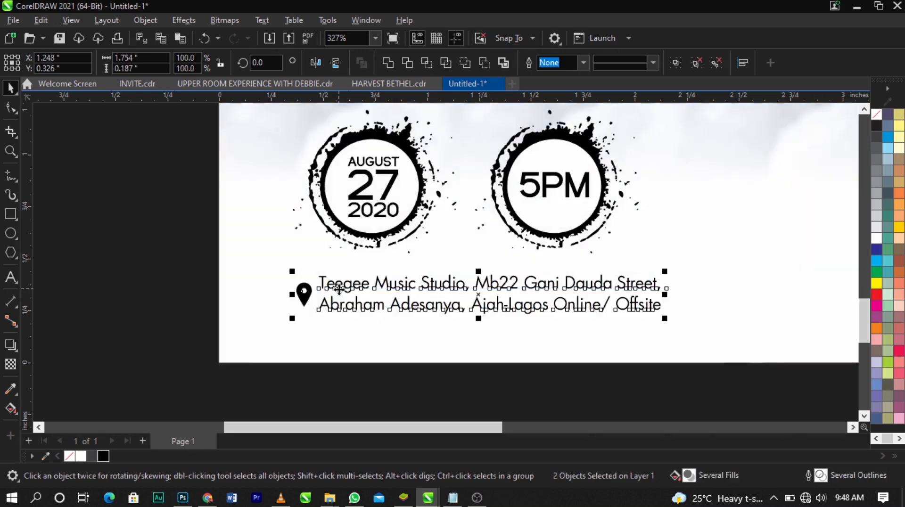
Move the "with" host-name text onto the flyer's white area to the right of the time circle and fill it black
scroll(338, 293, "down", 3)
left_click(260, 299)
key("z")
left_click_drag(259, 182, 829, 360)
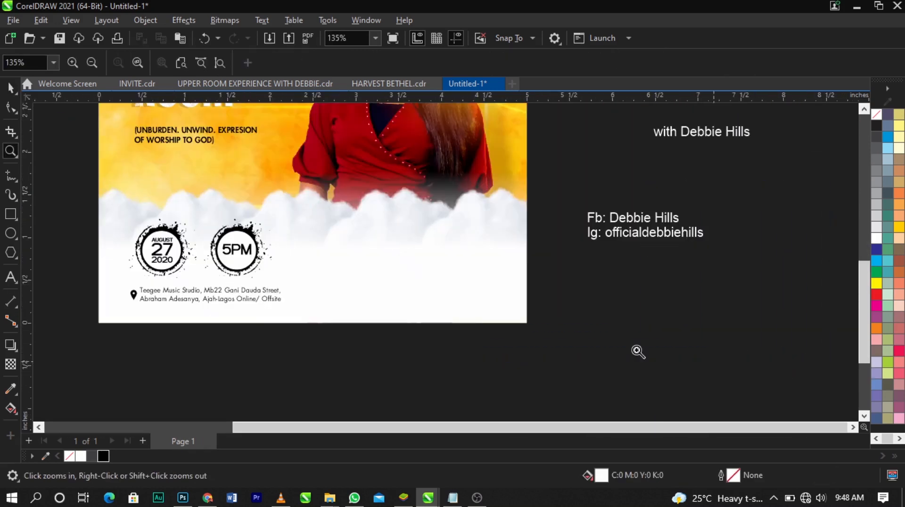
key("space")
left_click(215, 261)
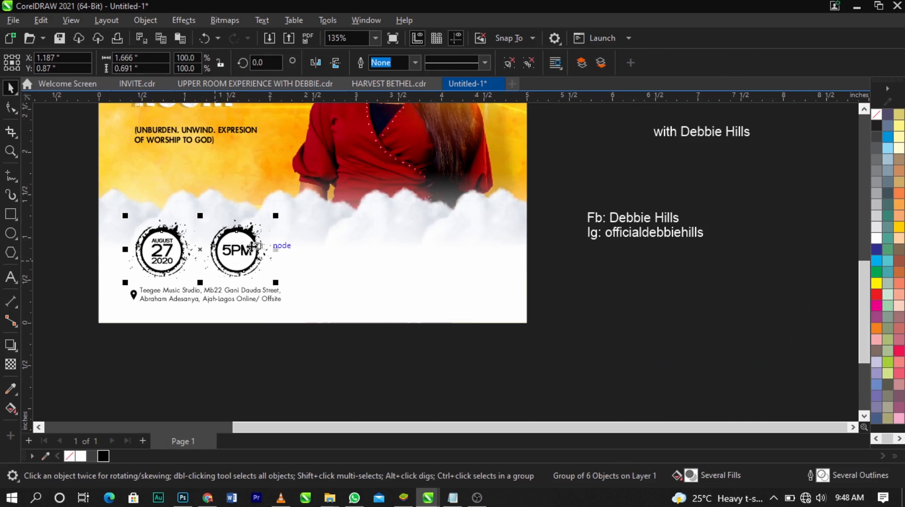
left_click(542, 327)
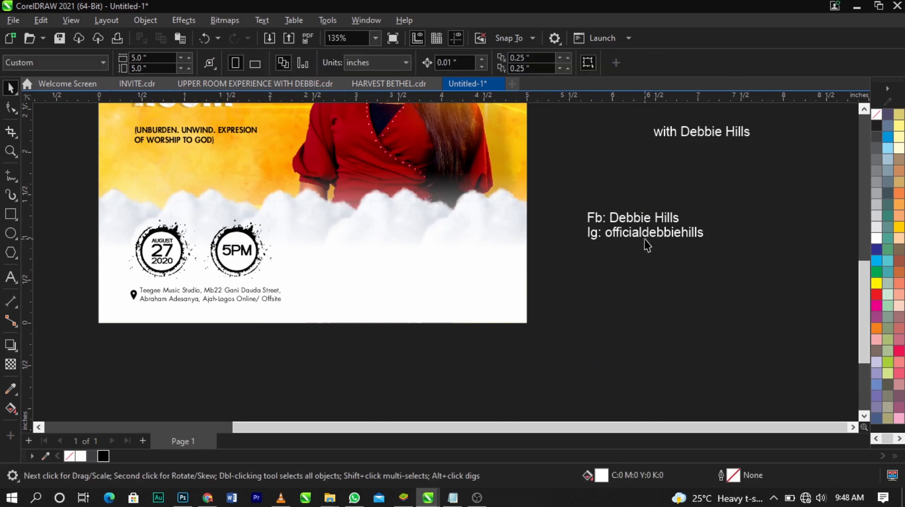
left_click_drag(692, 141, 441, 268)
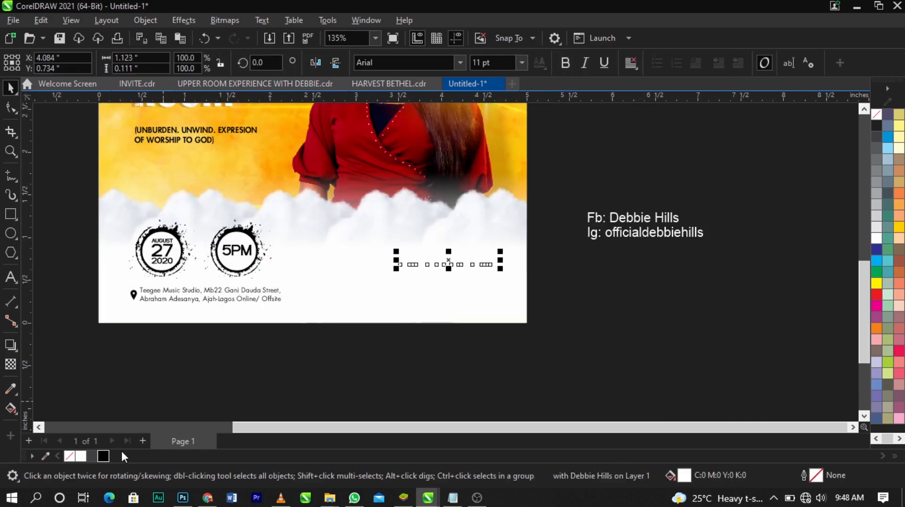
left_click(103, 456)
Put the host's name on its own line below "with" and break the two lines apart into separate text objects
key("z")
left_click_drag(287, 198, 599, 330)
key("space")
double_click(415, 257)
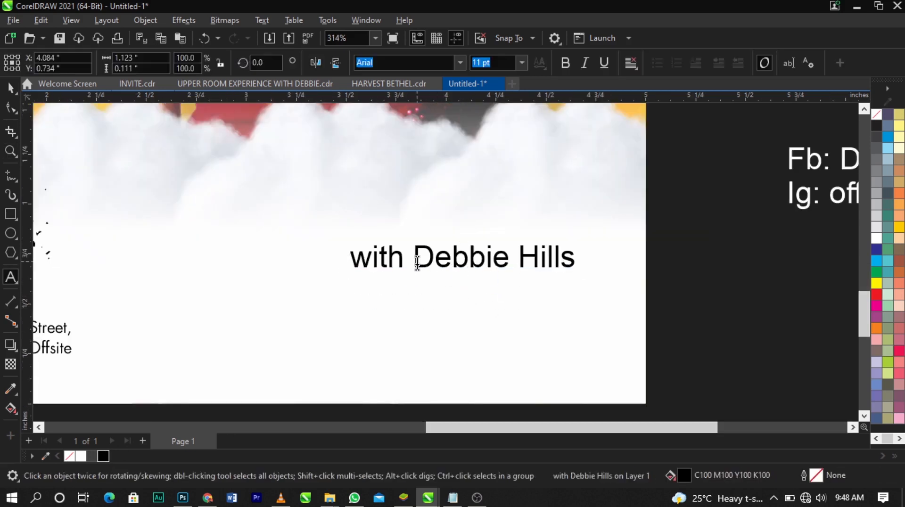
key("Return")
key("ctrl+space")
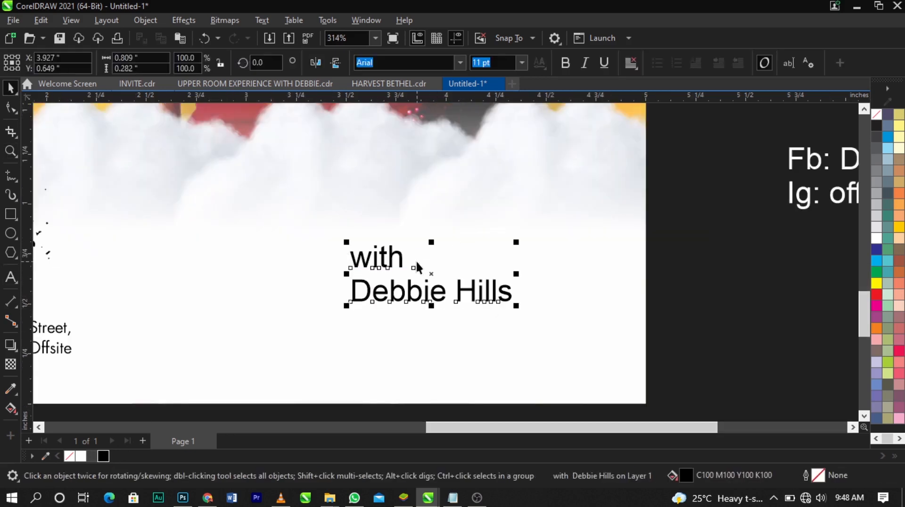
key("ctrl+k")
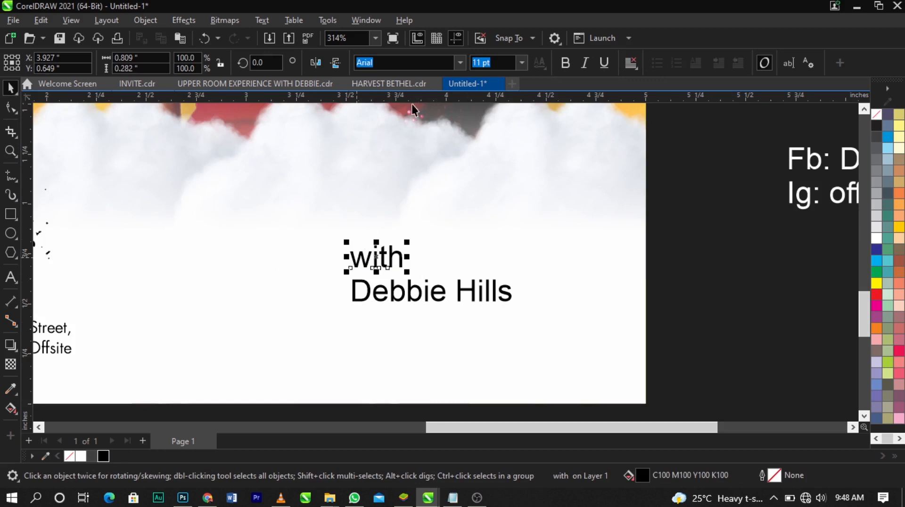
Set "with" in The Jacklyn font, enlarge it to about 20.195 pt and move it above and left of the host's name
type("The Jacklyn")
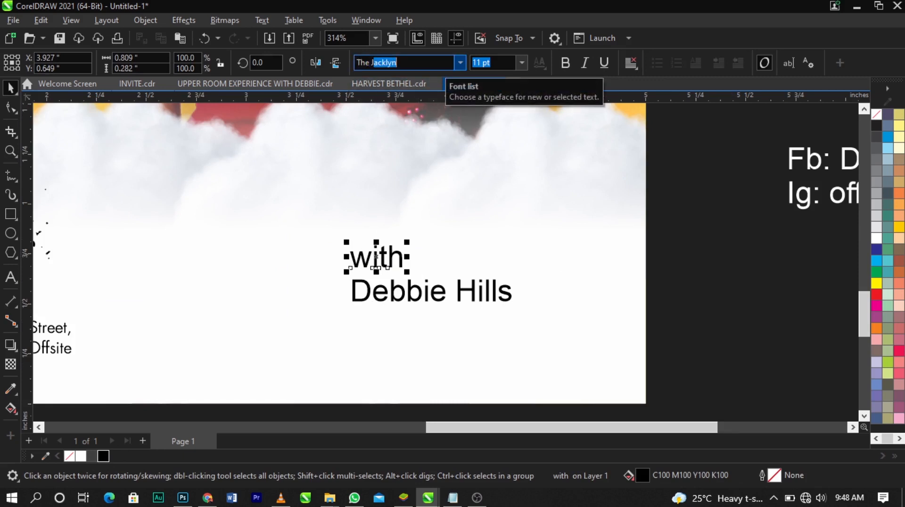
key("Return")
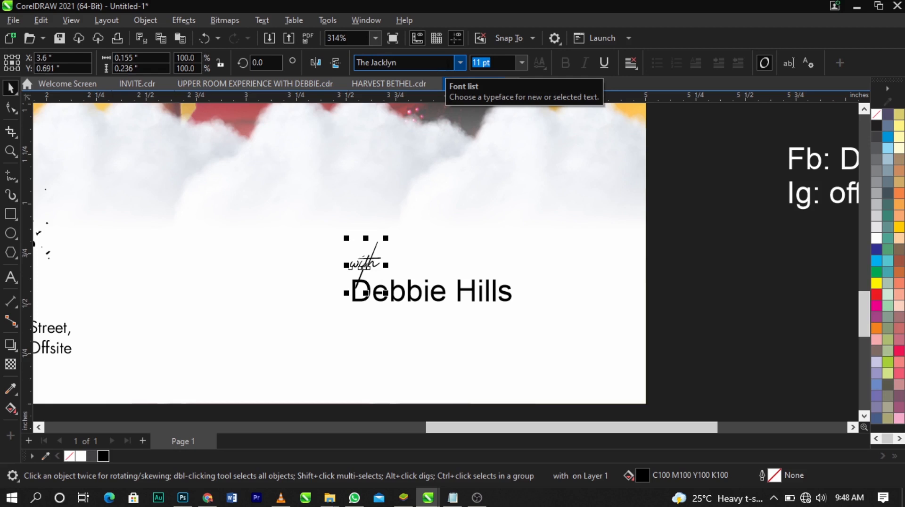
left_click_drag(386, 242, 398, 214)
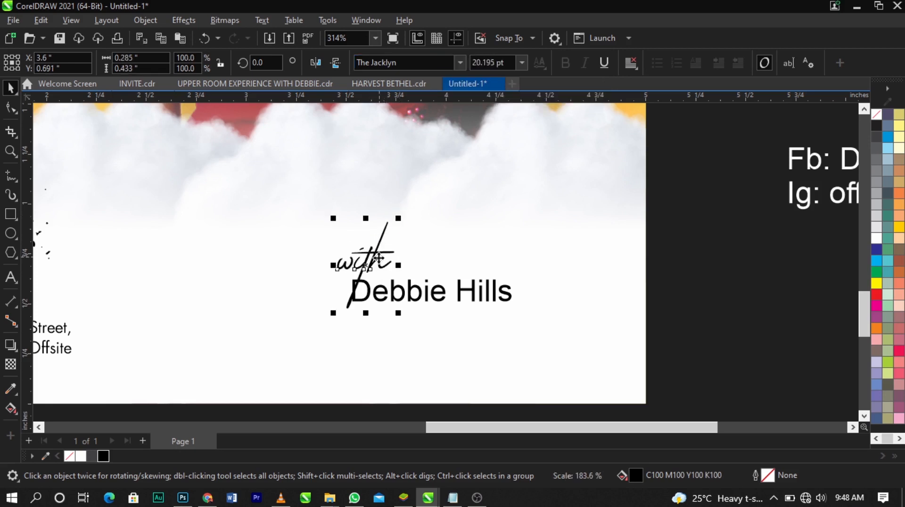
left_click_drag(375, 258, 346, 227)
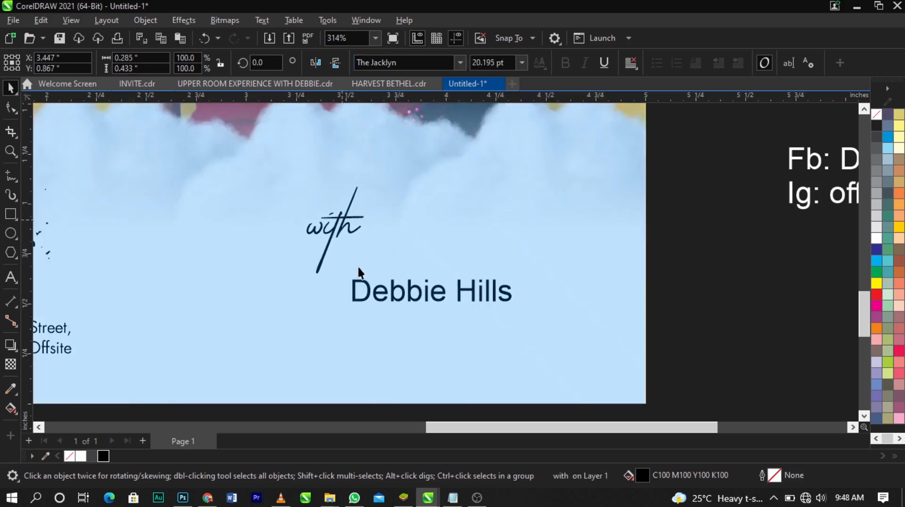
Move the host's name closer beneath "with" and change it to uppercase
left_click(356, 274)
left_click_drag(356, 273, 349, 259)
double_click(352, 257)
key("shift+F3")
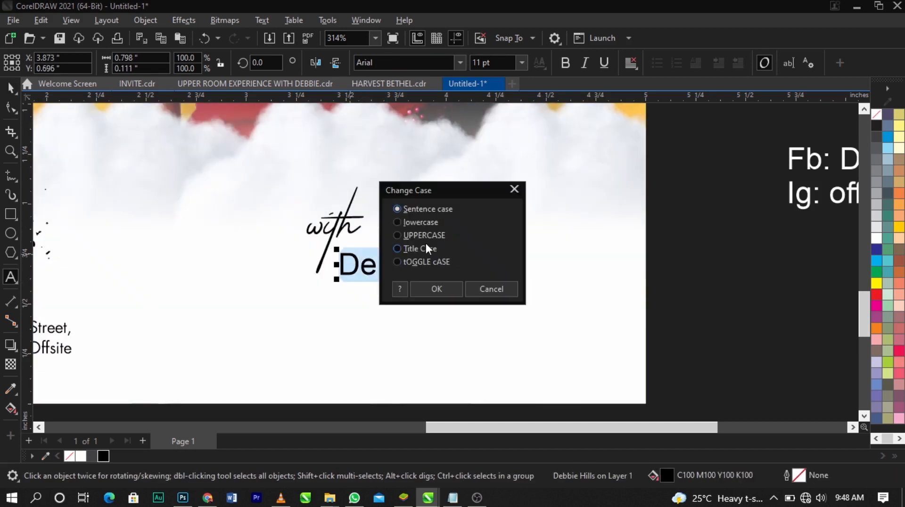
left_click(427, 288)
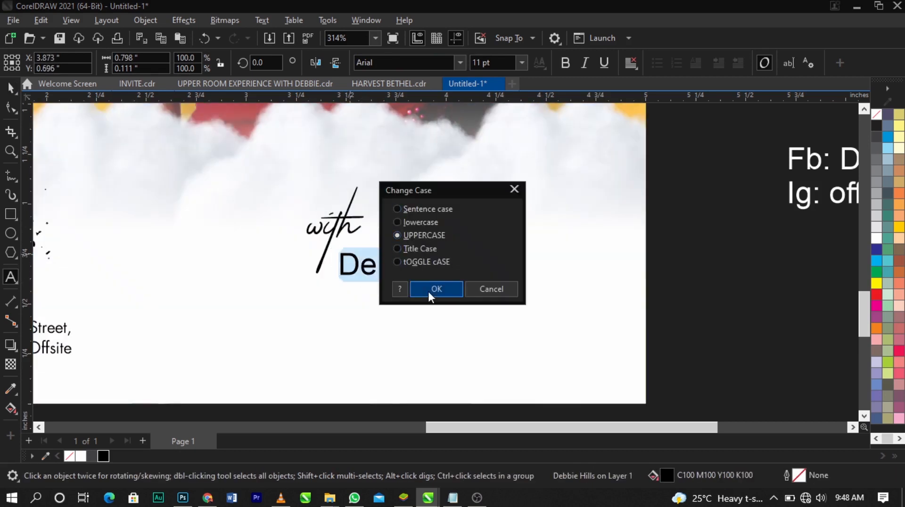
Lower "with" slightly toward the host's name and move both together up to the lower edge of the clouds
left_click_drag(348, 231, 348, 243)
left_click(385, 266, "shift")
left_click_drag(384, 267, 302, 211)
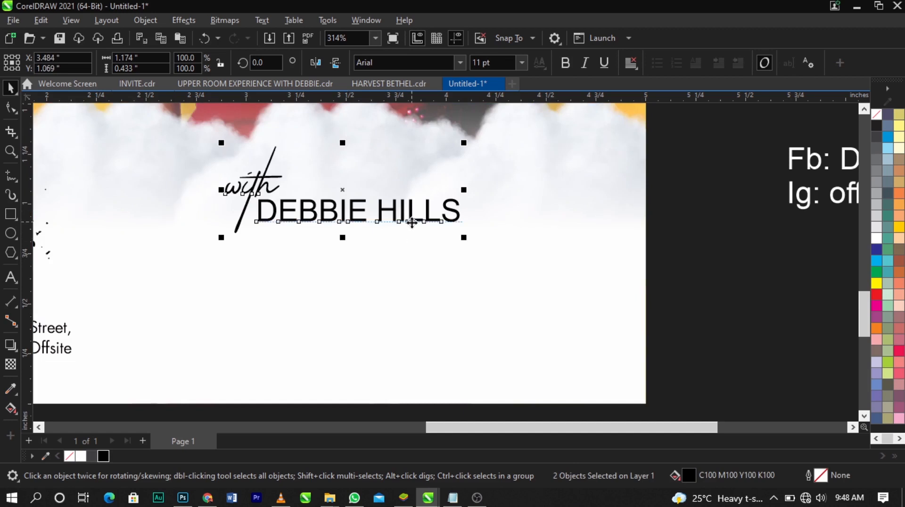
left_click_drag(412, 223, 422, 241)
Move the Fb and Ig handles text onto the flyer below the host's name and fill it black
scroll(494, 228, "down", 2)
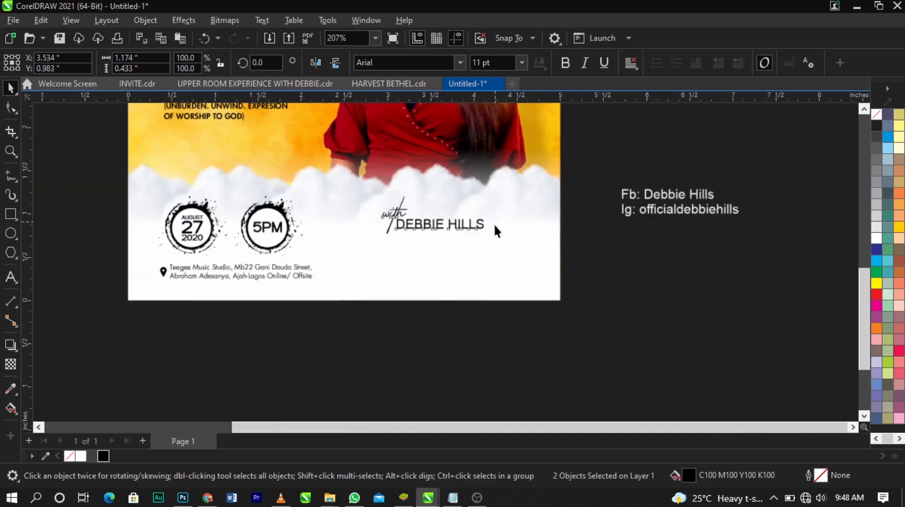
left_click(656, 215)
left_click_drag(667, 213, 428, 288)
left_click(103, 456)
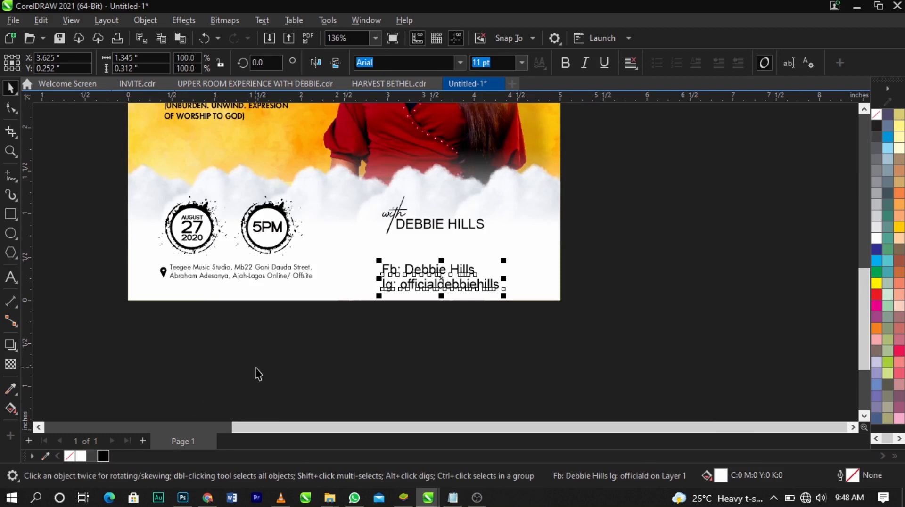
Scale "with" and the host's name together down to about 94.4%
key("z")
left_click_drag(273, 160, 605, 322)
key("space")
left_click_drag(757, 166, 345, 258)
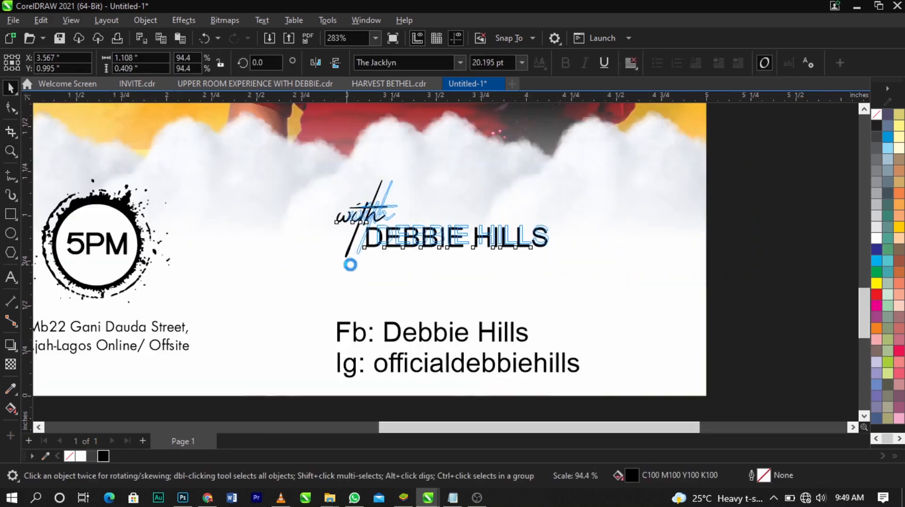
Remove the "Fb:" and "Ig:" labels, place both handles on one line with a gap between them and shrink the text to about 8.211 pt
double_click(402, 338)
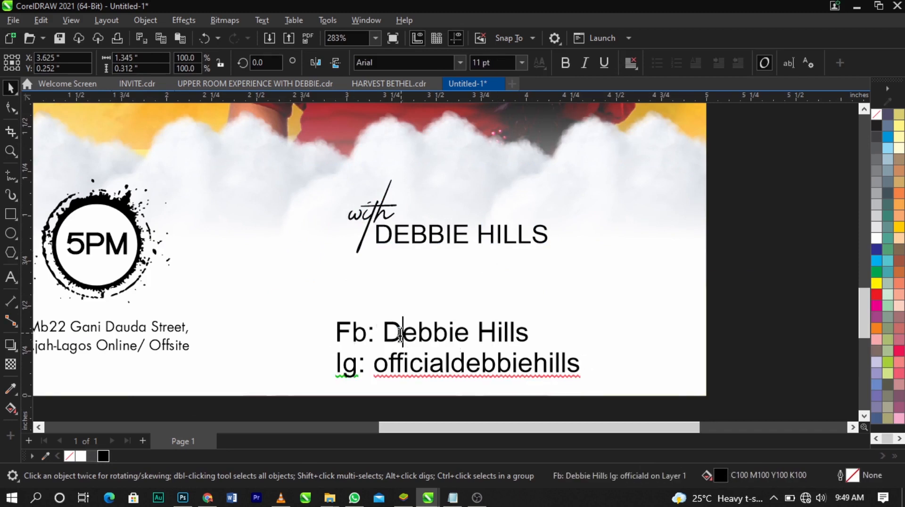
key("BackSpace")
key("BackSpace")
key("BackSpace")
key("BackSpace")
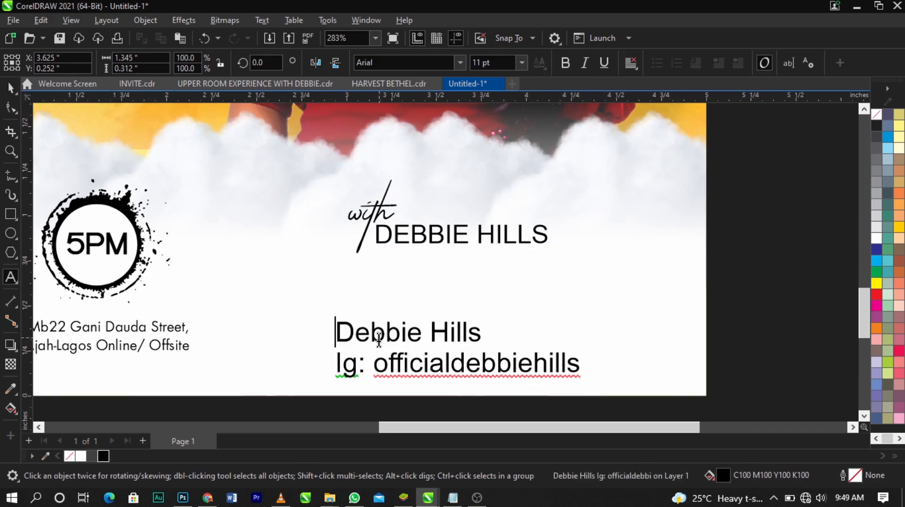
left_click(376, 368)
key("BackSpace")
key("BackSpace")
key("BackSpace")
key("BackSpace")
key("BackSpace")
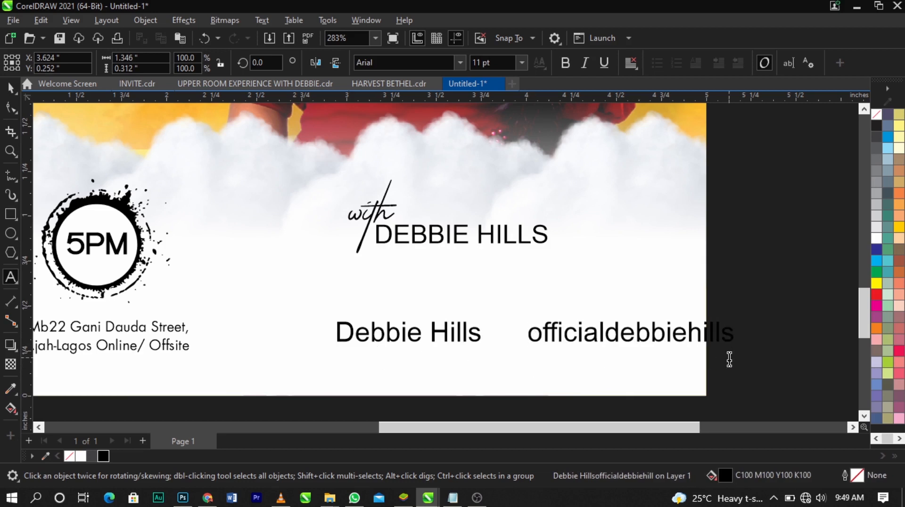
left_click_drag(742, 356, 642, 360)
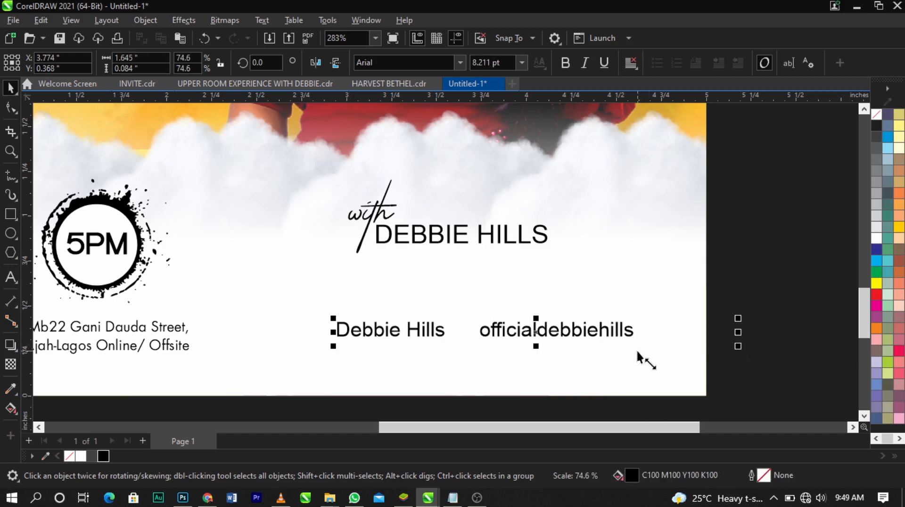
Align the social handles line with the bottom edge of the venue address
left_click(171, 347, "shift")
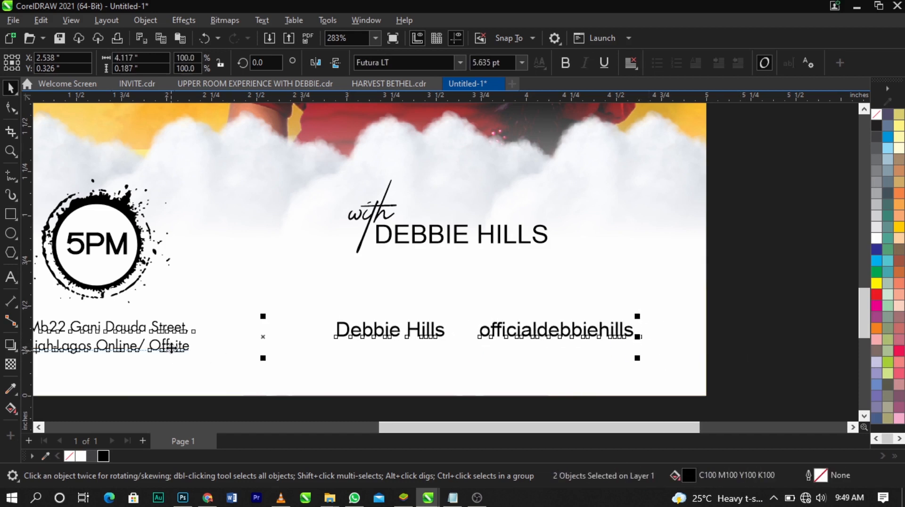
key("b")
left_click(520, 416)
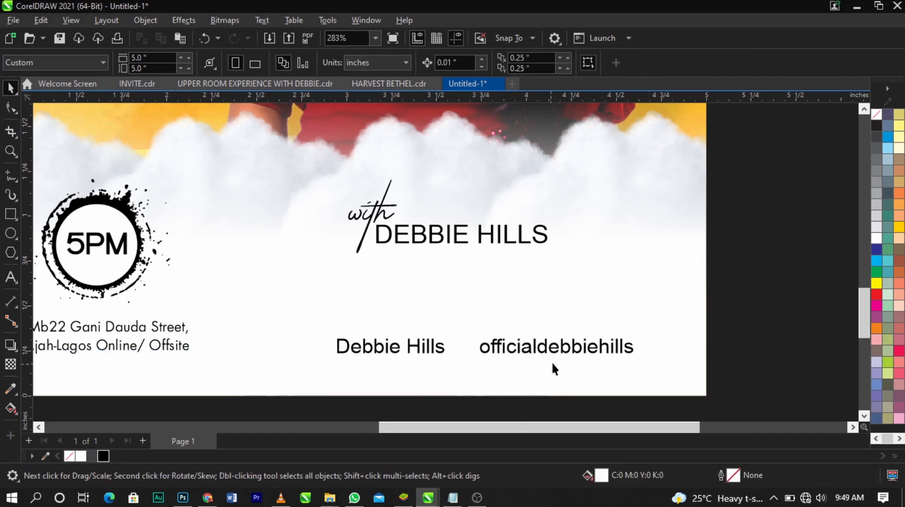
Shrink the social handles line slightly and left-align it with the host's name
left_click(561, 353)
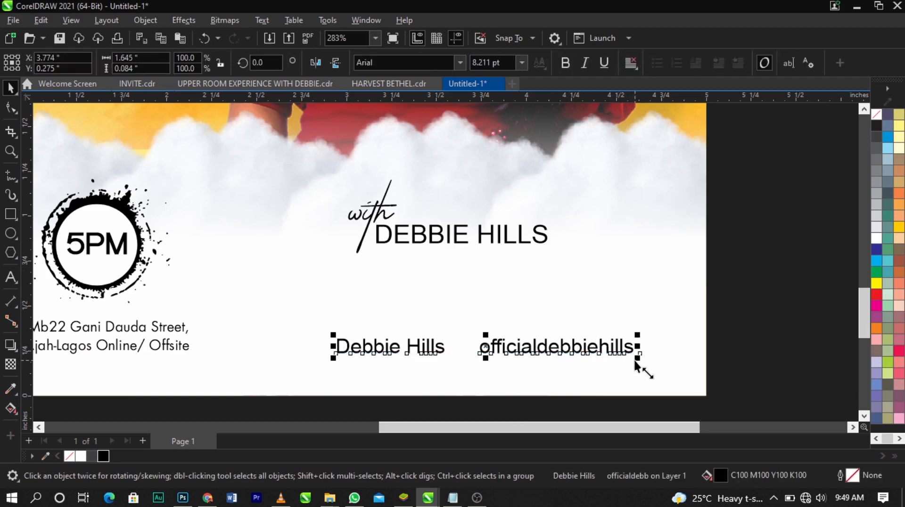
left_click_drag(636, 363, 634, 359)
left_click(476, 241, "shift")
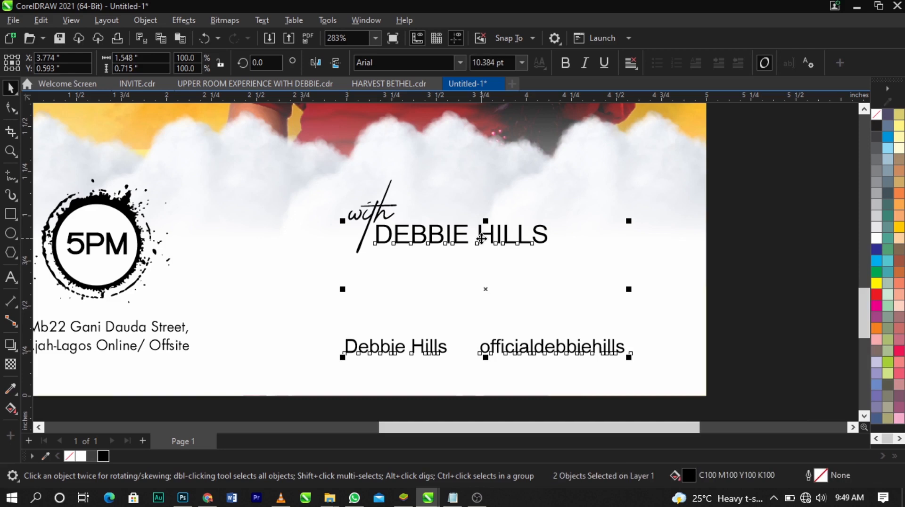
left_click_drag(481, 238, 565, 273)
left_click(739, 289)
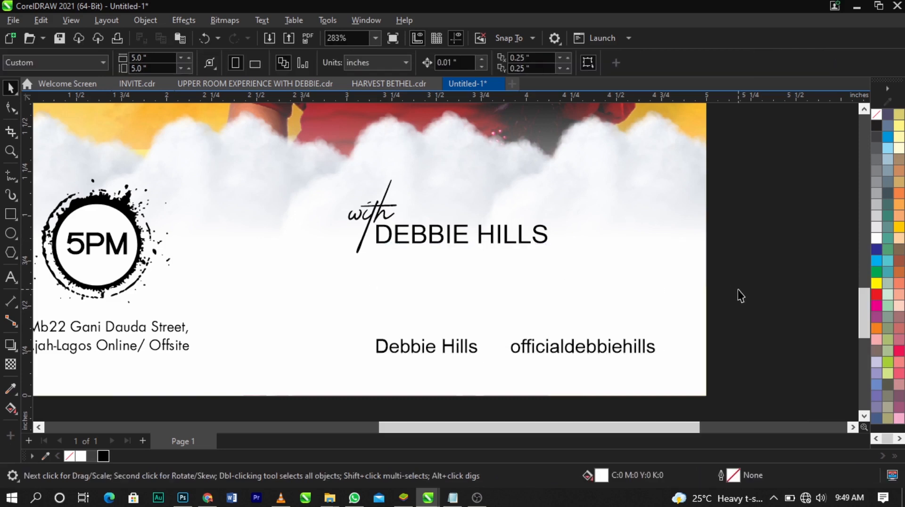
Reduce the social handles text further to about 7.491 pt, keeping its start under the host's name
left_click(657, 347)
left_click(655, 350)
left_click_drag(659, 361, 652, 366)
left_click(762, 355)
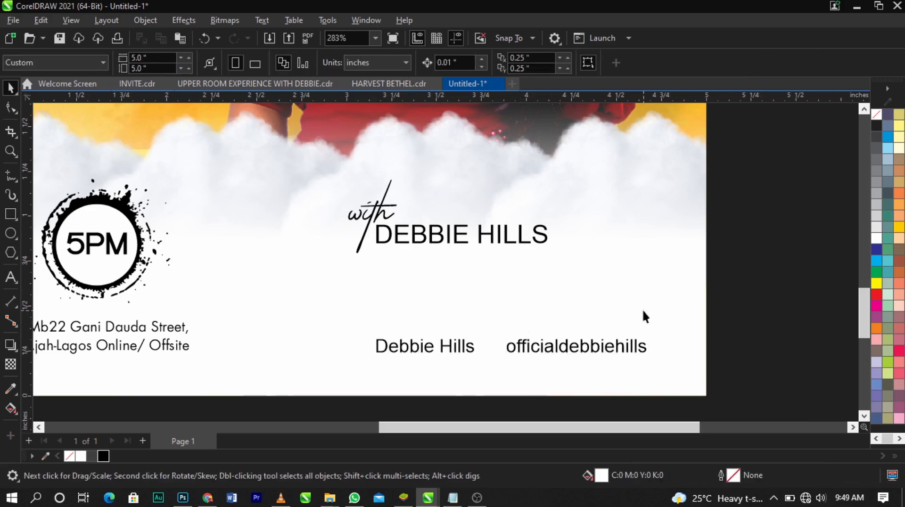
Shrink the Instagram and Facebook icons together to about 0.393 by 0.205 inches, place them above the handles and move the Facebook icon apart
scroll(643, 310, "down", 2)
left_click(143, 131)
left_click(78, 136, "shift")
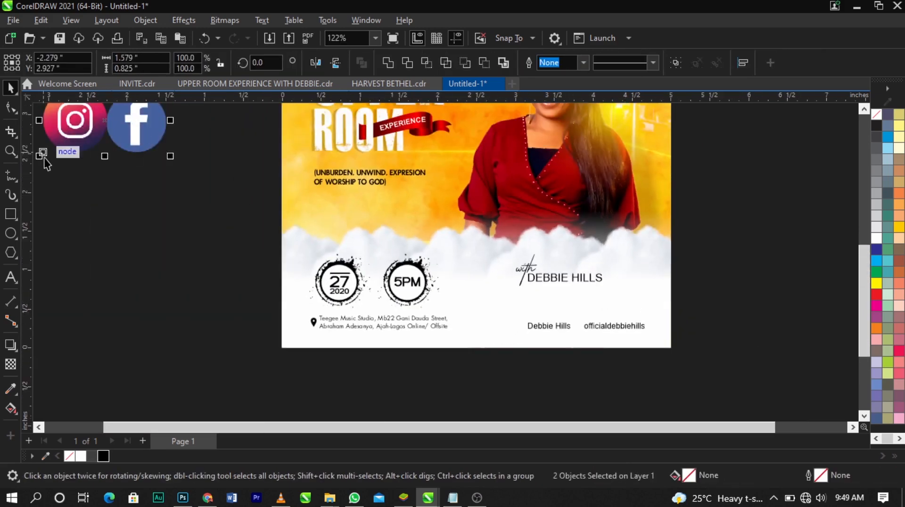
left_click_drag(40, 159, 90, 156)
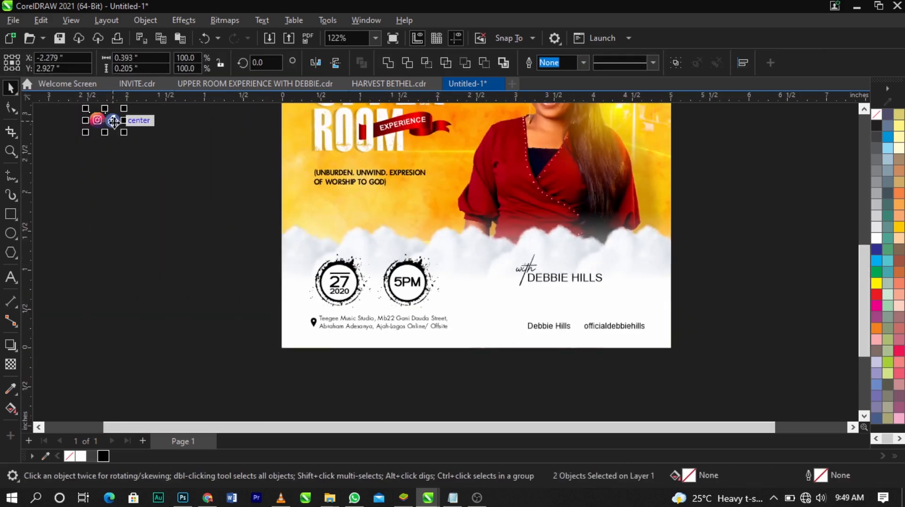
left_click_drag(115, 122, 590, 316)
key("z")
left_click_drag(430, 278, 750, 360)
key("space")
left_click_drag(428, 250, 500, 242)
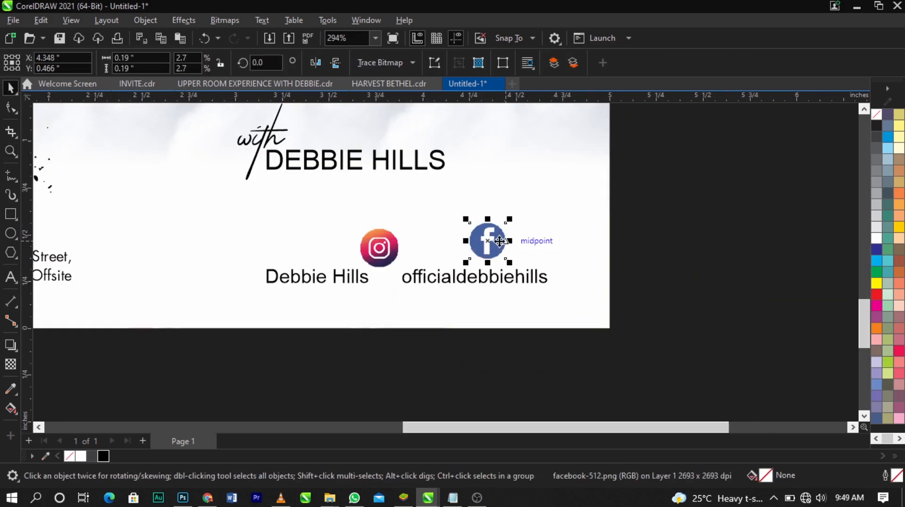
Convert the Facebook icon bitmap to Black and White (1-bit) mode
left_click(222, 16)
mouse_move(330, 137)
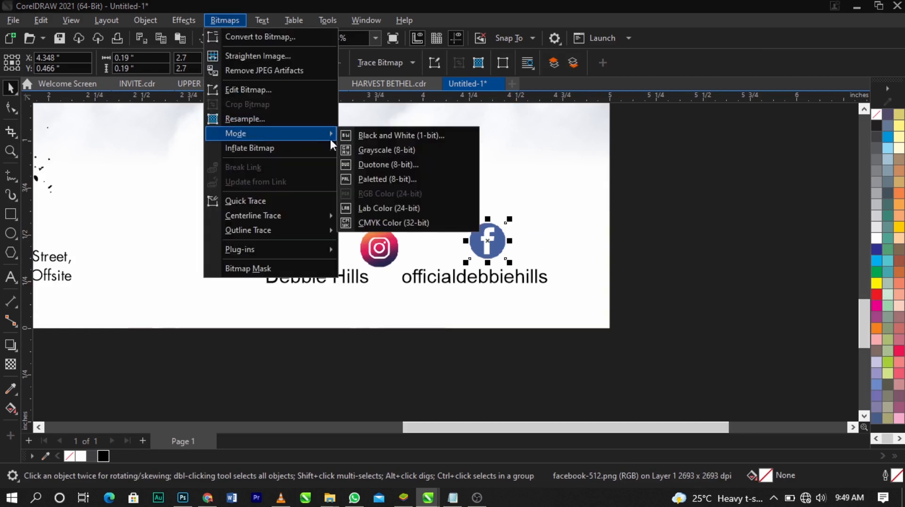
left_click(401, 135)
left_click(550, 398)
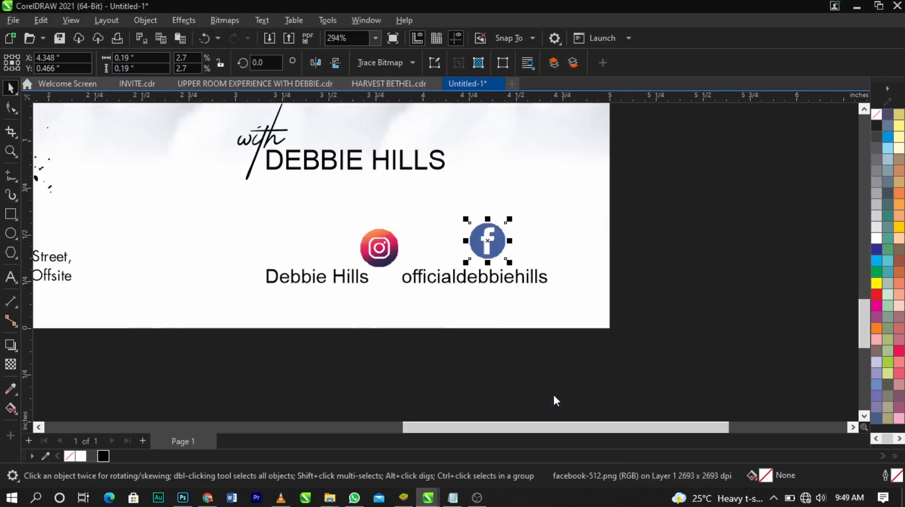
Outline-trace the black-and-white Facebook icon as line art with detail 100 and smoothing 25
left_click(375, 63)
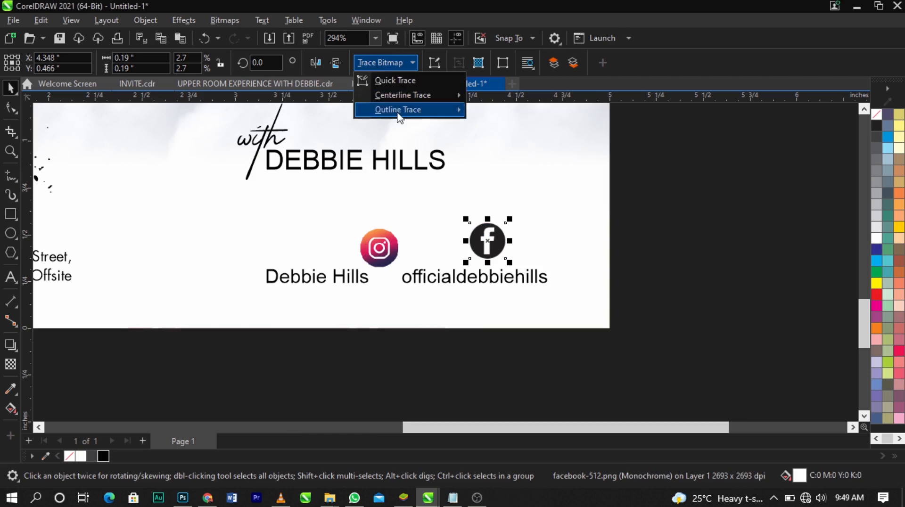
mouse_move(402, 111)
left_click(496, 111)
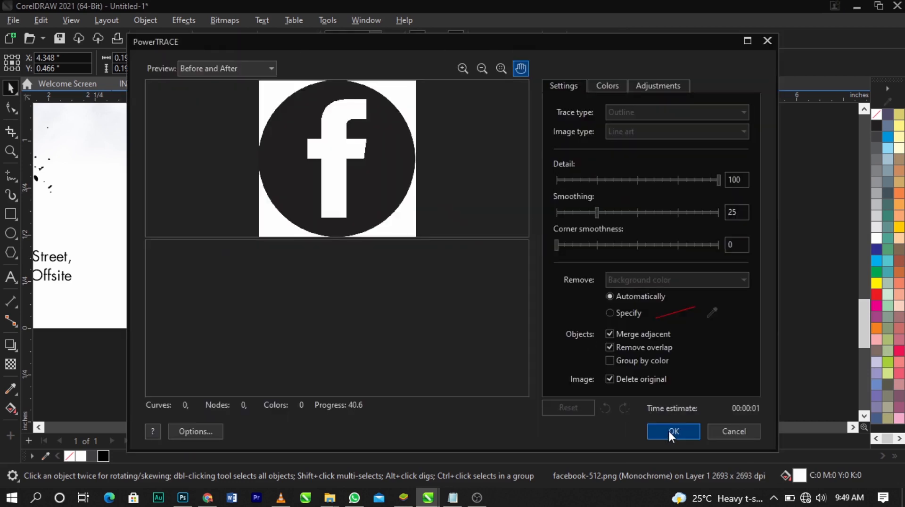
left_click(673, 431)
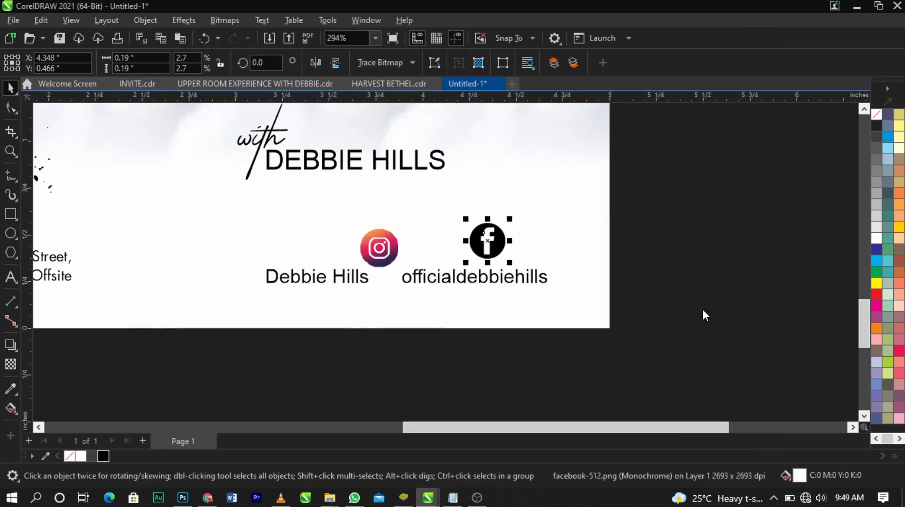
Place the traced Facebook icon before the first handle, delete the leftover original and scale the icon to about 0.138 inches
mouse_move(488, 240)
left_mouse_down()
mouse_move(538, 245)
mouse_move(257, 278)
left_mouse_up()
left_click(493, 237)
key("Delete")
scroll(257, 279, "up", 3)
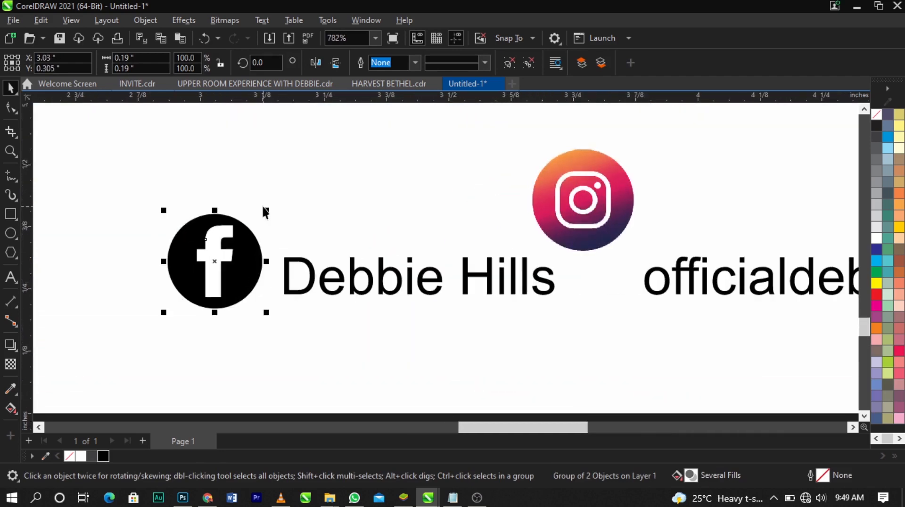
mouse_move(248, 265)
left_mouse_down()
mouse_move(260, 262)
mouse_move(250, 277)
left_mouse_up()
scroll(253, 261, "up", 2)
scroll(253, 277, "down", 3)
Try to convert the small Instagram icon to a 300 dpi RGB bitmap with a transparent background
left_click(482, 216)
left_click(225, 21)
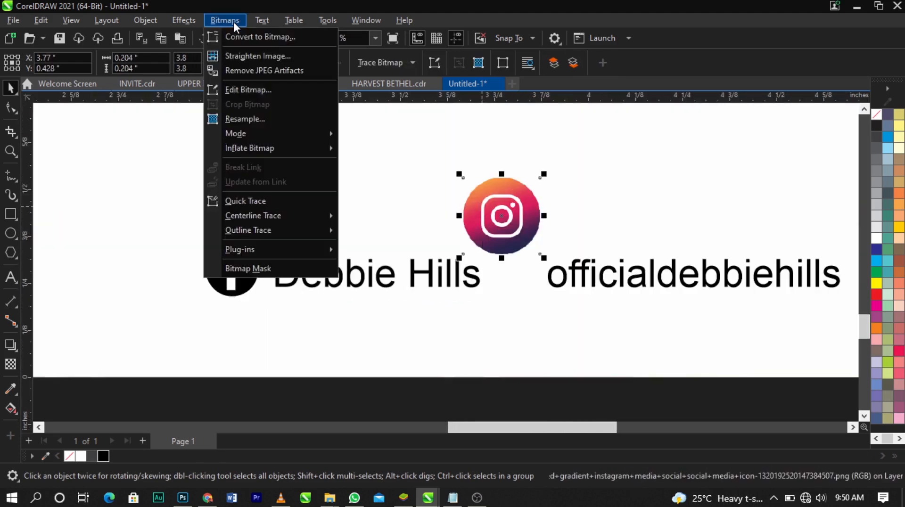
left_click(243, 36)
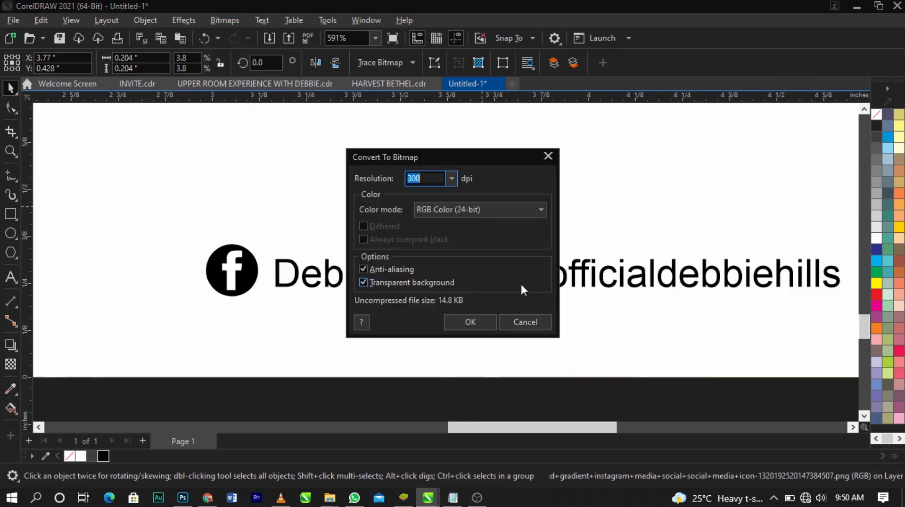
left_click(482, 322)
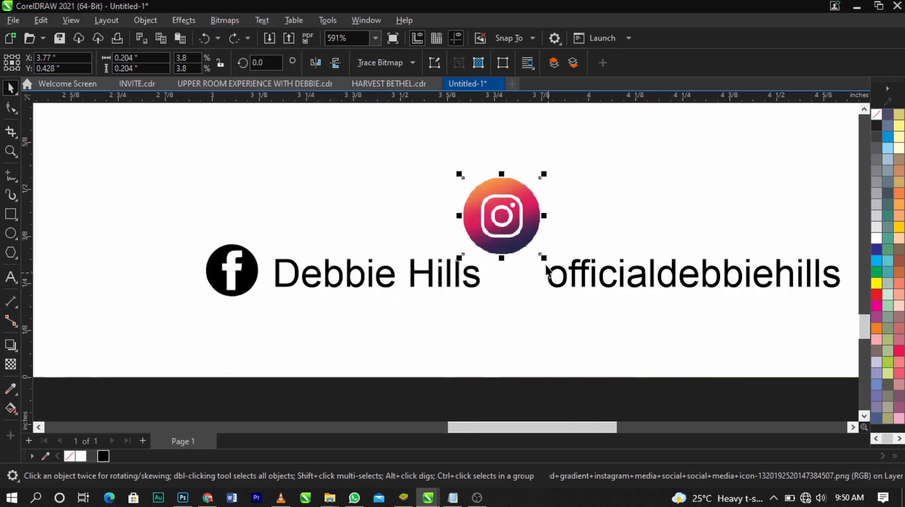
Enlarge the Instagram icon to about 0.523 inches and convert it to a bitmap
left_click_drag(545, 259, 605, 318)
left_click(225, 20)
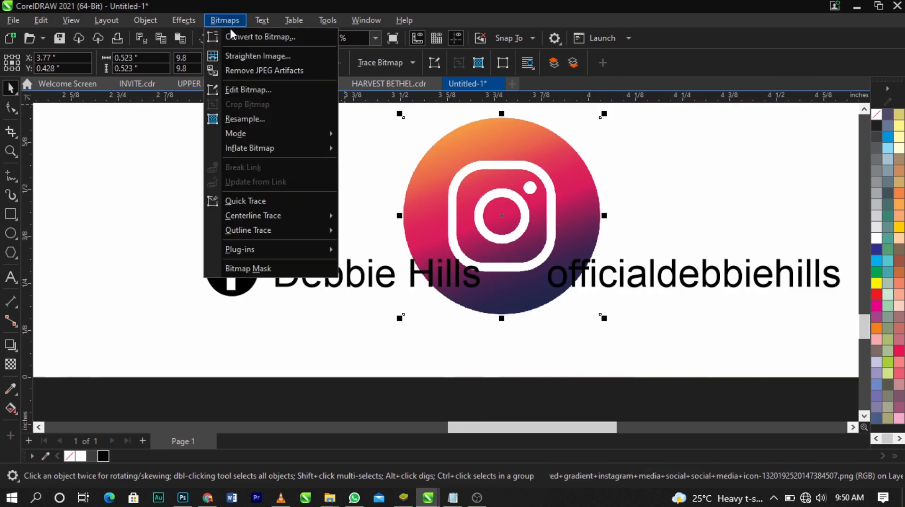
left_click(243, 34)
left_click(464, 319)
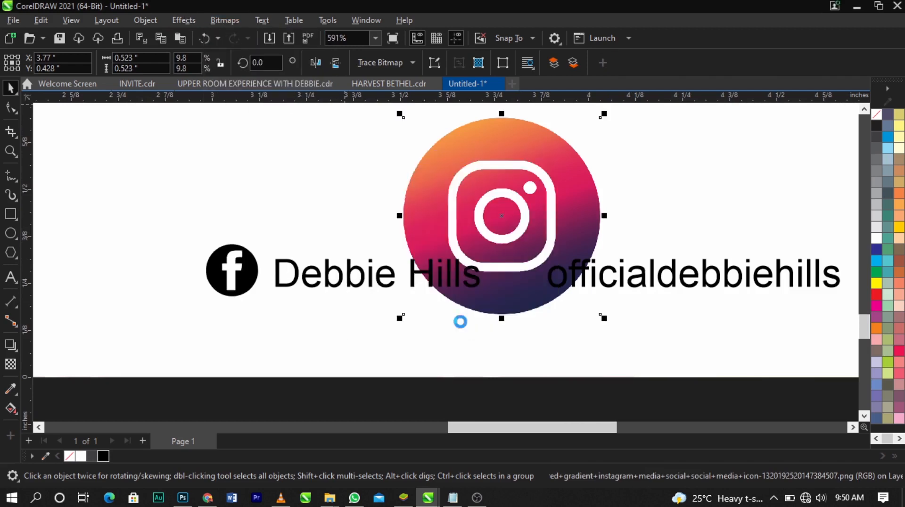
Convert the enlarged Instagram bitmap to Black and White (1-bit) mode
left_click(223, 20)
mouse_move(303, 139)
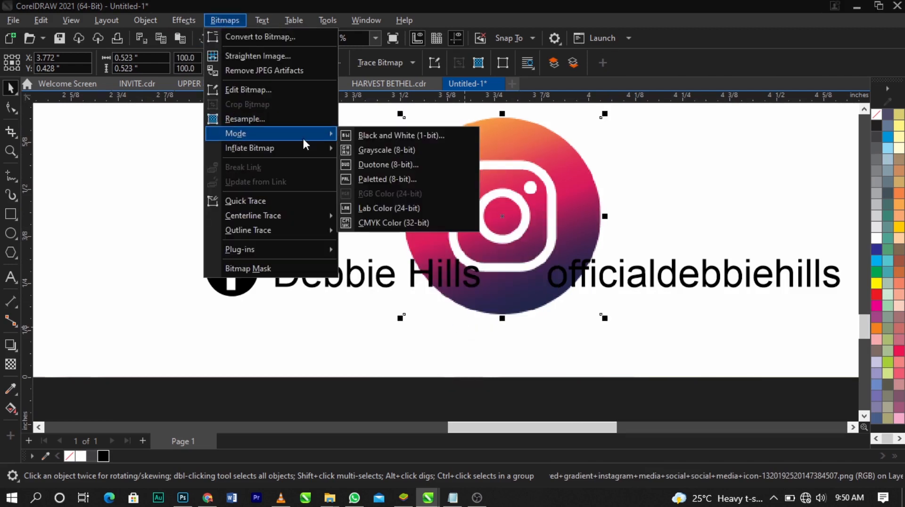
left_click(397, 137)
left_click(553, 396)
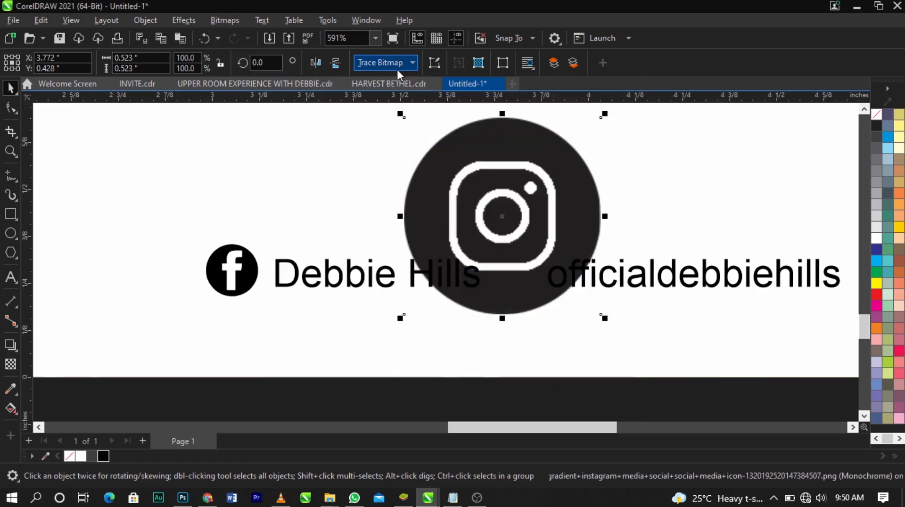
Outline-trace the black-and-white Instagram icon and delete the bitmap circle behind the traced logo
left_click(384, 63)
mouse_move(415, 109)
left_click(502, 118)
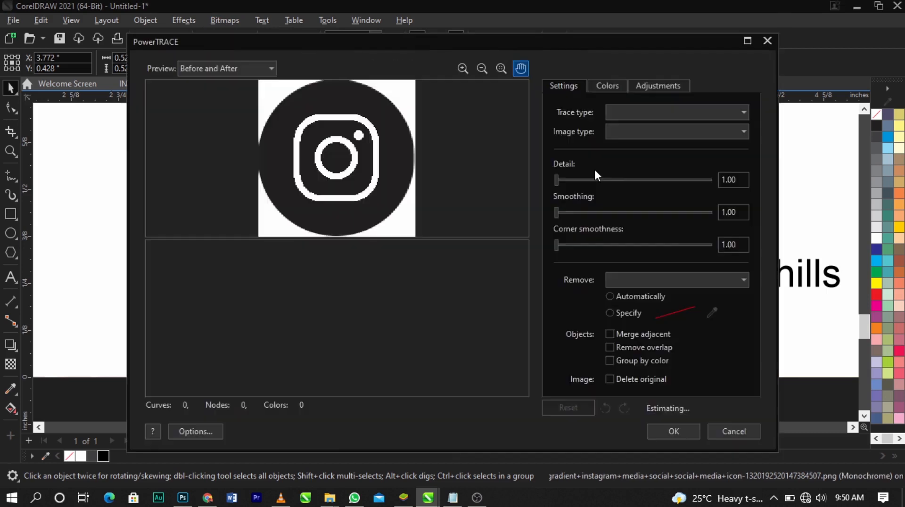
left_click(668, 430)
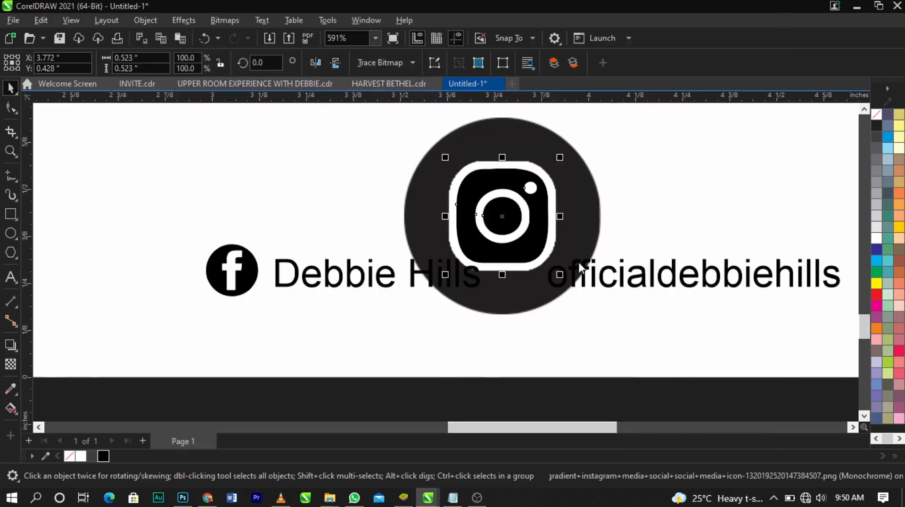
key("Delete")
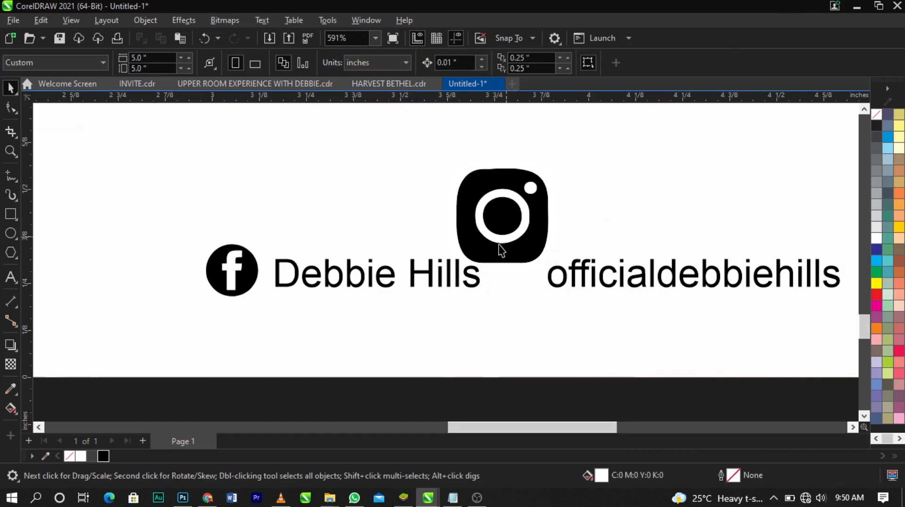
Insert a space between the two social handles to widen the gap for the Instagram icon
left_click(545, 287)
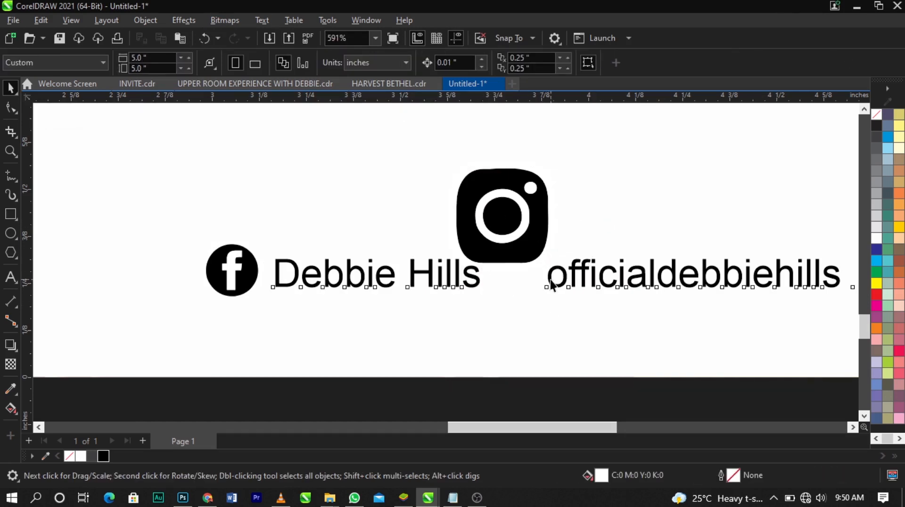
left_click(245, 282)
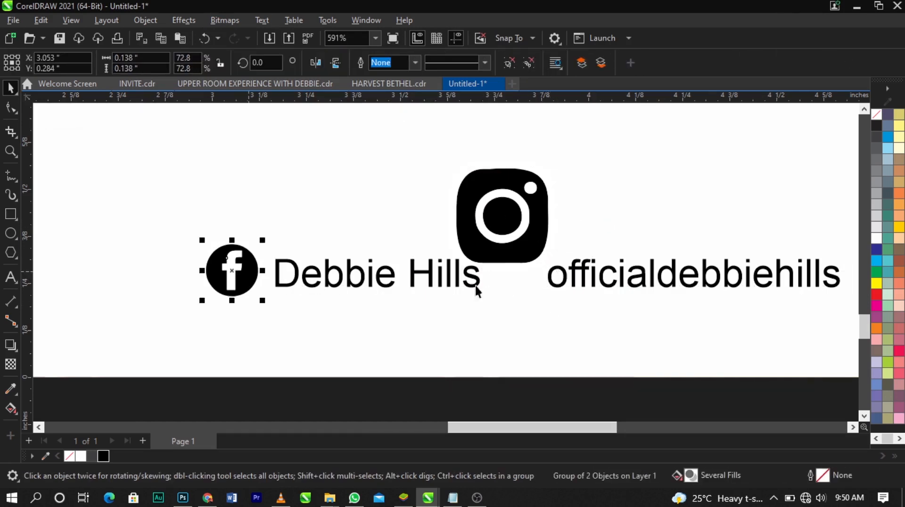
double_click(544, 278)
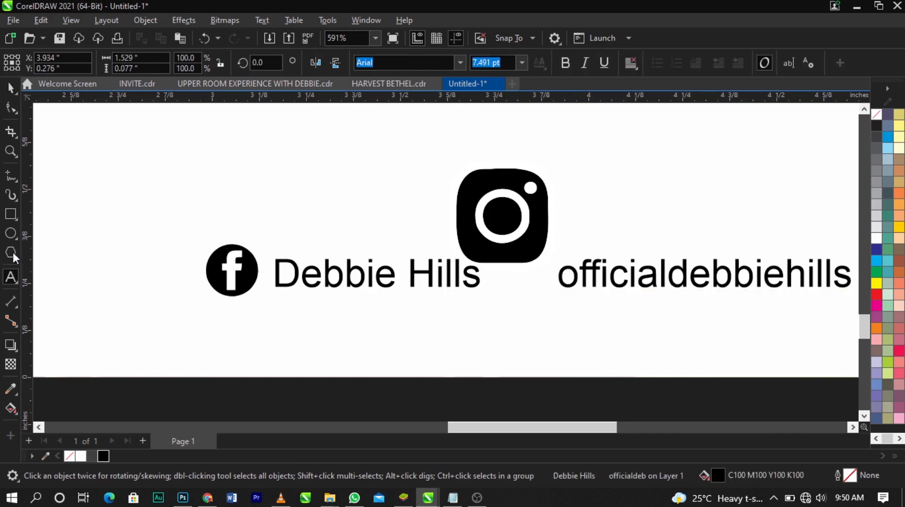
Draw a circle matching the Facebook icon, about 0.14 inches wide, fill it black and move it into the gap between the handles
left_click(10, 232)
scroll(228, 291, "up", 1)
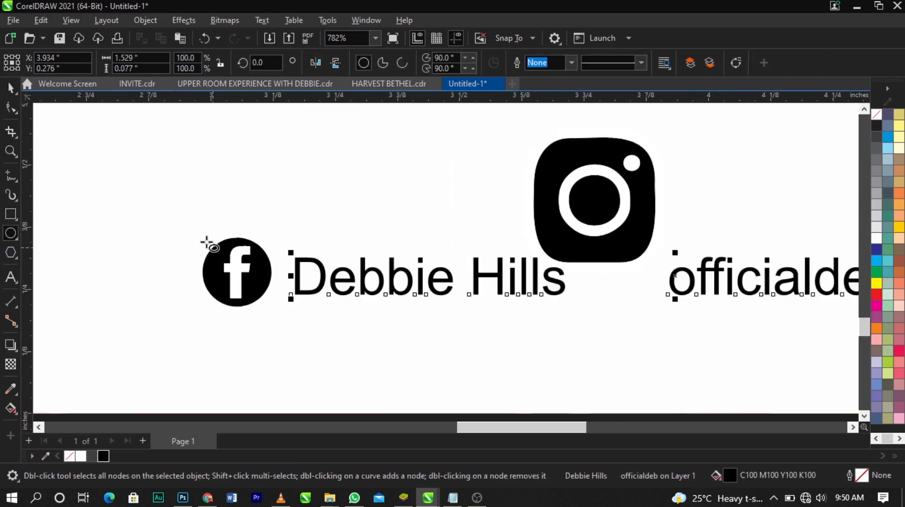
left_click_drag(201, 237, 276, 303)
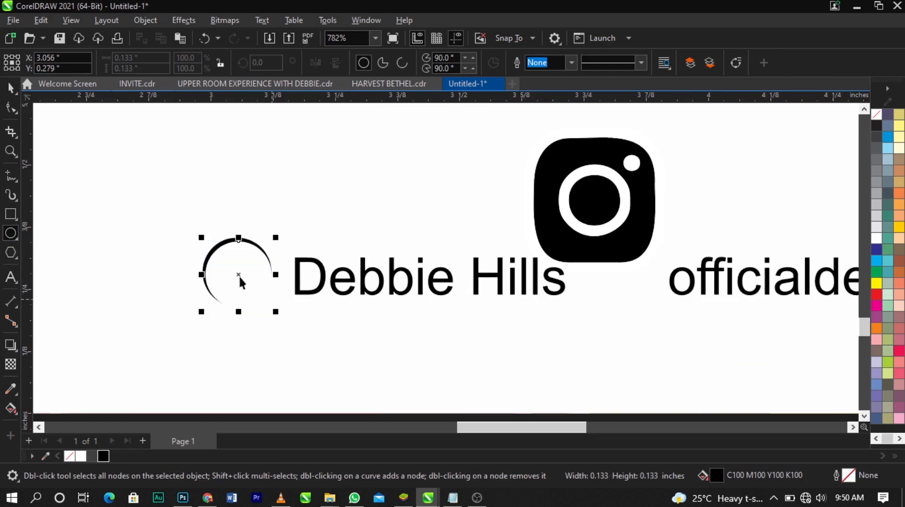
key("space")
left_click_drag(201, 237, 199, 234)
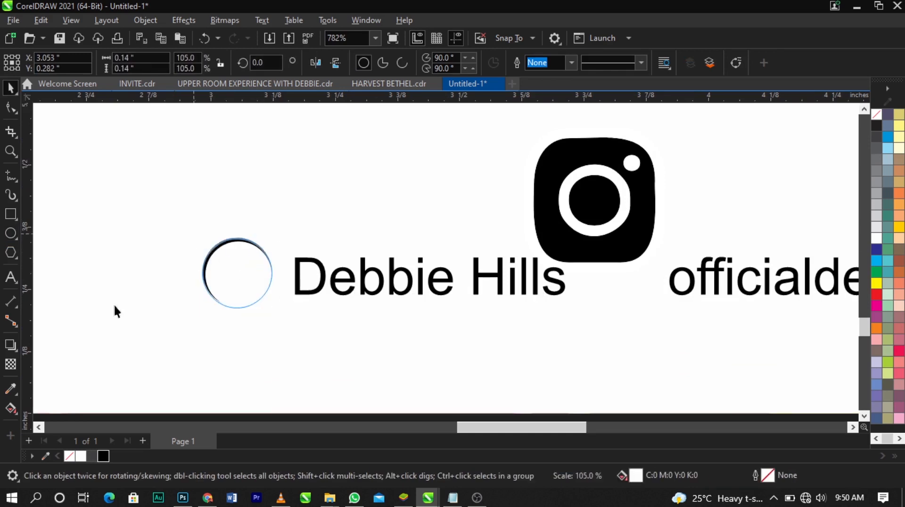
left_click(104, 456)
left_click_drag(231, 296, 618, 298)
Scale the traced Instagram logo down to about 26.4% and centre it on the black circle between the handles
left_click(643, 233)
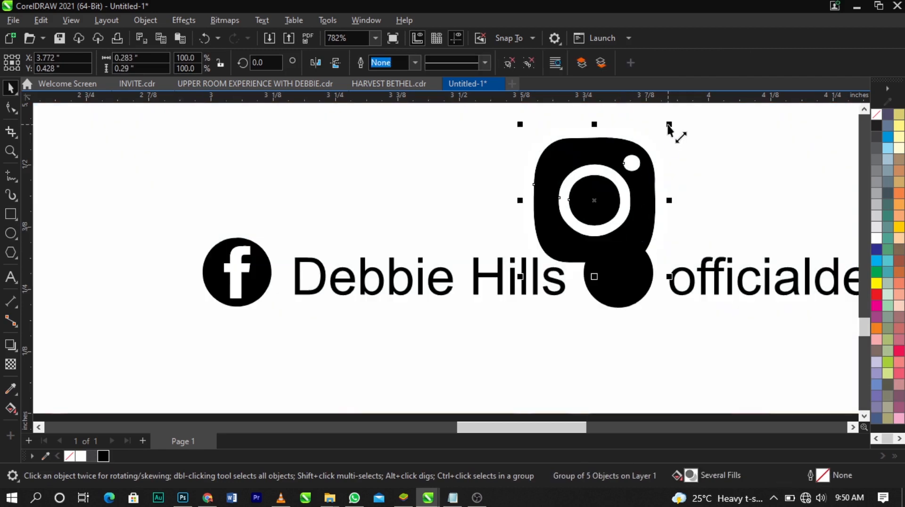
left_click_drag(661, 144, 660, 212)
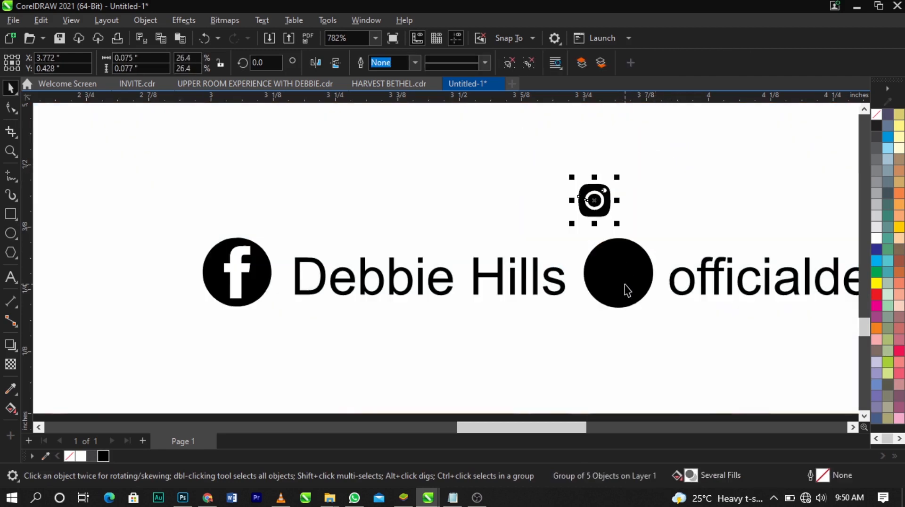
left_click(624, 289, "shift")
key("e")
left_click(560, 236)
left_click_drag(560, 220, 652, 316)
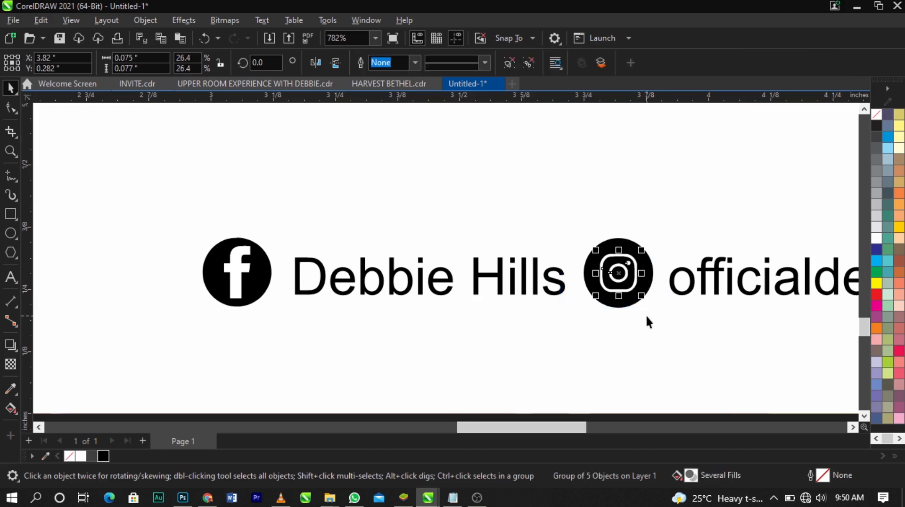
Enlarge the Instagram logo inside its circle to about 0.085 by 0.087 inches and preview the whole flyer full screen
scroll(646, 315, "up", 1)
left_click_drag(635, 280, 638, 285)
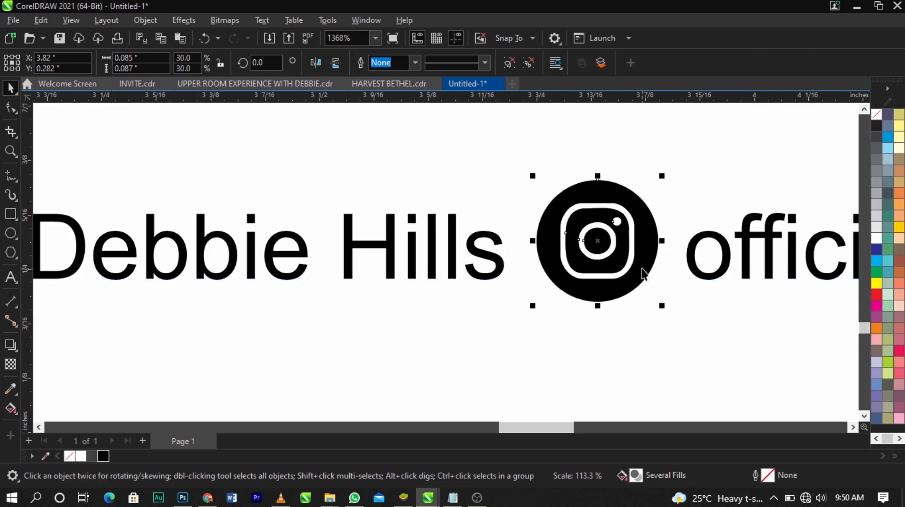
left_click(639, 308)
key("F4")
left_click(750, 227)
key("F9")
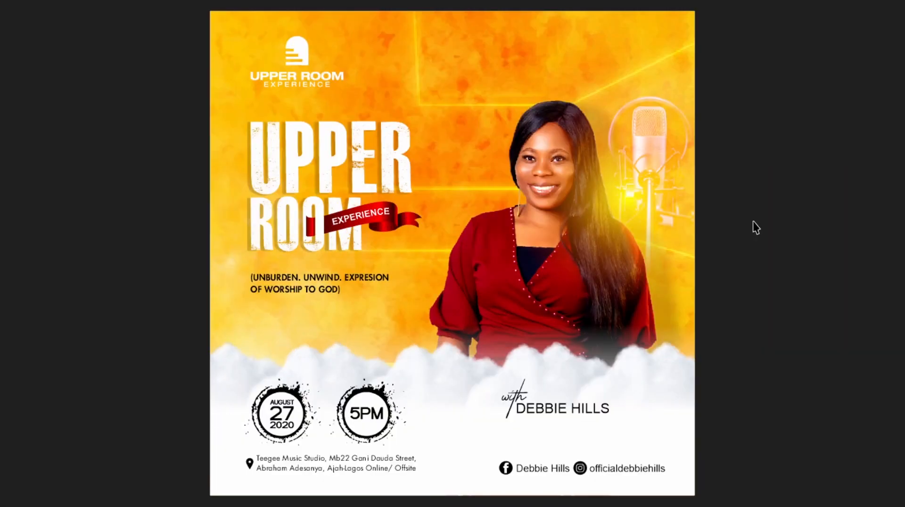